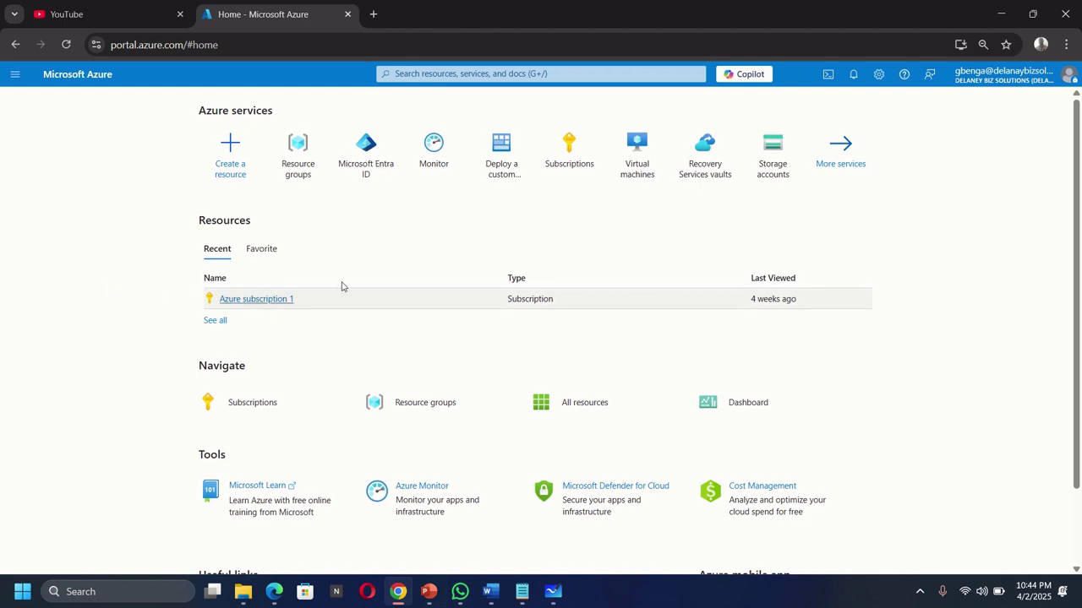
Find the Virtual networks service in the Azure portal and start creating a new virtual network.
click(509, 73)
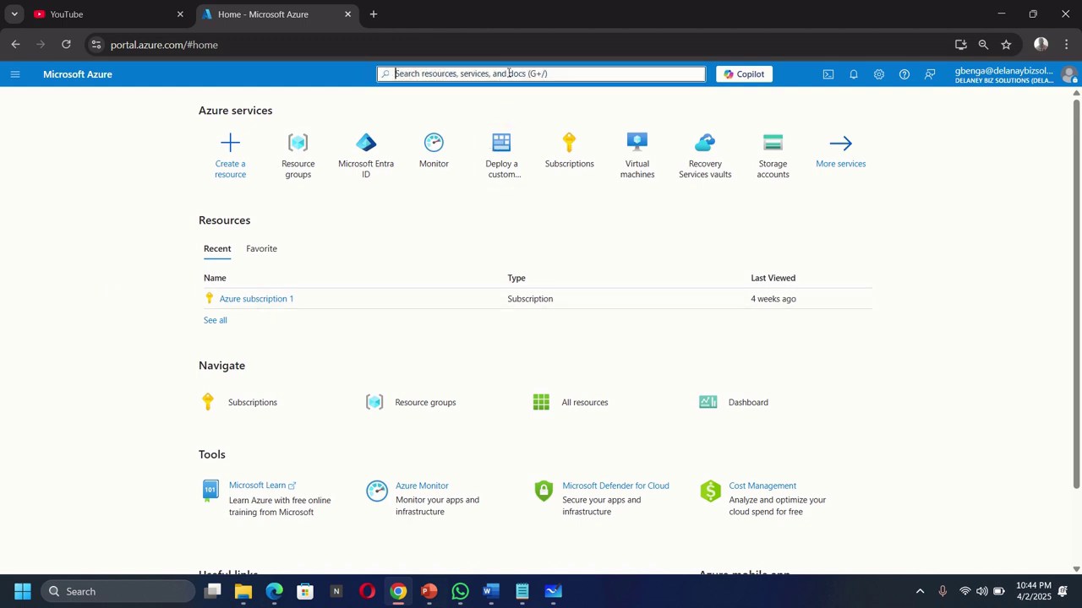
text(virtua)
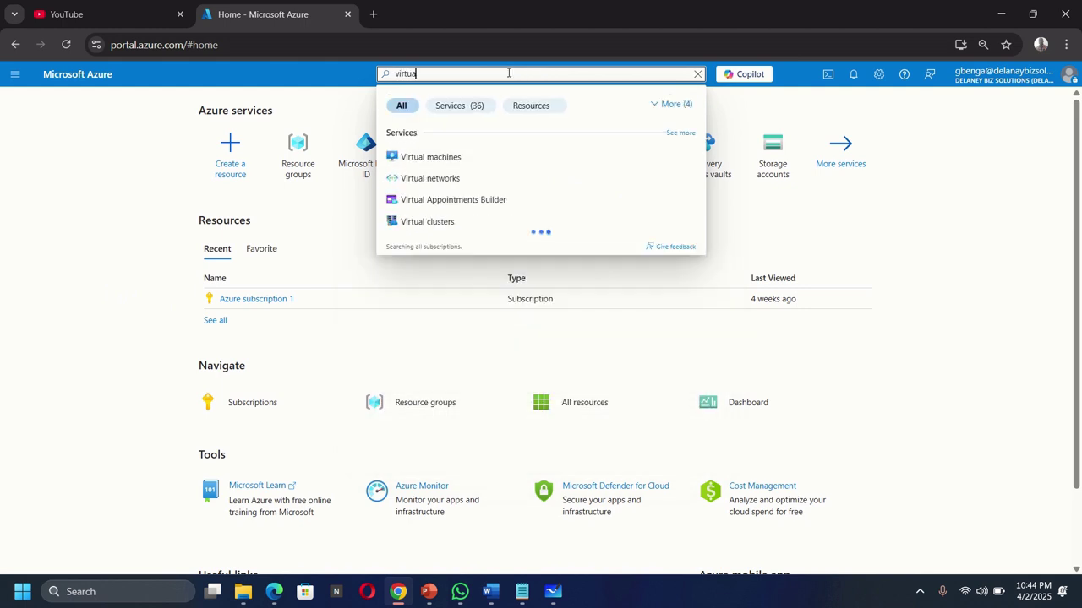
text(l)
click(433, 179)
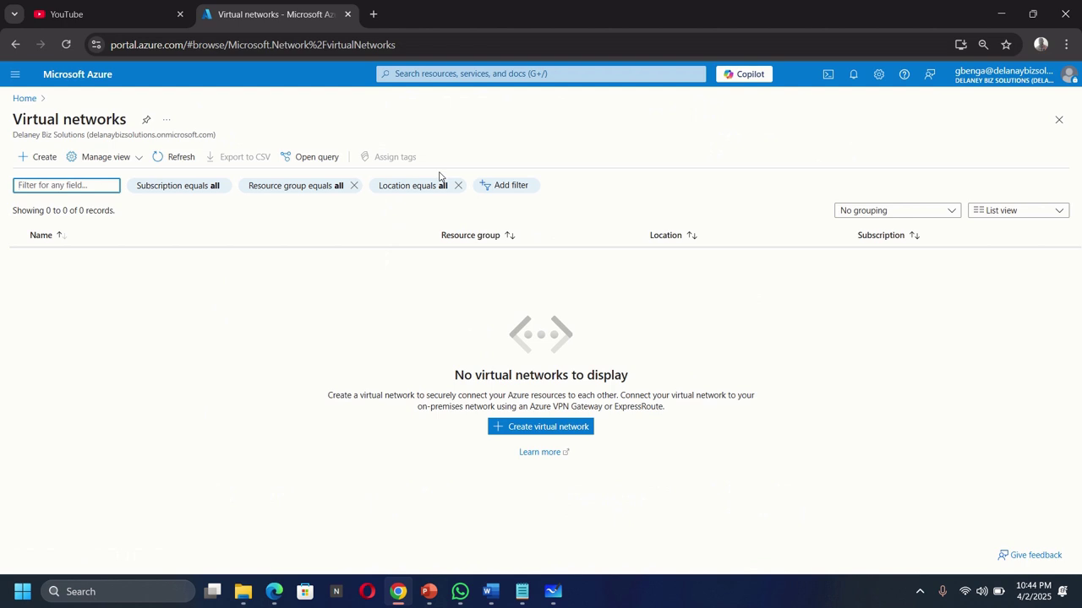
click(39, 160)
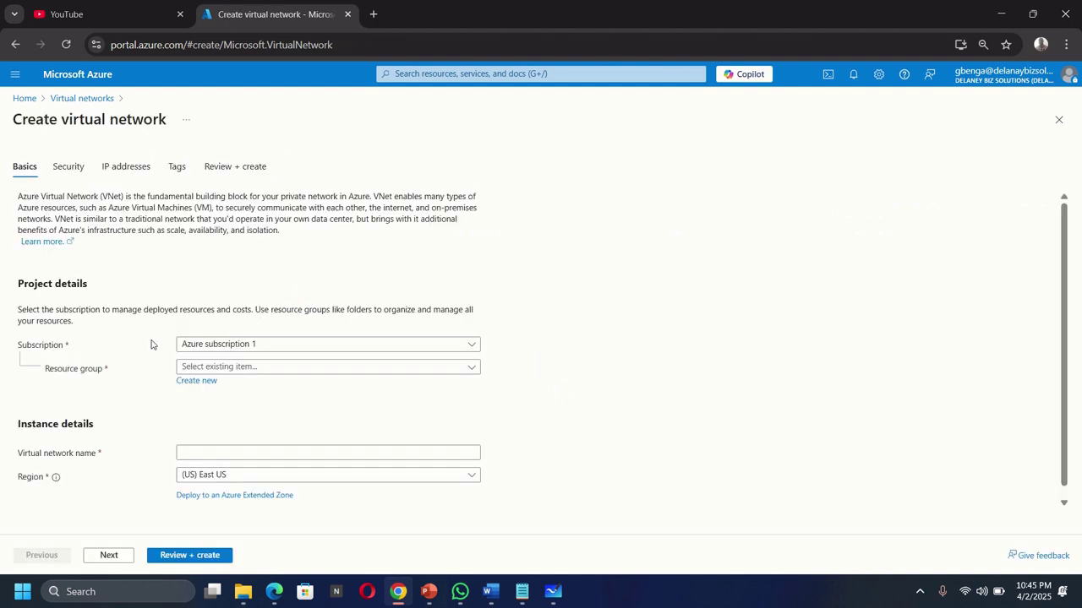
Create a new resource group named AZ500LAB02 for the virtual network.
scroll(278, 346, down, 1)
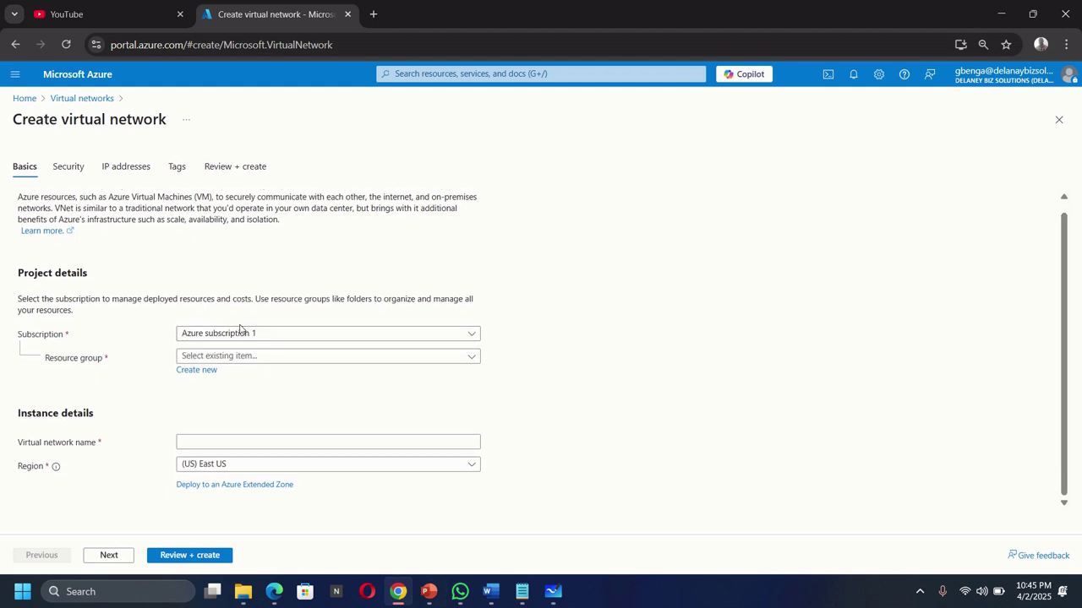
click(207, 359)
click(207, 358)
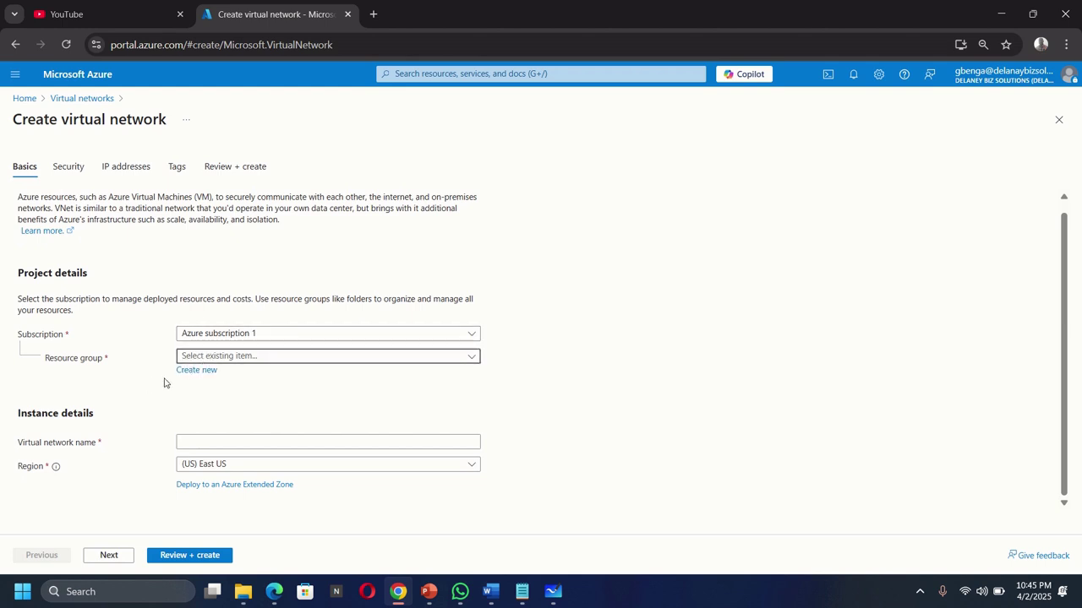
click(193, 373)
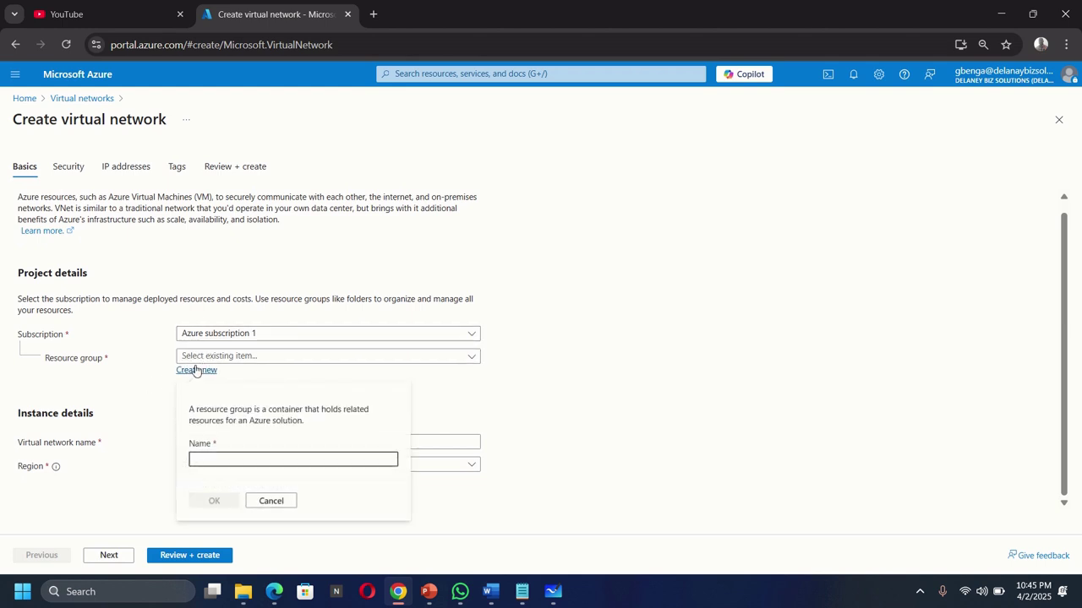
text(AZ500)
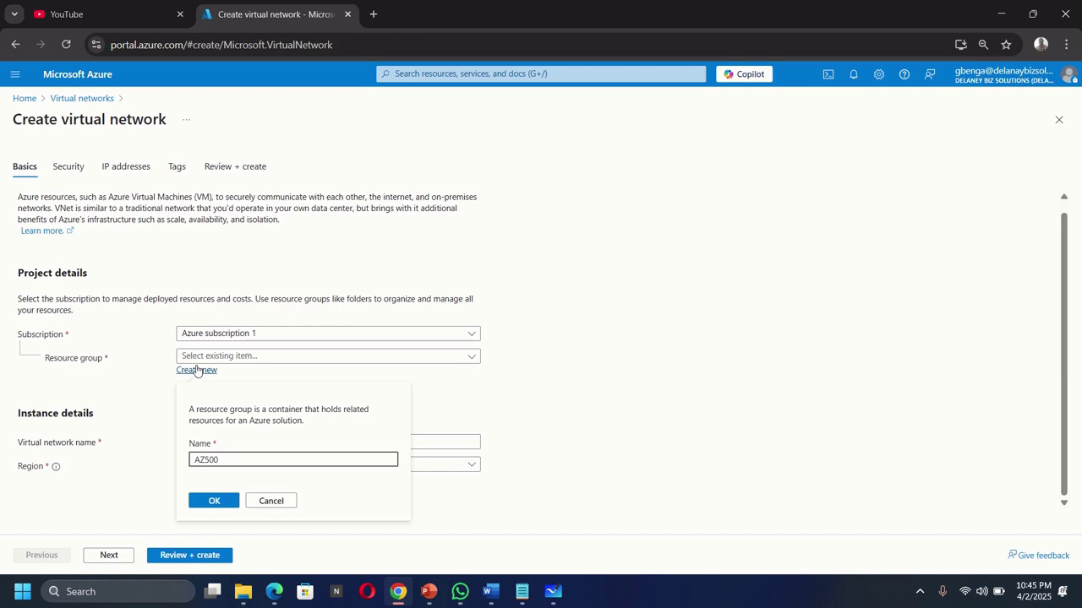
text(L)
text(A)
text(B)
text(0)
text(7)
text(2)
click(214, 502)
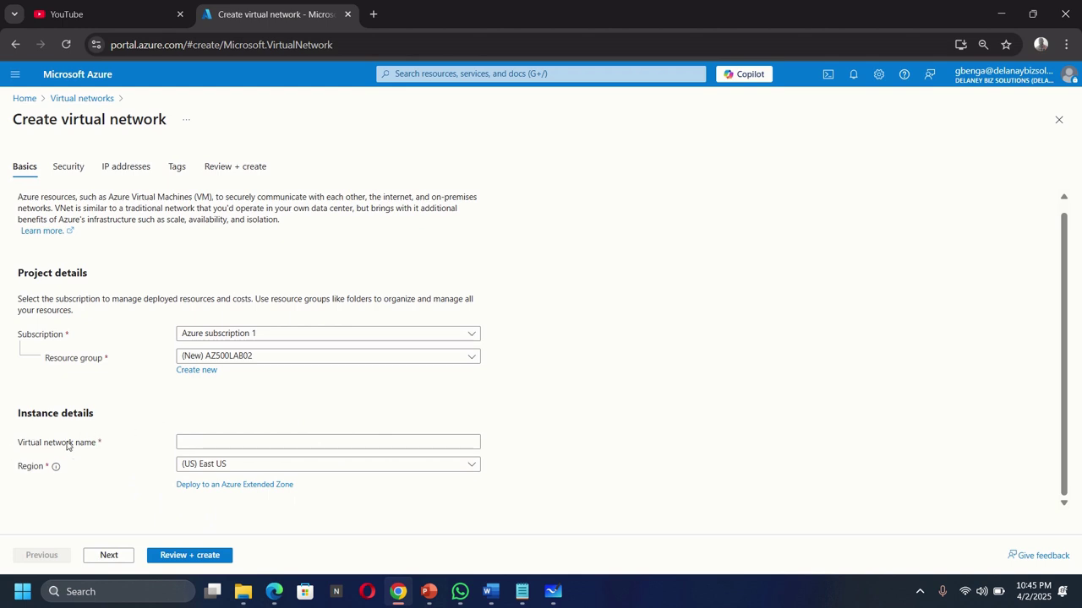
Name the virtual network myVirtualNetwork.
click(200, 437)
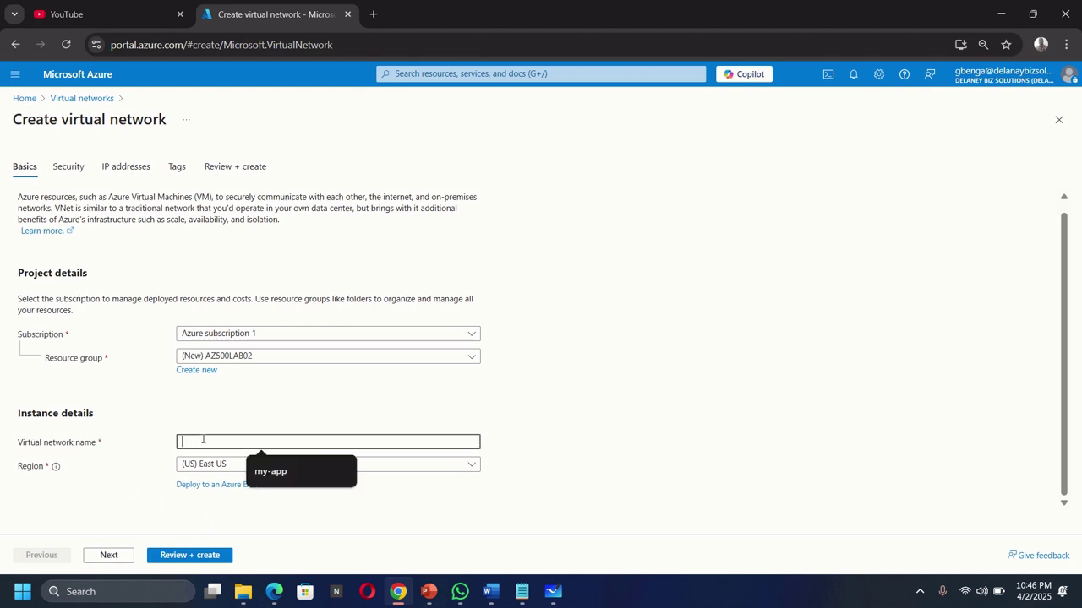
text(my)
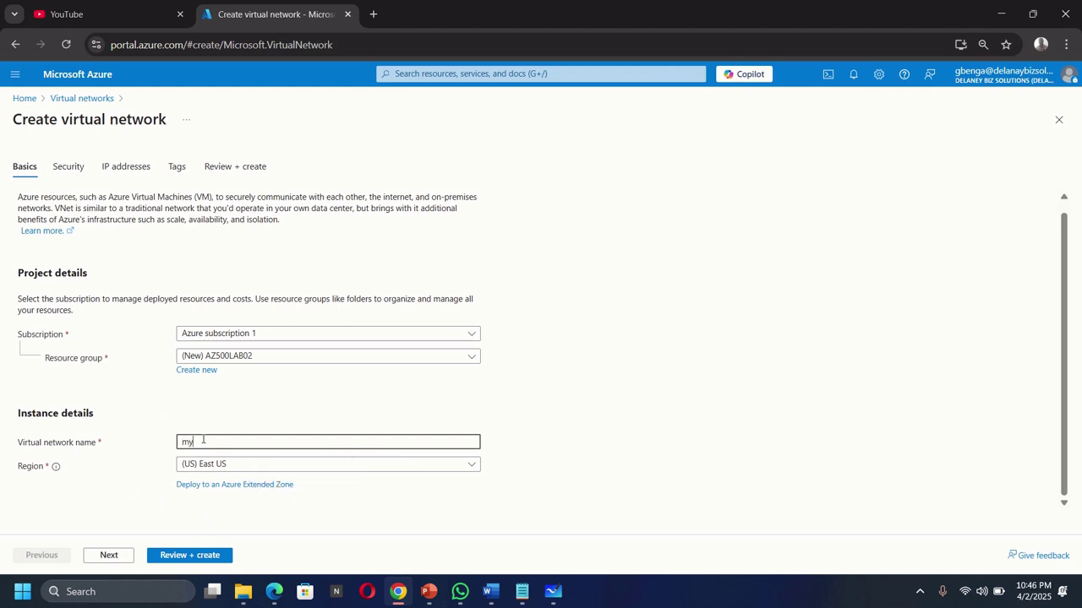
text(VirtualNetwork)
Examine the virtual network's IPv4 address space and the settings of its default subnet without changing them.
click(121, 172)
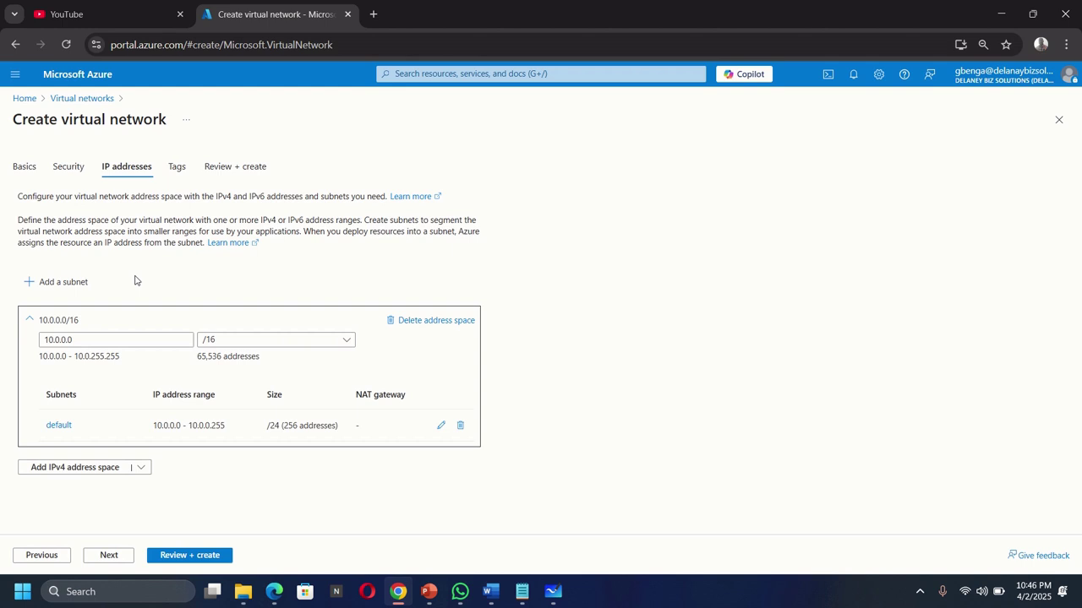
click(109, 340)
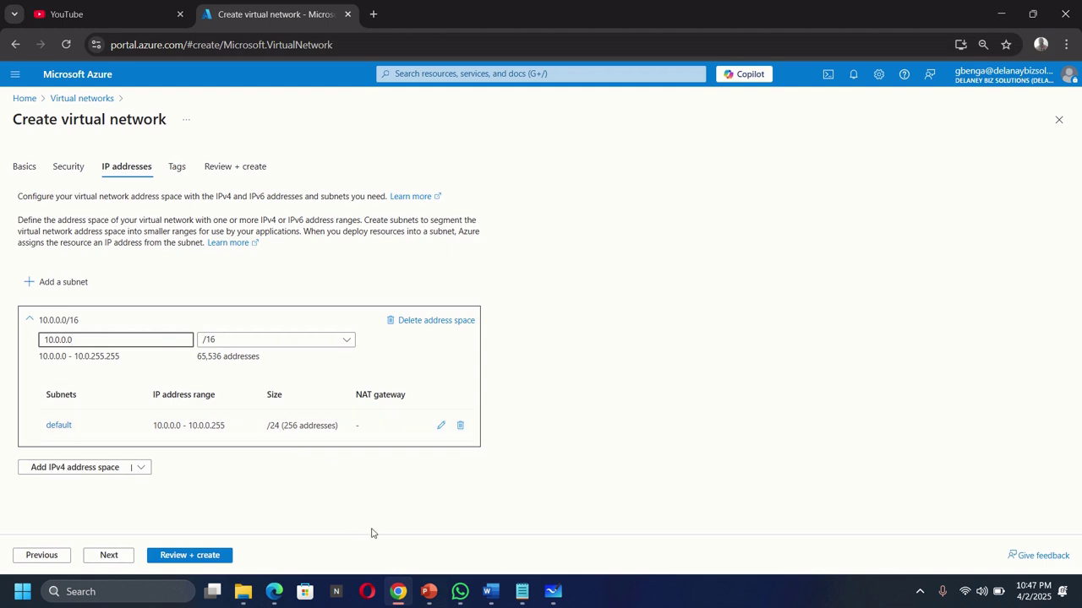
click(442, 427)
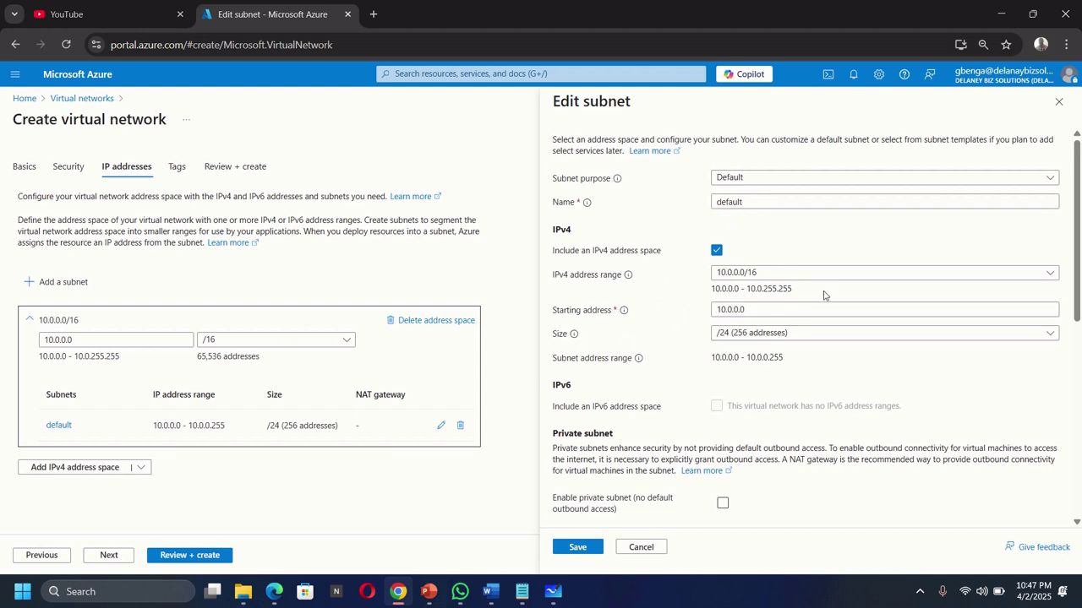
click(1057, 105)
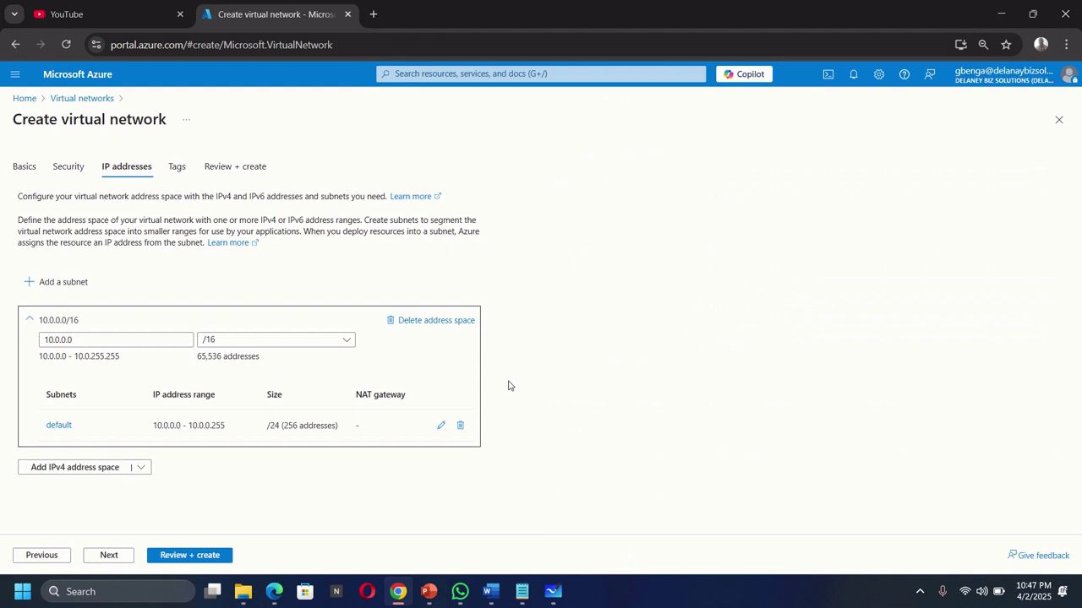
Review the virtual network configuration and deploy it.
click(190, 556)
click(188, 561)
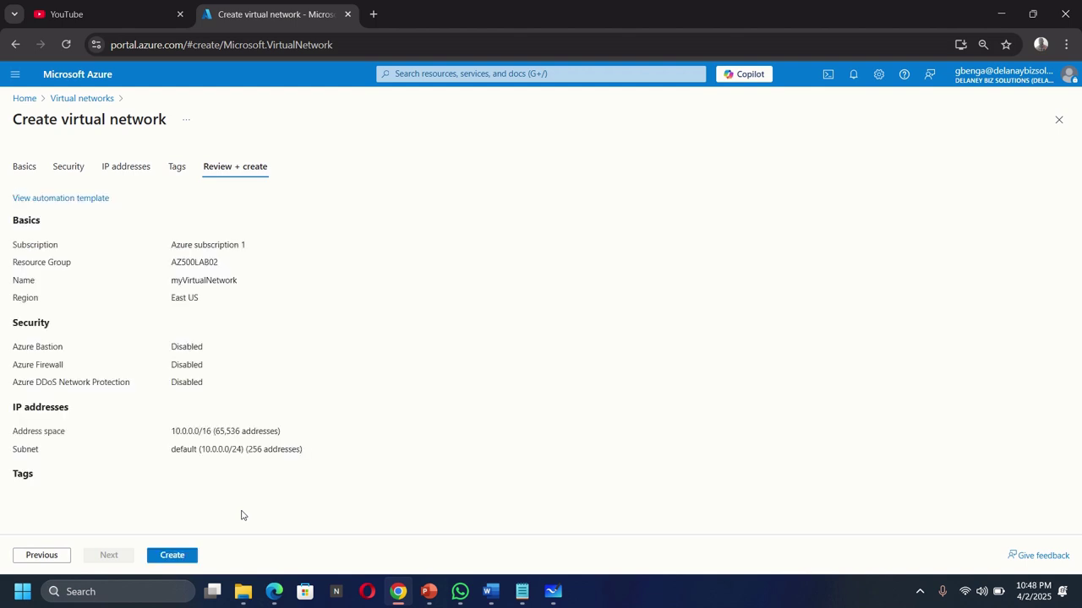
click(178, 557)
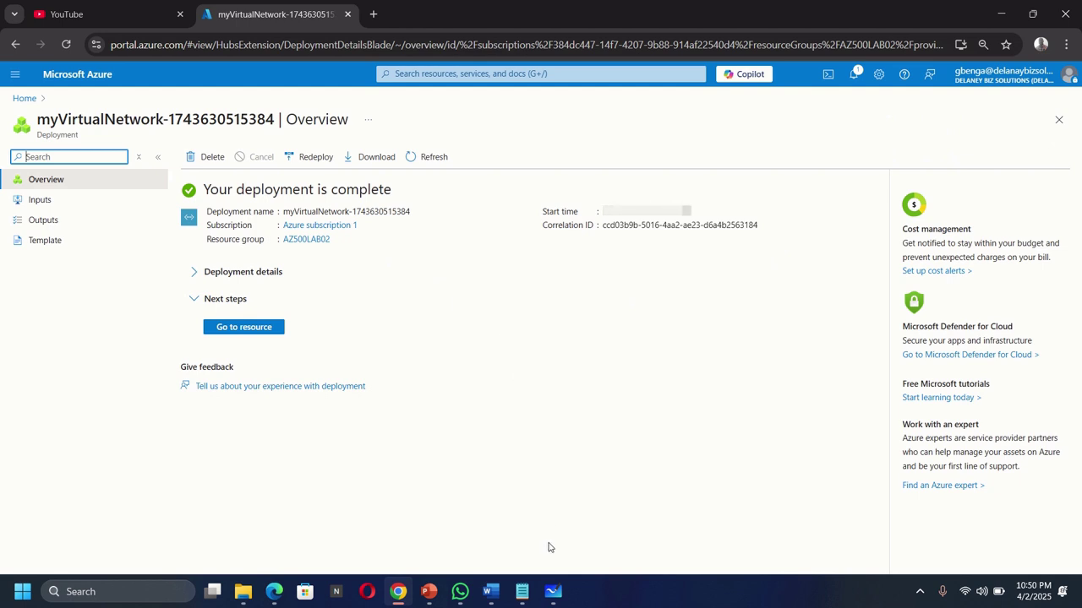
Switch to Microsoft Whiteboard and draw a rectangle with an arch on top of it in black pen.
click(553, 591)
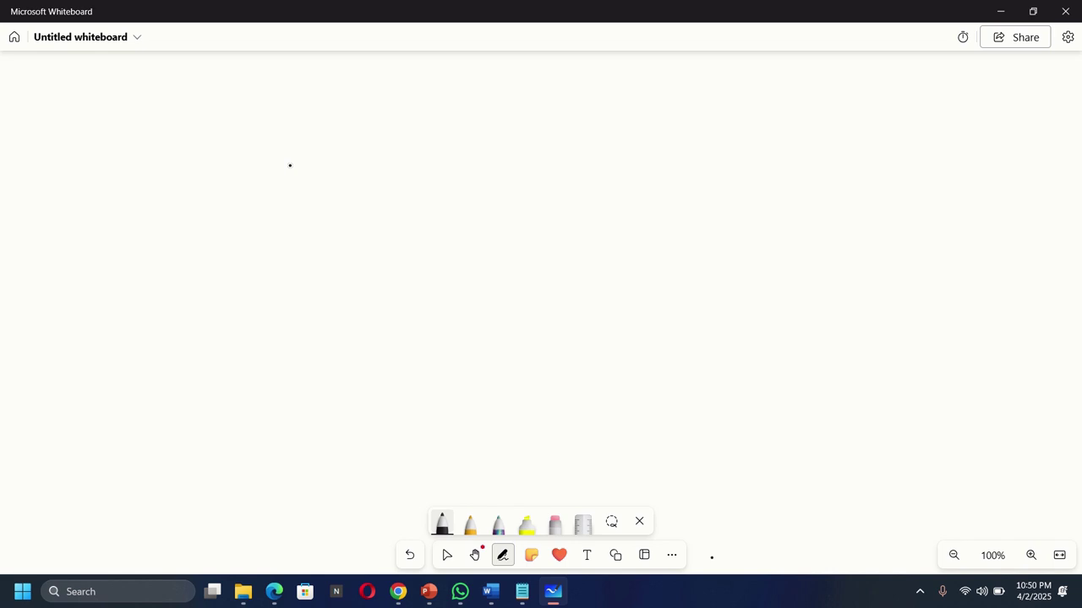
drag(289, 166, 293, 285)
drag(289, 168, 431, 165)
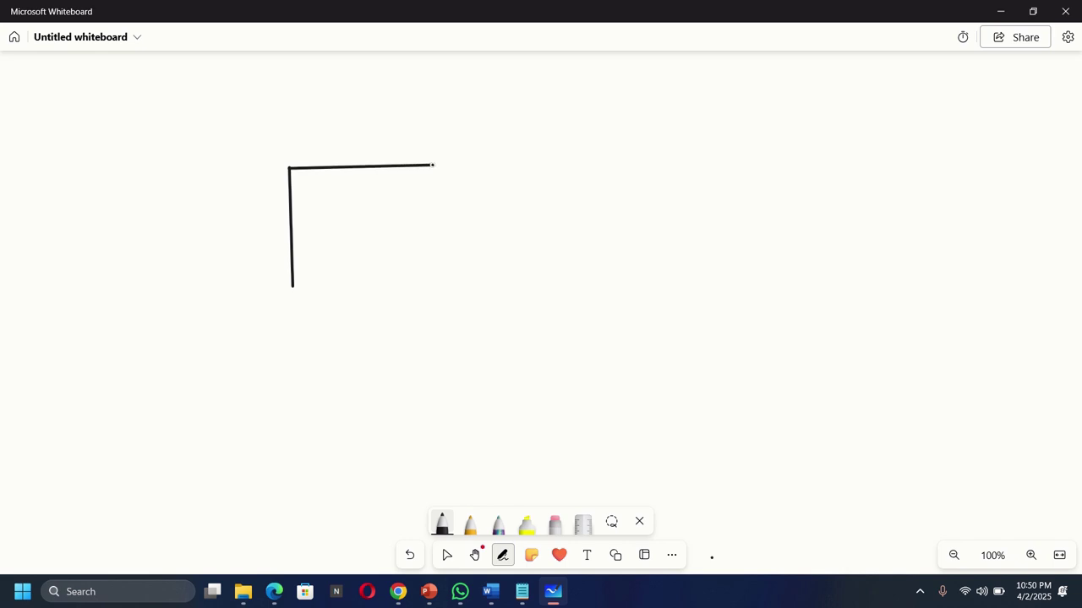
drag(431, 165, 437, 274)
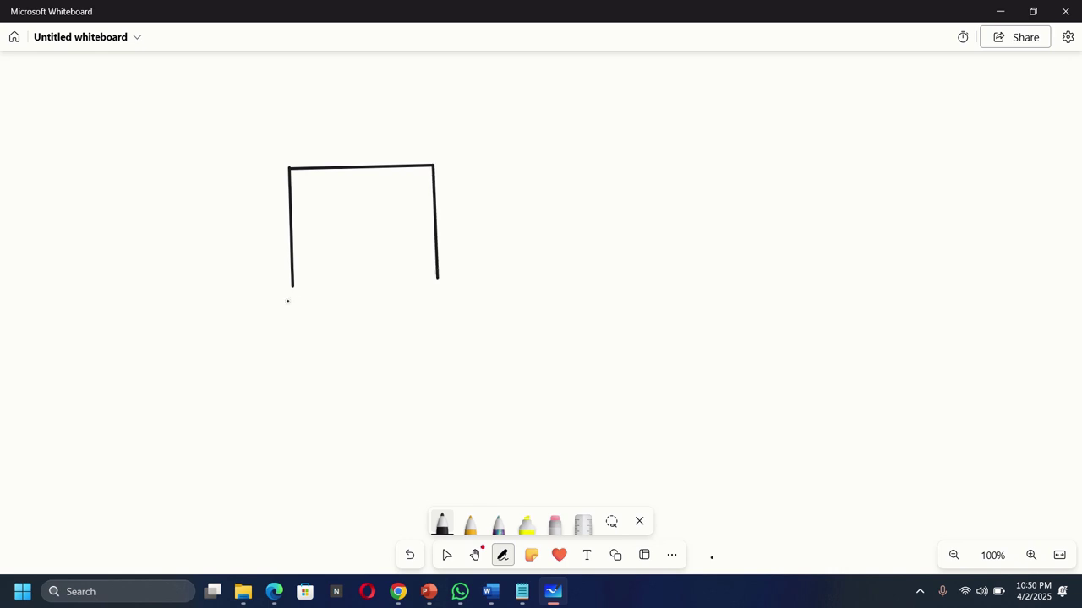
drag(291, 286, 440, 284)
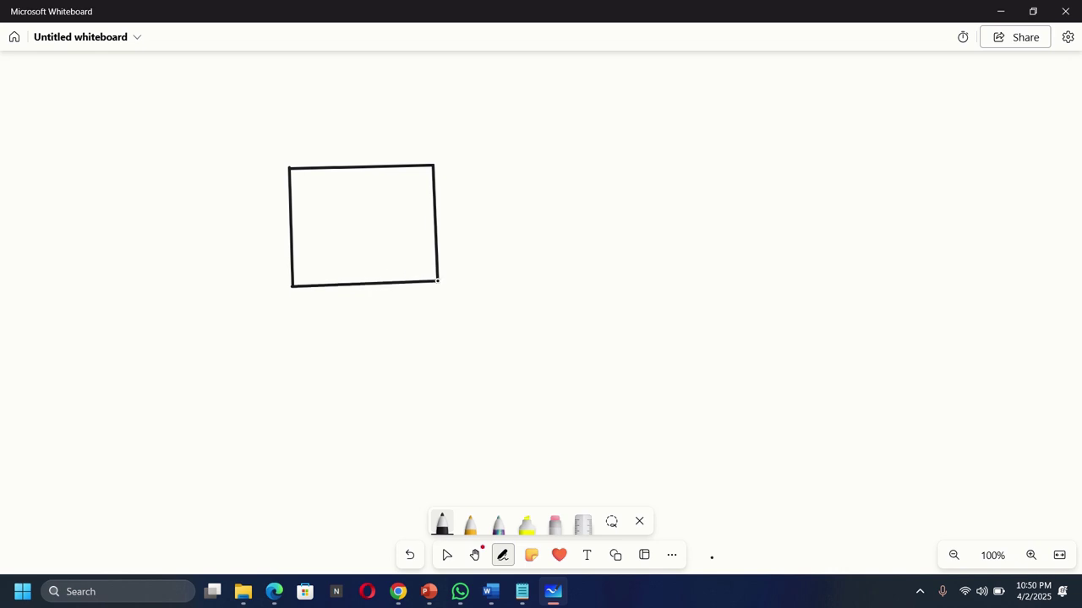
mouse_move(289, 168)
mouse_down()
mouse_move(311, 133)
mouse_move(377, 116)
mouse_move(410, 133)
mouse_move(433, 166)
mouse_up()
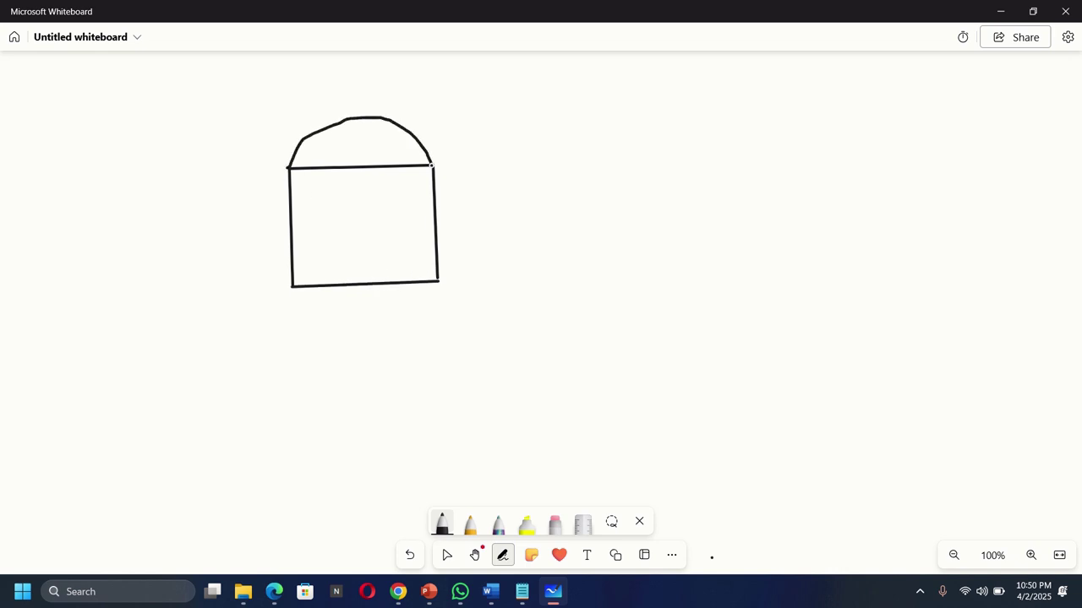
Add the text label "myVirtualNetwork" inside the arch and shrink it to fit.
click(589, 556)
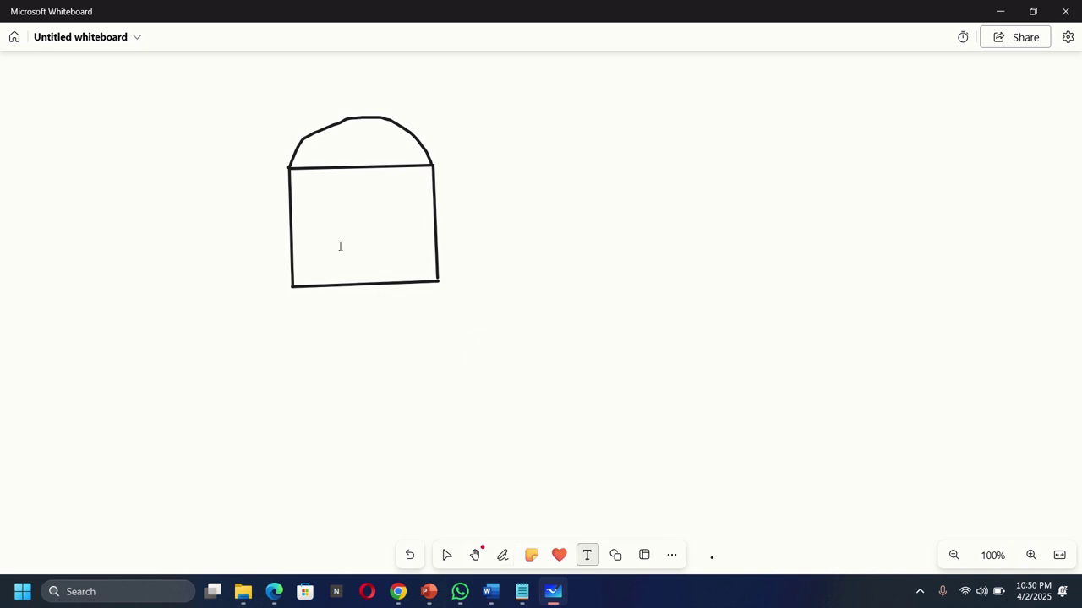
click(300, 161)
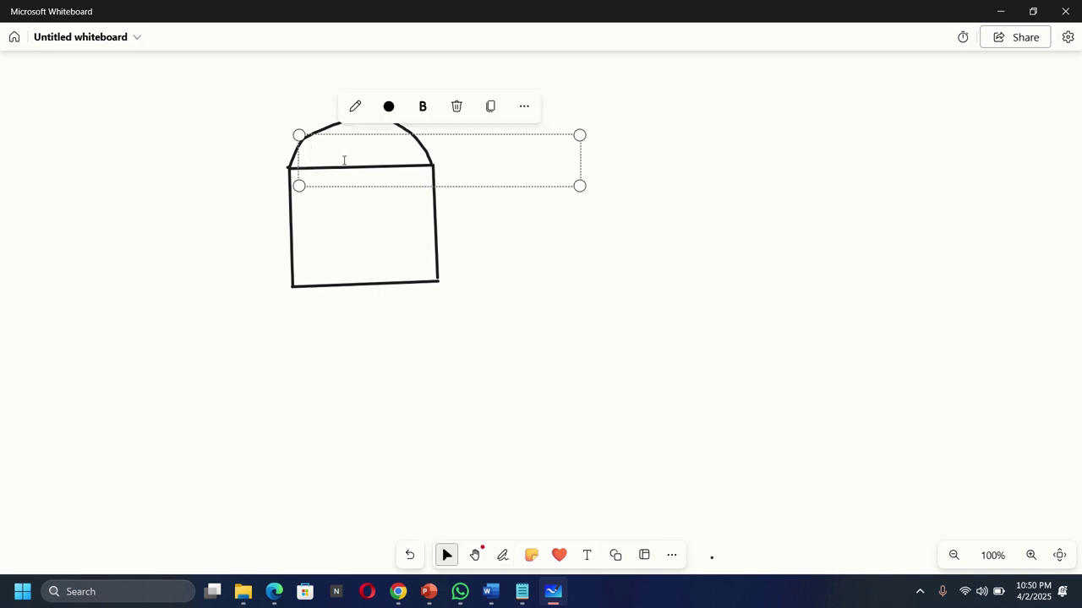
text(my)
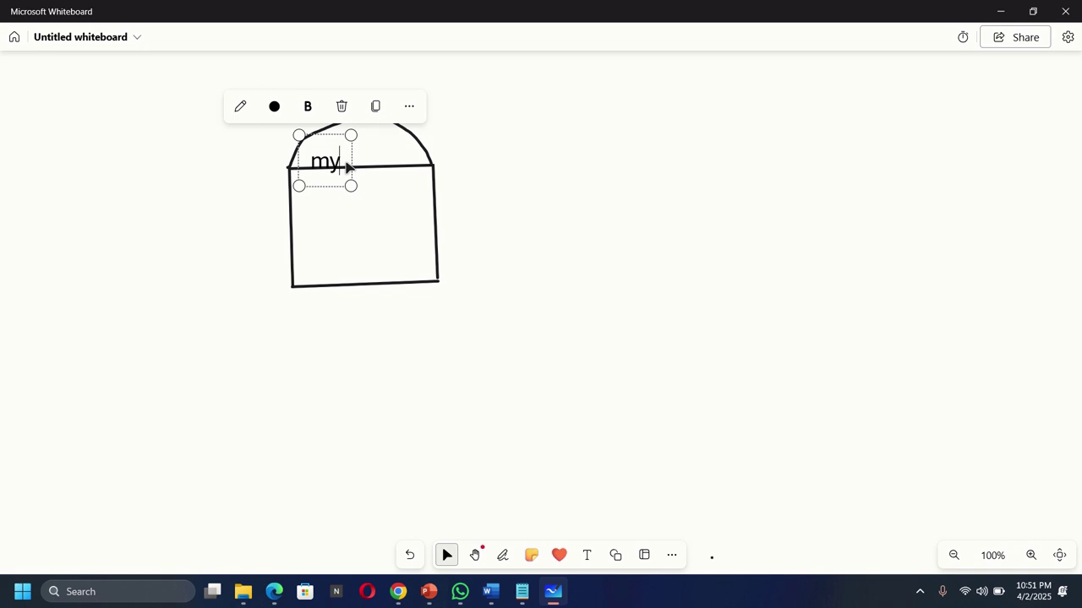
text(Virtu)
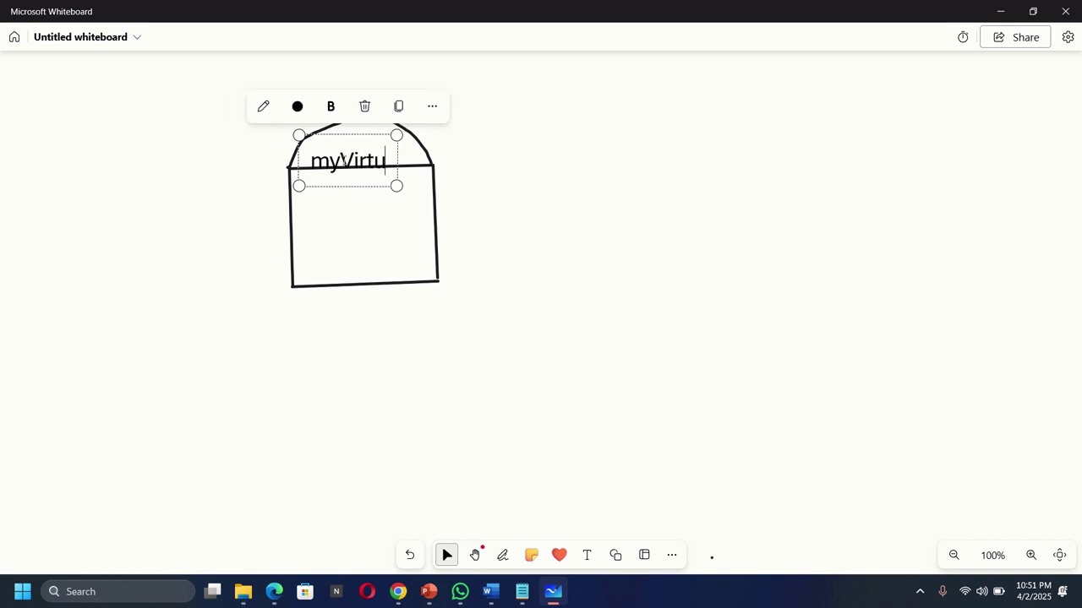
text(alNetwork)
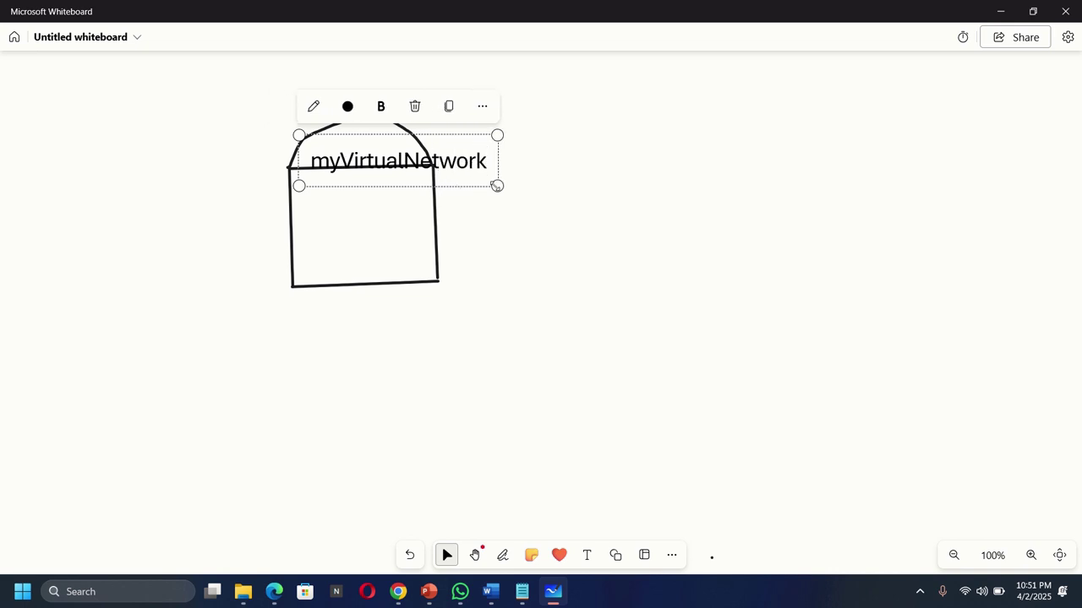
drag(498, 184, 428, 169)
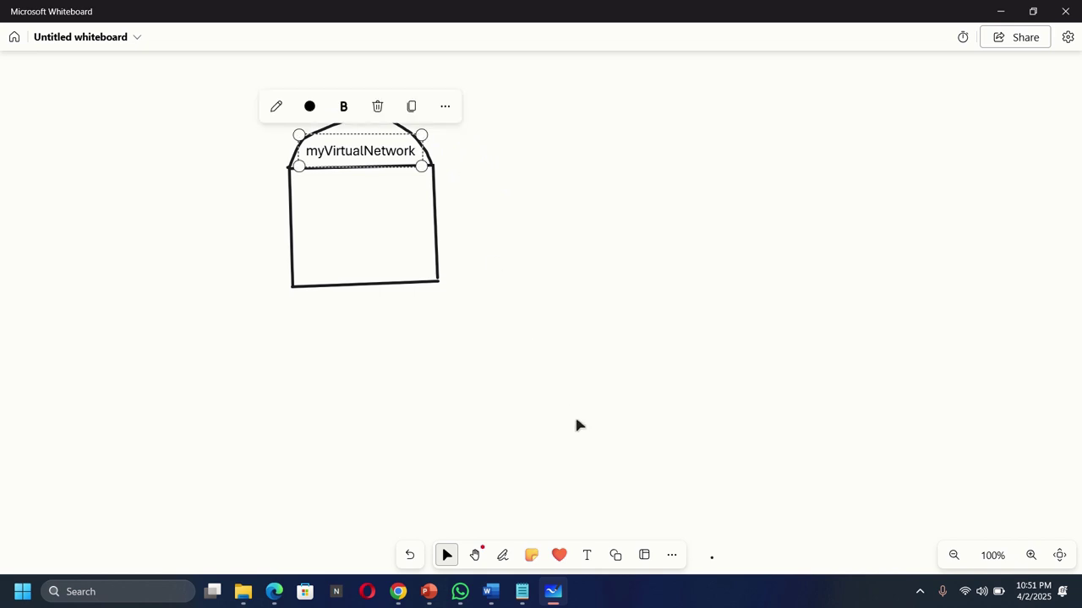
Add the text label "default" inside the rectangle below the arch.
click(587, 555)
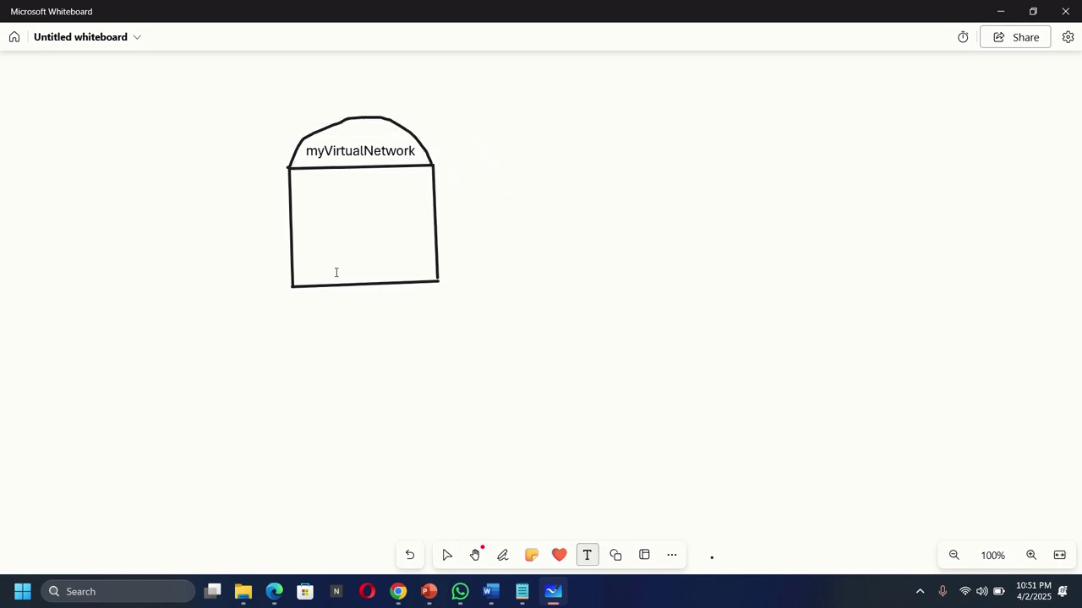
click(306, 218)
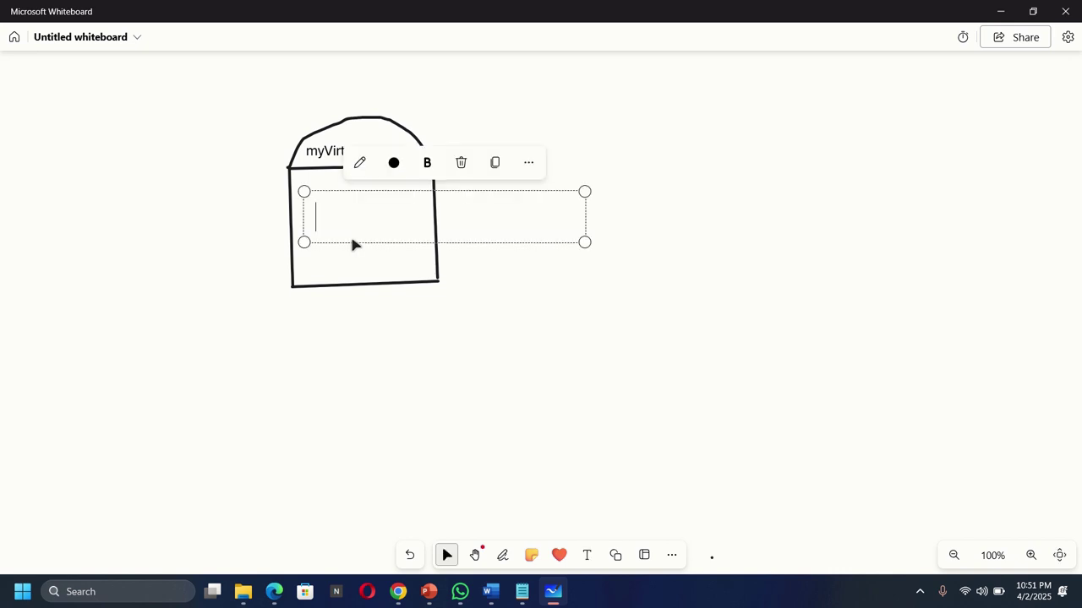
text(de)
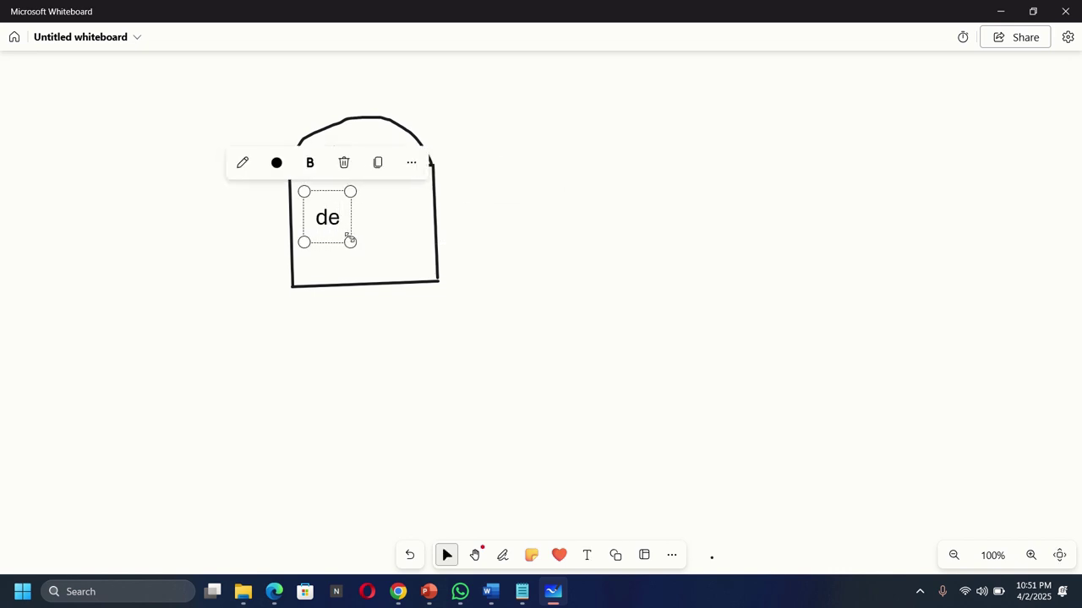
text(fault )
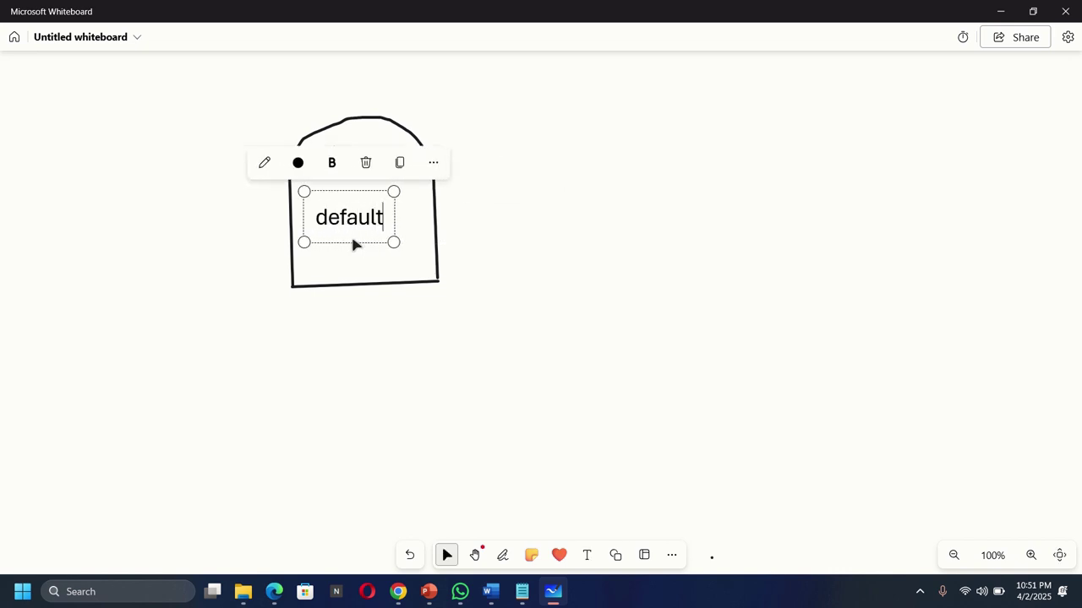
text(s)
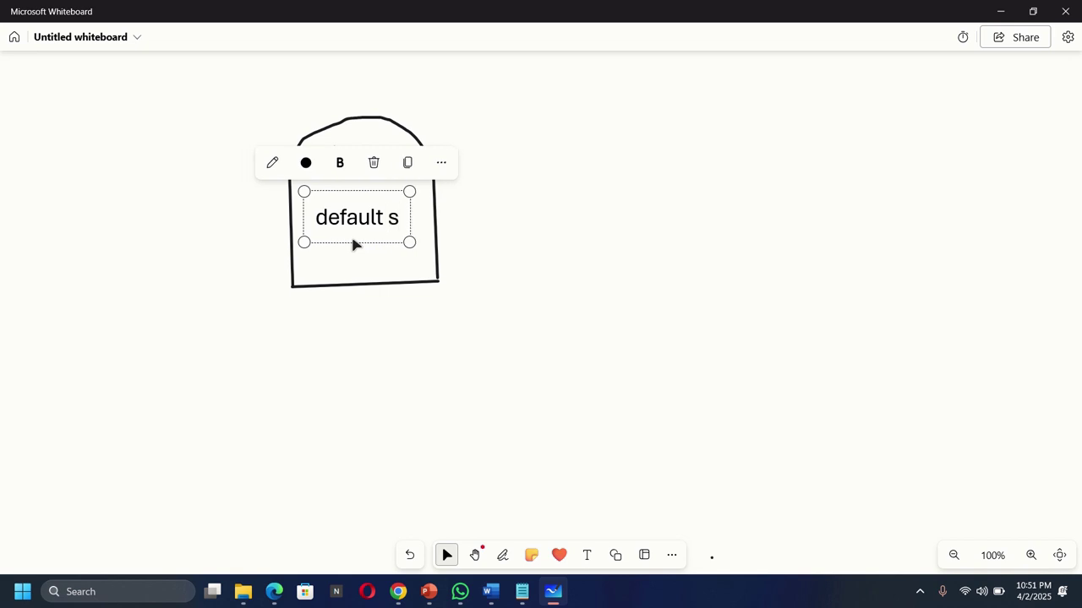
text(ubnet)
key(BackSpace)
key(BackSpace)
key(BackSpace)
key(BackSpace)
key(BackSpace)
key(BackSpace)
key(BackSpace)
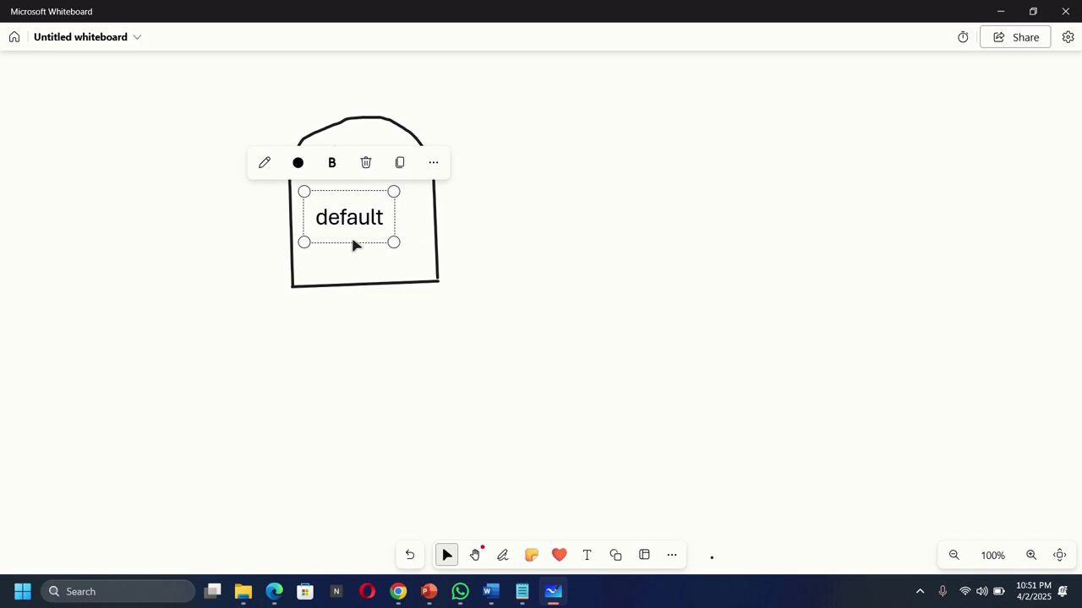
Enlarge the "default" label slightly inside the rectangle.
click(481, 214)
click(377, 215)
drag(304, 191, 307, 185)
scroll(306, 183, down, 5)
scroll(391, 253, up, 2)
scroll(392, 257, up, 4)
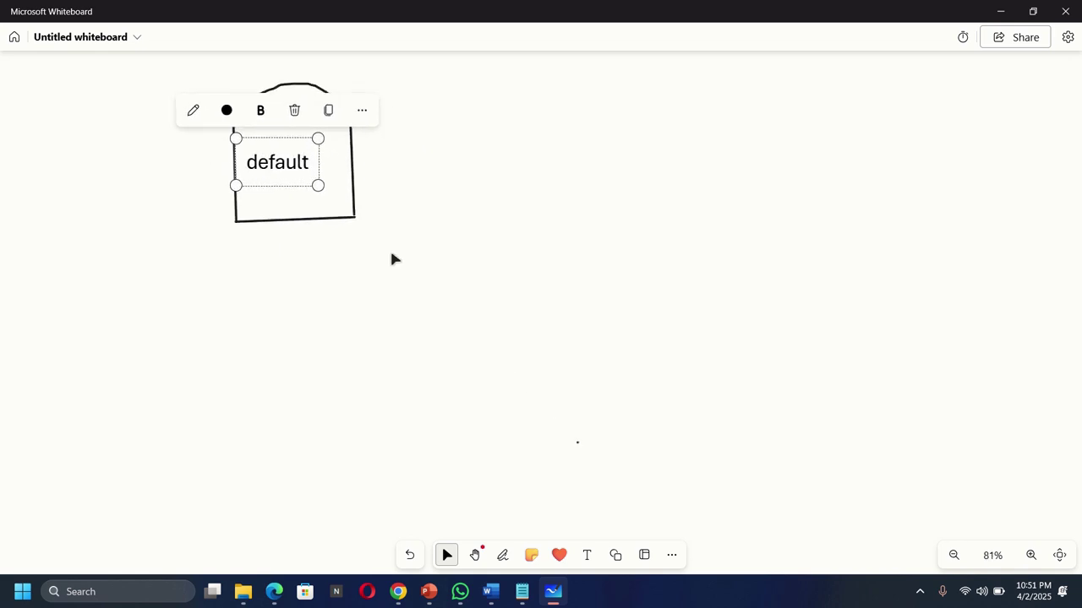
Shrink the "default" label and place it in the upper-left corner of the rectangle under the myVirtualNetwork arch.
click(476, 556)
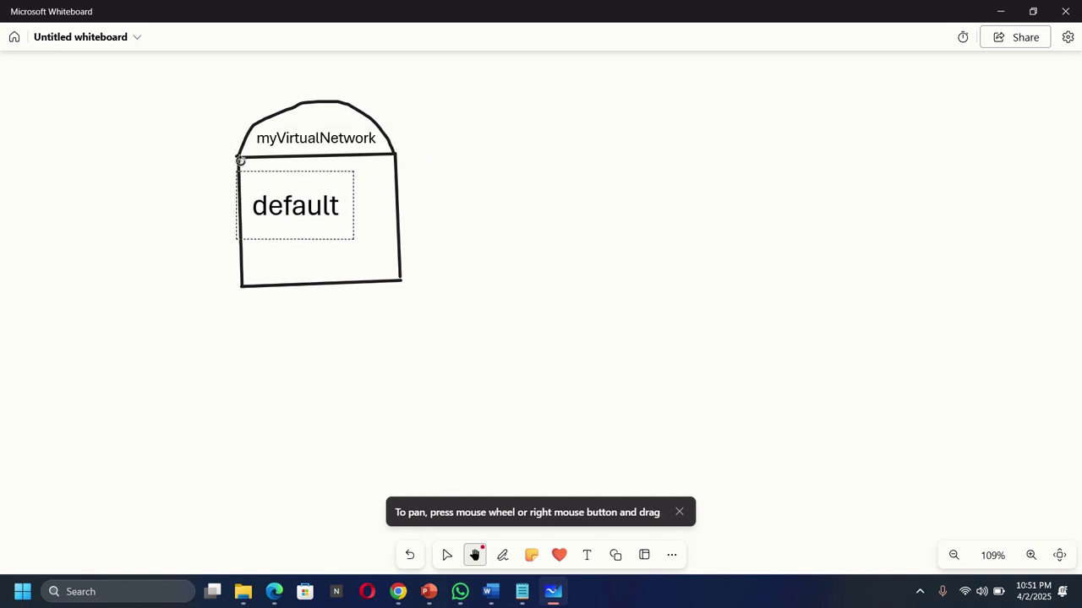
click(240, 160)
drag(352, 173, 374, 160)
drag(374, 242, 295, 209)
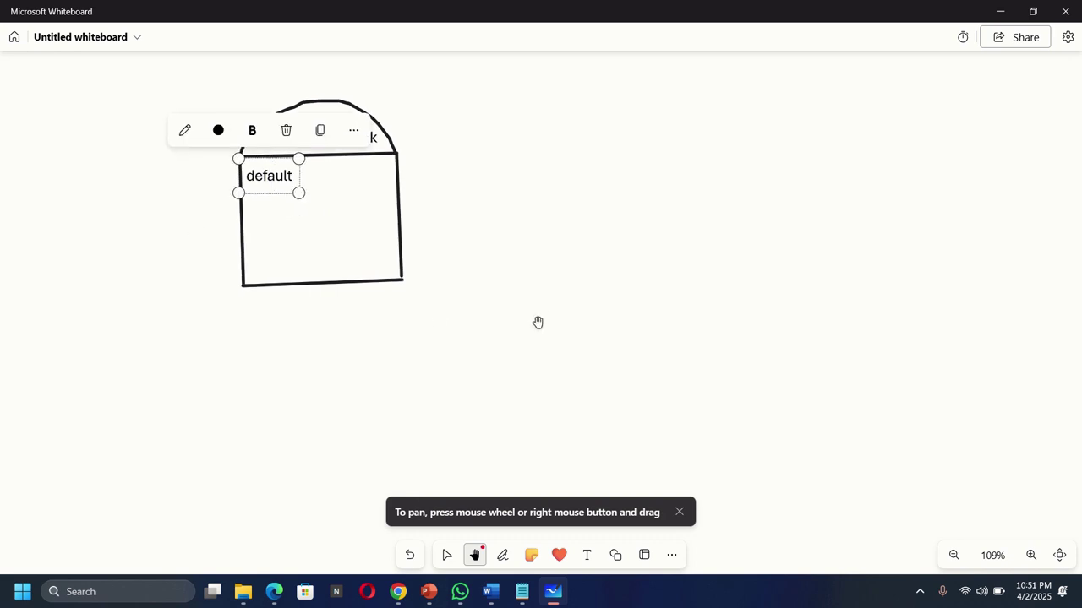
Switch to the Azure portal in Chrome, search for "application" and open the Application security groups service.
click(397, 592)
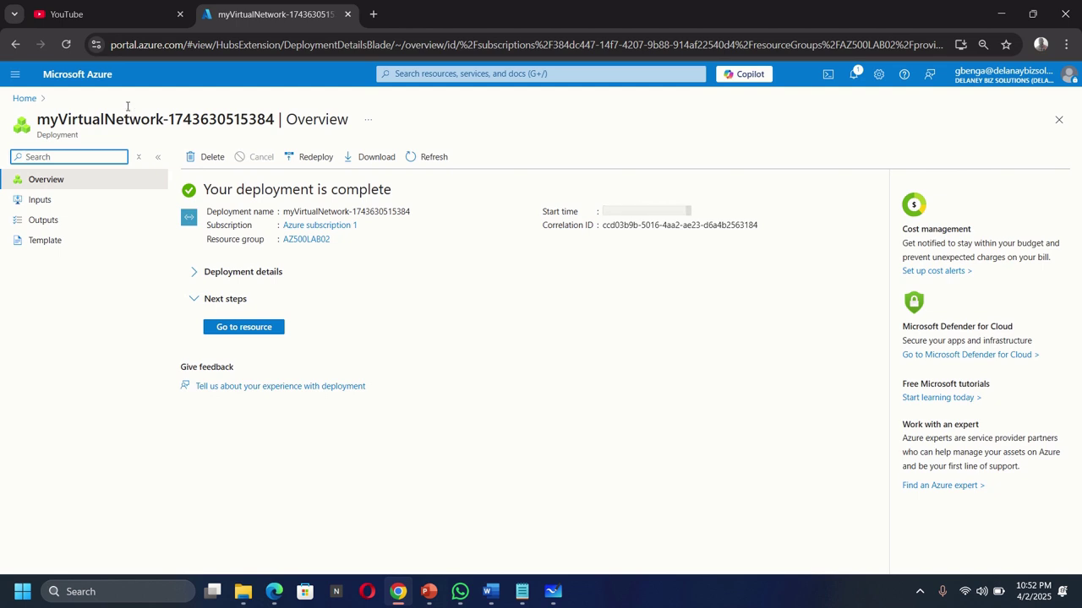
click(462, 74)
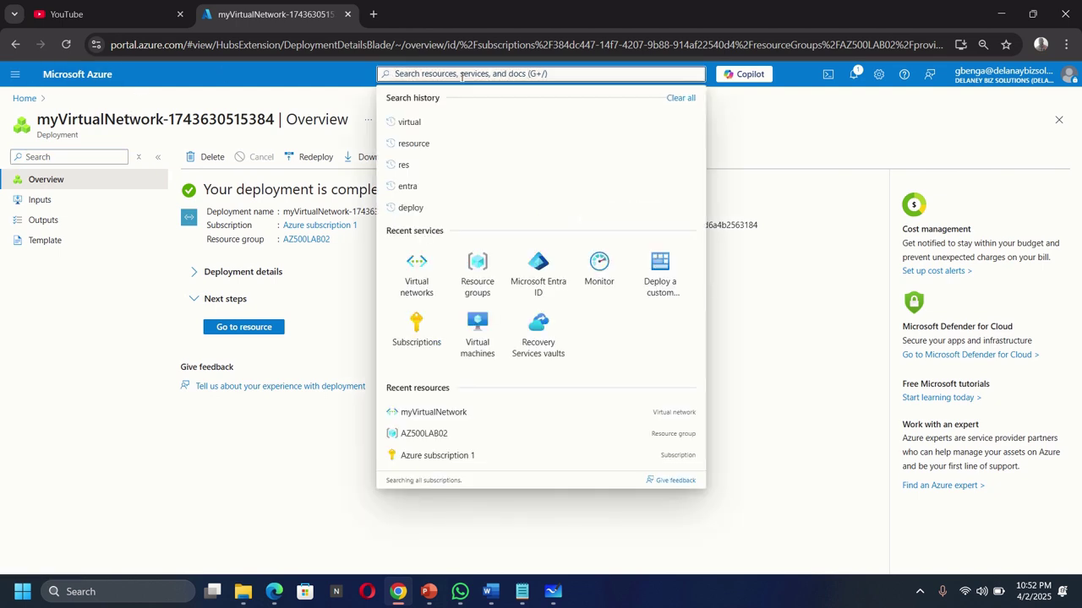
text(a)
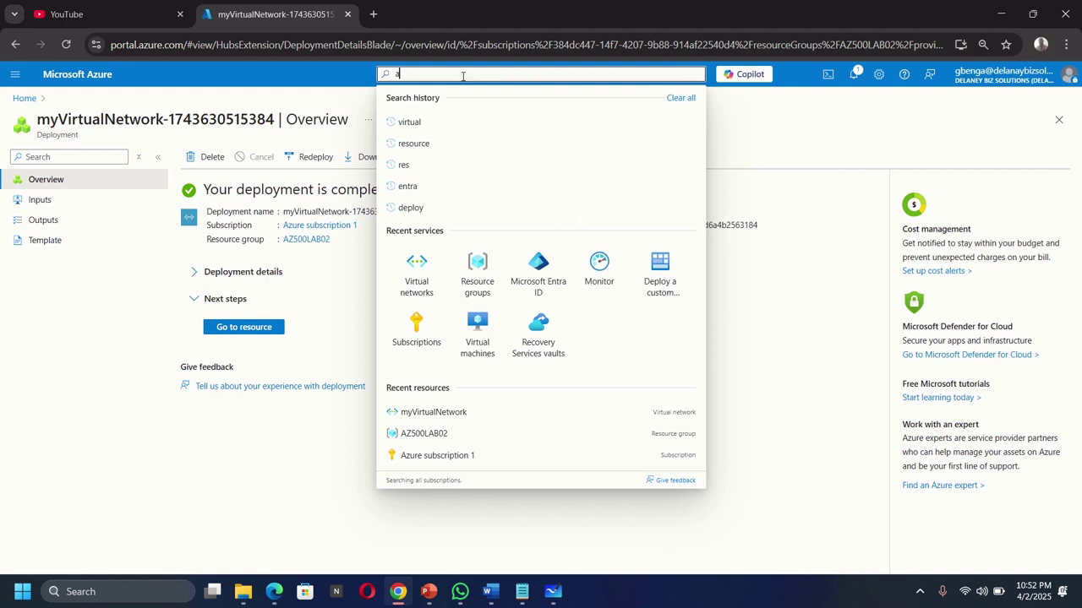
text(pplica)
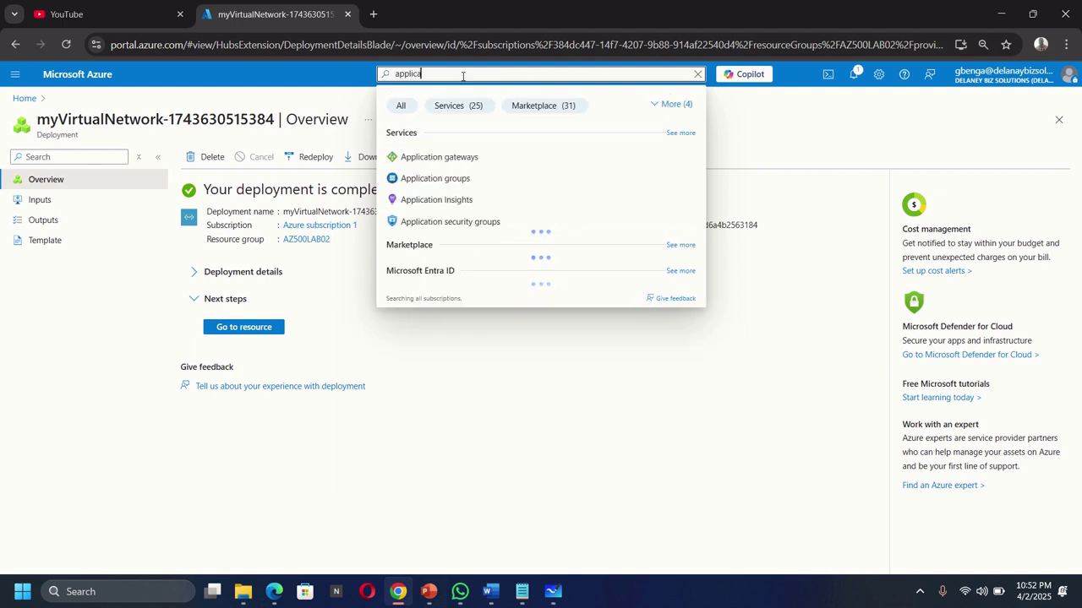
text(tion)
click(469, 222)
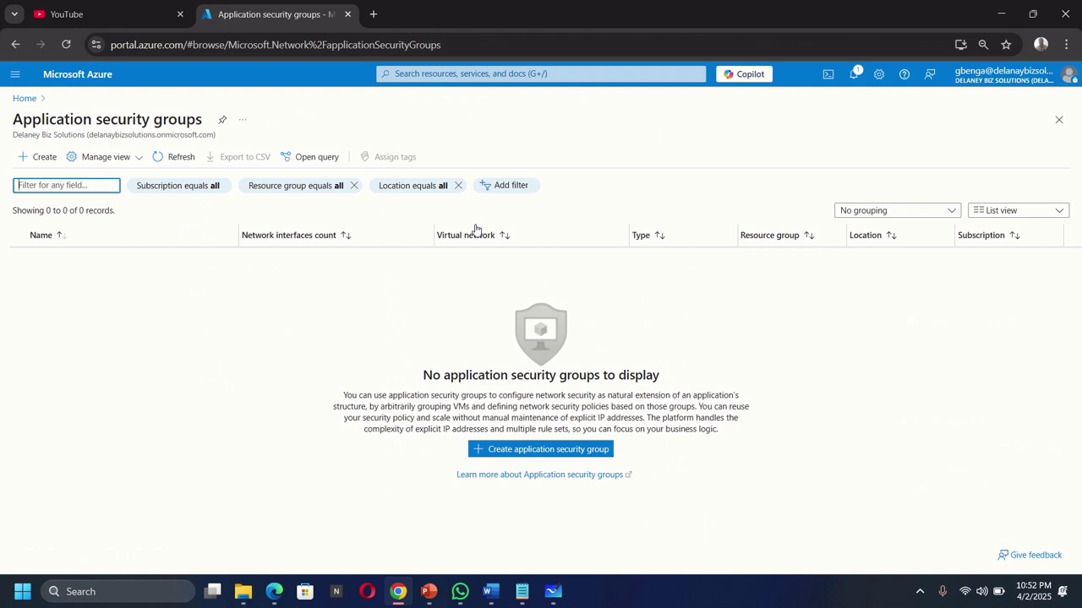
Create an application security group named myAsgWebServers in resource group AZ500LAB02.
click(44, 158)
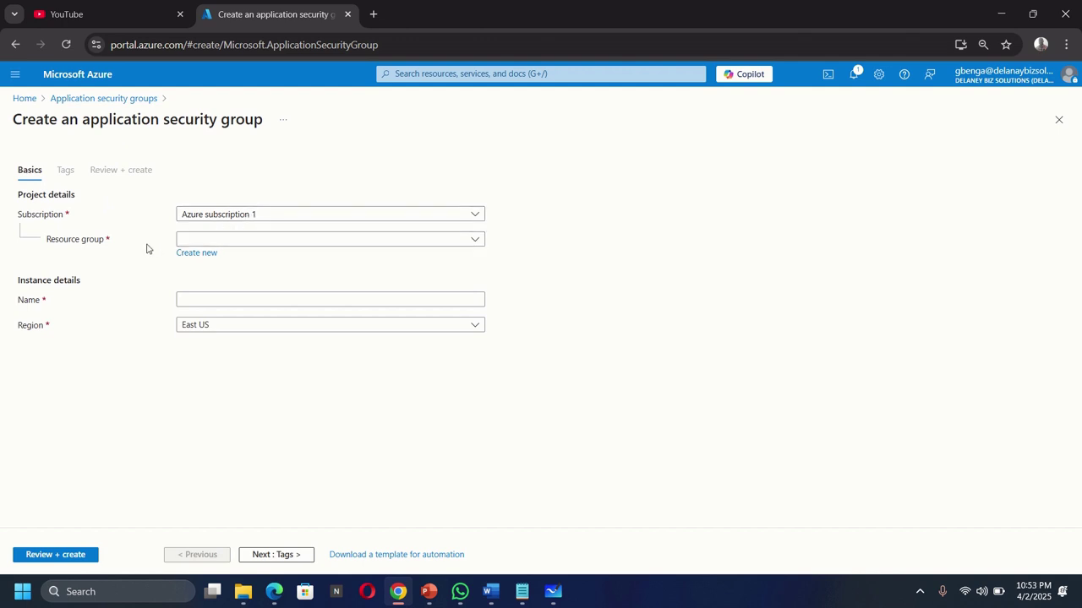
click(217, 240)
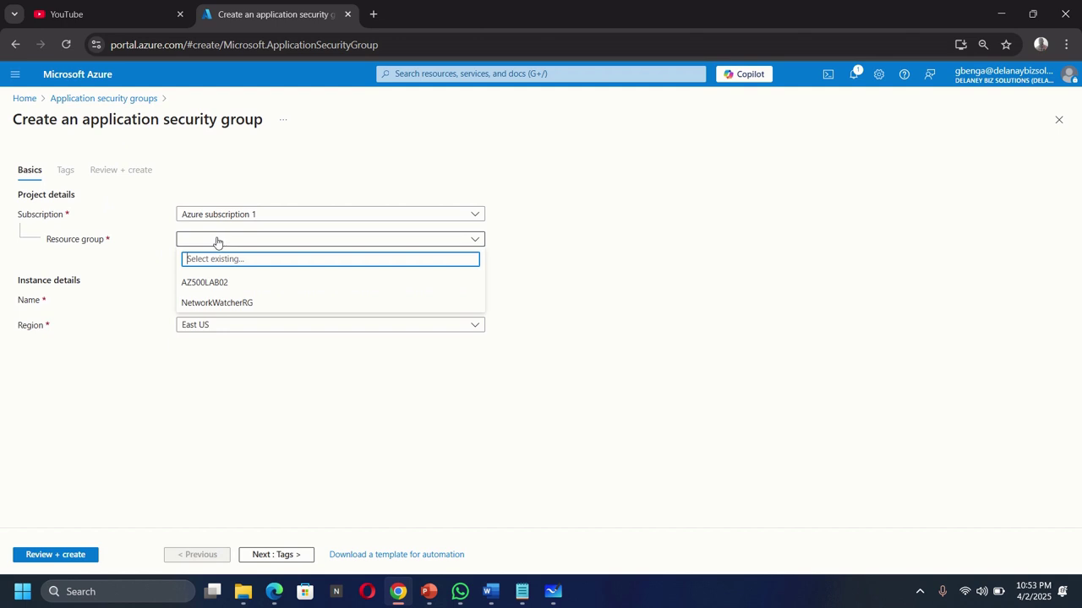
click(223, 283)
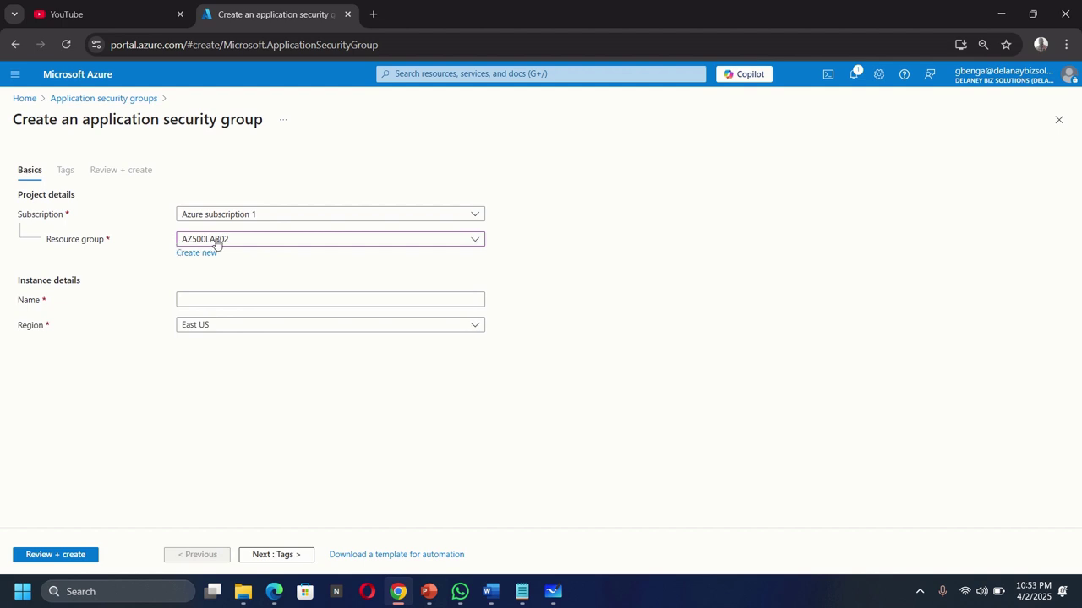
click(244, 300)
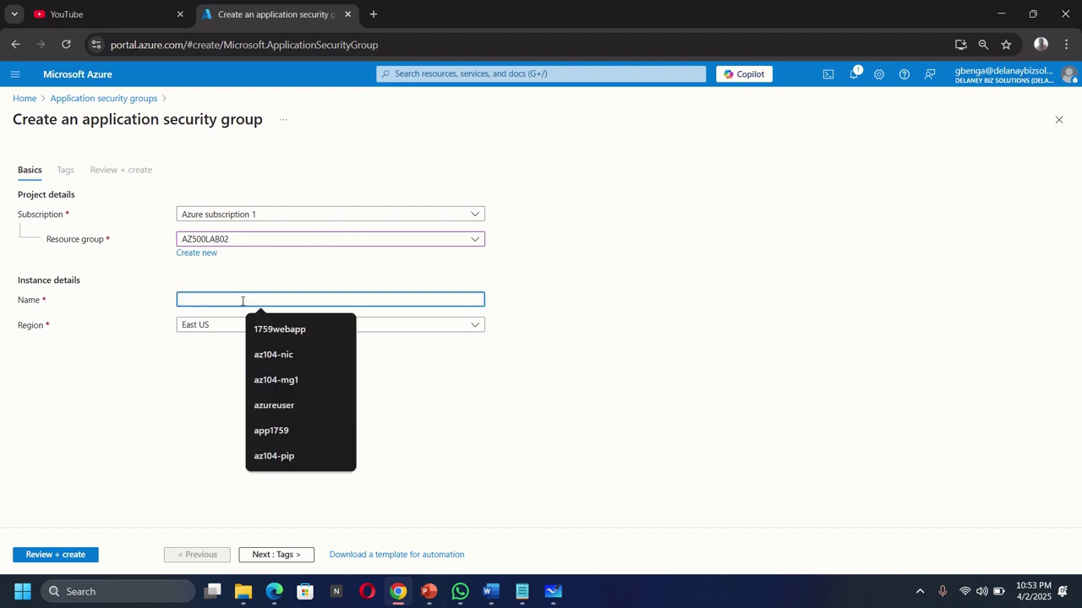
text(myAsg)
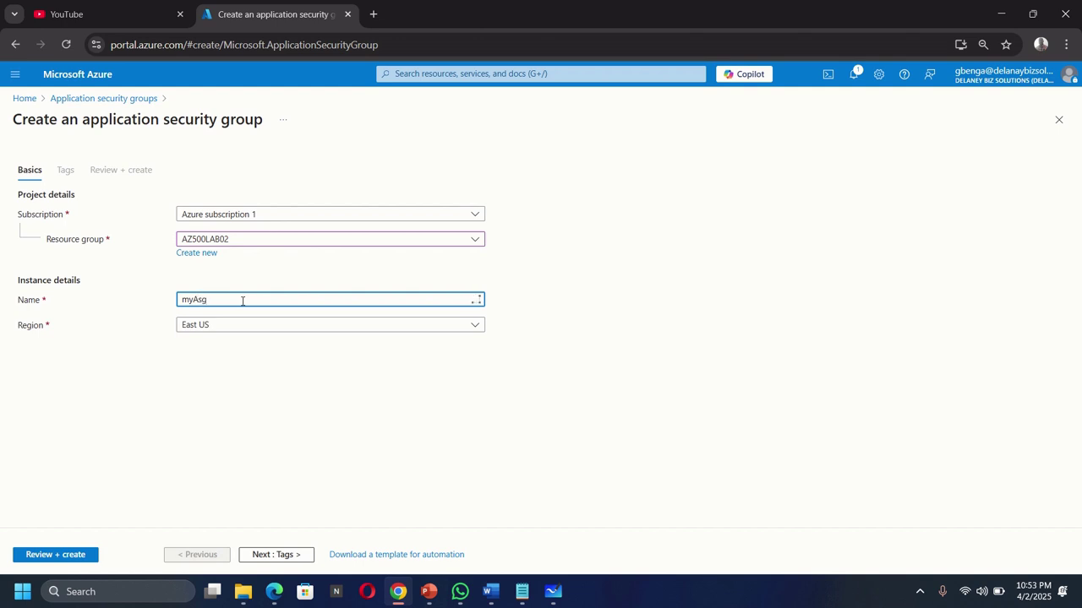
text(ebServers)
click(61, 555)
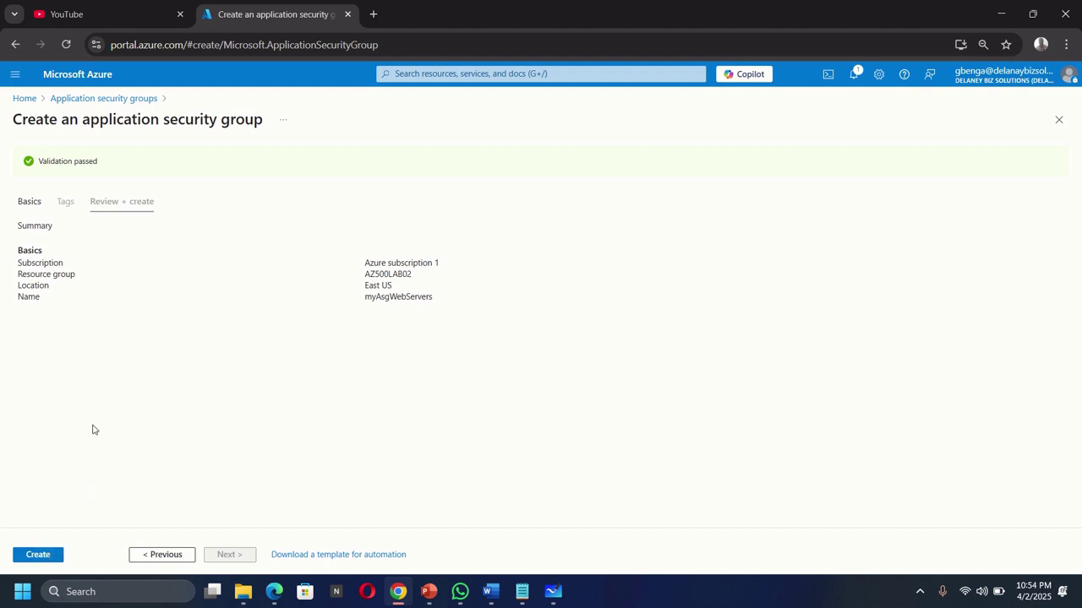
click(38, 555)
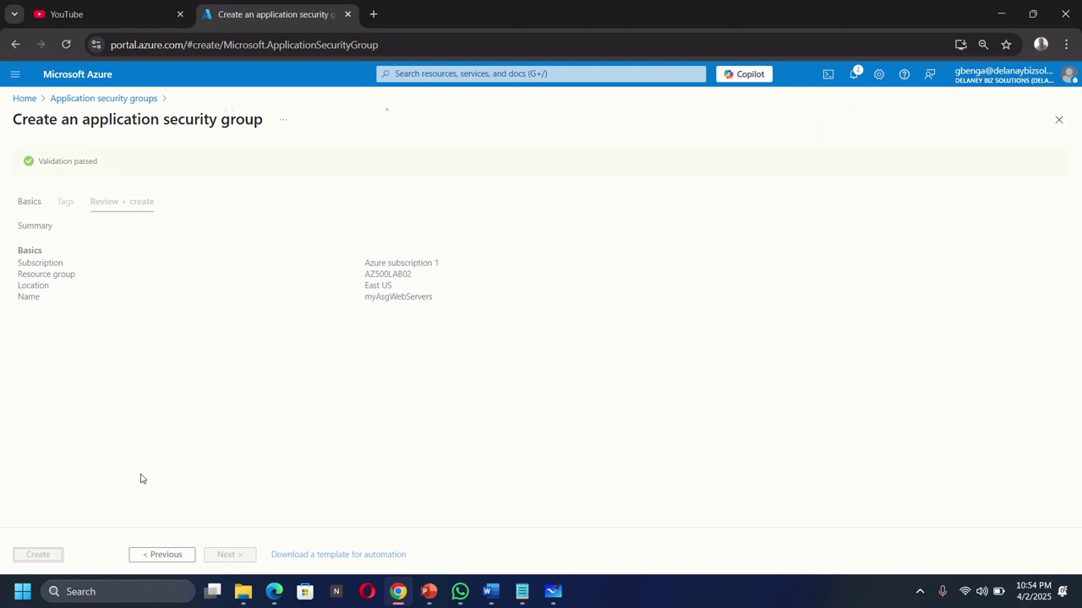
Switch to Microsoft Whiteboard and draw a second rectangle topped by an arch in black pen, to the right of the myVirtualNetwork sketch.
click(553, 591)
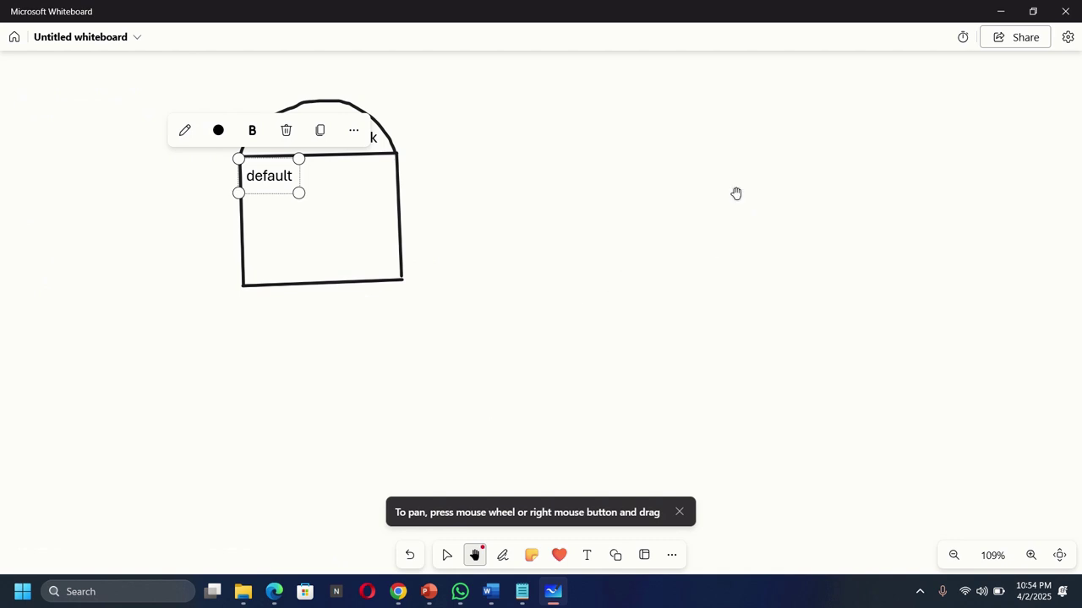
click(504, 556)
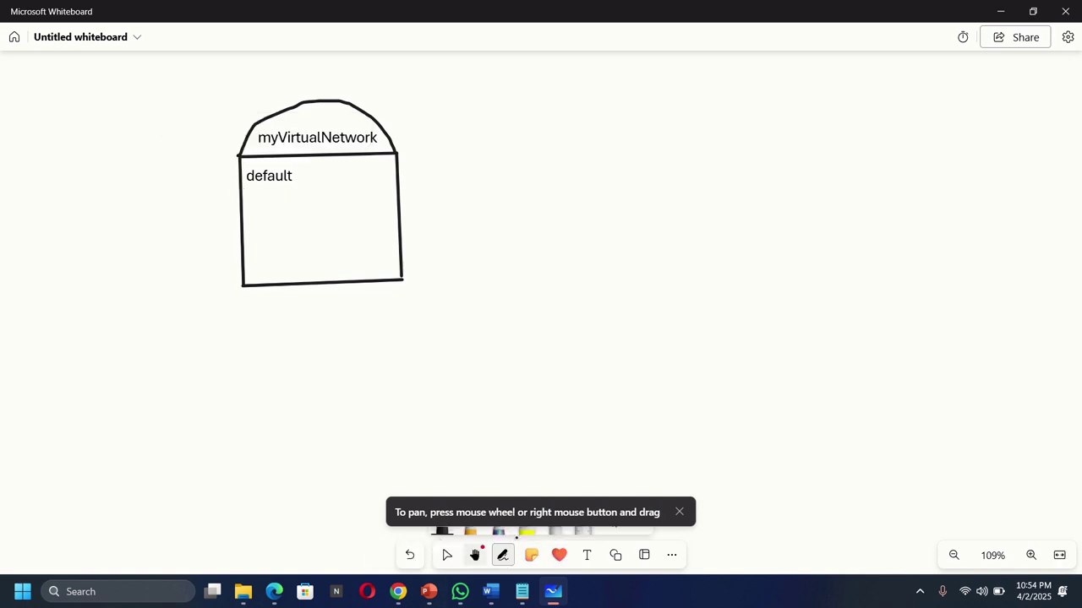
click(679, 512)
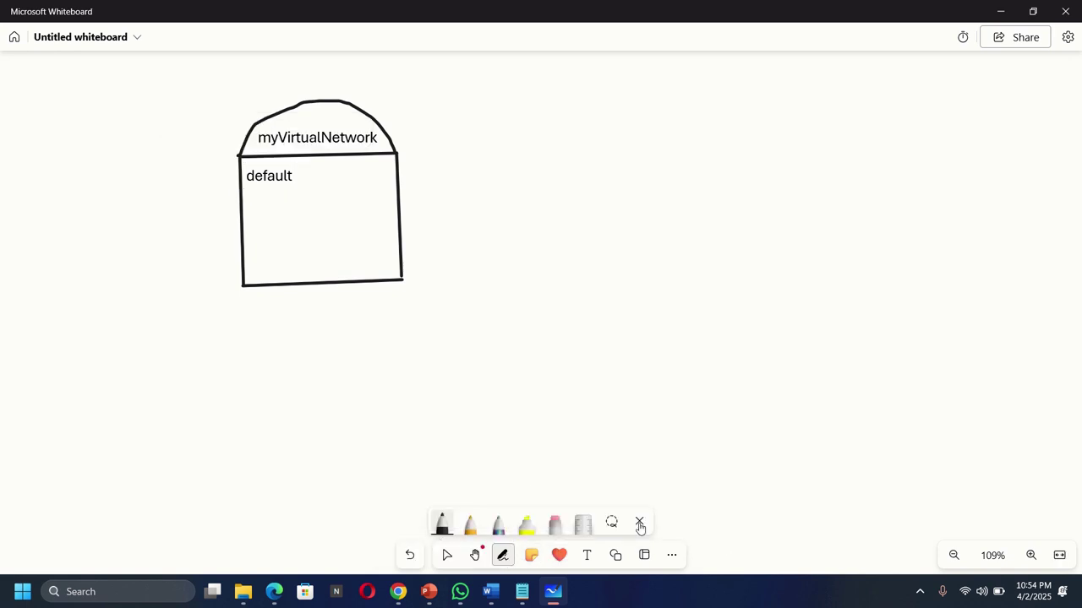
click(441, 526)
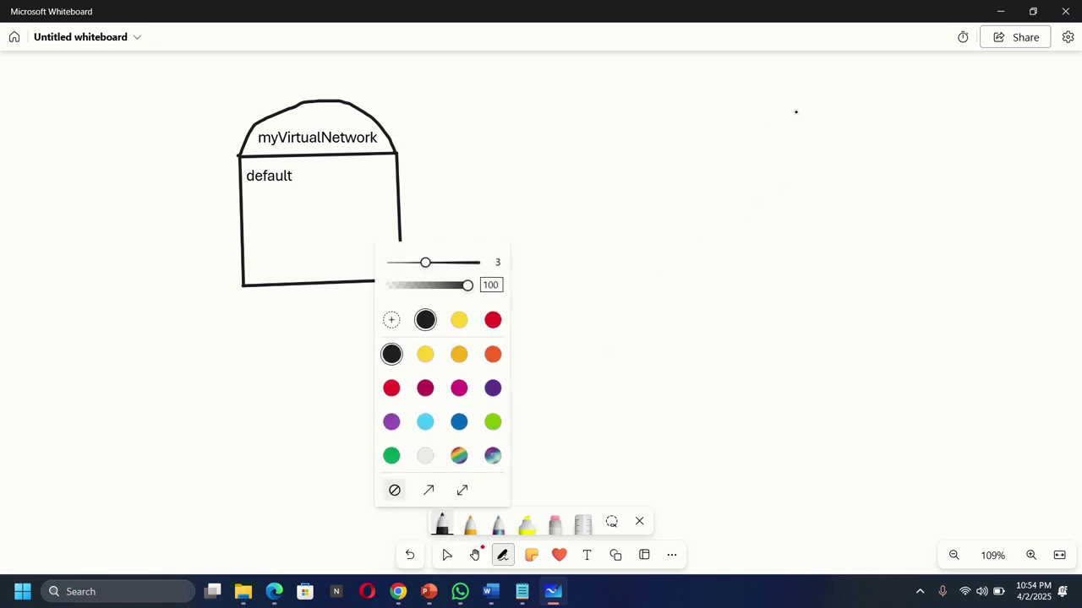
click(796, 112)
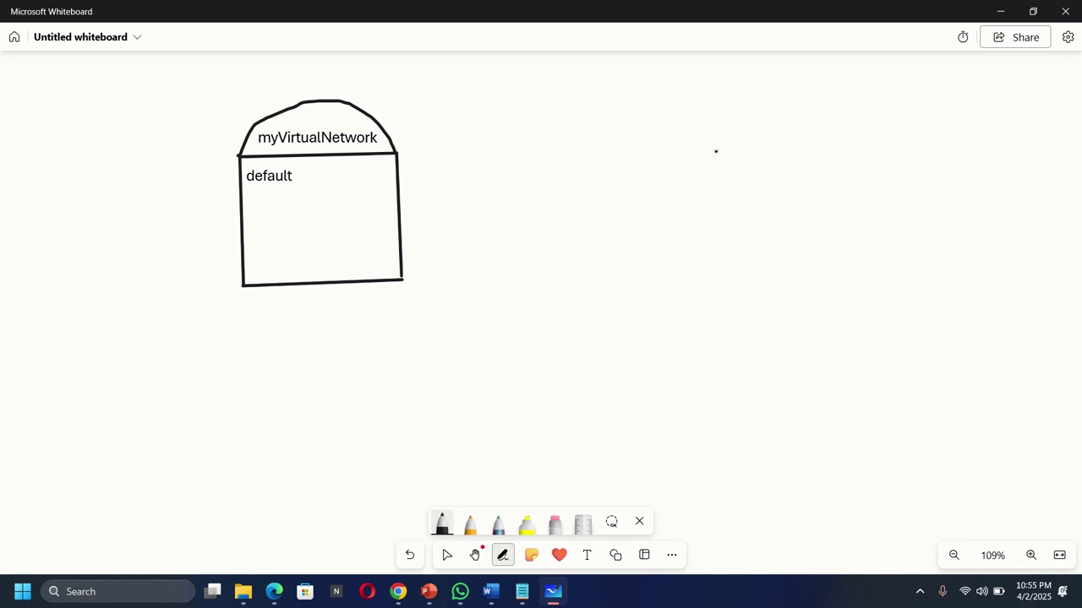
drag(724, 135, 729, 224)
drag(726, 134, 852, 134)
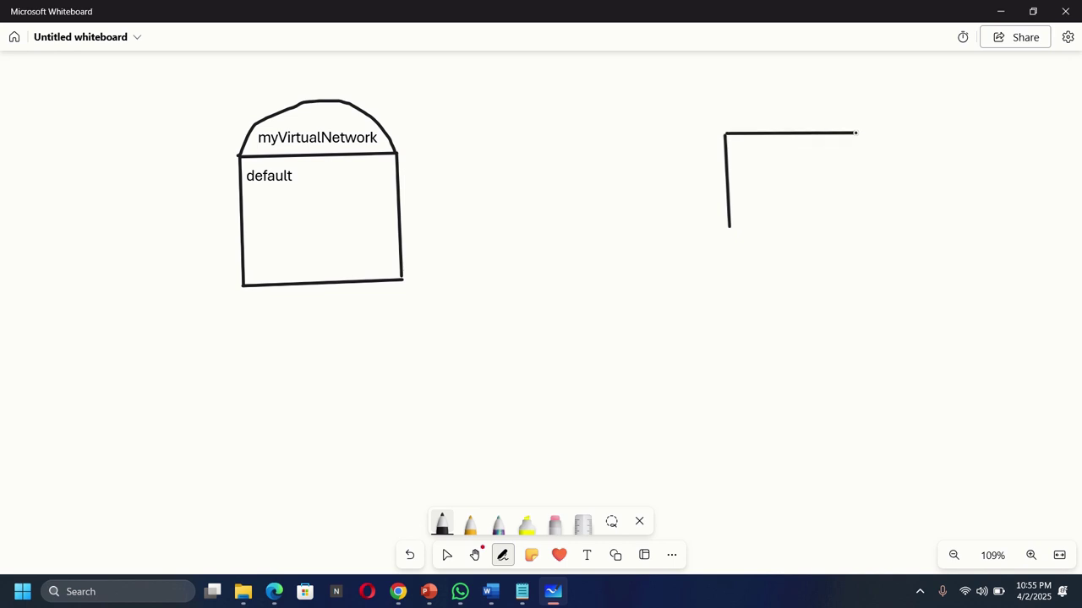
drag(857, 135, 856, 217)
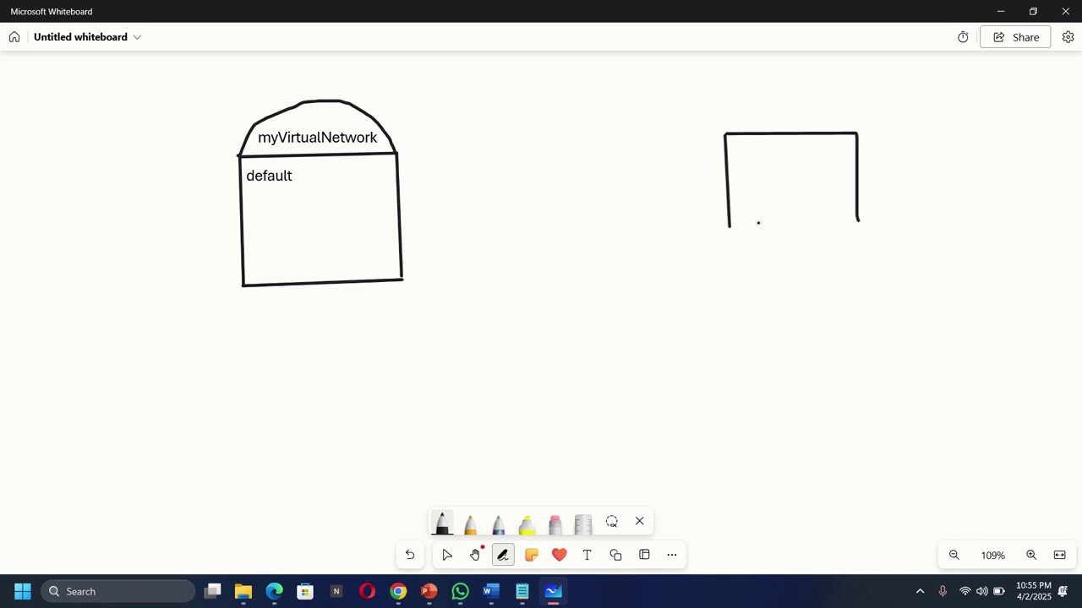
drag(731, 225, 862, 222)
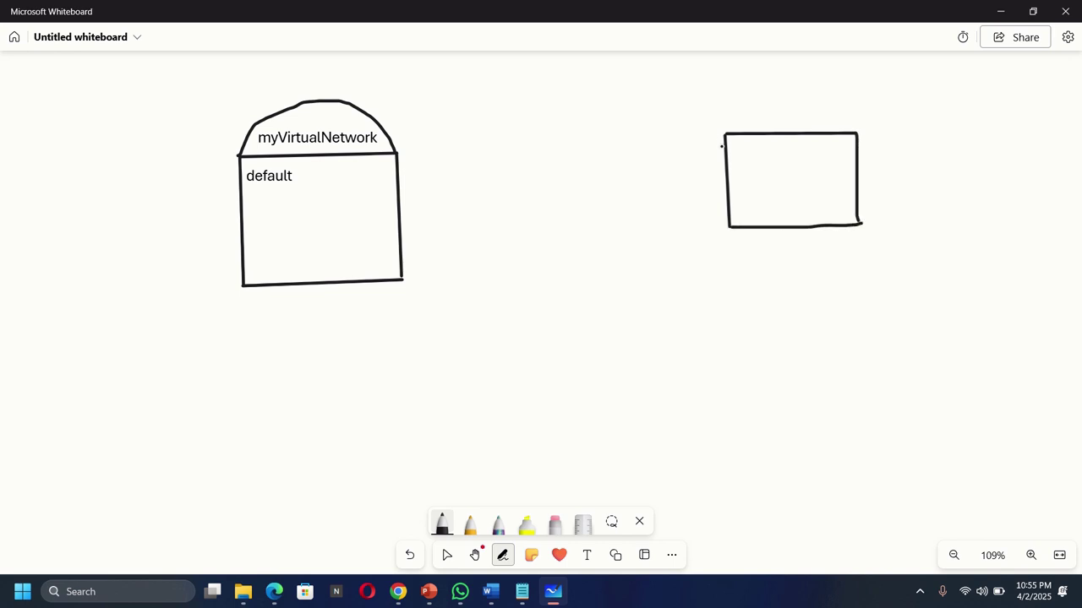
mouse_move(732, 118)
mouse_down()
mouse_move(794, 92)
mouse_move(833, 96)
mouse_move(857, 133)
mouse_up()
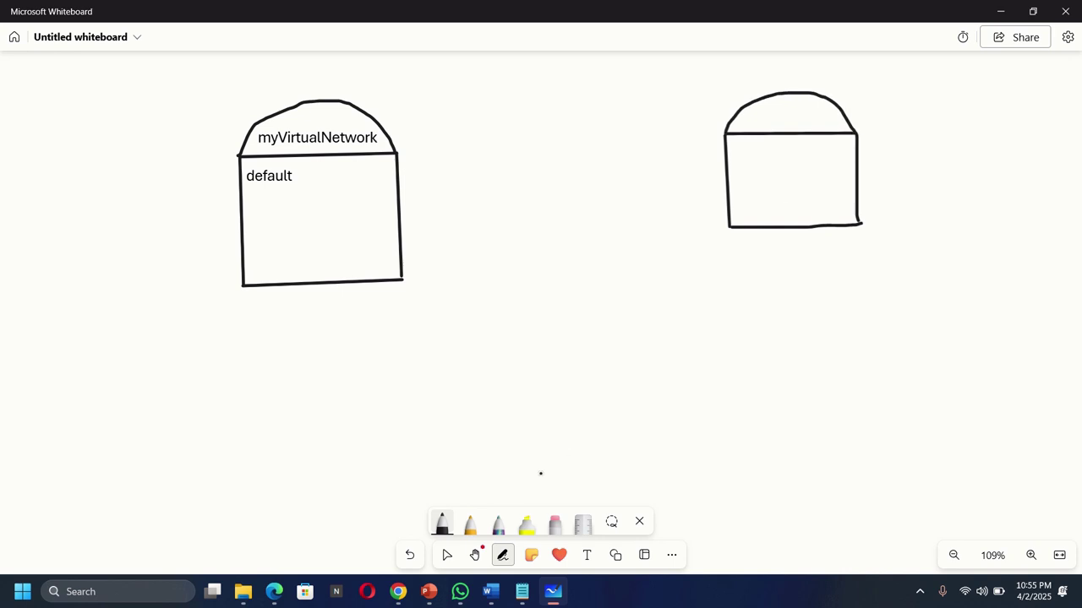
Add the text label "myAsgWebServers" inside the second arch and shrink it to fit.
click(588, 556)
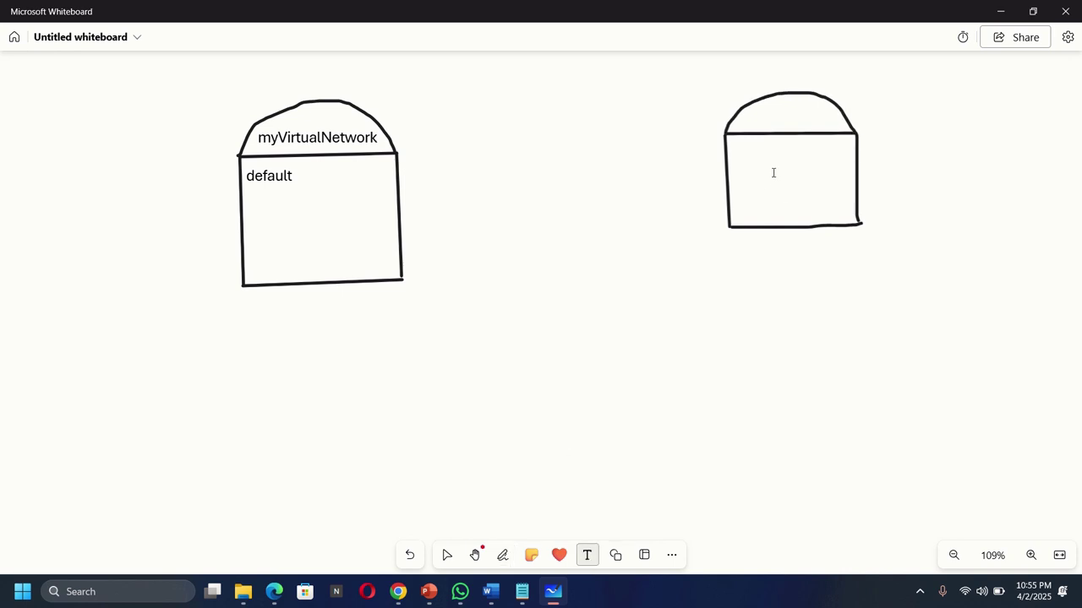
click(737, 126)
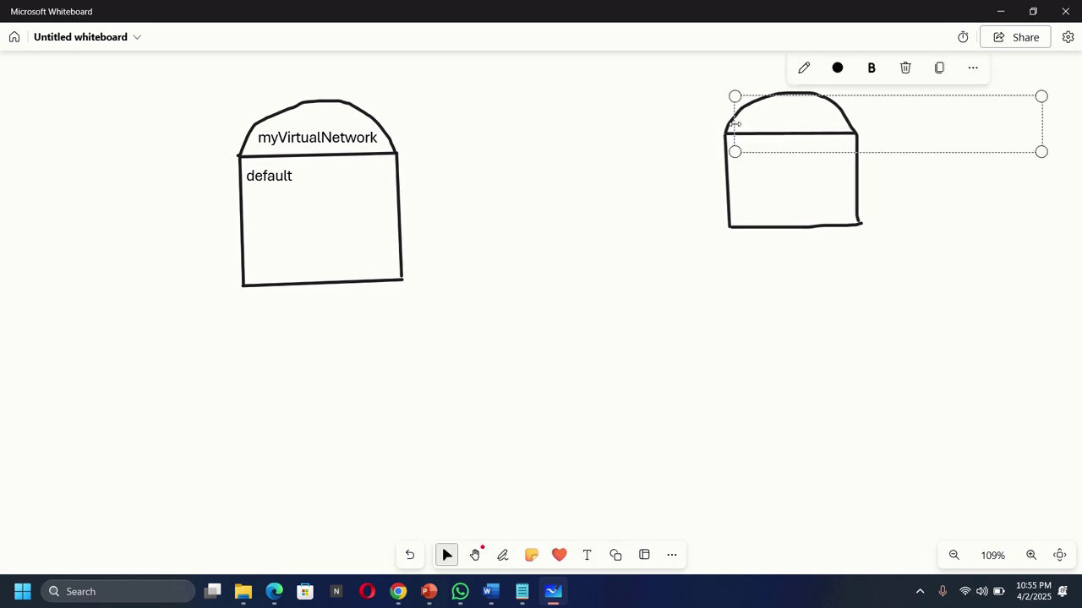
text(myAsg)
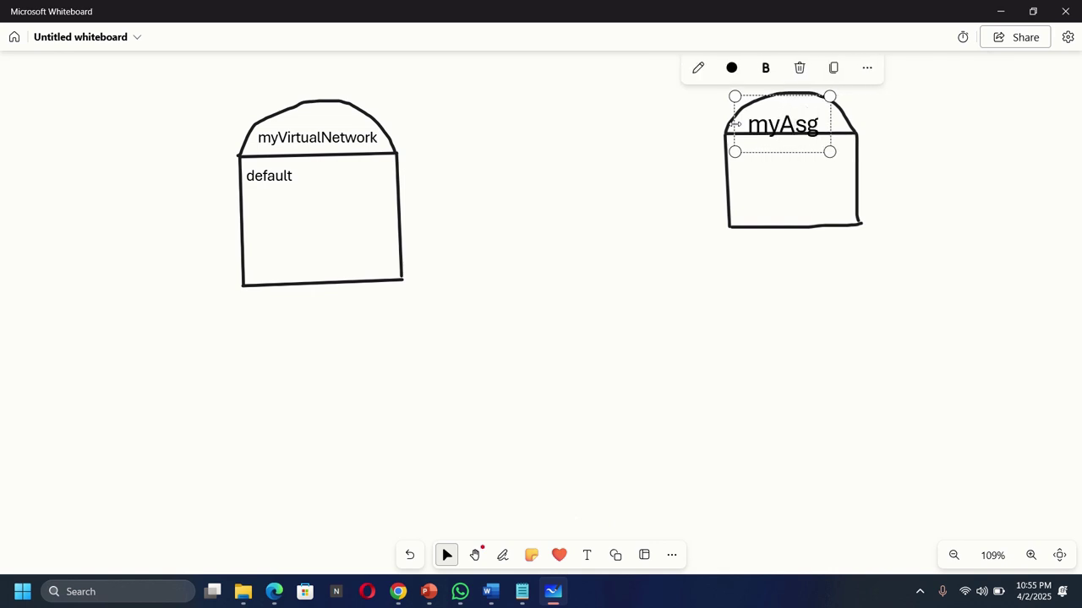
text(We)
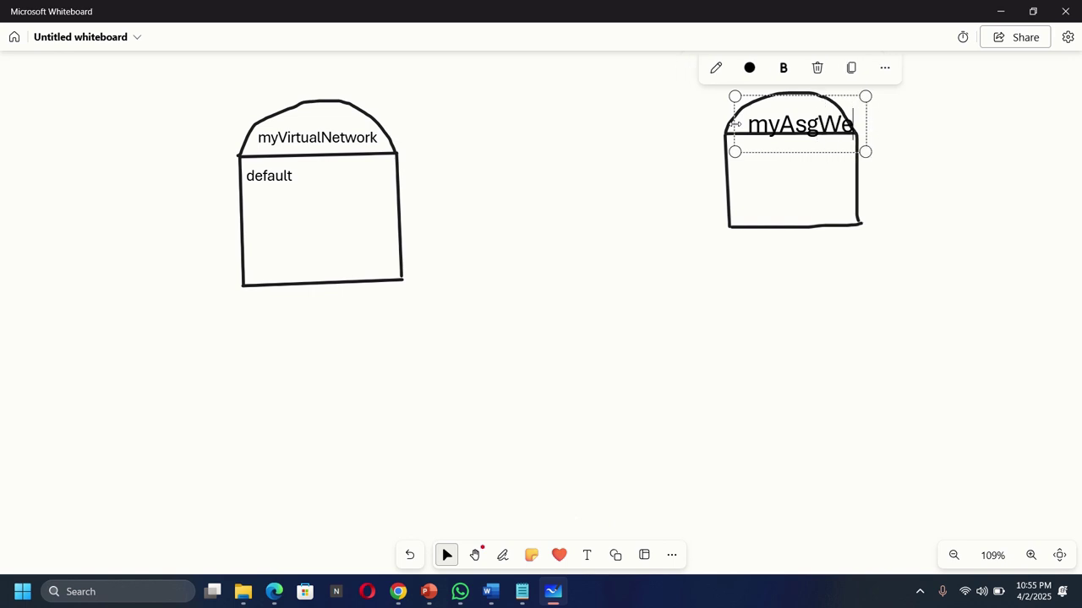
text(bSe)
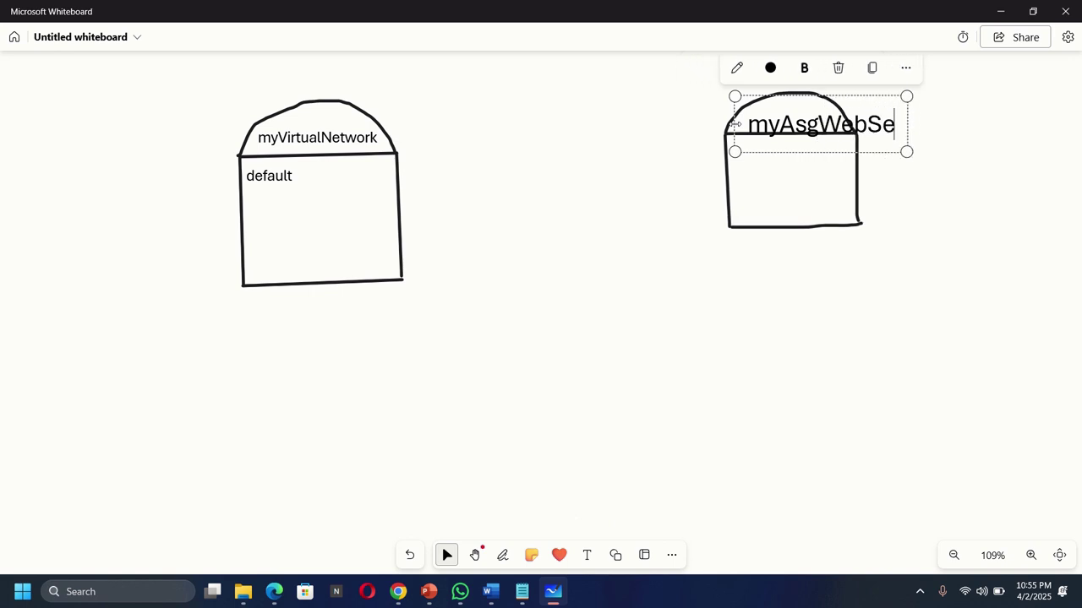
text(rvers)
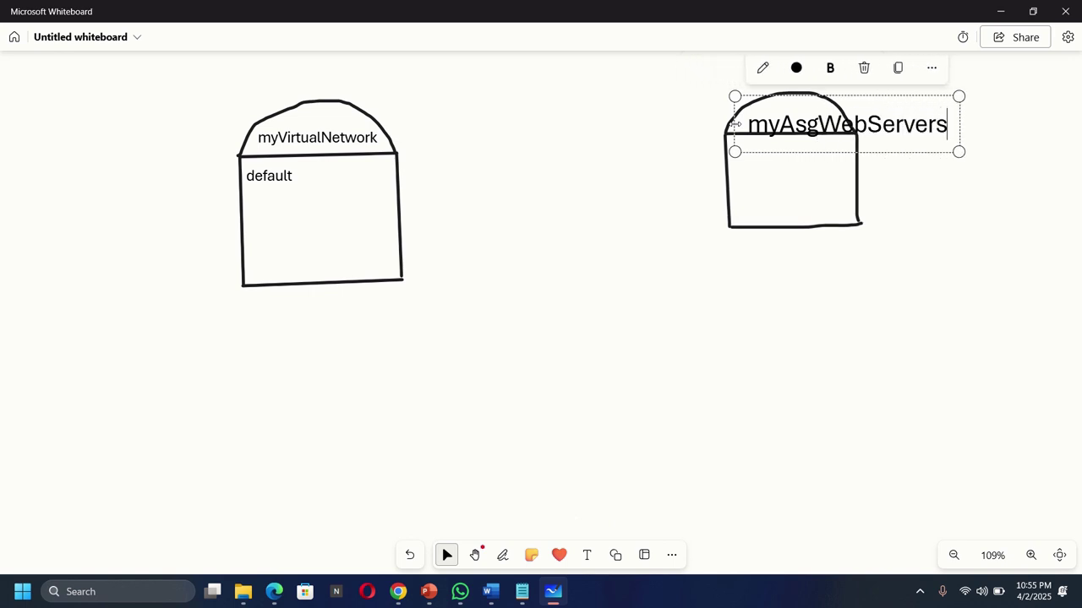
drag(958, 152, 859, 149)
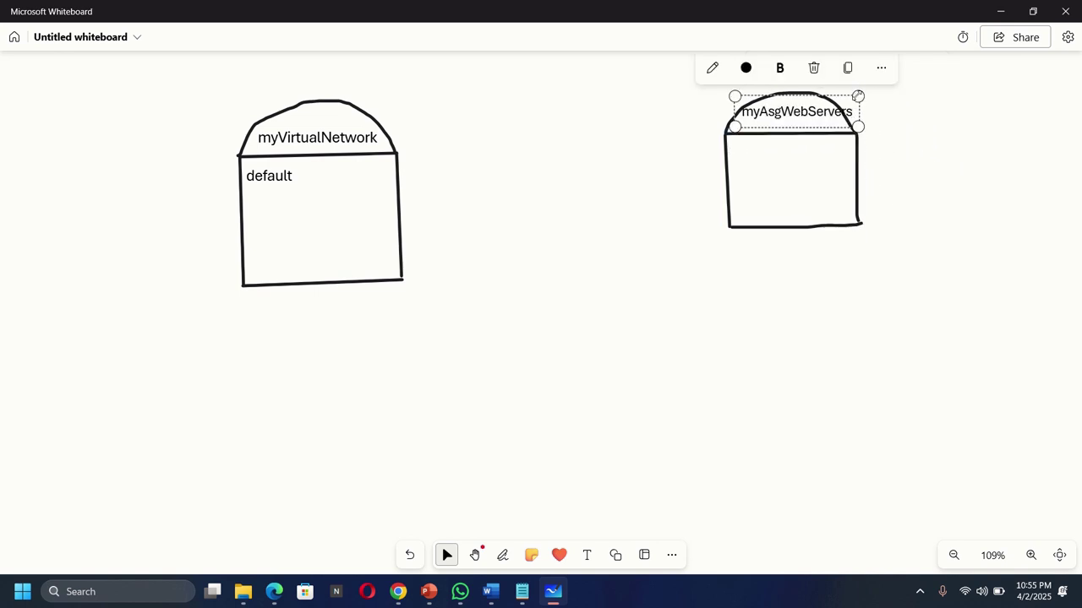
click(856, 98)
Adjust the position and size of the "myAsgWebServers" label so it sits neatly within its arch.
scroll(824, 112, down, 4)
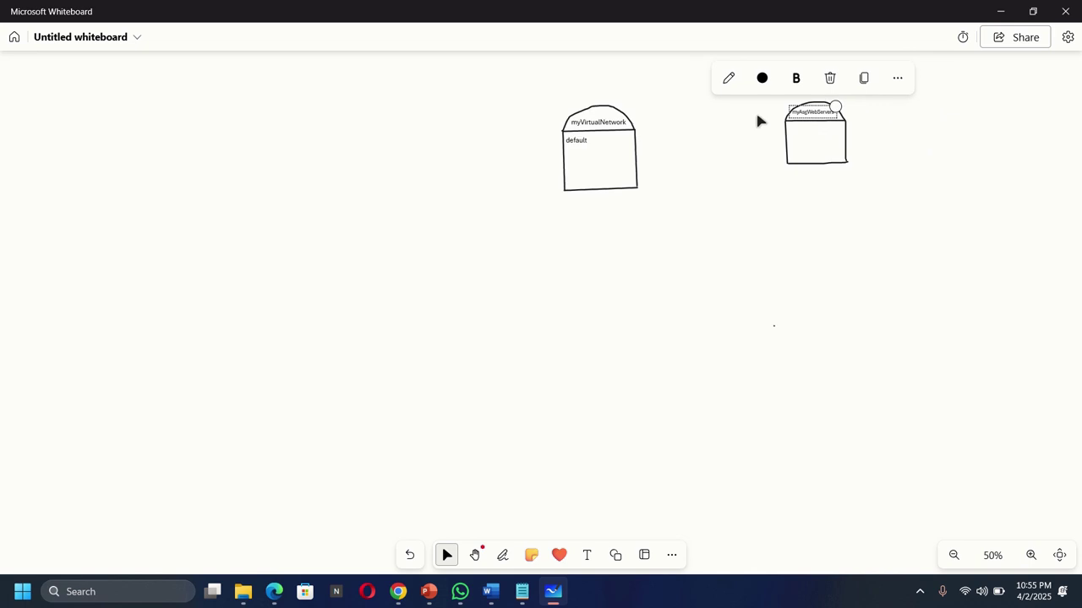
scroll(772, 271, up, 2)
click(474, 554)
drag(688, 283, 588, 404)
click(510, 515)
scroll(641, 392, up, 1)
scroll(642, 393, up, 2)
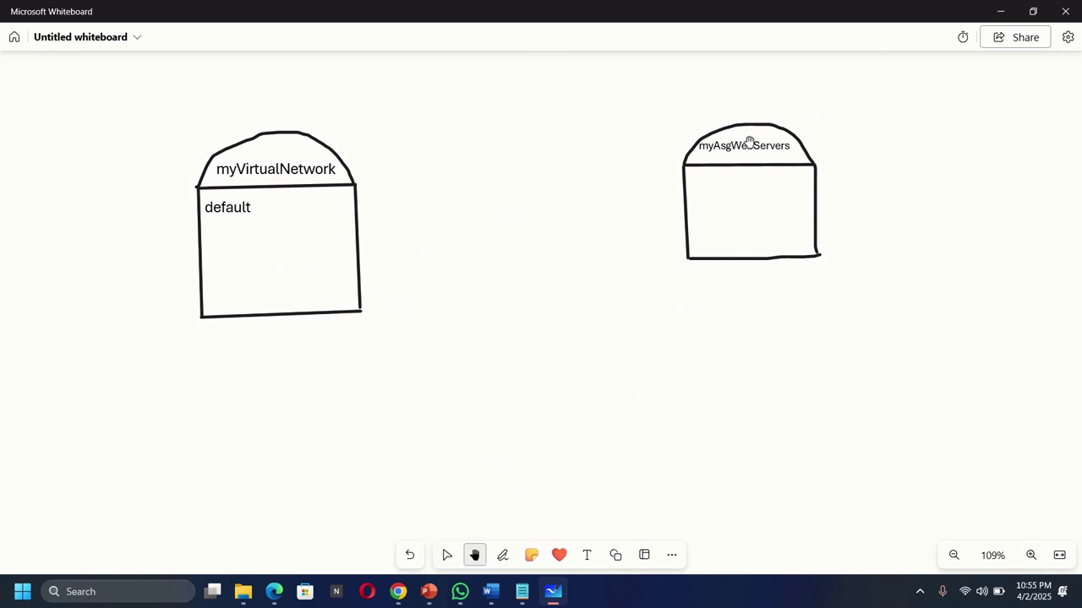
click(587, 555)
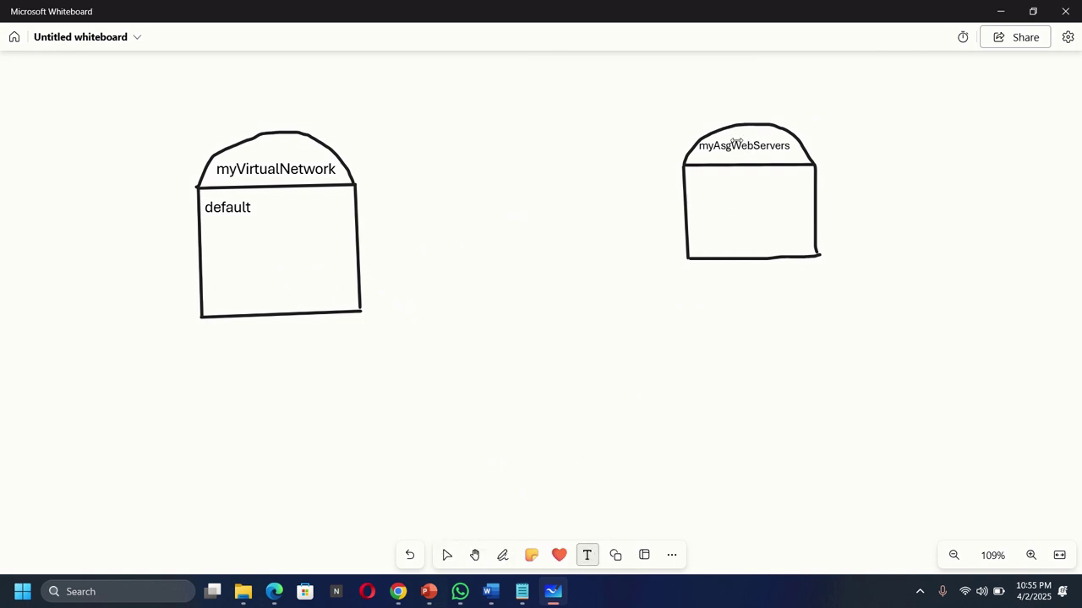
click(736, 142)
click(718, 156)
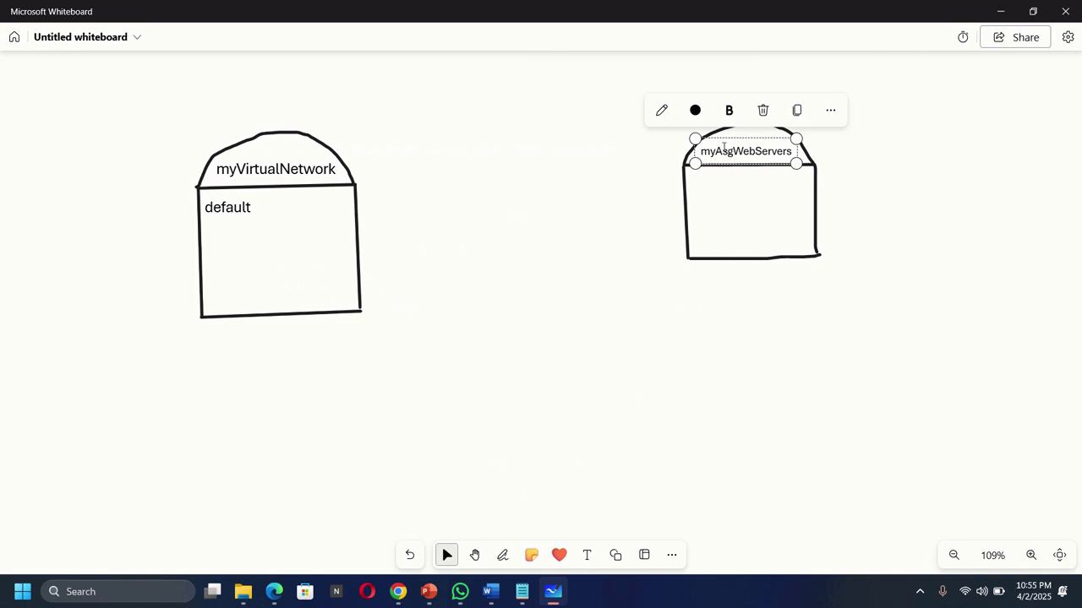
drag(698, 160, 701, 158)
drag(795, 137, 797, 132)
drag(698, 136, 692, 134)
drag(694, 139, 695, 138)
click(635, 293)
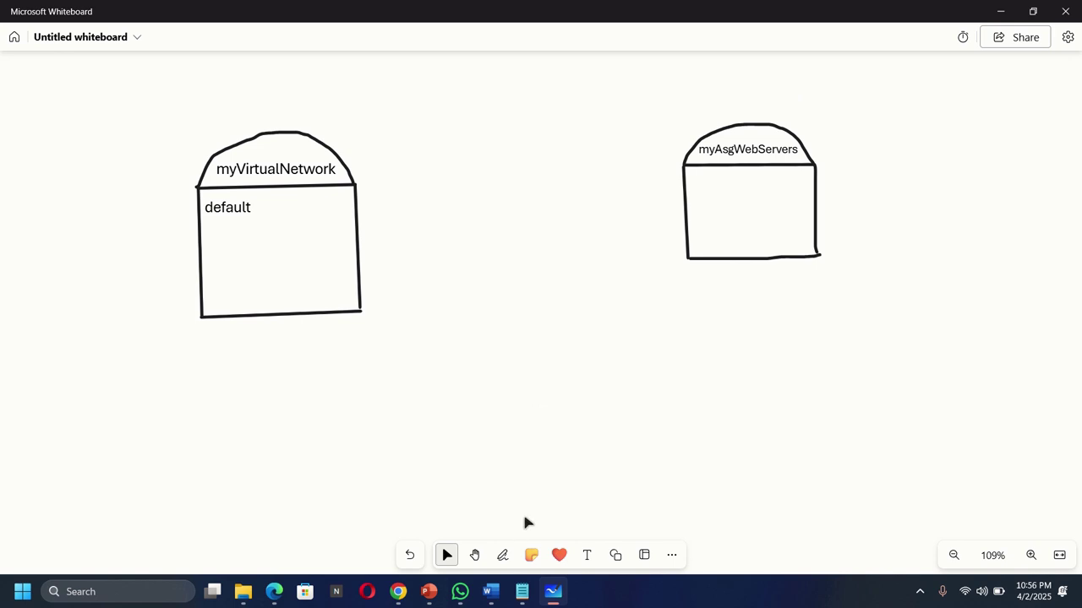
Switch to the Azure portal in Chrome and start a new application security group in resource group AZ500LAB02.
click(398, 591)
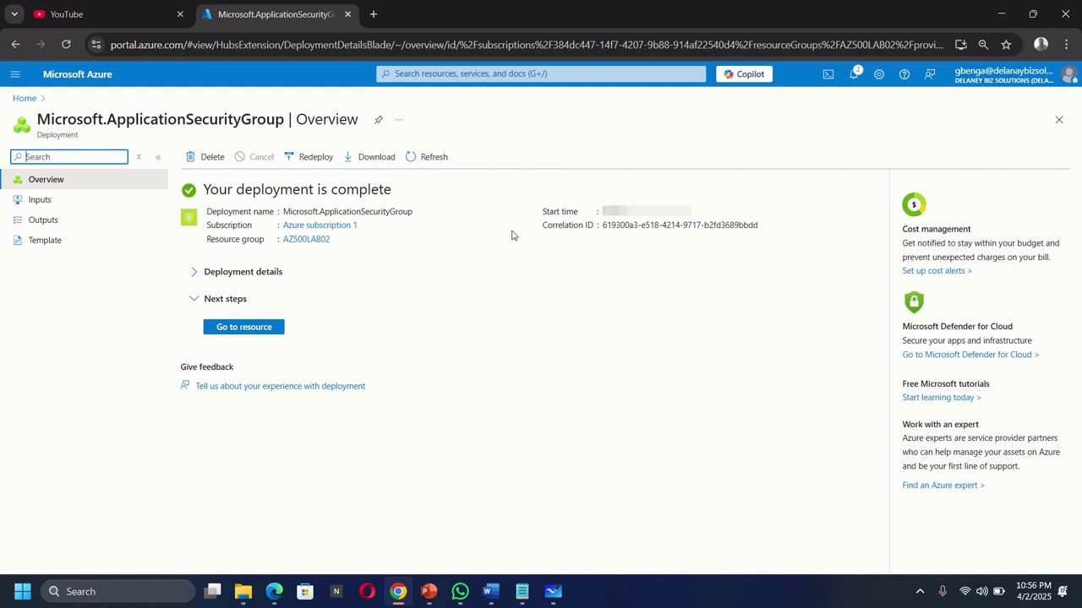
click(401, 74)
click(423, 271)
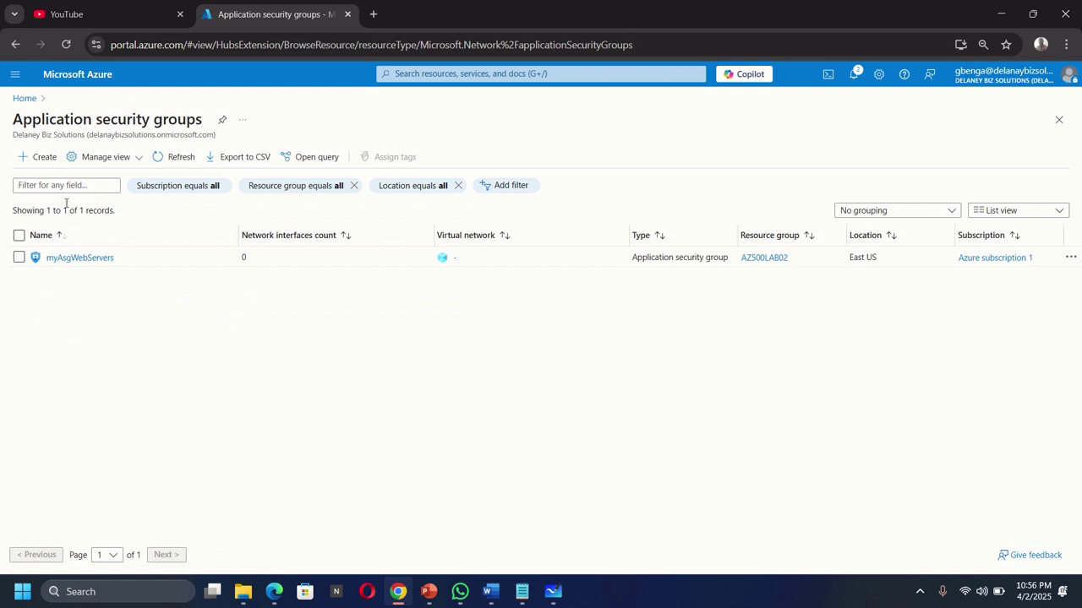
click(44, 160)
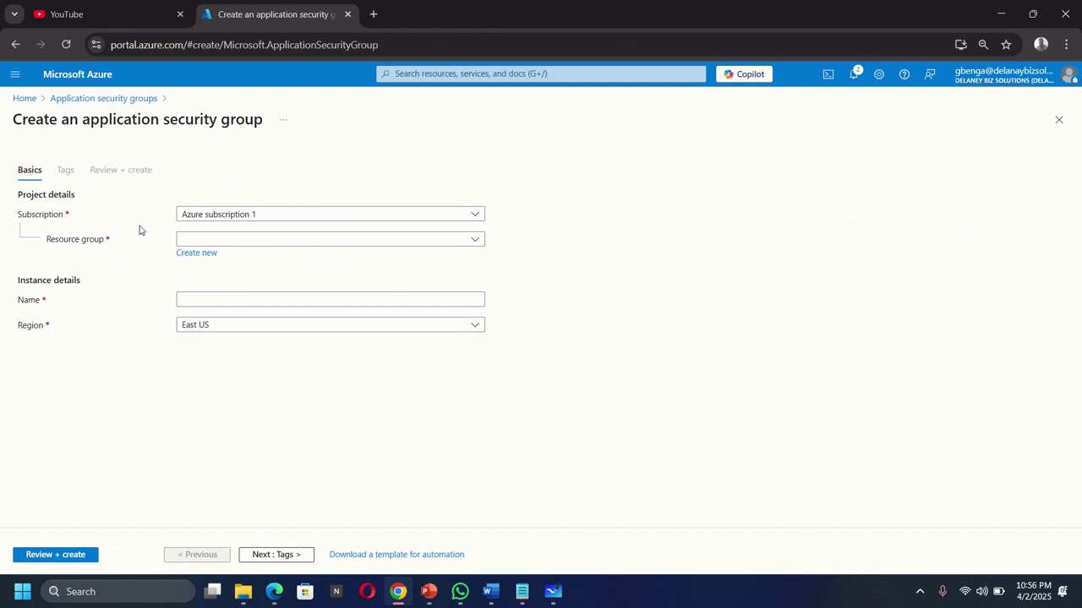
click(236, 240)
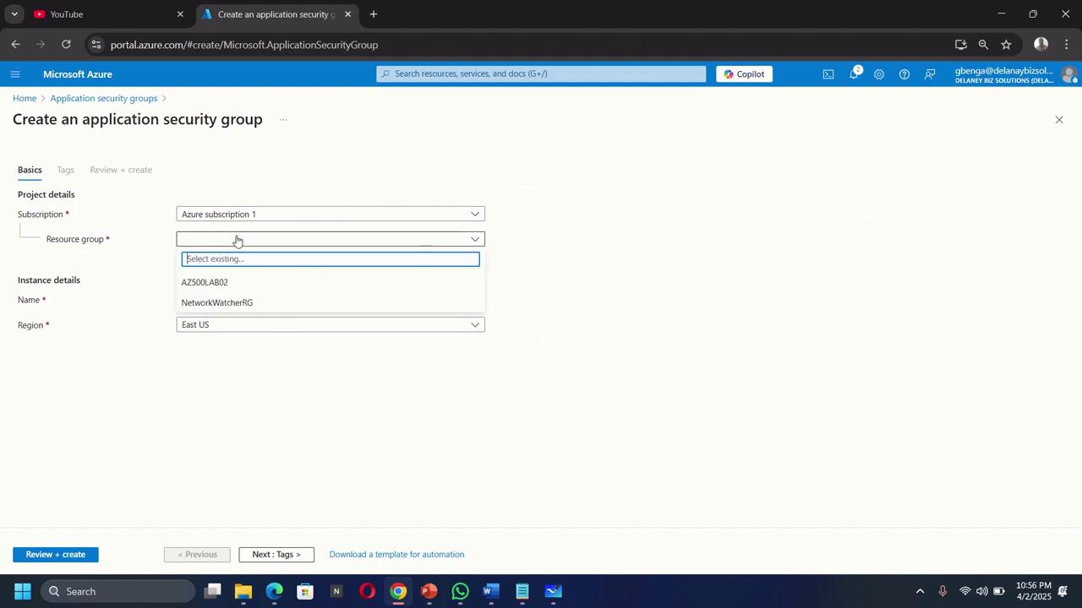
click(209, 283)
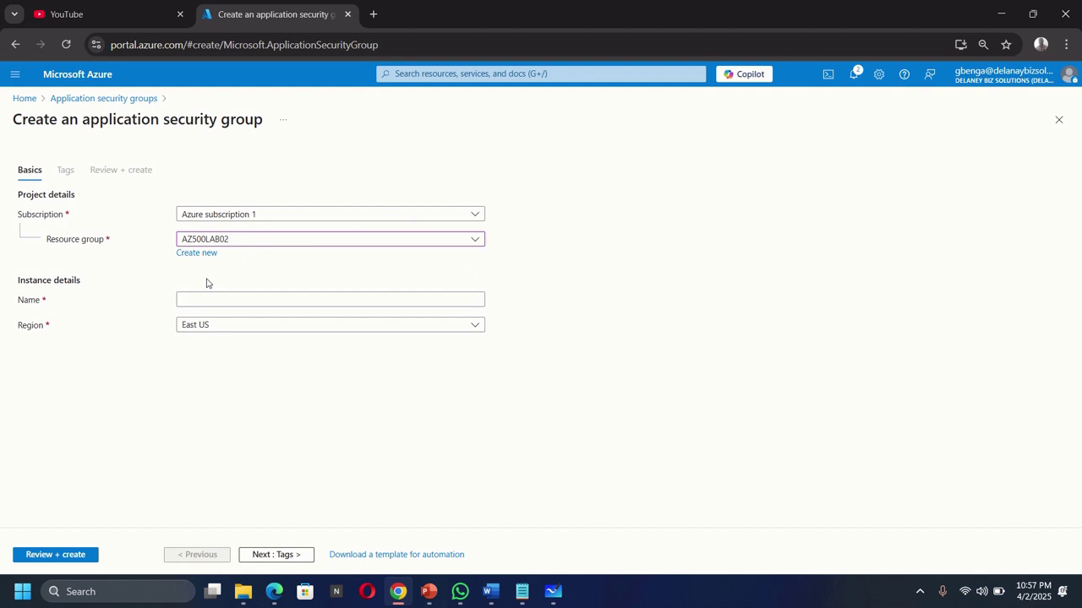
Name the application security group myAsgMgmtServers, then review and create it.
click(202, 300)
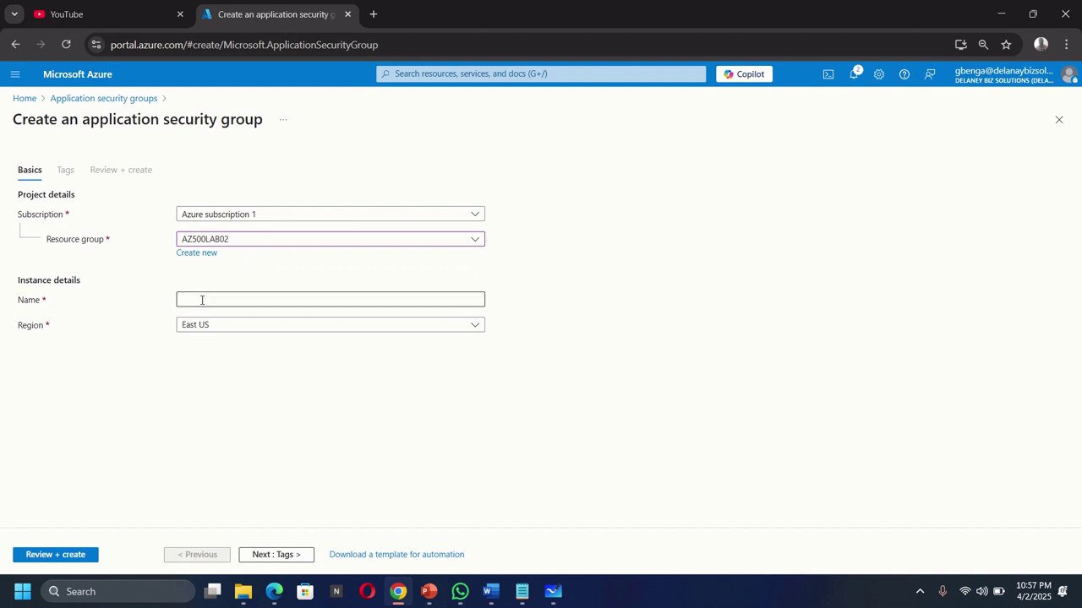
click(202, 301)
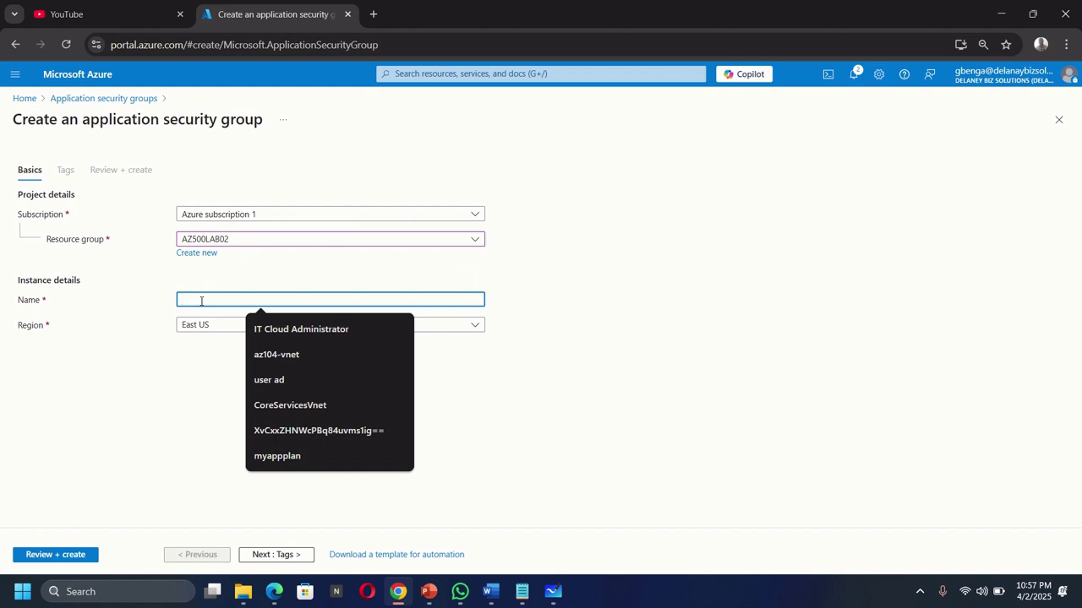
text(my)
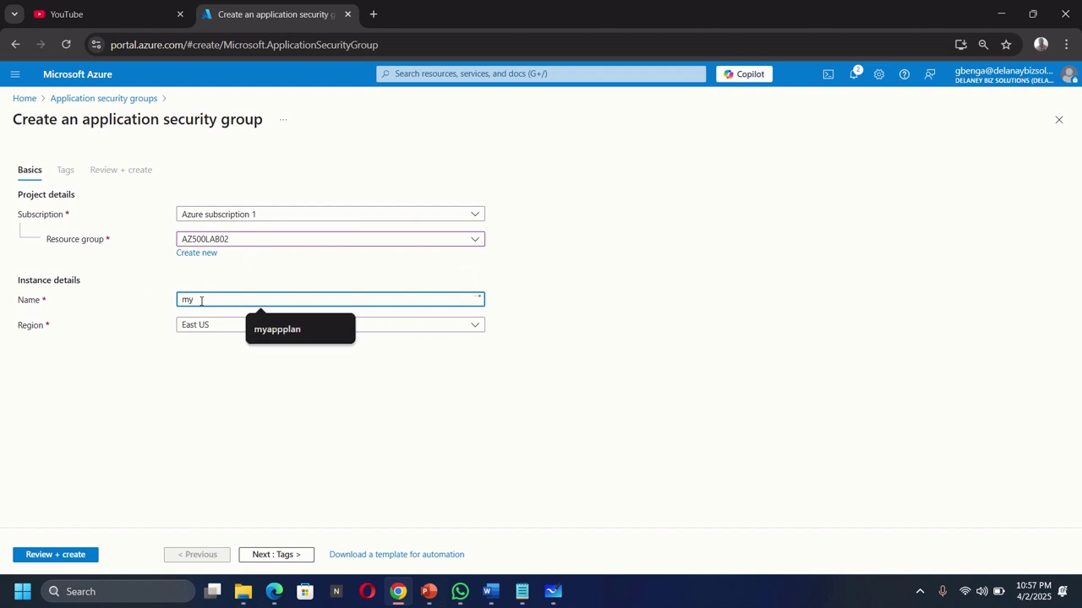
text(Asg)
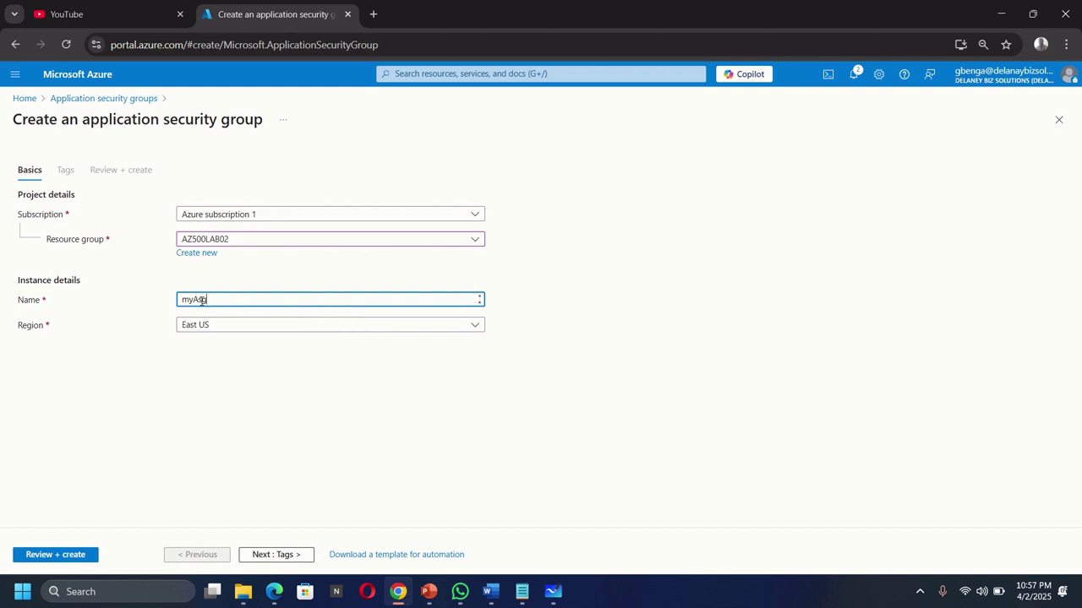
text(MgmtServers)
click(54, 556)
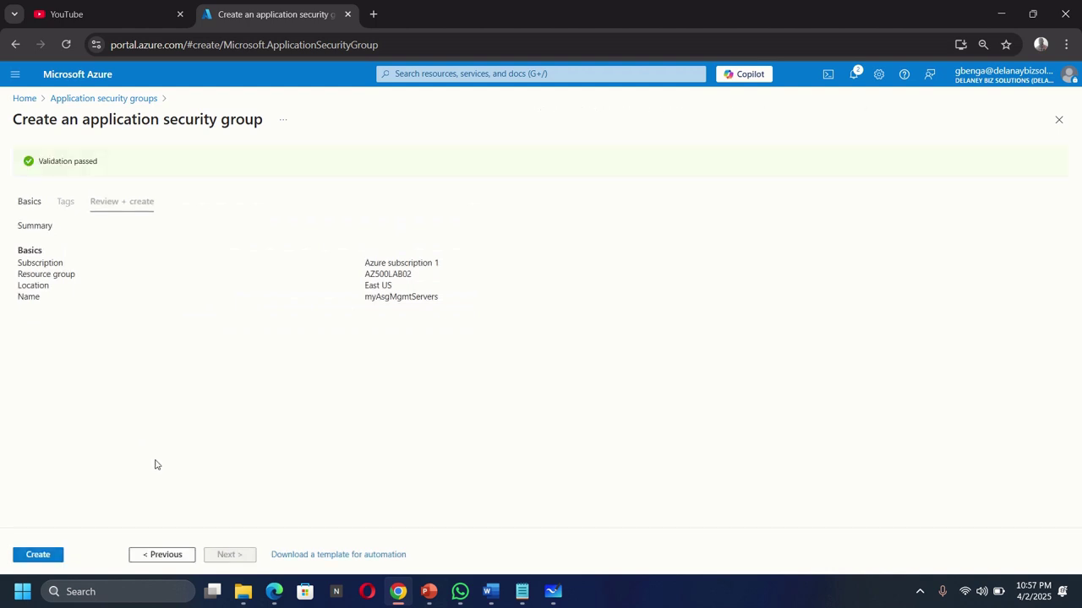
click(38, 556)
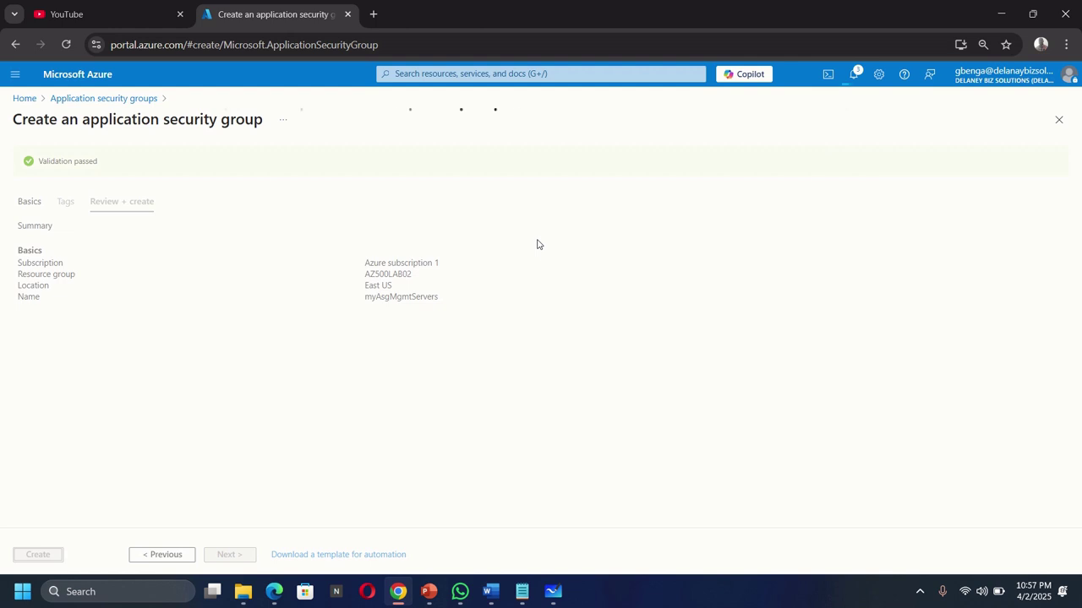
Switch to Microsoft Whiteboard and draw a third rectangle topped by an arch in black pen, below the myAsgWebServers sketch.
mouse_move(551, 601)
click(596, 475)
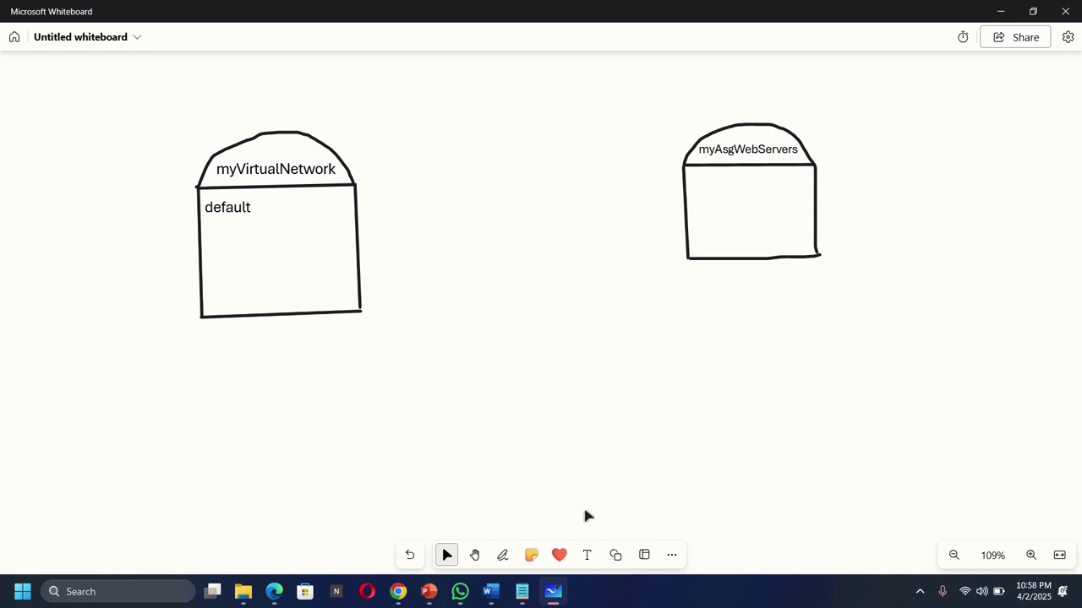
click(500, 556)
click(440, 521)
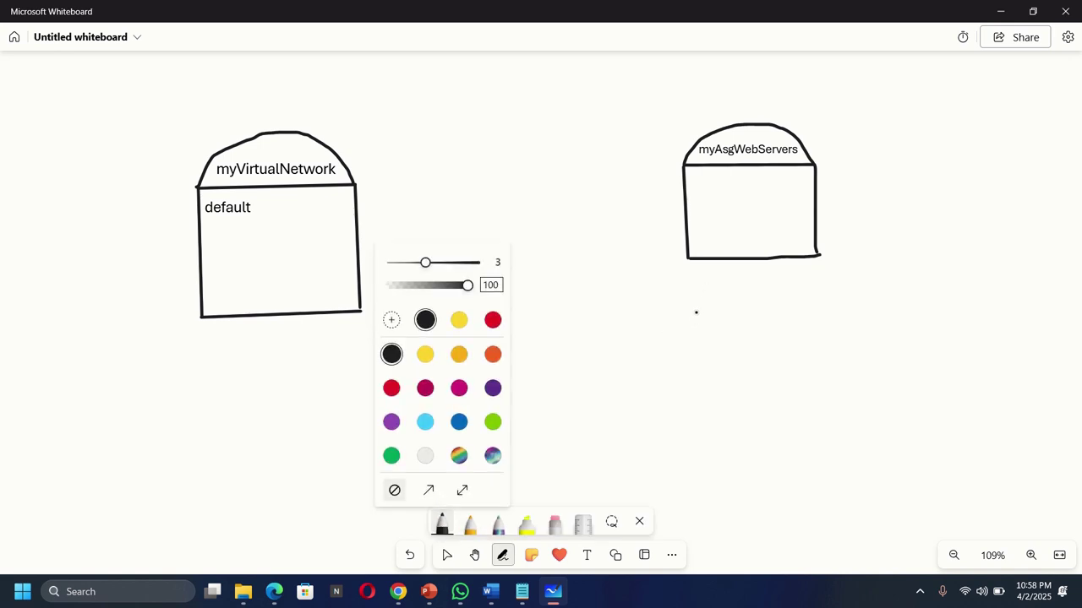
drag(696, 321, 702, 424)
mouse_move(695, 322)
mouse_down()
mouse_move(825, 312)
mouse_move(839, 417)
mouse_up()
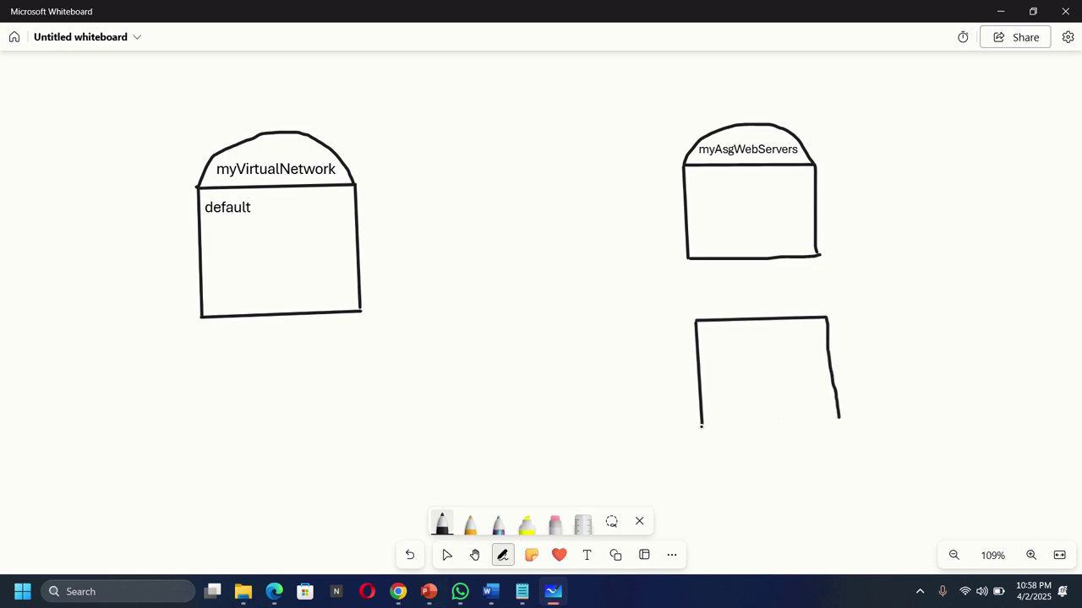
mouse_move(702, 424)
mouse_down()
mouse_move(838, 425)
mouse_move(839, 412)
mouse_up()
mouse_move(694, 321)
mouse_down()
mouse_move(702, 303)
mouse_move(770, 273)
mouse_move(824, 308)
mouse_up()
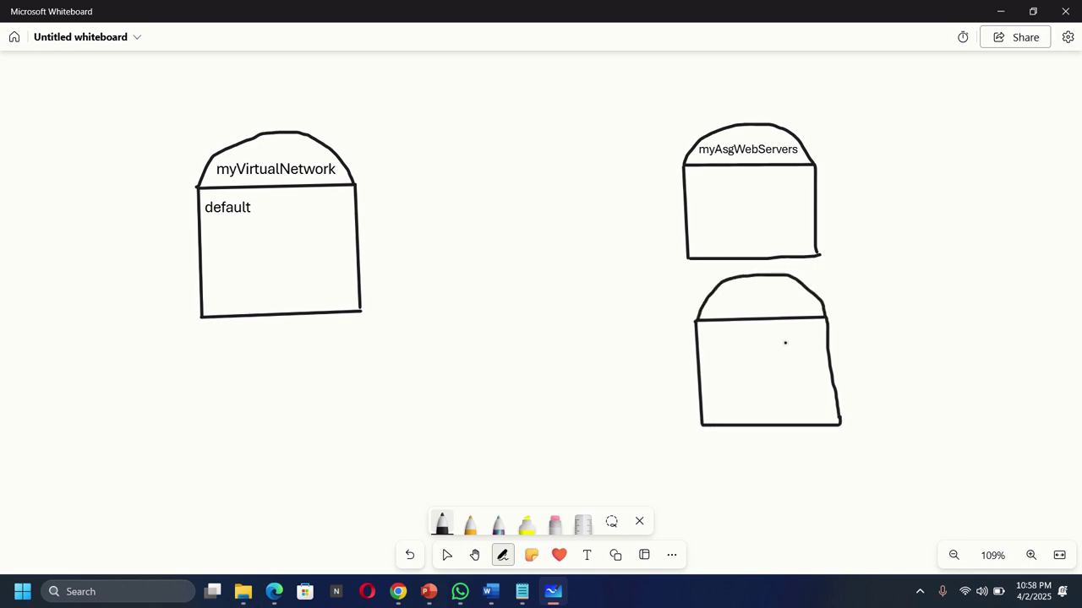
Add the text label "myAsgMgmtServers" in the third arch and shrink it to about the arch's width.
click(586, 554)
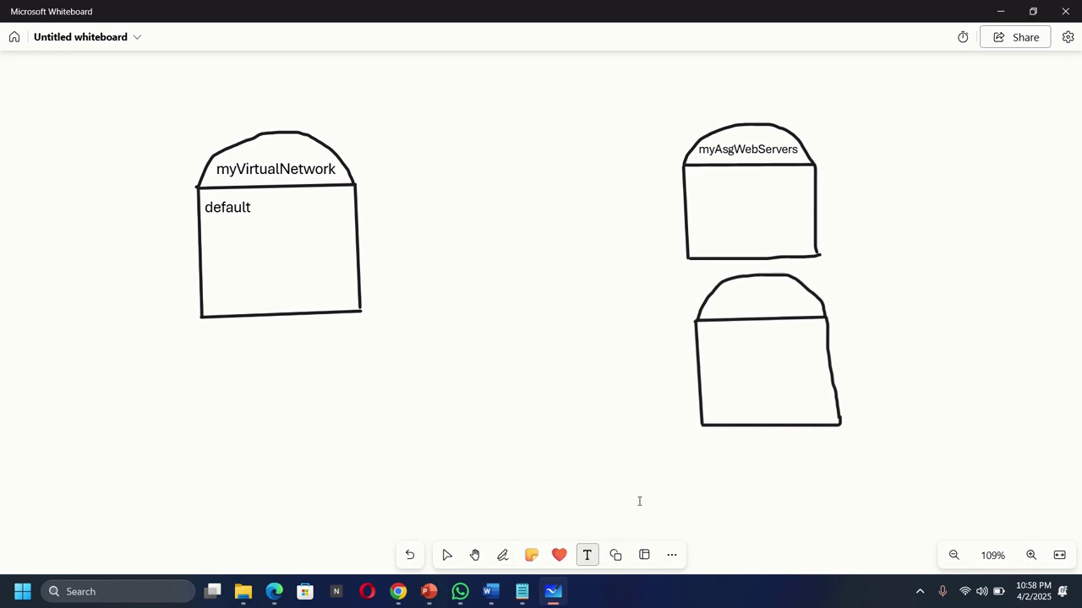
click(706, 311)
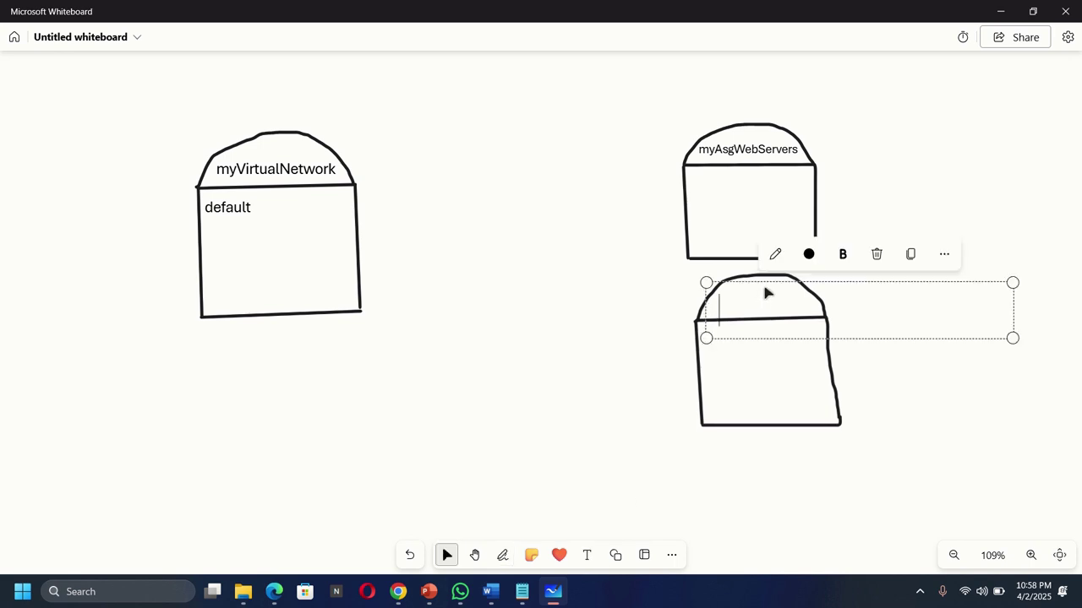
text(my)
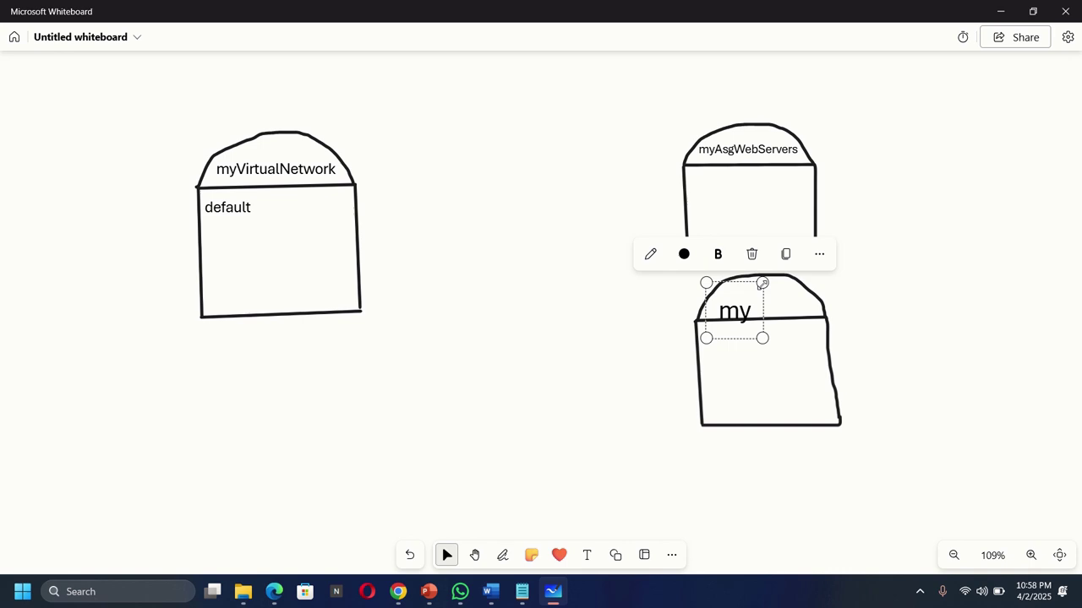
text(Asg)
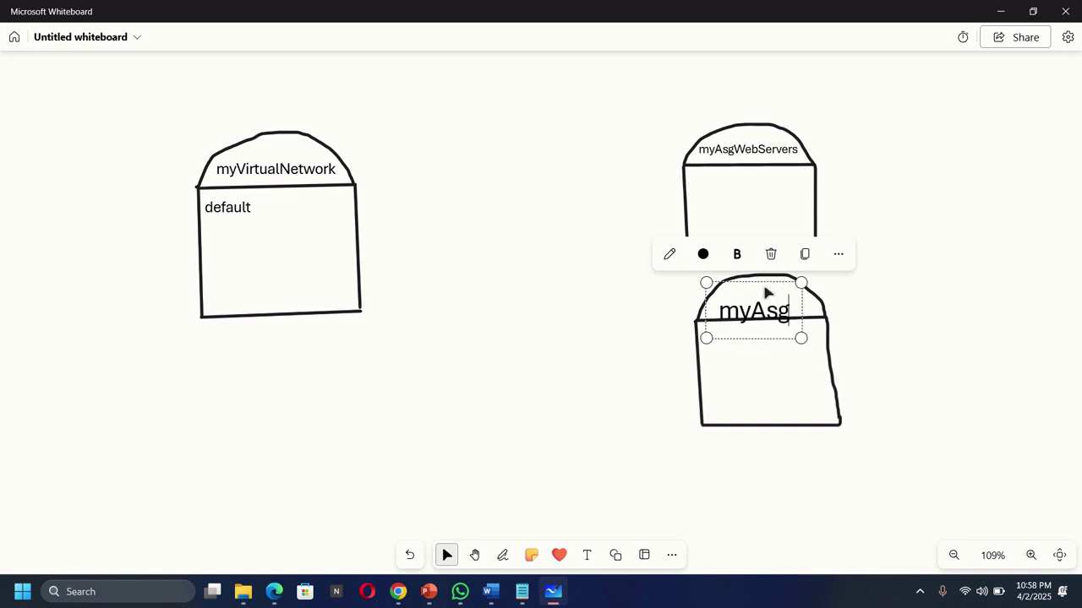
text(Mg)
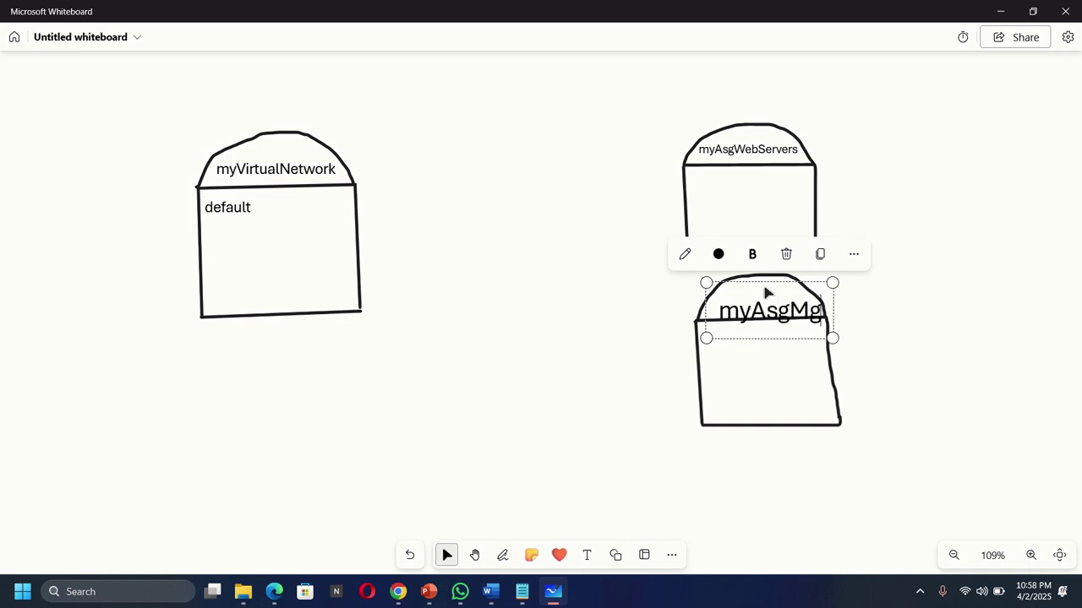
text(mtSer)
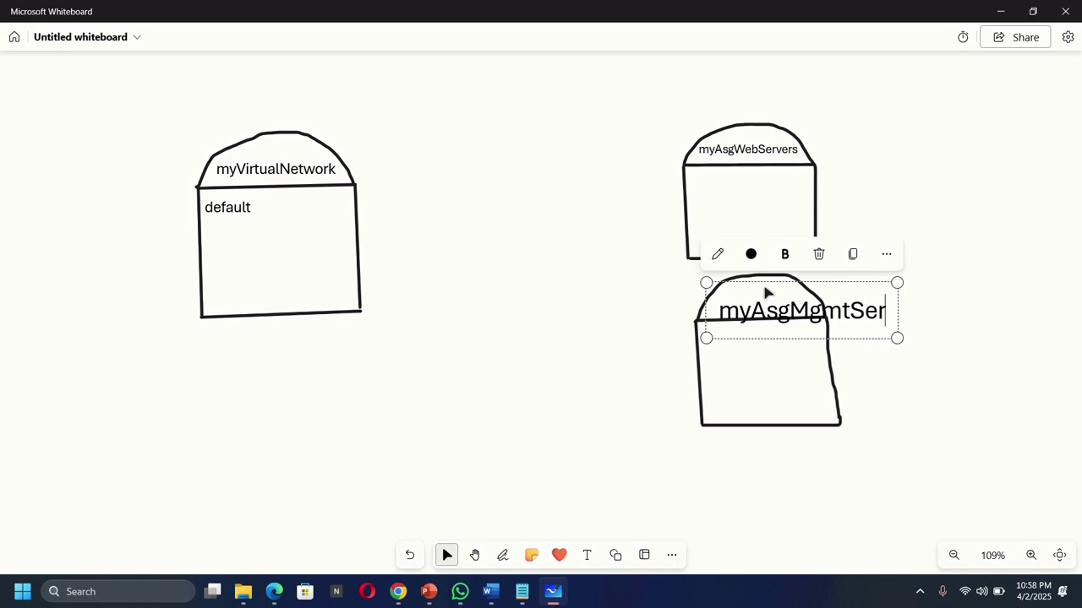
text(vers)
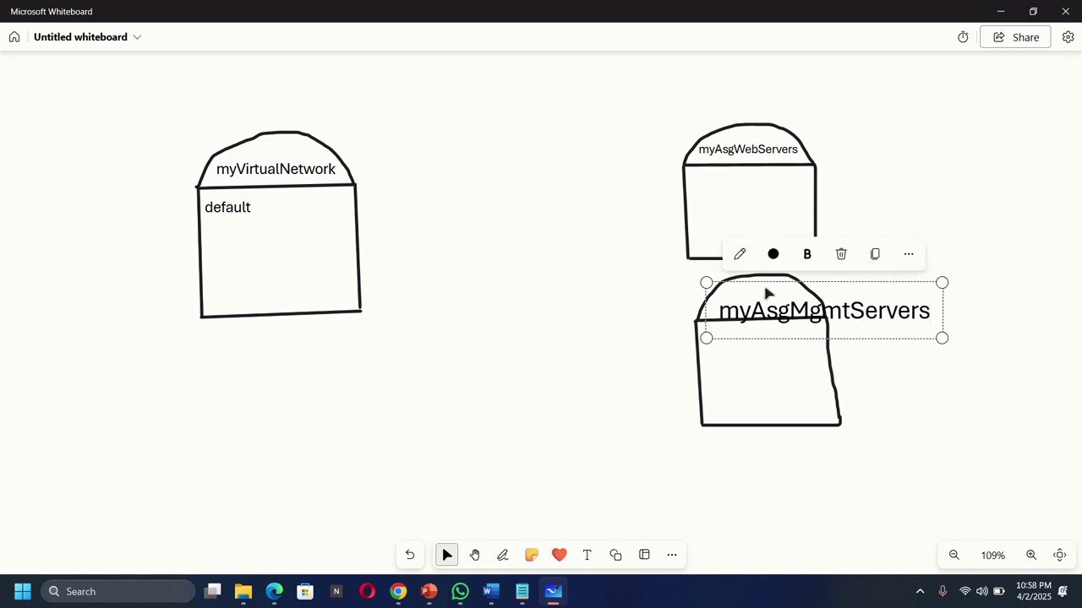
drag(706, 283, 693, 279)
drag(942, 338, 811, 309)
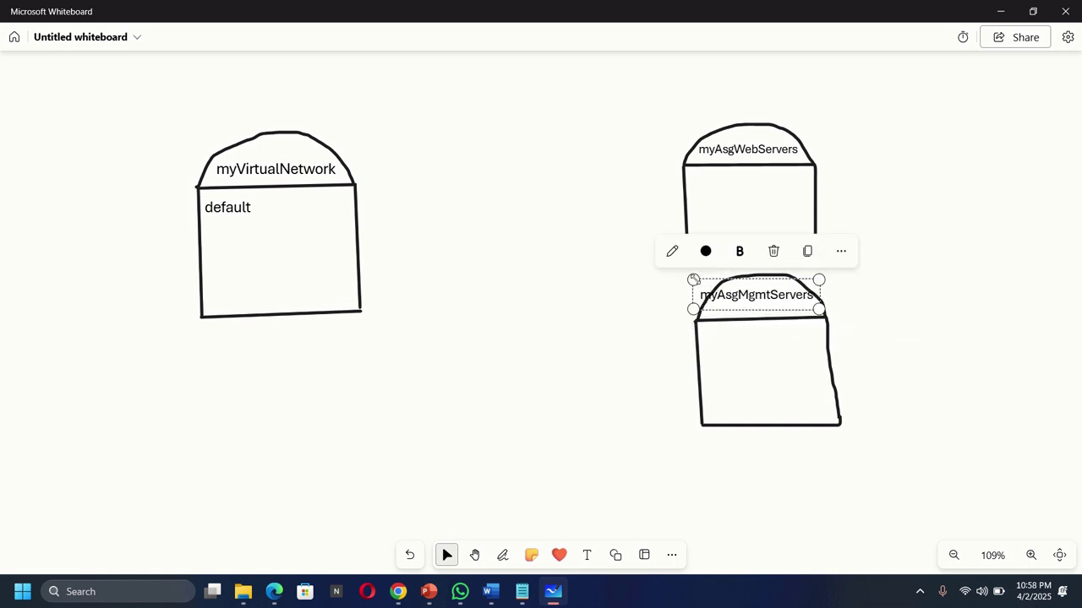
Fine-tune the size and position of the "myAsgMgmtServers" label so it sits inside its arch, and deselect it.
drag(694, 280, 709, 293)
drag(819, 285, 811, 287)
mouse_move(709, 314)
mouse_down()
mouse_move(704, 327)
mouse_move(708, 310)
mouse_up()
drag(811, 311, 819, 312)
drag(706, 313, 708, 311)
click(863, 319)
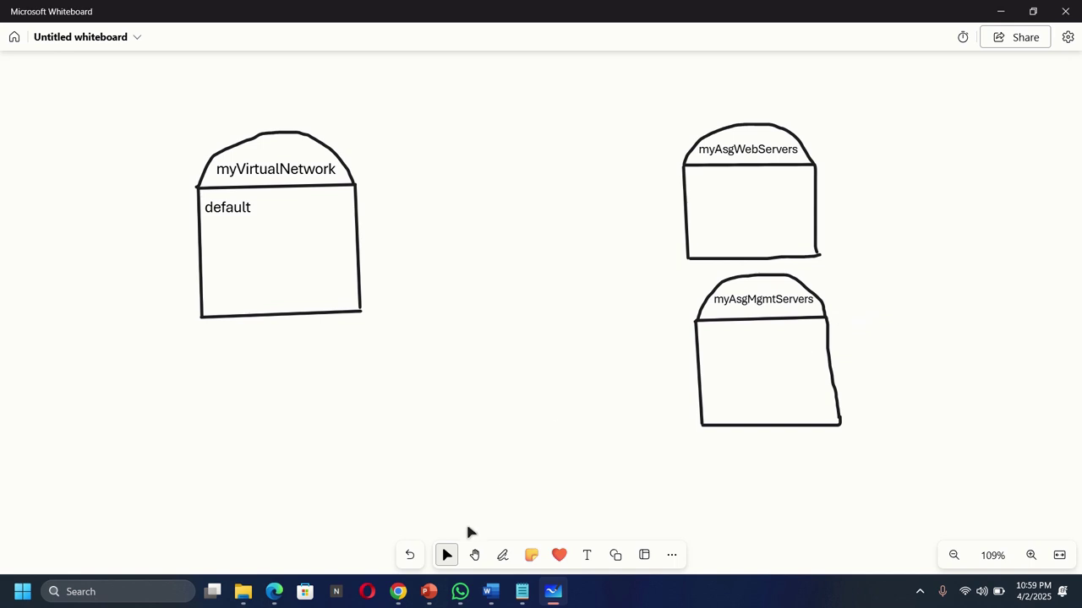
Switch to the Azure portal in Chrome and open the list of application security groups to check the deployed groups.
click(398, 592)
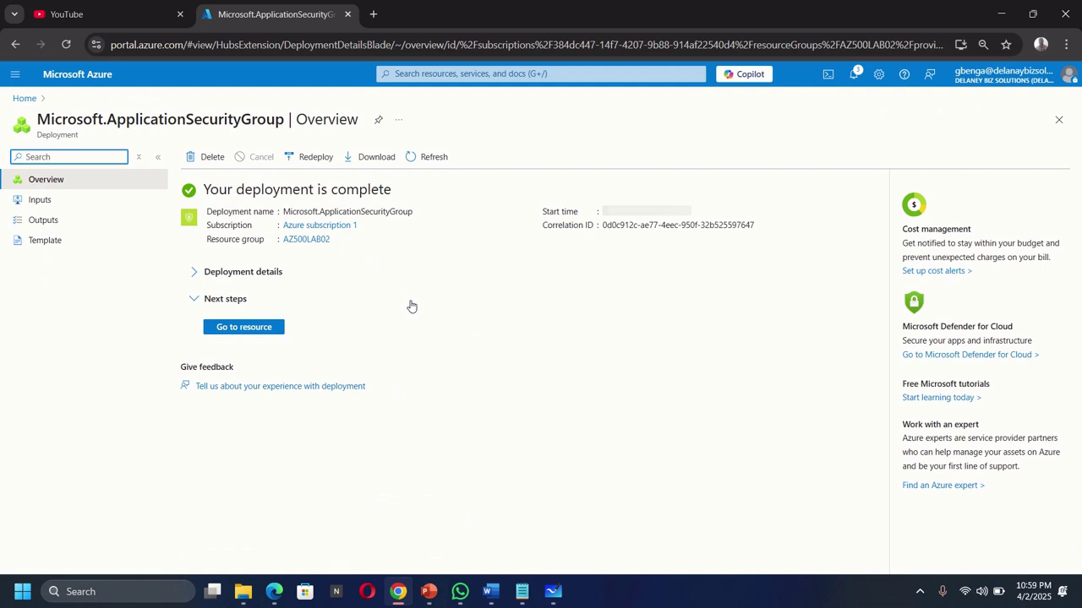
click(424, 74)
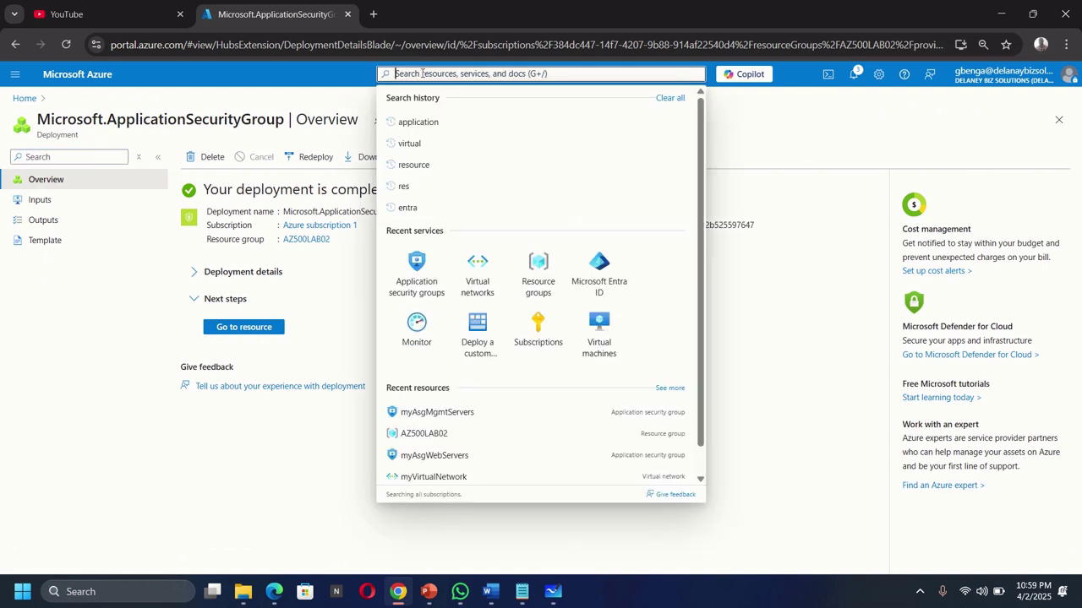
click(420, 289)
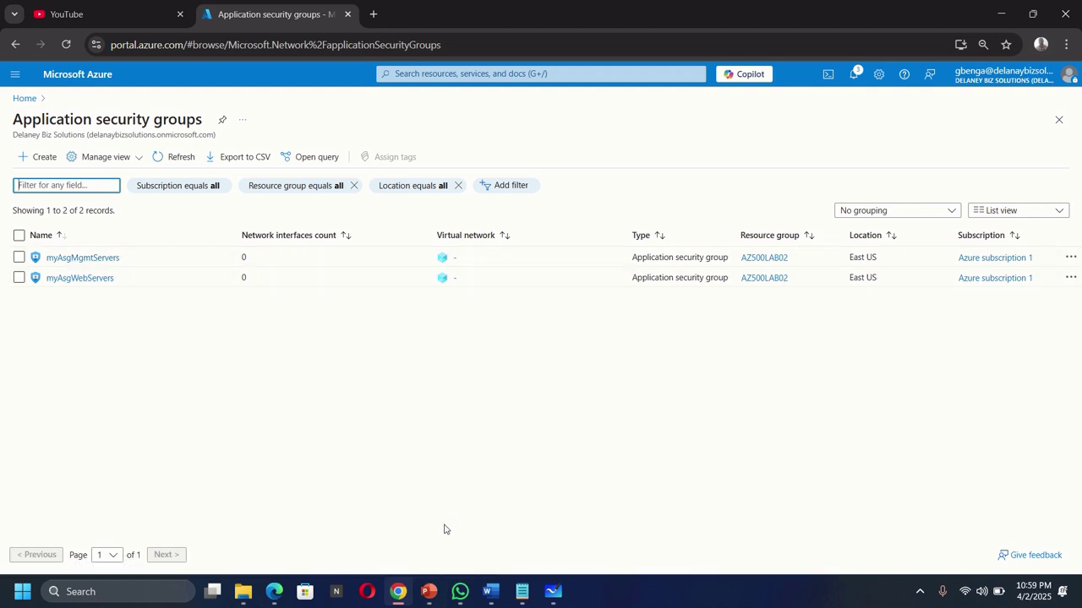
Search the portal for "network secur", open the Network security groups service and start creating a new group.
click(419, 76)
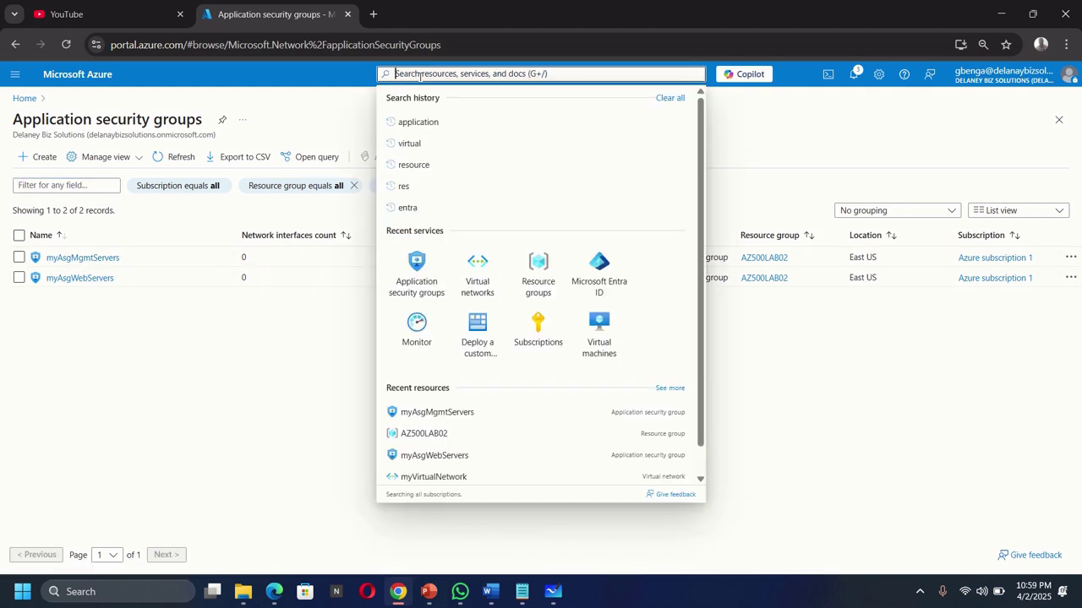
text(ne)
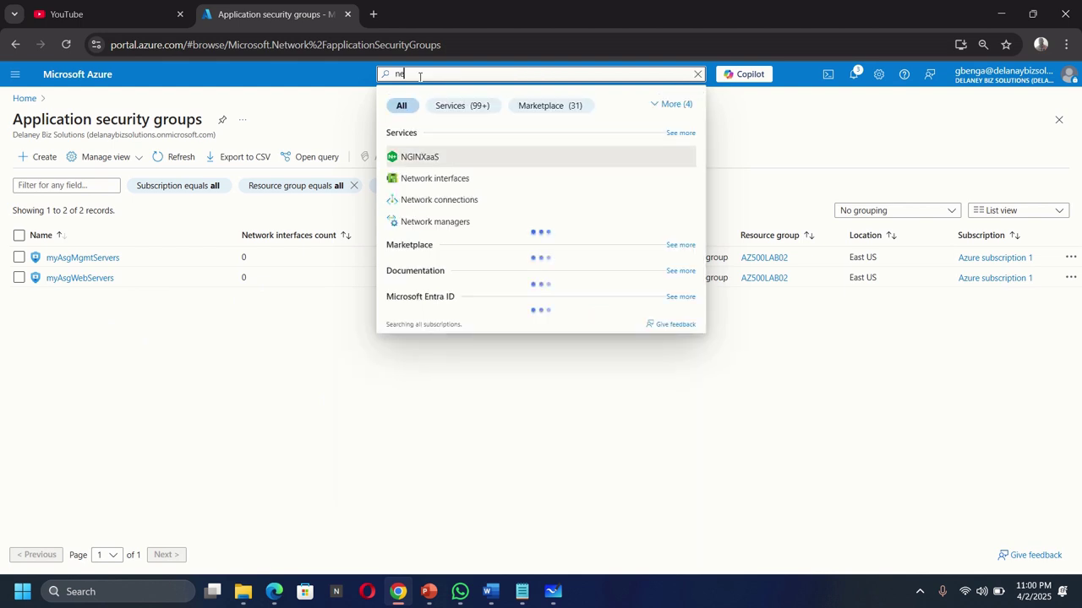
text(two)
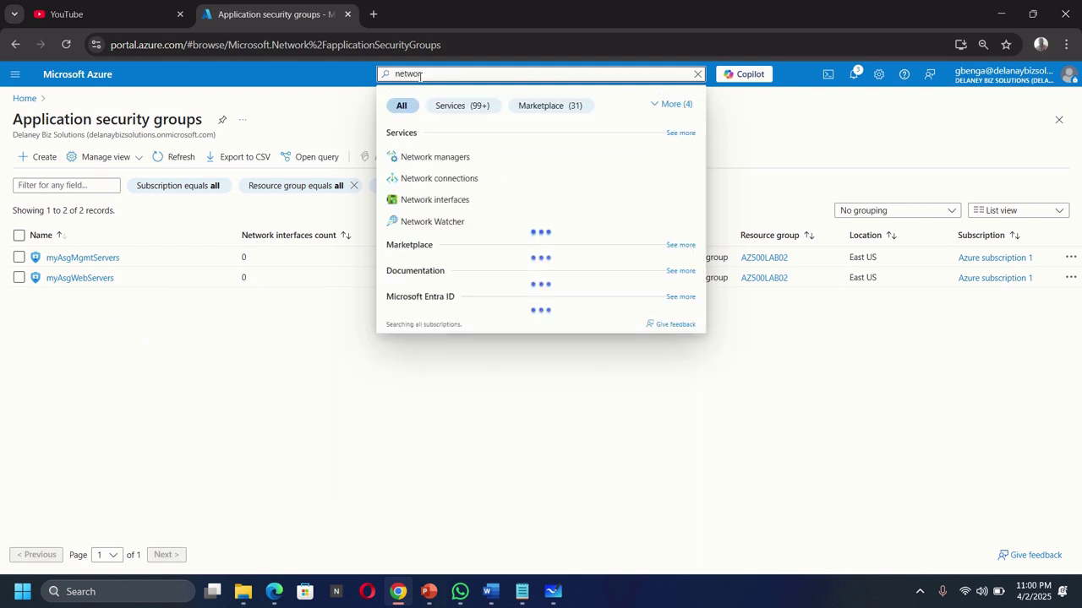
text(rk)
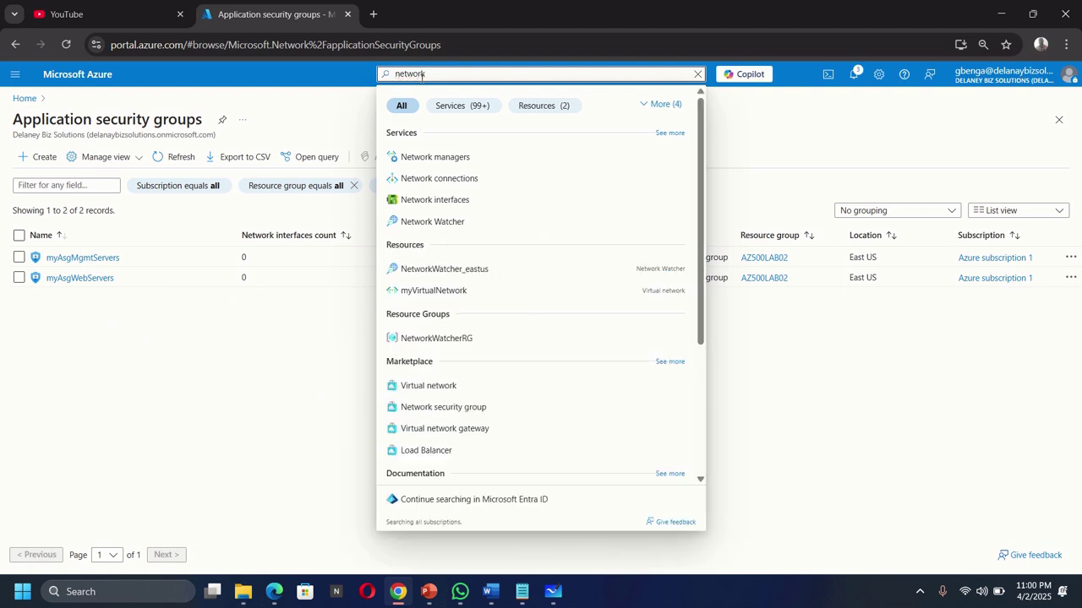
text( secur)
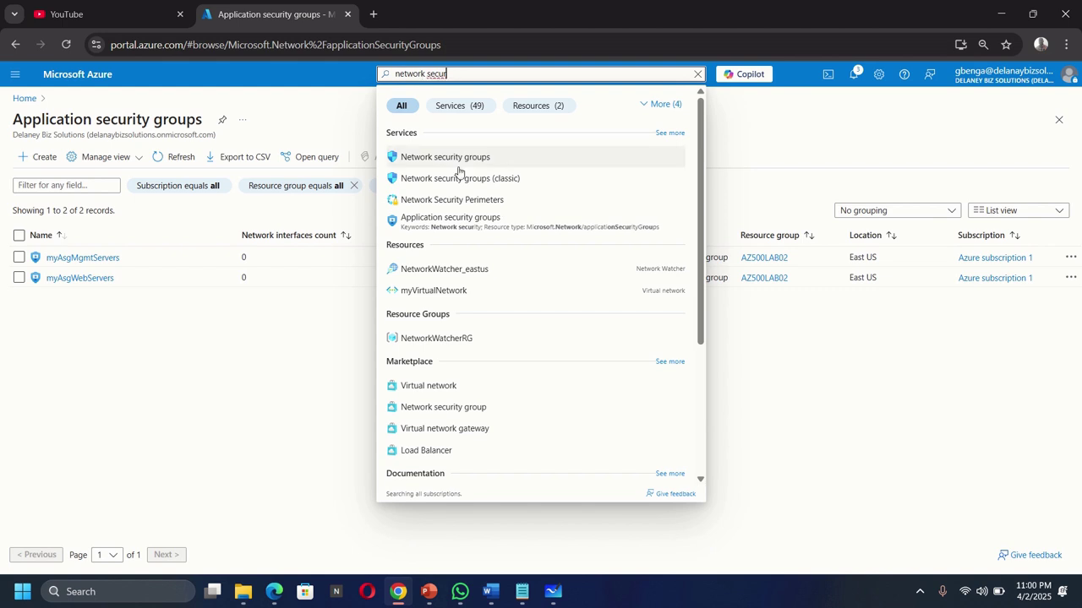
click(459, 160)
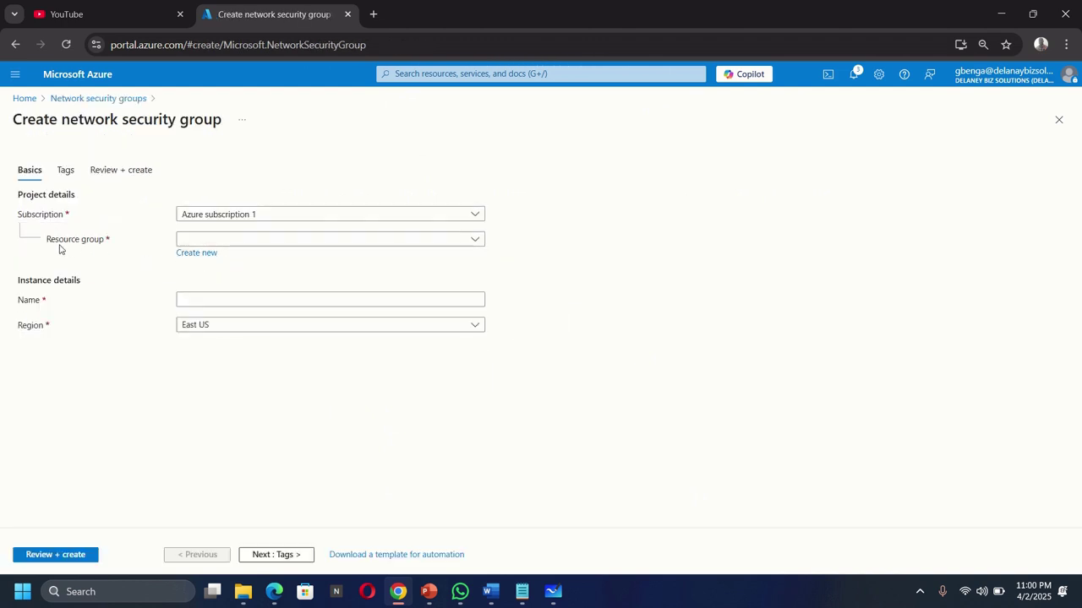
Create the network security group myNsg in resource group AZ500LAB02, keeping the East US region.
click(196, 239)
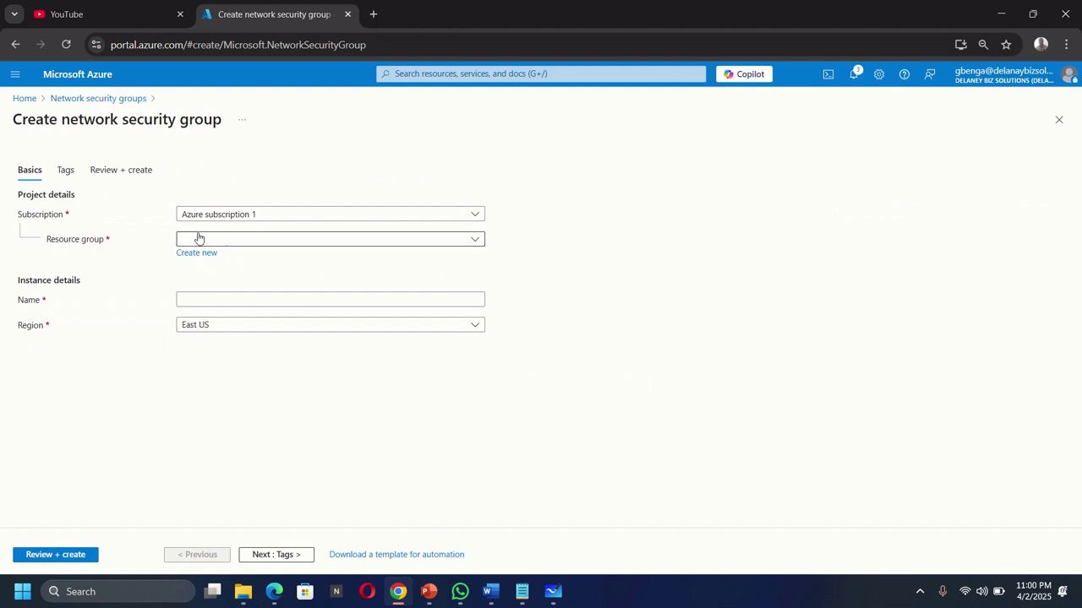
click(213, 288)
click(236, 298)
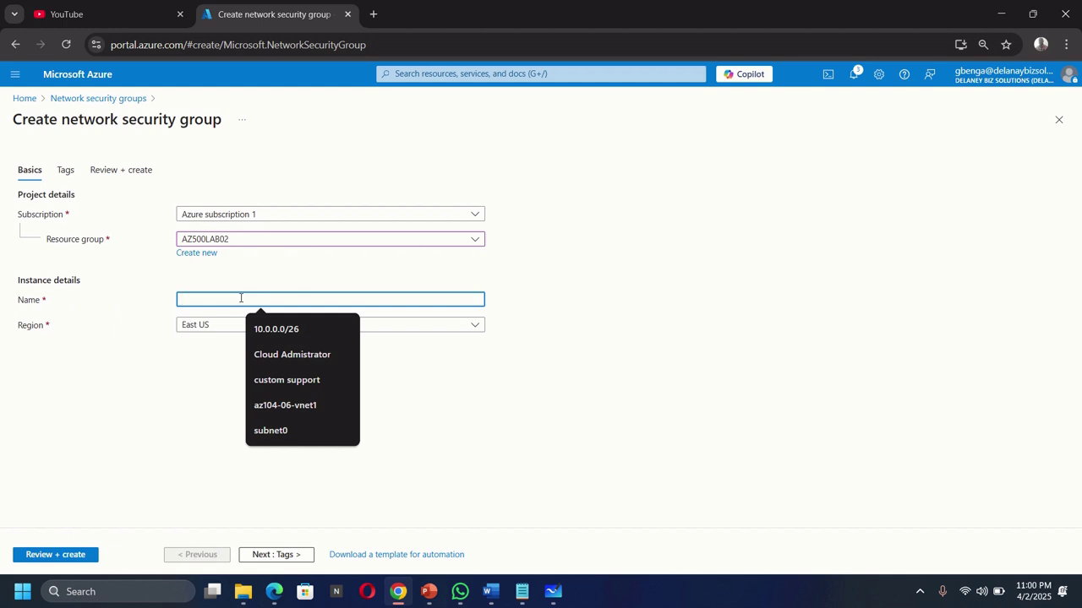
text(my)
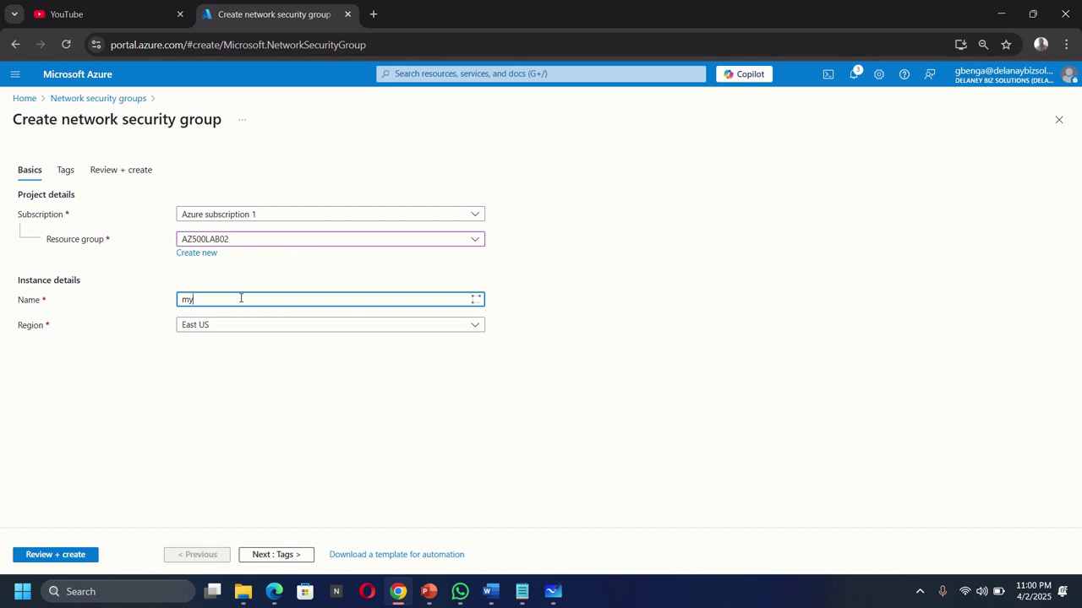
text(Nsg)
click(55, 554)
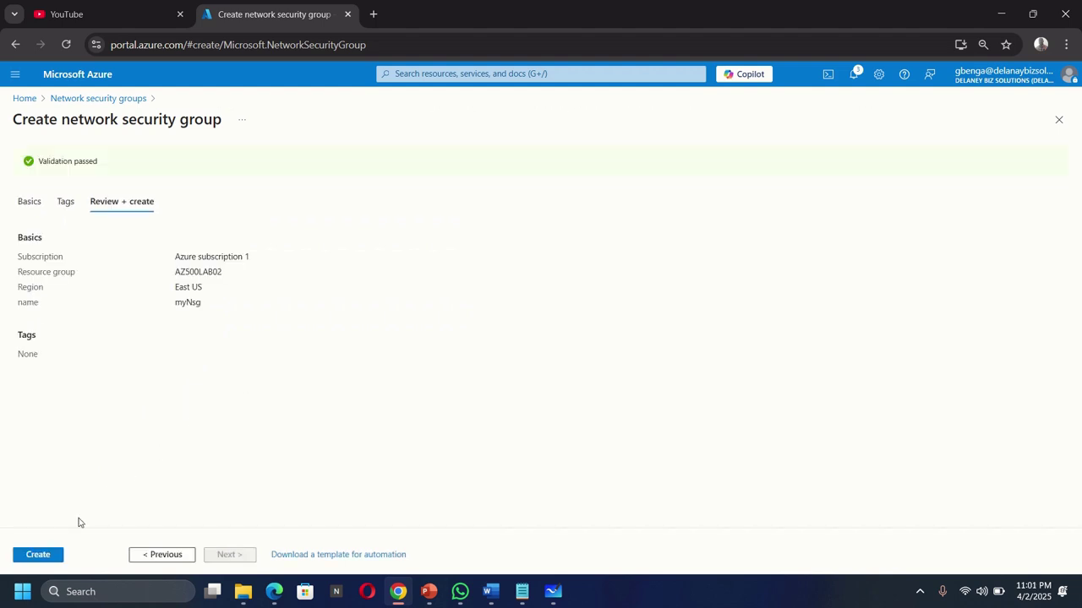
click(34, 556)
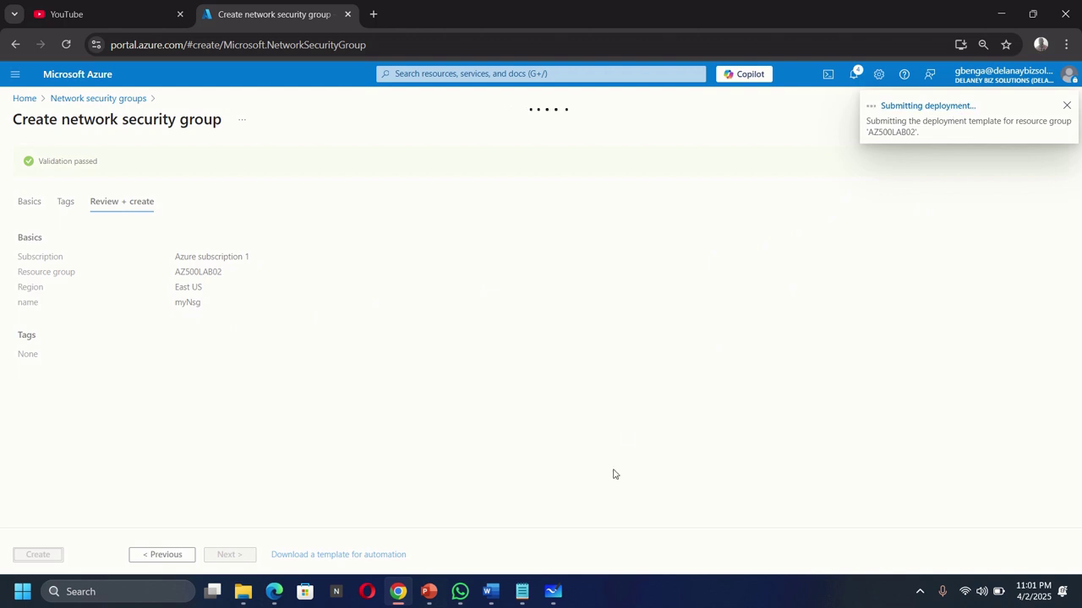
Switch to Microsoft Whiteboard and draw a tall arched-top box in black pen between the myVirtualNetwork shape and the two ASG shapes.
mouse_move(553, 589)
click(587, 511)
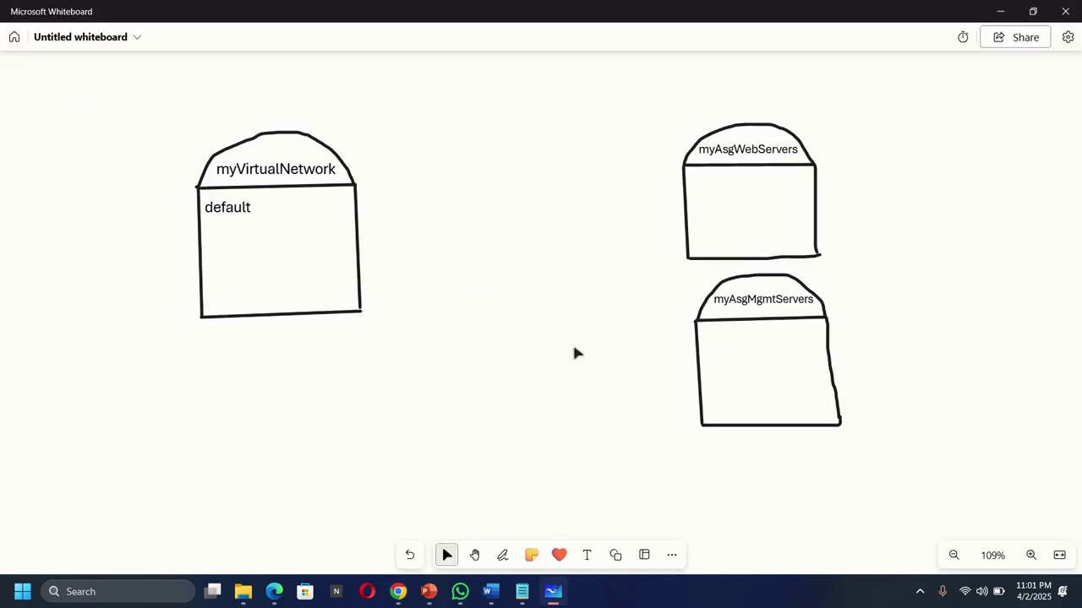
click(502, 555)
click(442, 523)
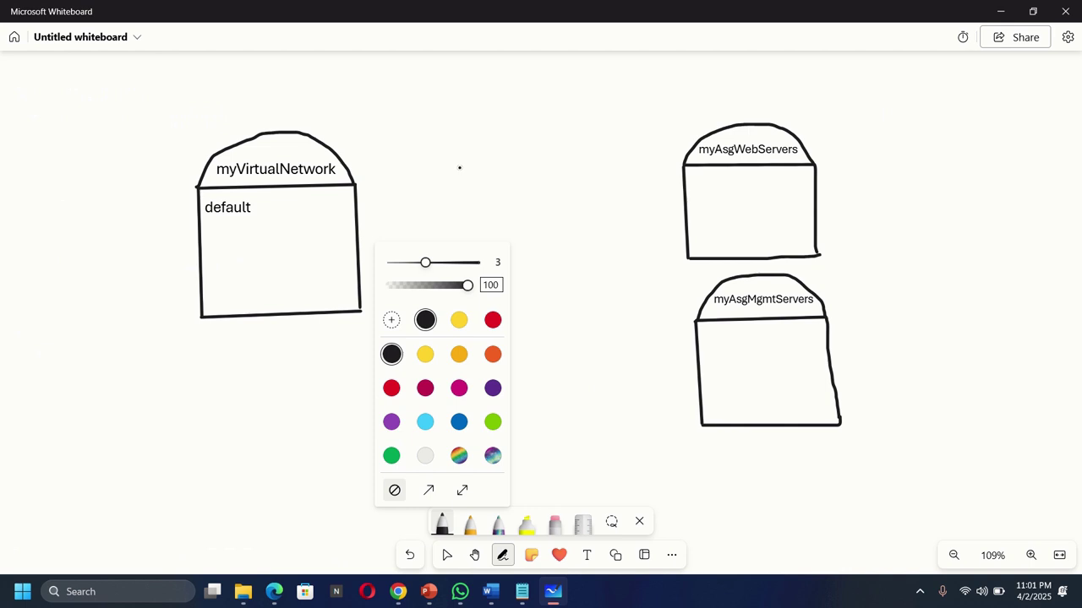
drag(460, 167, 465, 417)
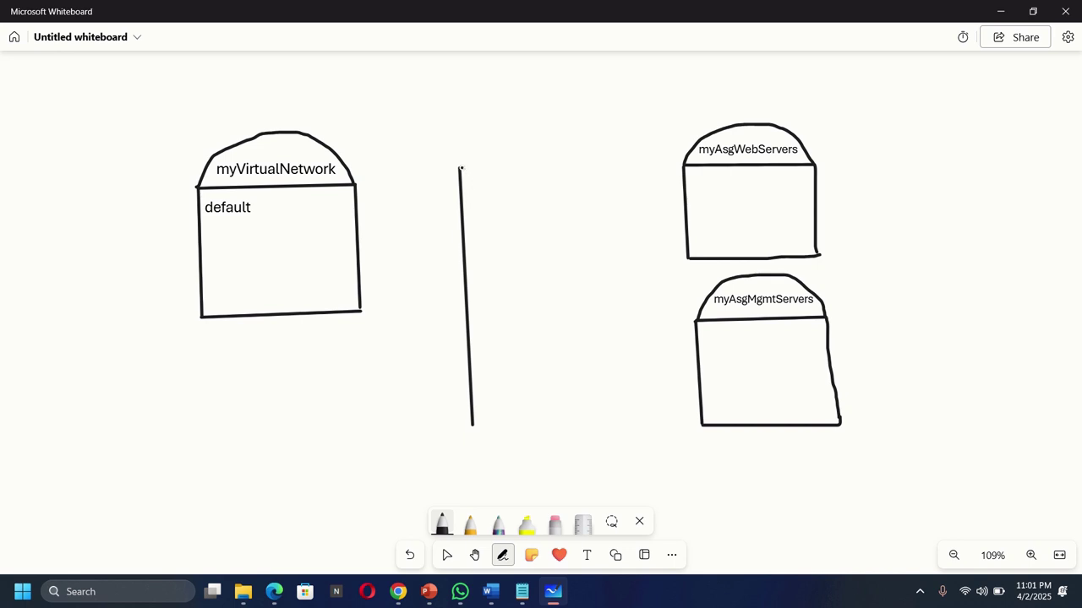
key(ctrl+z)
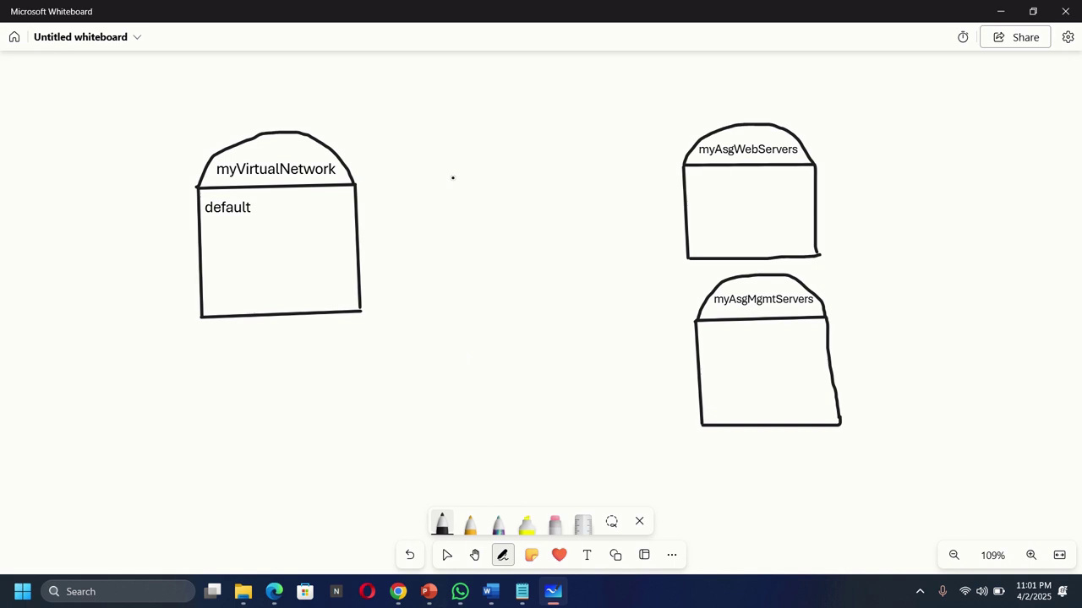
mouse_move(443, 181)
mouse_down()
mouse_move(445, 367)
mouse_move(458, 435)
mouse_up()
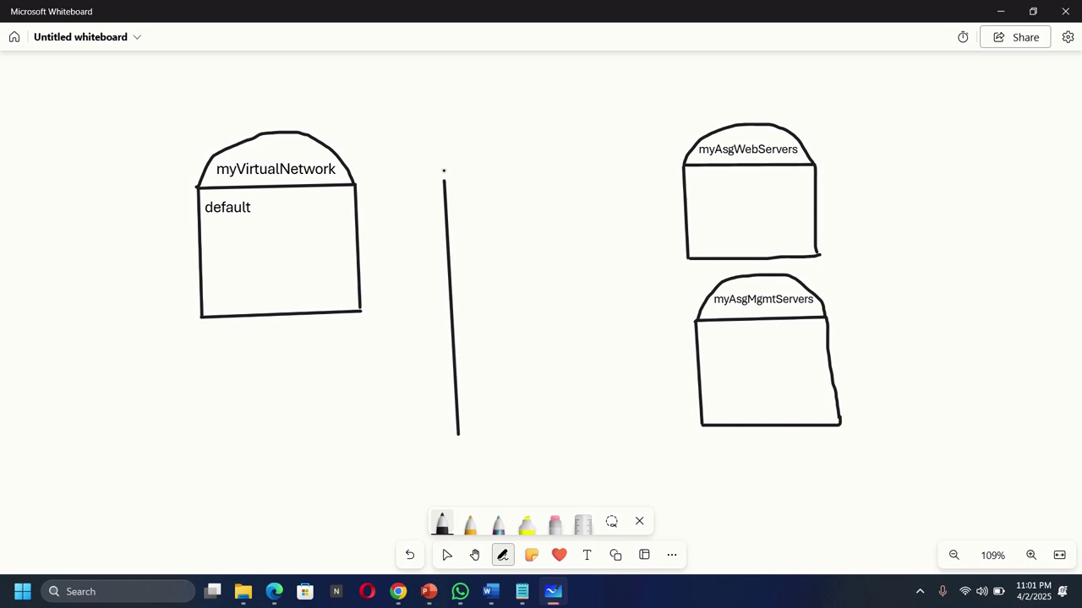
mouse_move(460, 180)
mouse_down()
mouse_move(604, 174)
mouse_move(606, 306)
mouse_move(627, 432)
mouse_up()
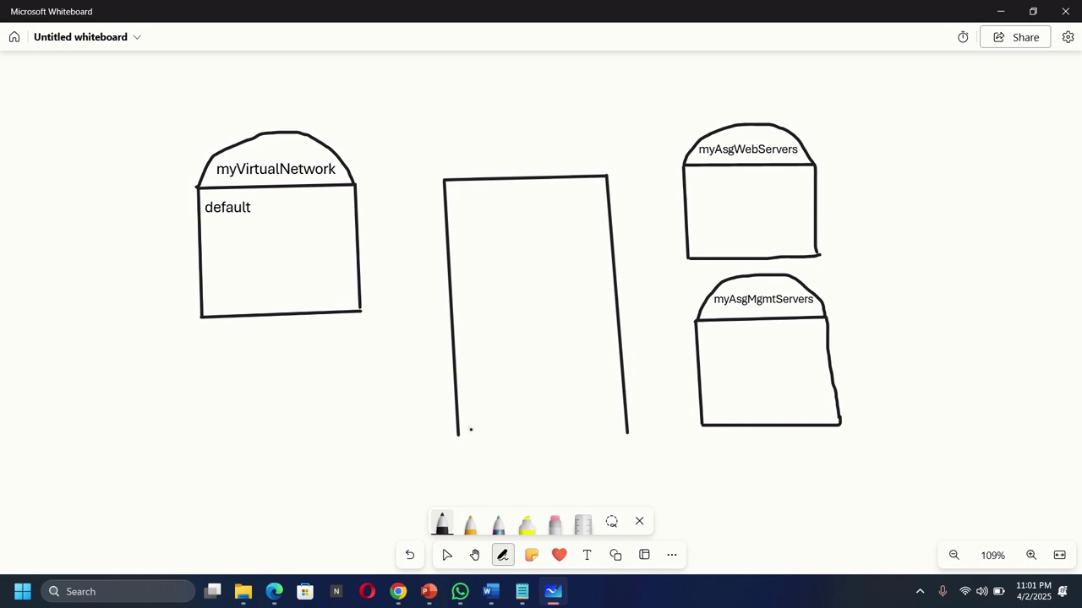
drag(455, 436, 632, 436)
mouse_move(445, 178)
mouse_down()
mouse_move(509, 150)
mouse_move(573, 149)
mouse_move(607, 178)
mouse_up()
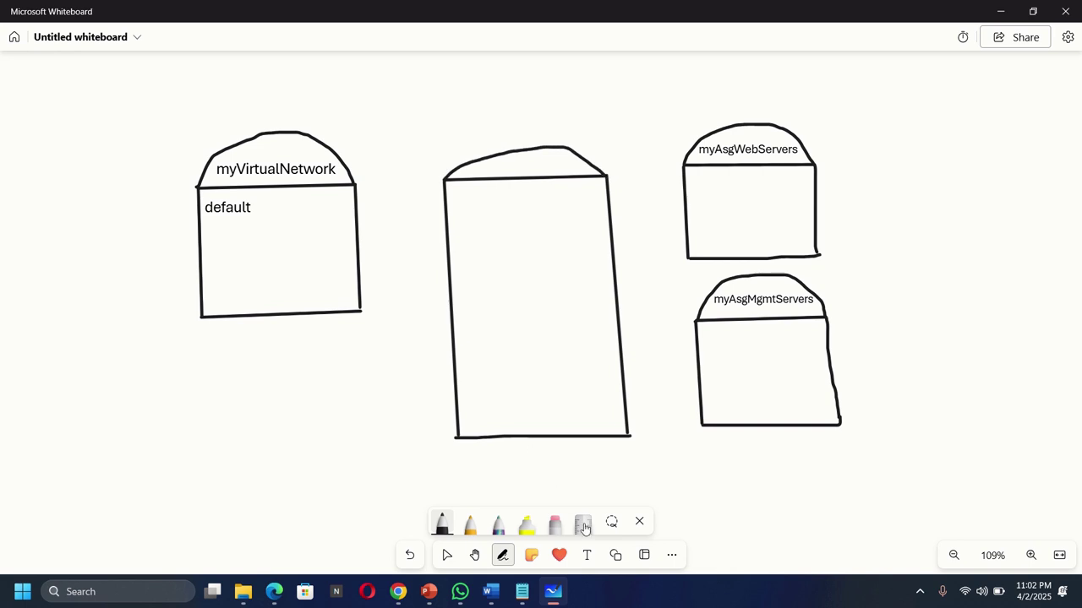
Add the text label "myNsg" in the arch of the tall middle box.
click(586, 555)
click(472, 169)
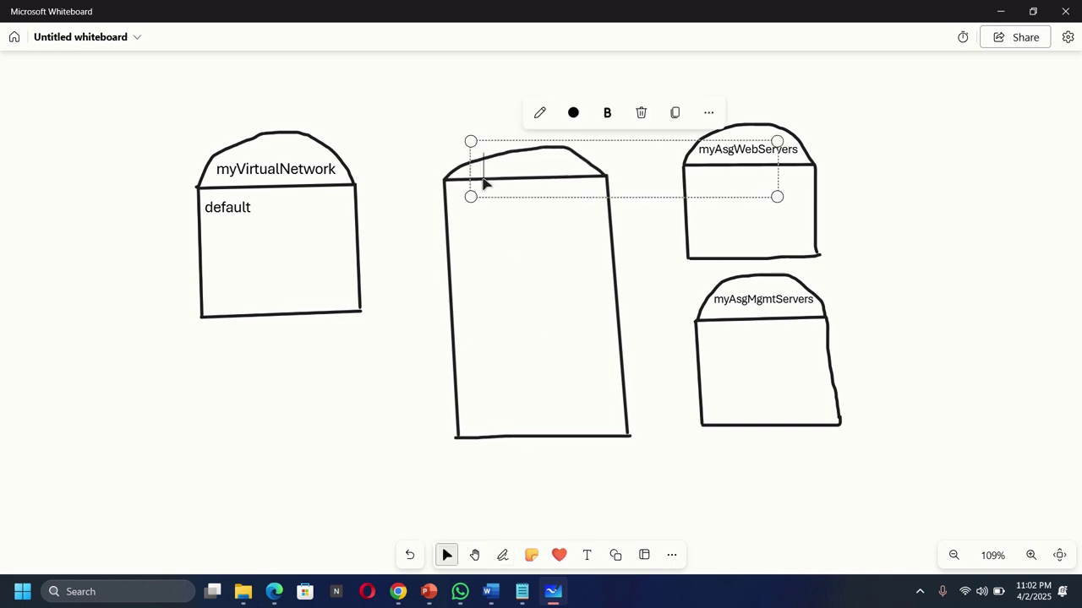
text(my)
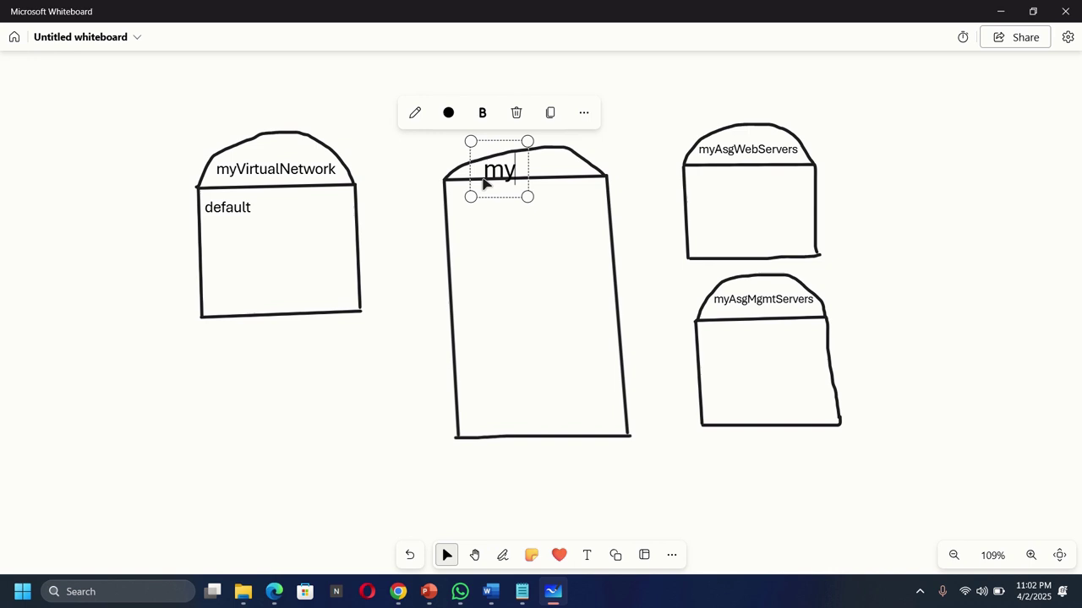
text(Nsg)
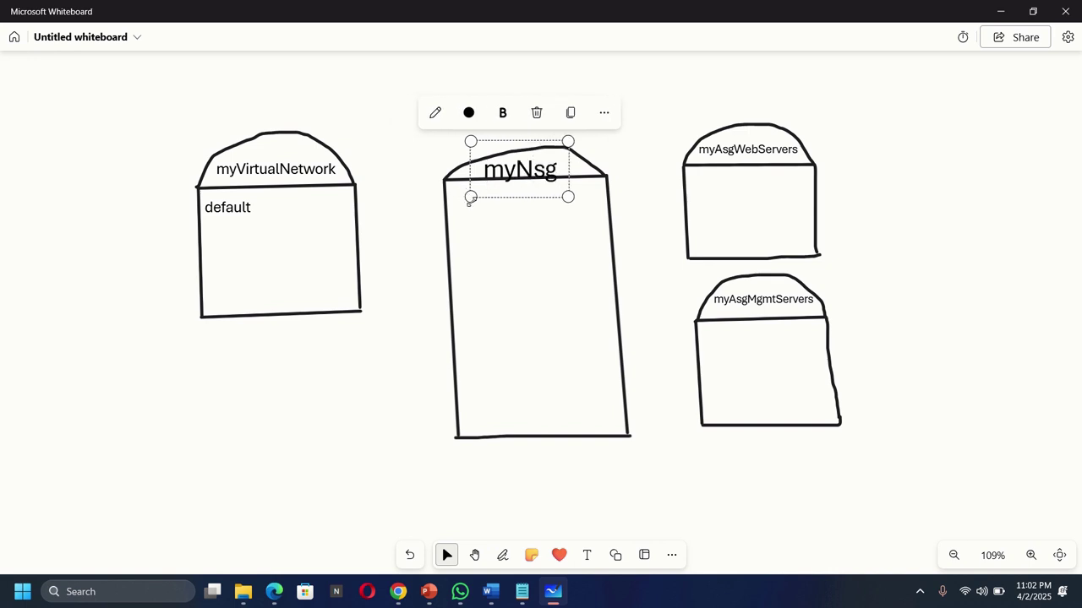
Draw two horizontal pen lines across the myNsg box to divide it into three sections.
scroll(471, 196, down, 5)
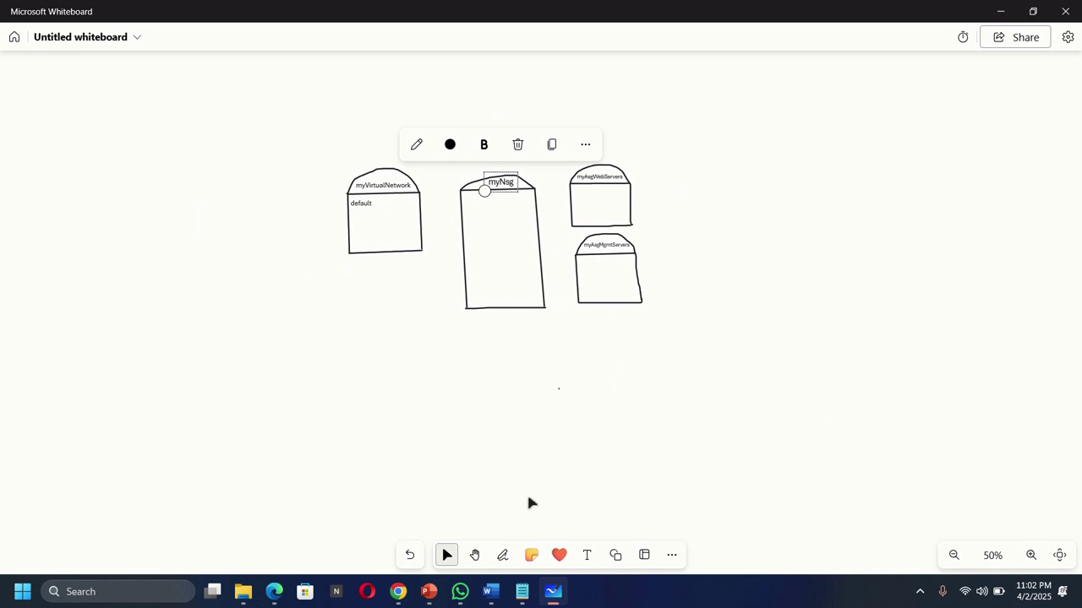
scroll(511, 376, down, 1)
scroll(513, 371, up, 5)
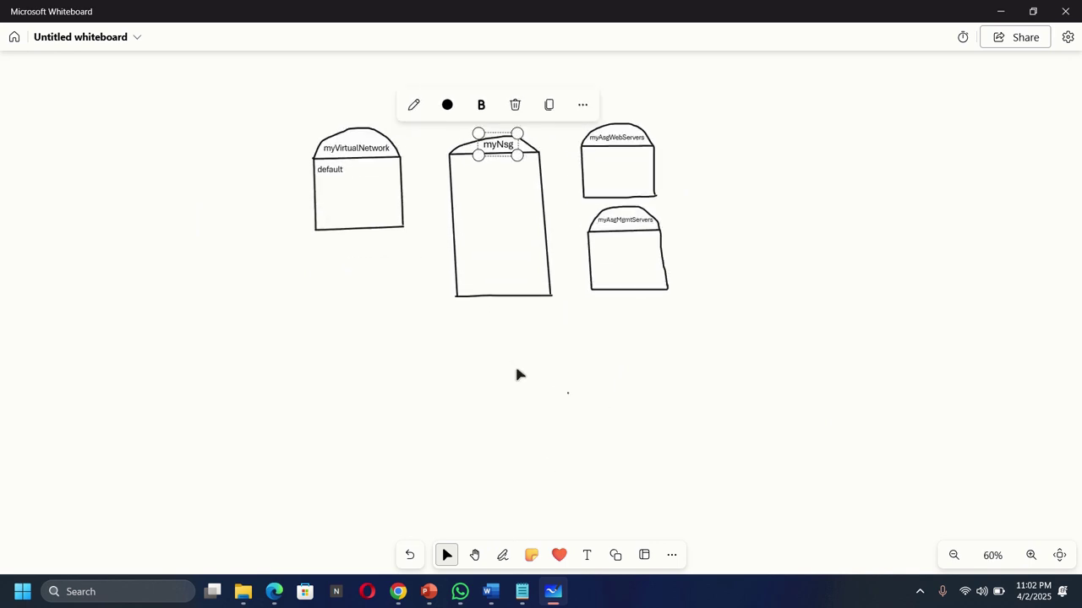
click(474, 555)
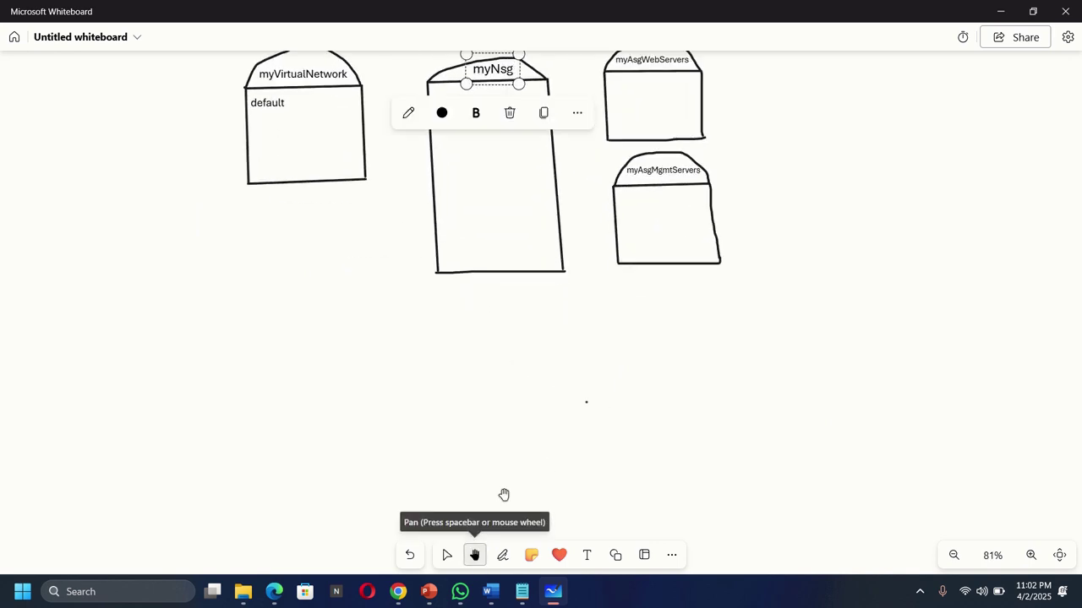
drag(542, 426, 553, 510)
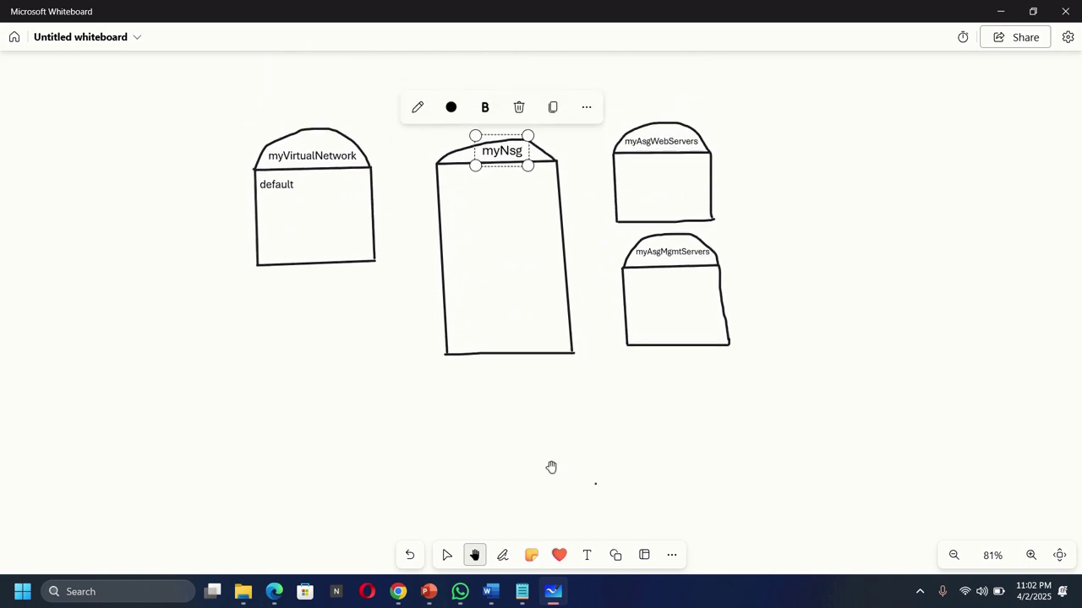
scroll(551, 467, up, 4)
drag(542, 373, 553, 496)
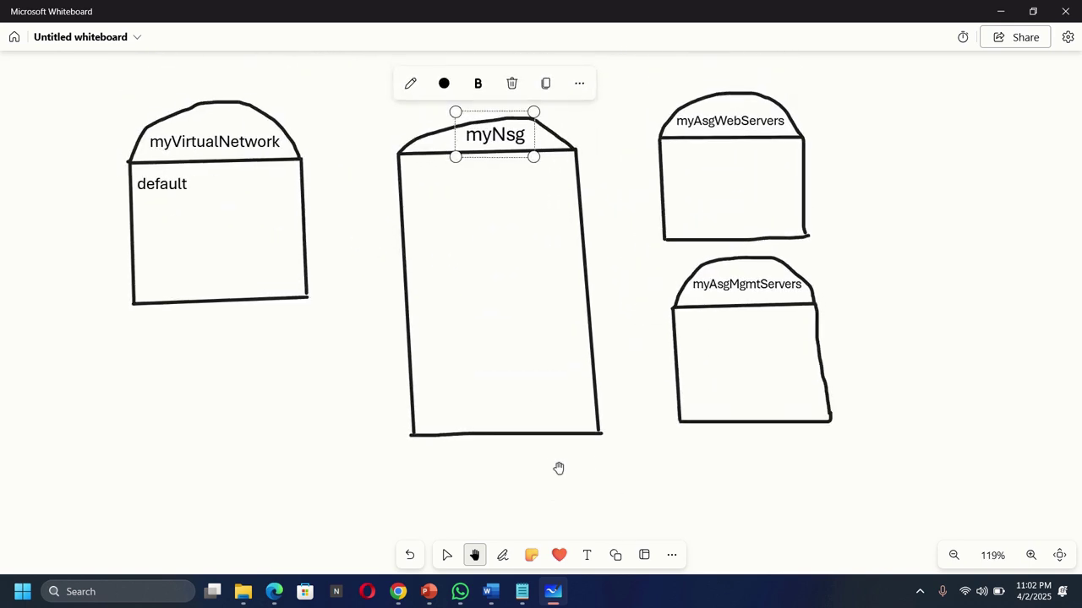
scroll(559, 468, up, 2)
scroll(559, 467, down, 2)
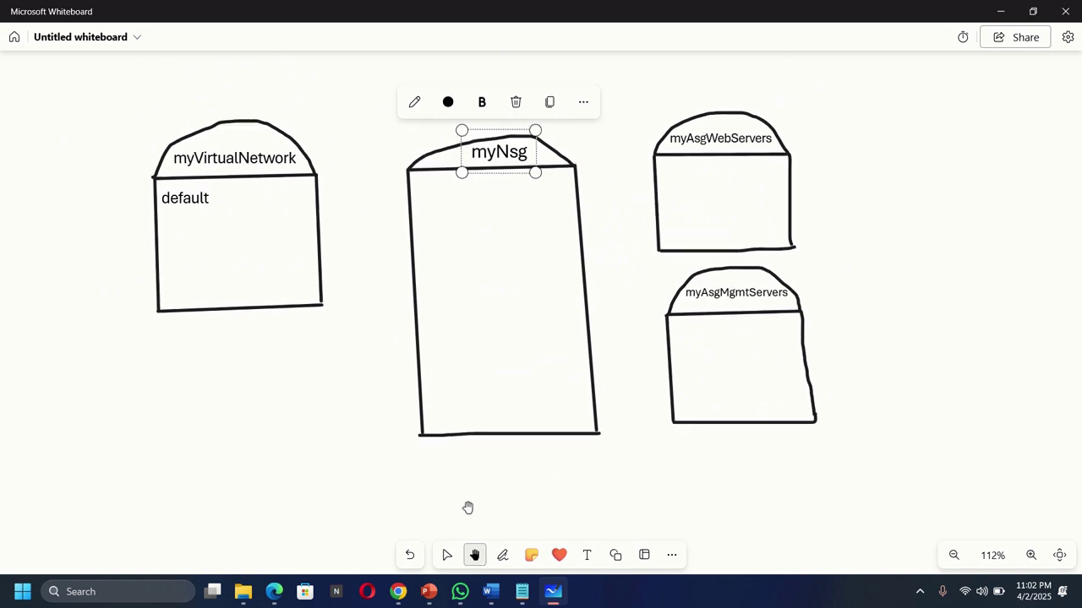
click(502, 555)
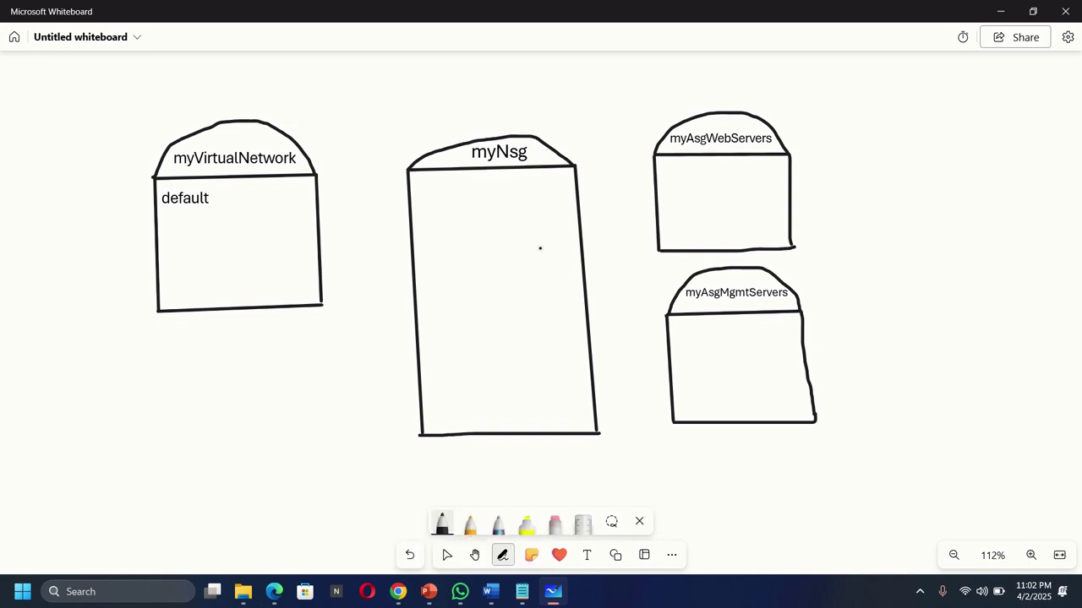
drag(413, 248, 583, 240)
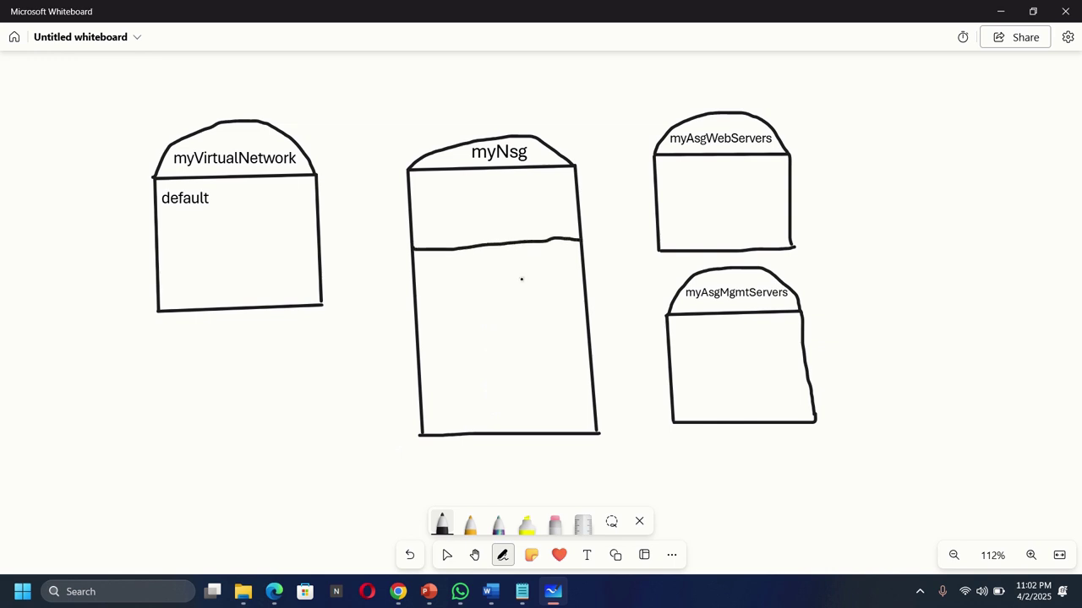
drag(417, 333, 585, 325)
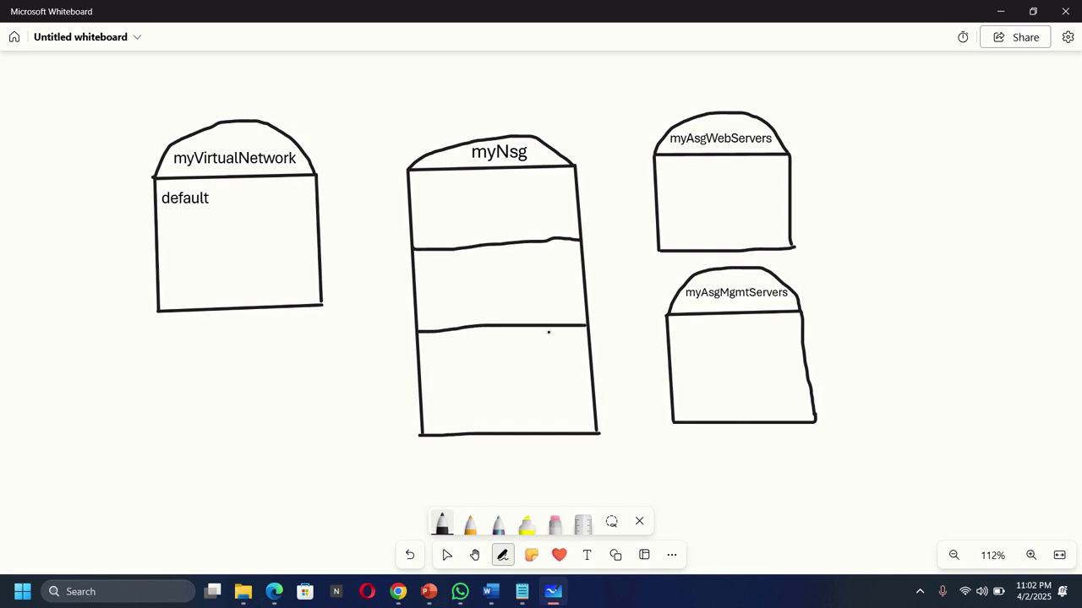
Add the text label "inbound" in the top section of the myNsg box and shrink it into the section's upper-left corner.
click(587, 555)
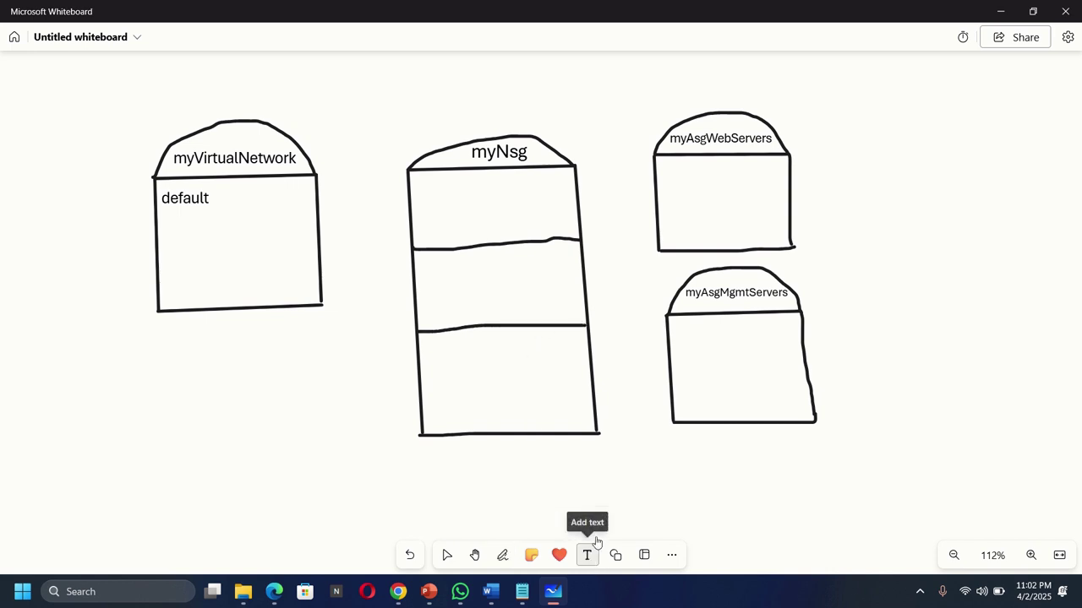
click(432, 193)
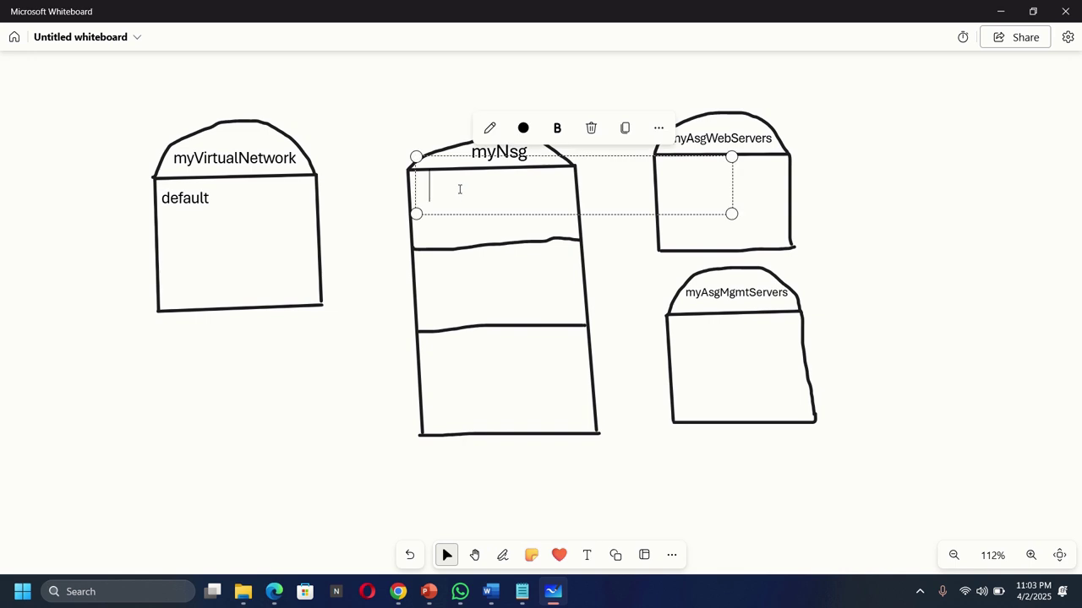
text(inbound)
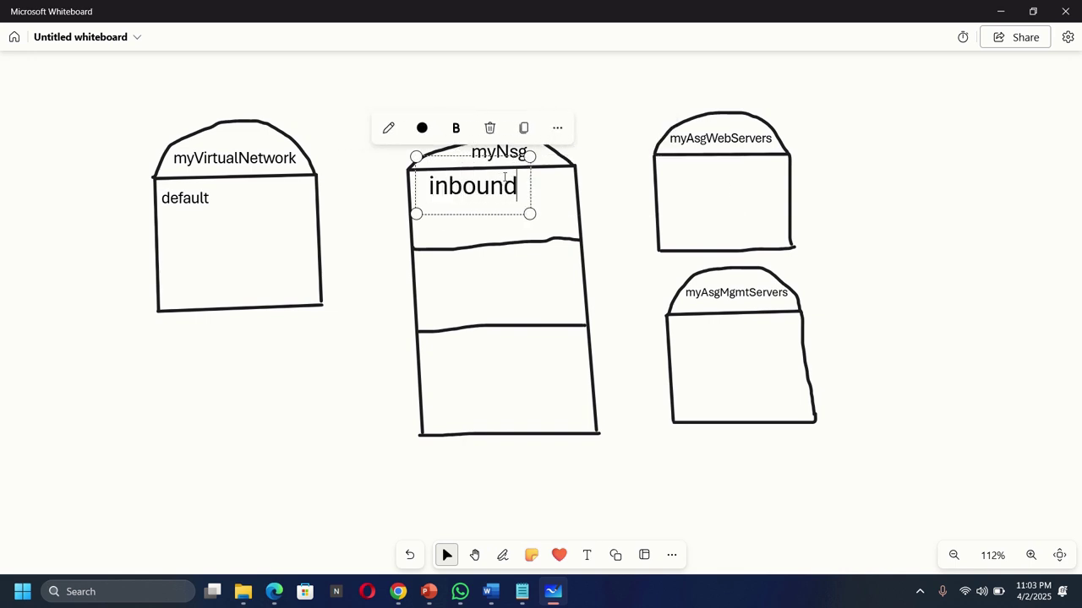
drag(529, 156, 495, 172)
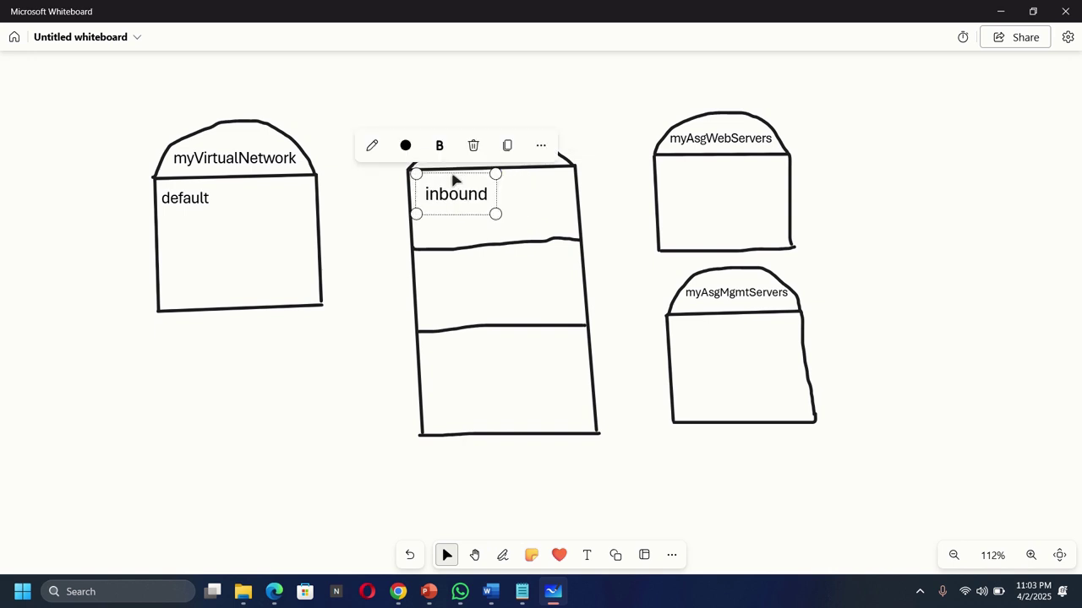
drag(415, 170, 405, 166)
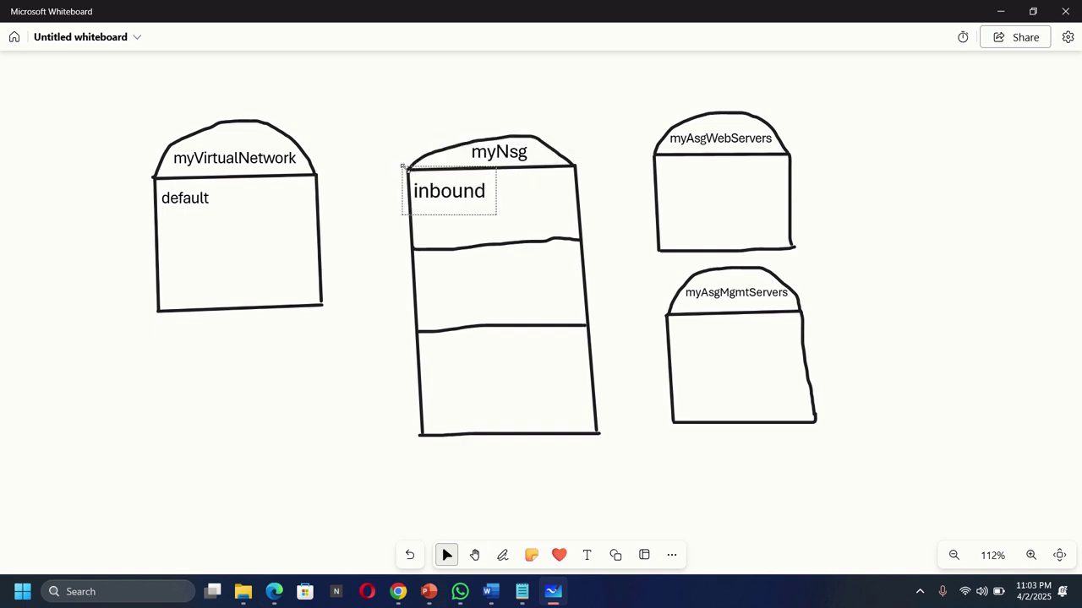
drag(495, 212, 475, 205)
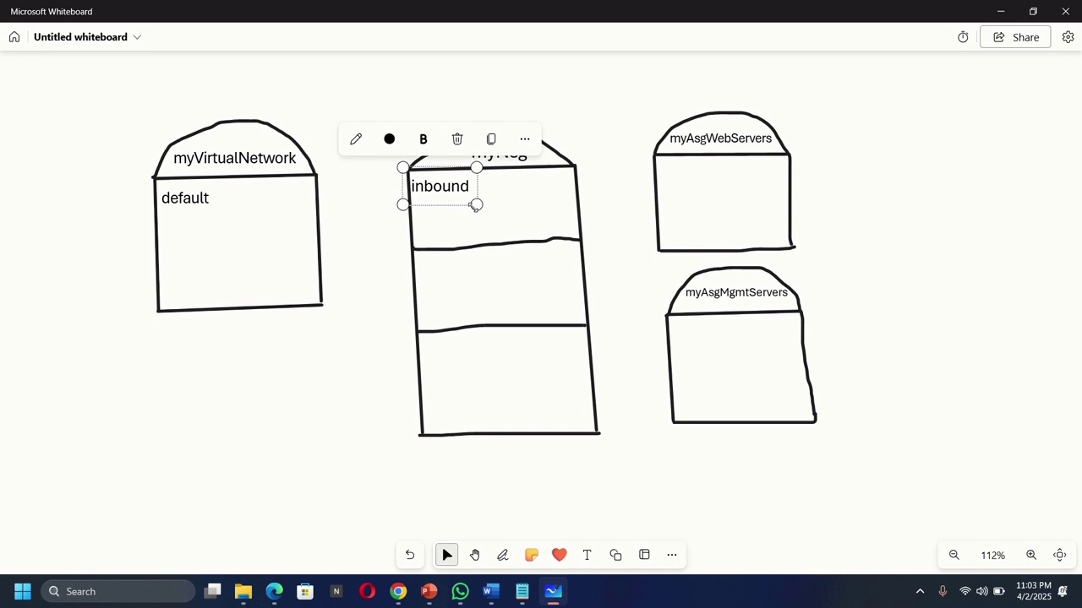
click(472, 290)
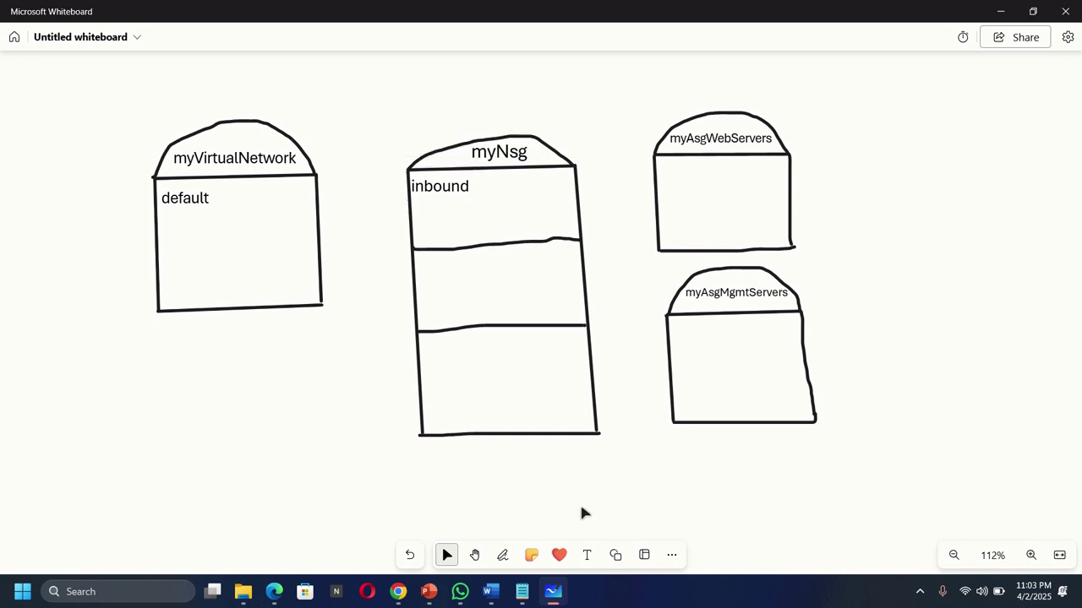
Add the text label "outbound" in the middle section of the myNsg box, shrinking and moving it to the section's upper-left corner.
click(586, 554)
click(427, 293)
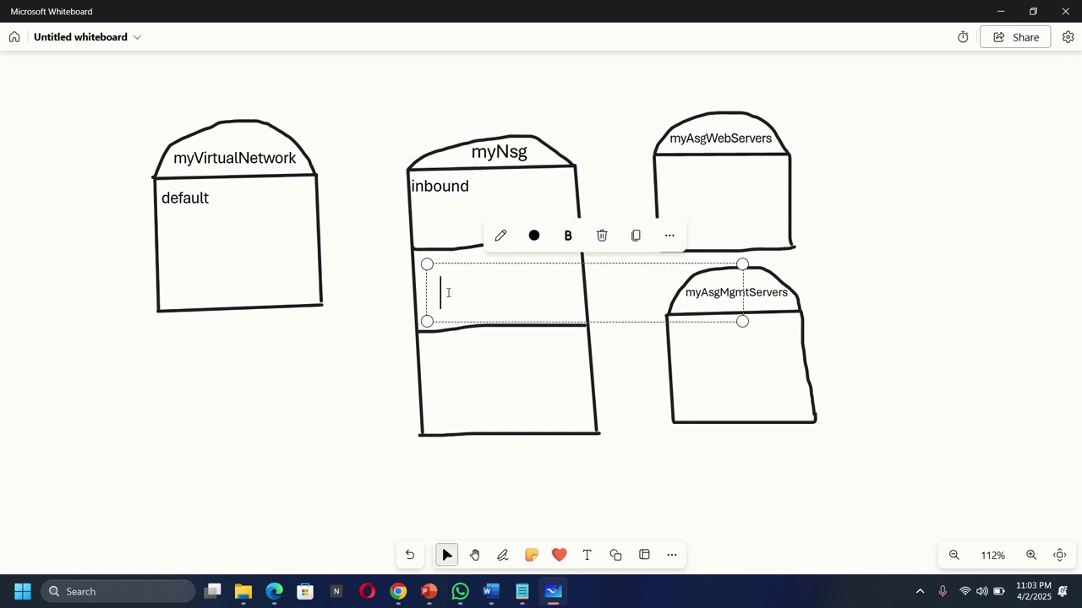
text(outbound)
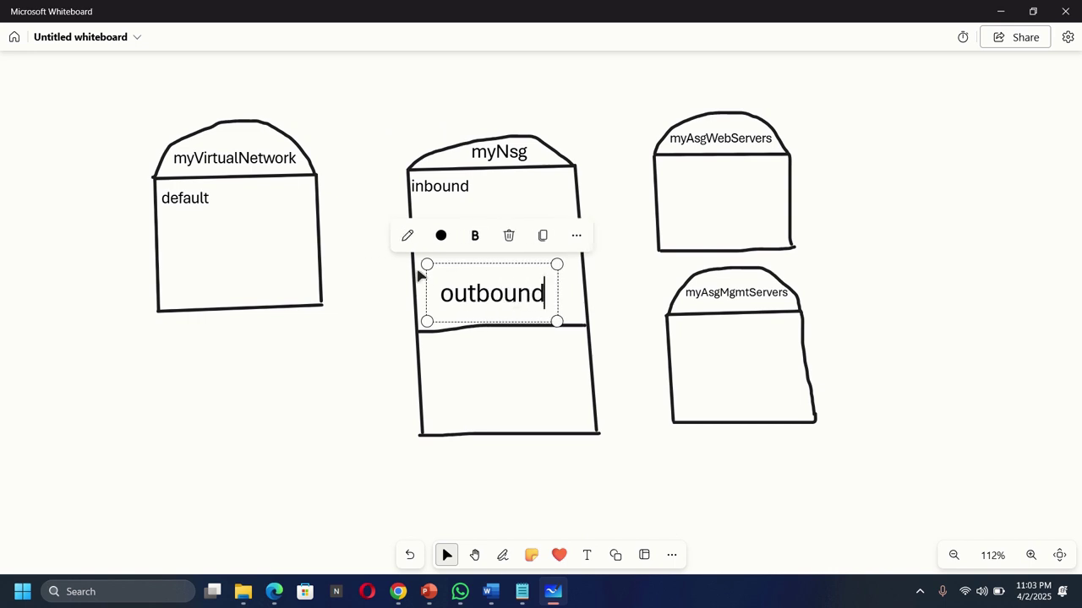
drag(427, 265, 418, 251)
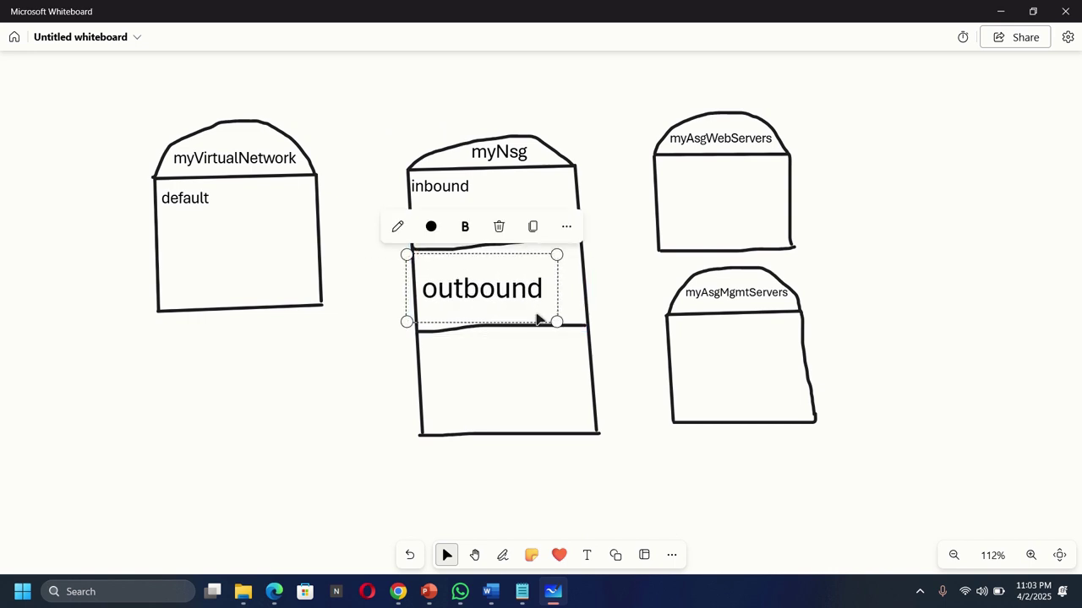
drag(553, 321, 504, 232)
drag(512, 292, 413, 276)
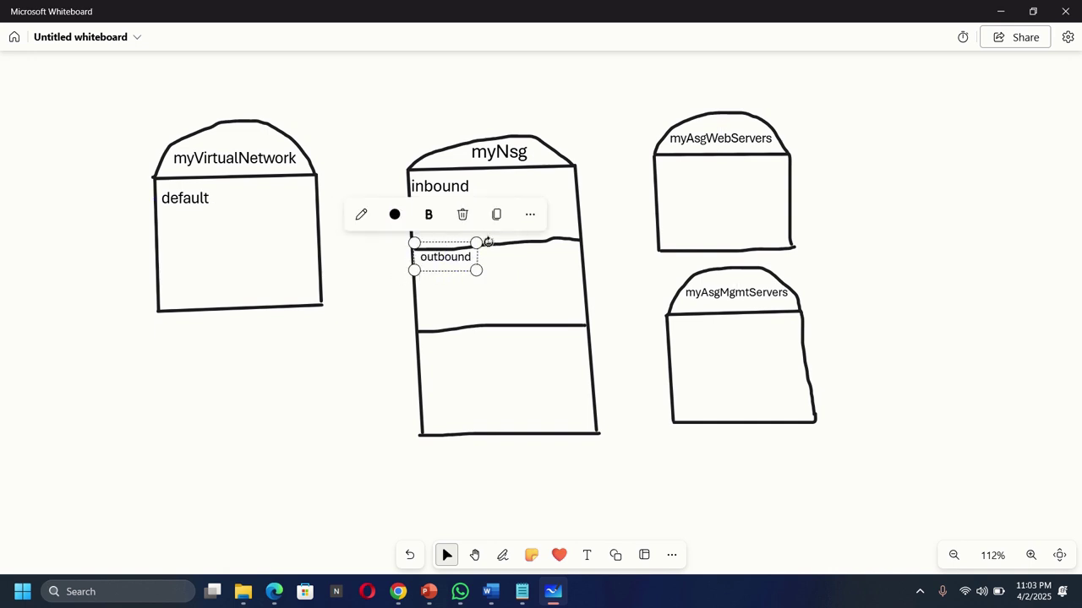
Shrink the "inbound" text label and fit it into the upper-left corner of the myNsg box's top section.
click(472, 180)
drag(476, 204, 468, 199)
drag(402, 201, 403, 197)
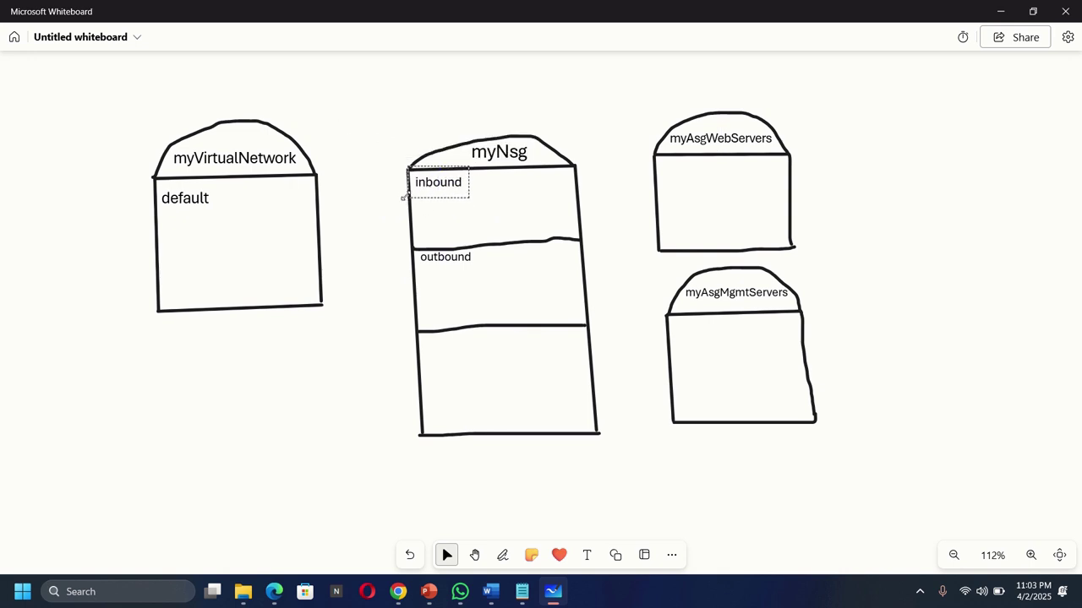
click(502, 442)
Add the text label "subnet" in the bottom section of the myNsg box and shrink it into the section's upper-left corner.
click(587, 554)
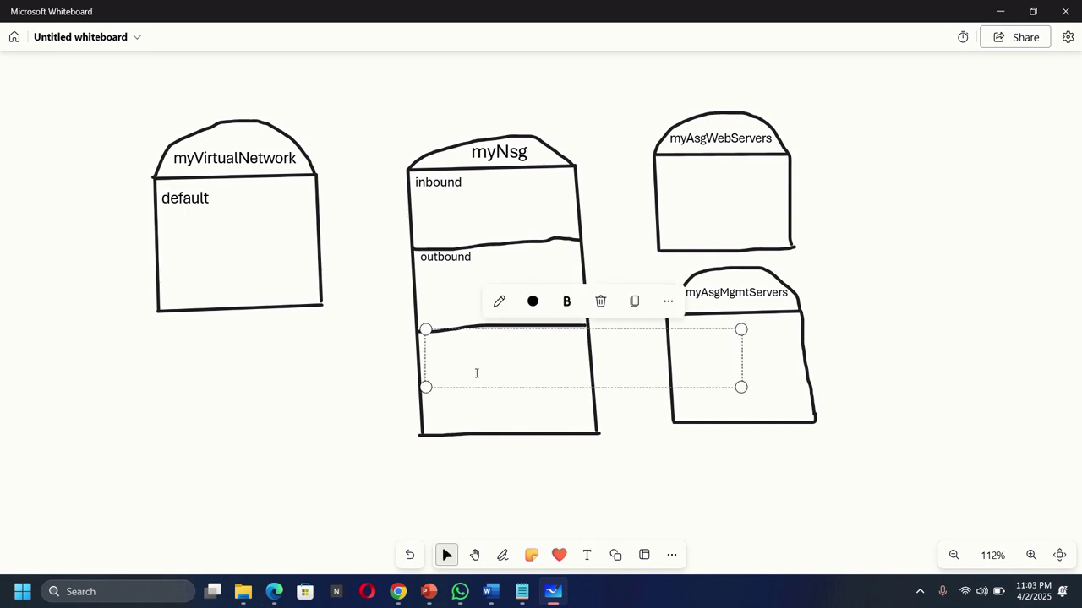
text(subn)
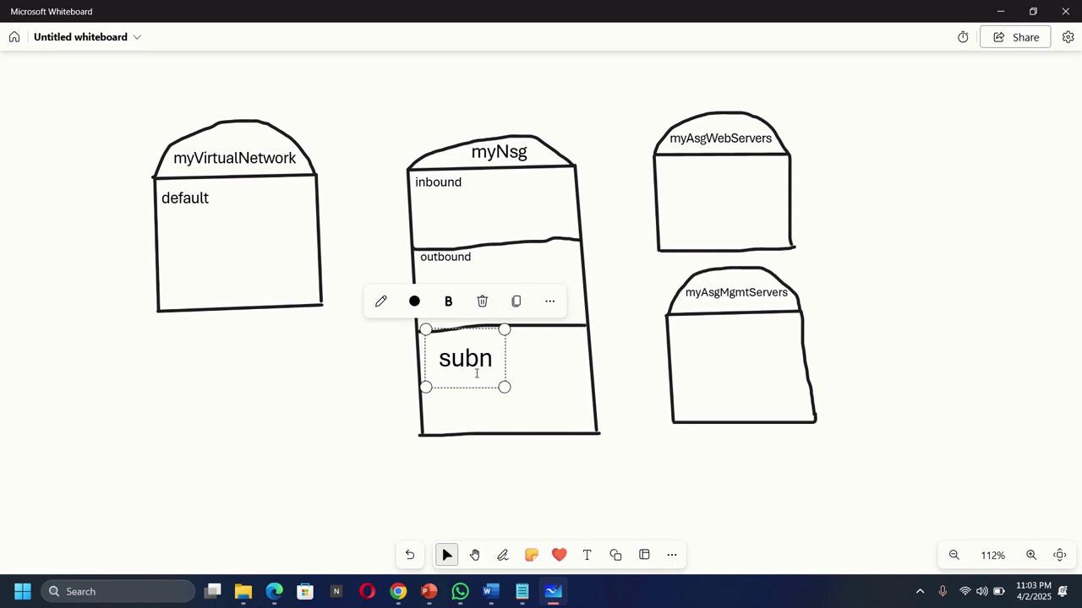
text(et)
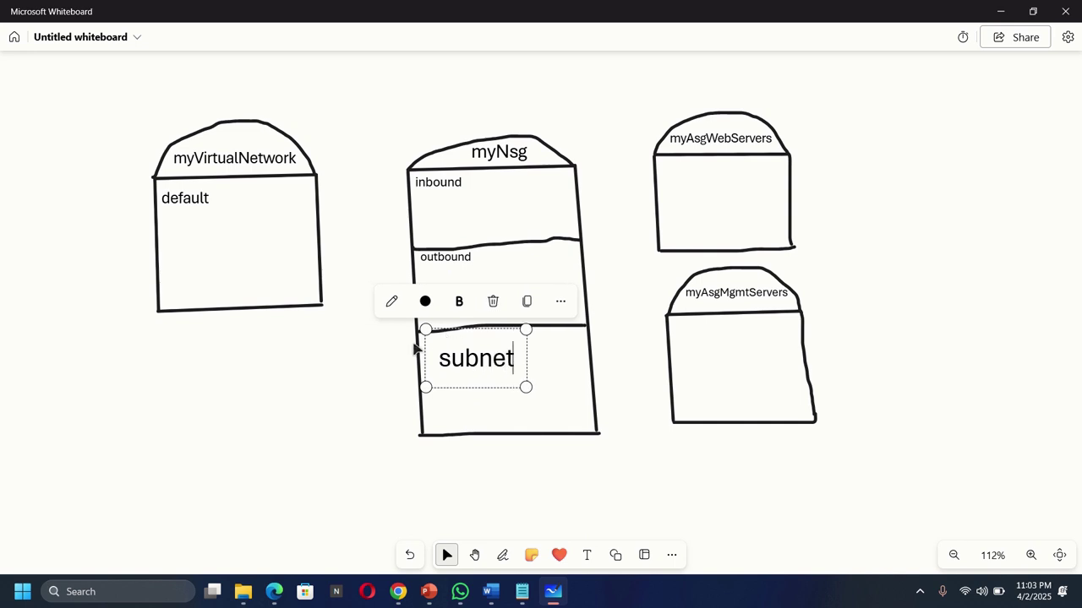
drag(425, 329, 412, 322)
drag(526, 388, 472, 368)
click(353, 411)
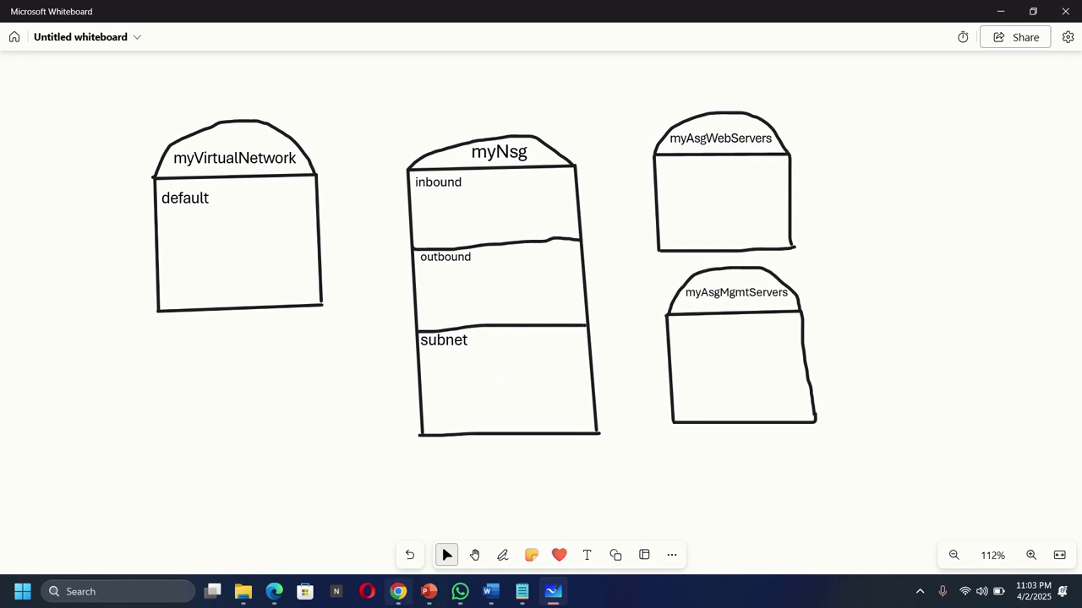
Switch to the Azure portal in Chrome and associate myNsg with the default subnet of myVirtualNetwork.
click(398, 597)
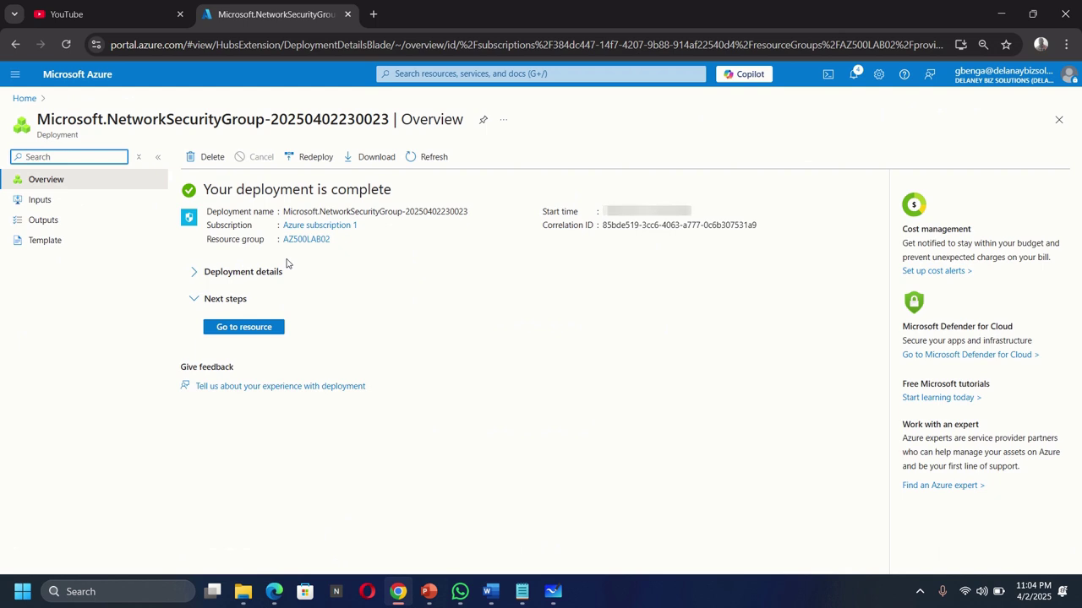
click(239, 330)
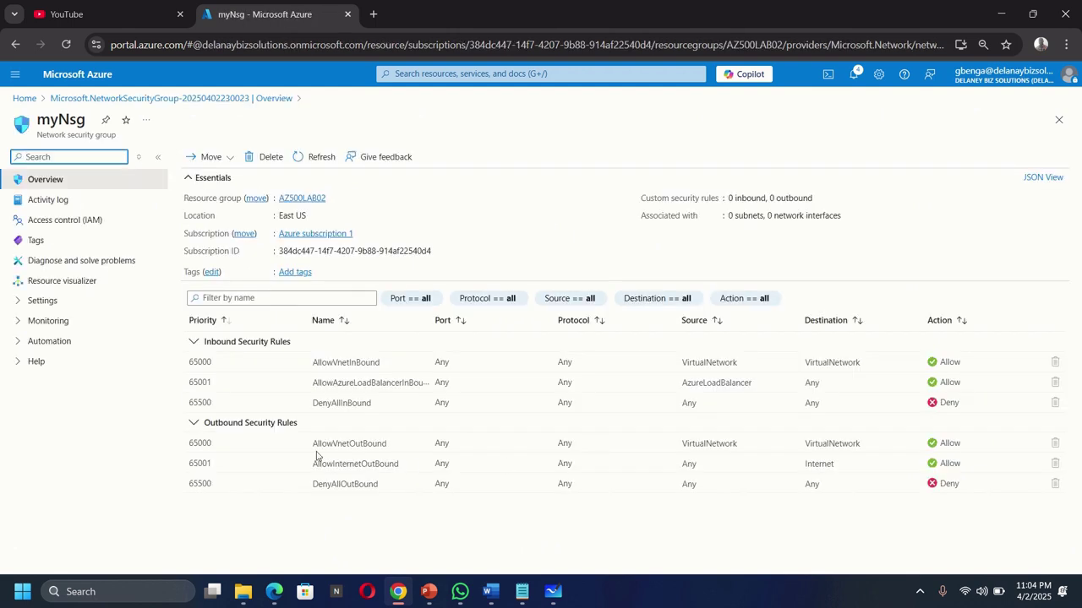
click(24, 303)
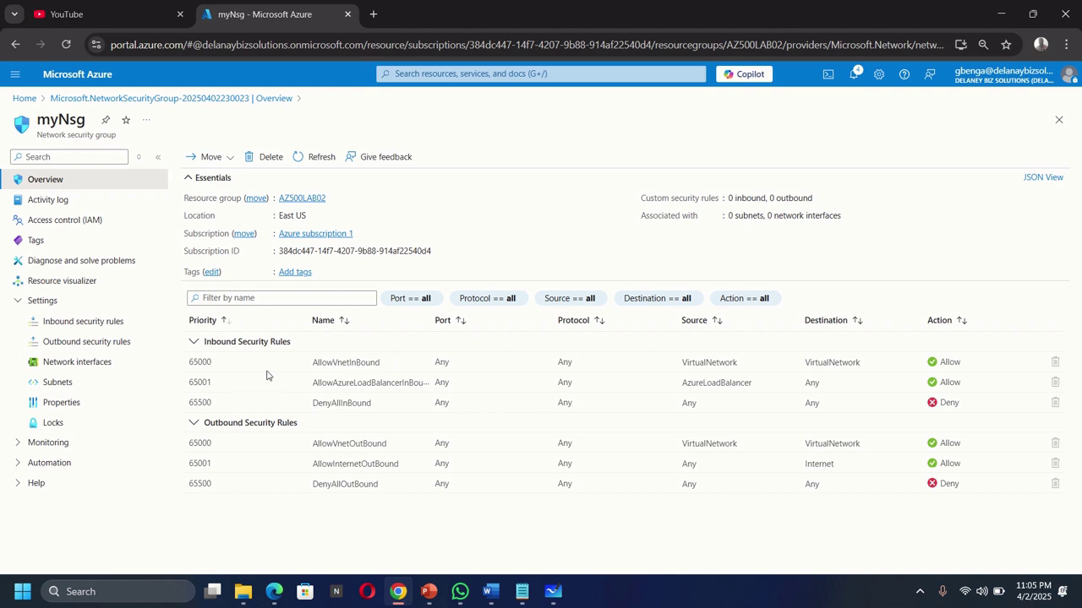
click(52, 383)
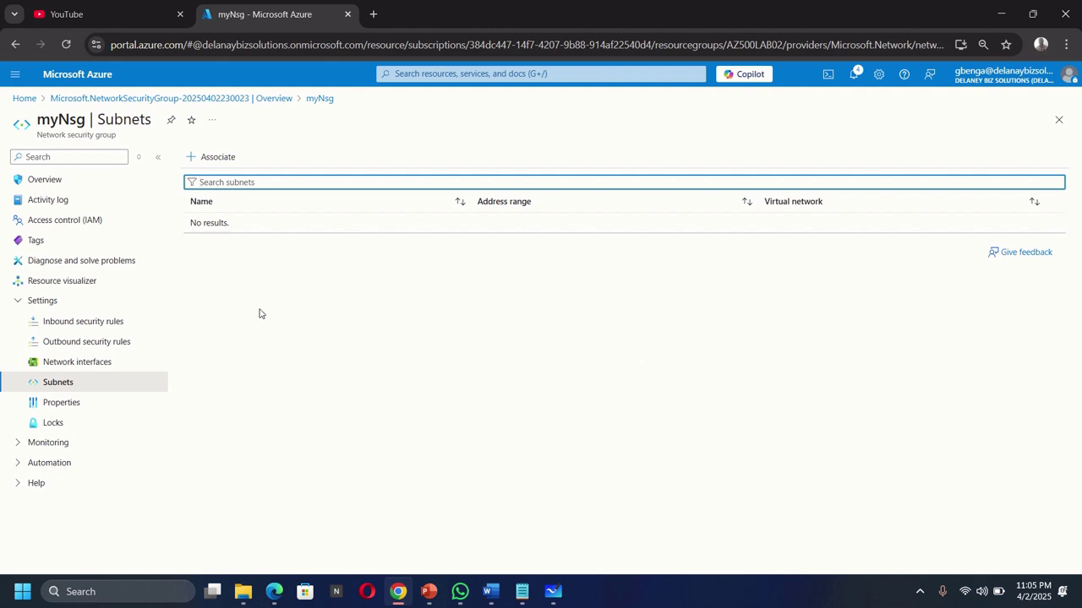
click(216, 157)
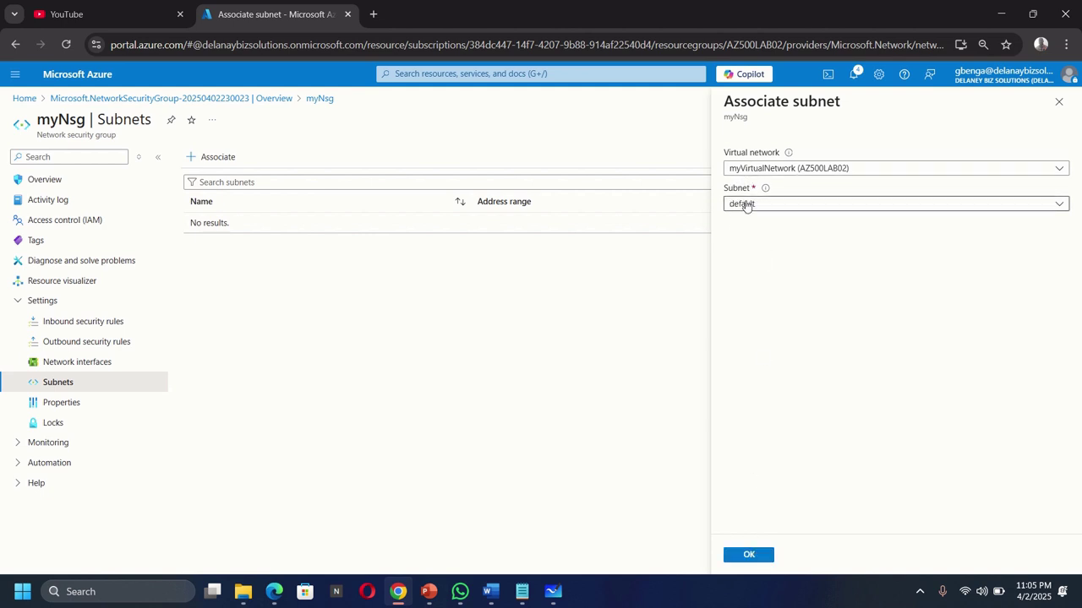
click(754, 556)
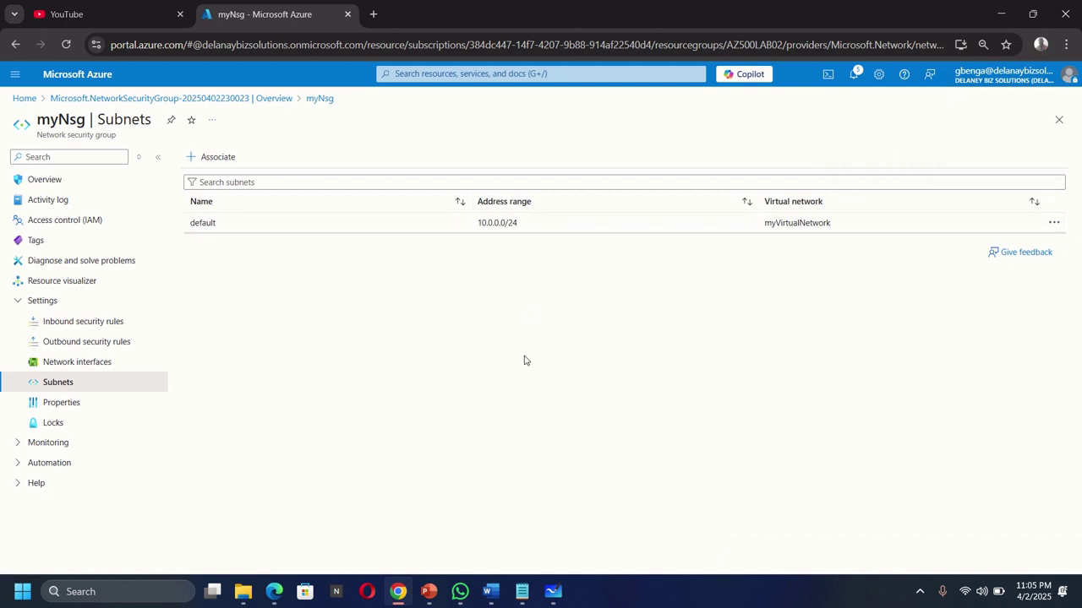
Switch to Microsoft Whiteboard and draw an orange pen line from myNsg's subnet section to the myVirtualNetwork box.
click(552, 591)
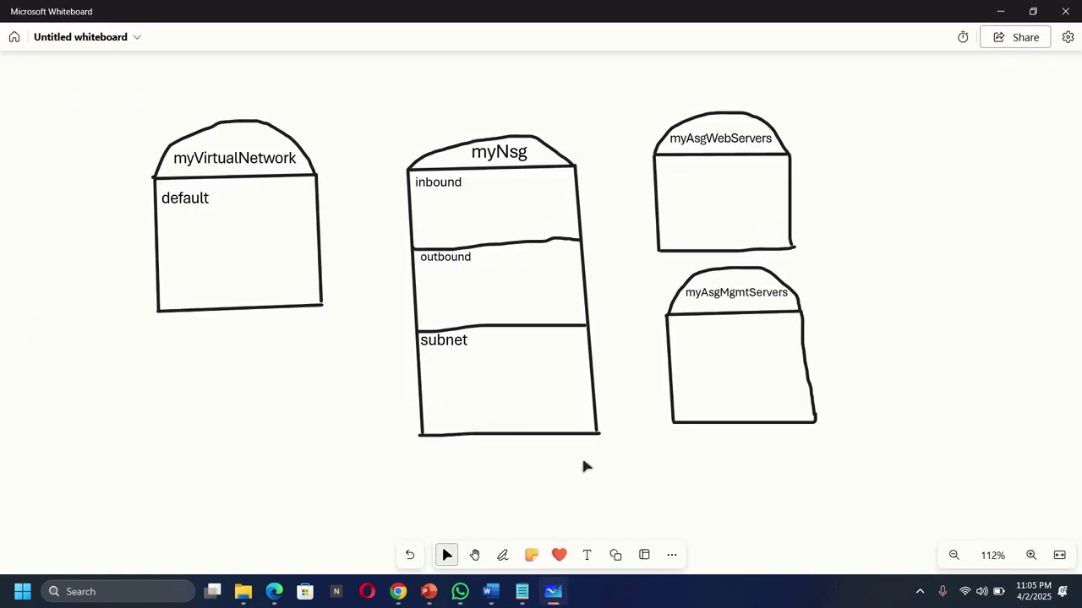
click(500, 558)
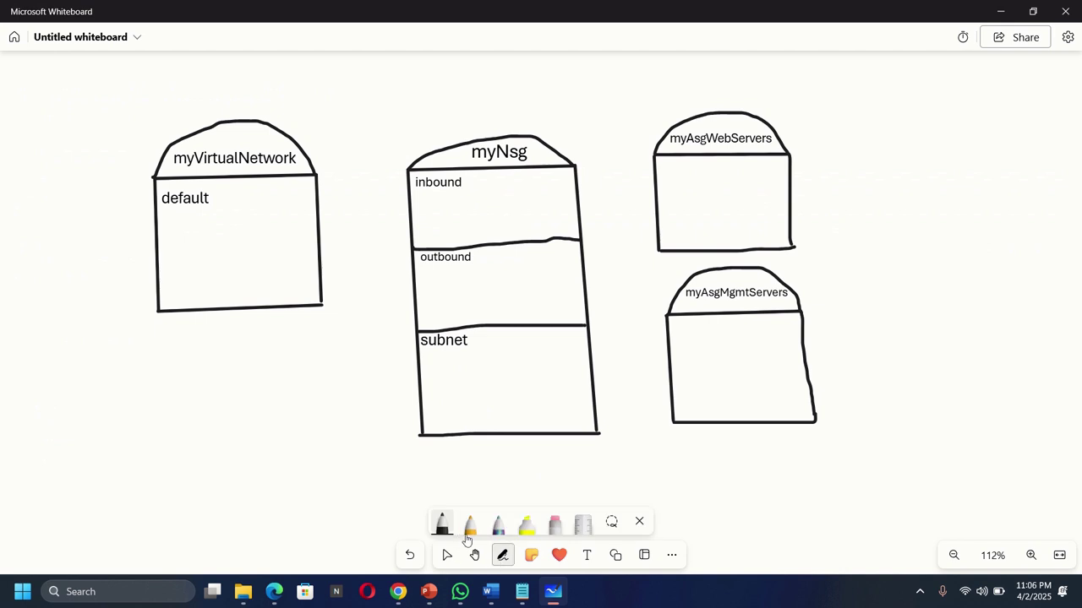
click(471, 527)
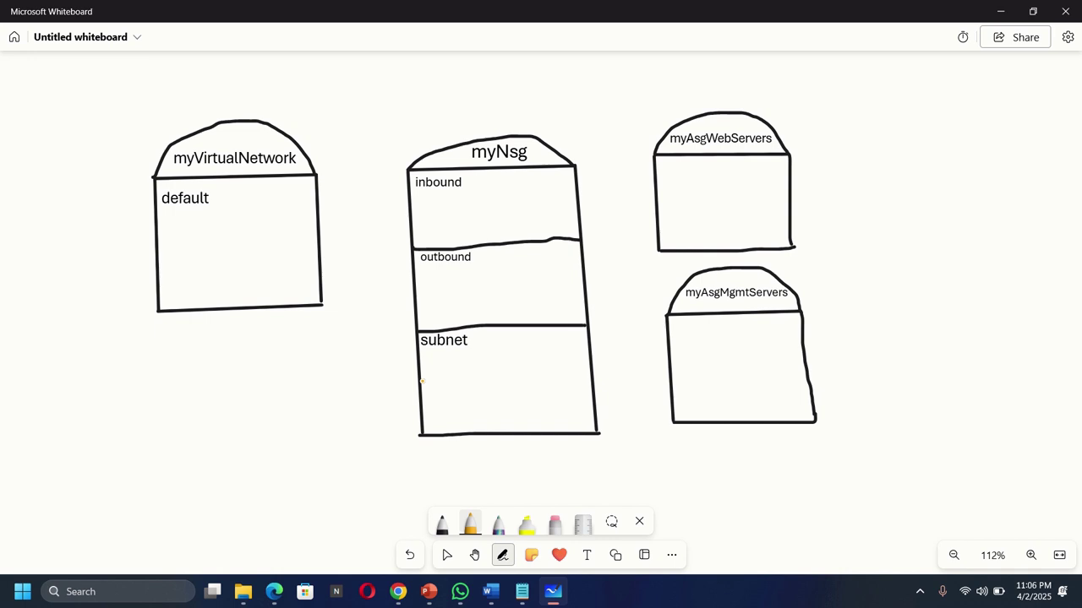
drag(422, 381, 309, 226)
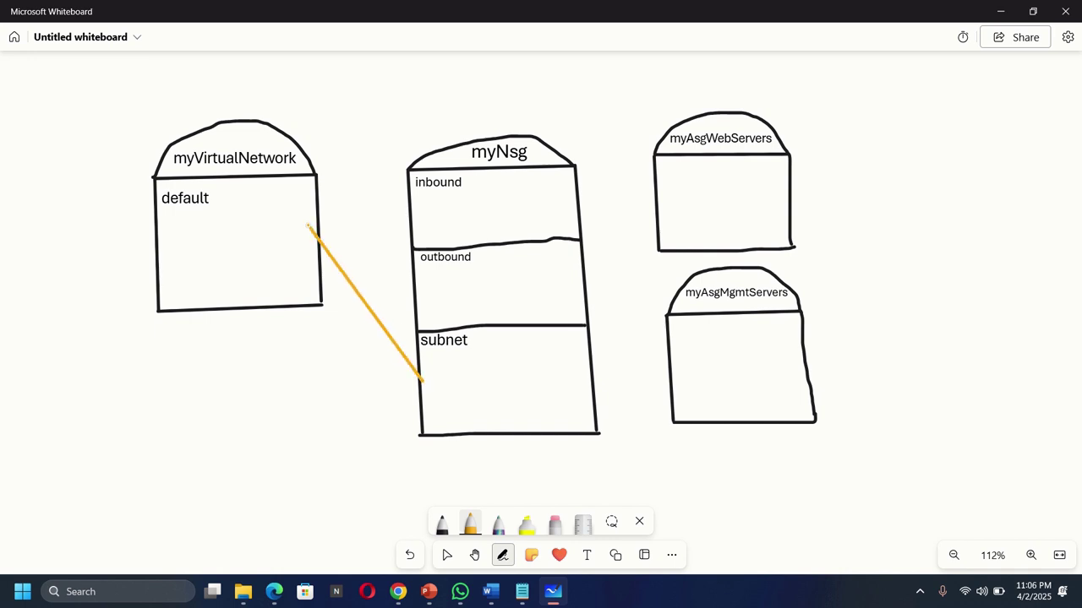
mouse_move(307, 225)
mouse_down()
mouse_move(304, 239)
mouse_move(305, 227)
mouse_move(316, 227)
mouse_up()
Back in the Azure portal, start a new inbound security rule for myNsg with the application security group myAsgWebServers as destination.
mouse_move(401, 597)
click(439, 497)
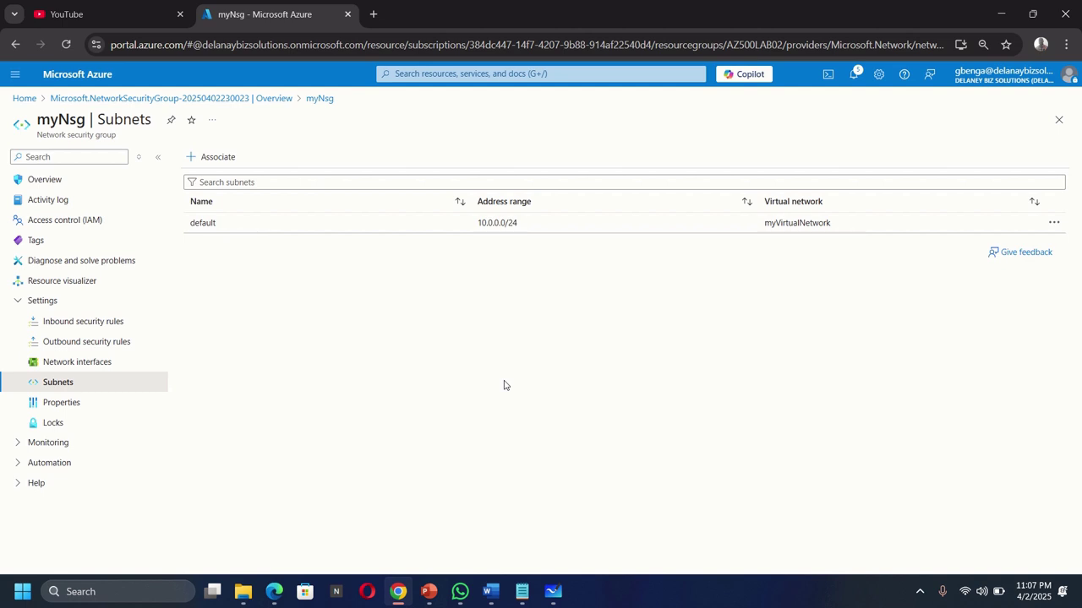
click(118, 322)
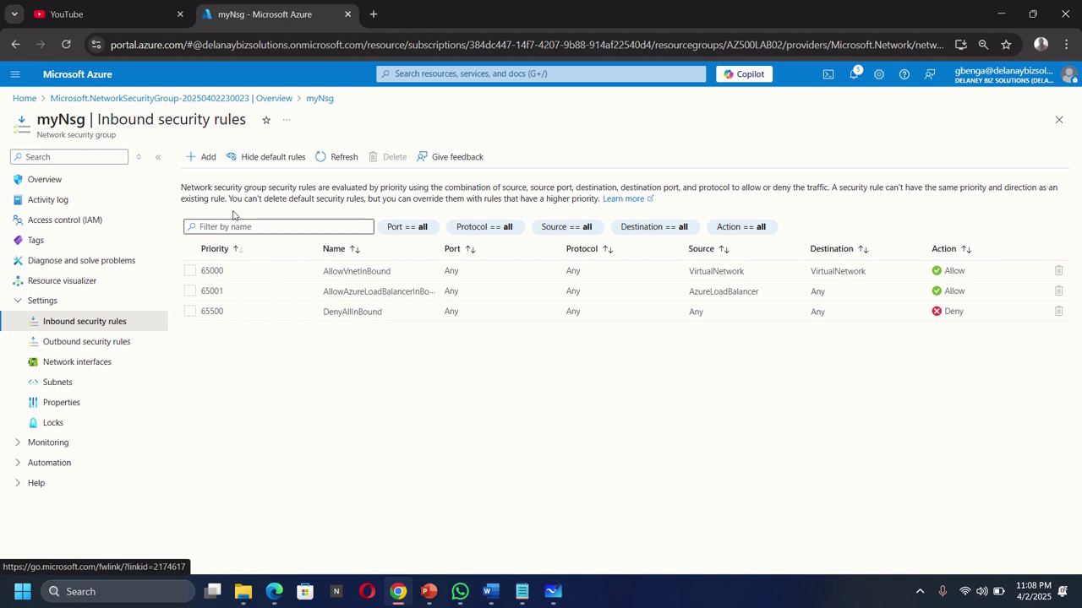
click(206, 158)
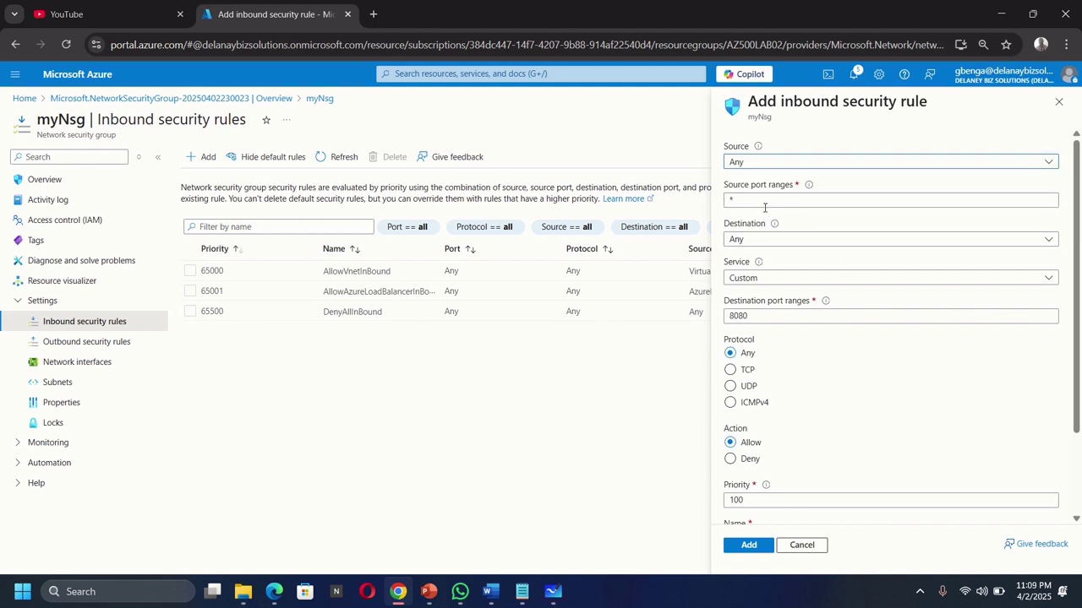
click(755, 241)
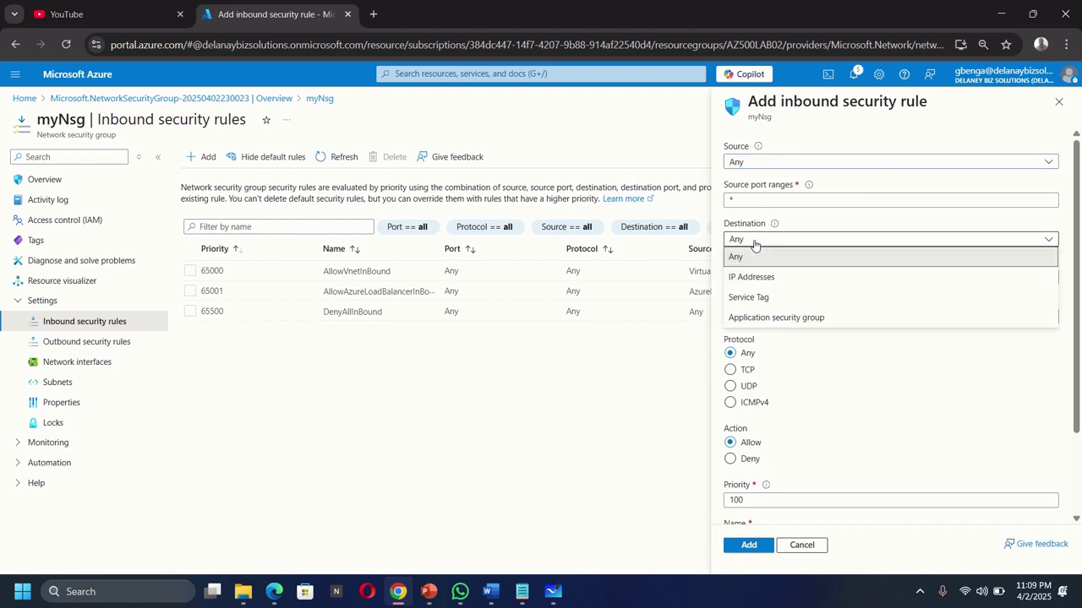
click(772, 318)
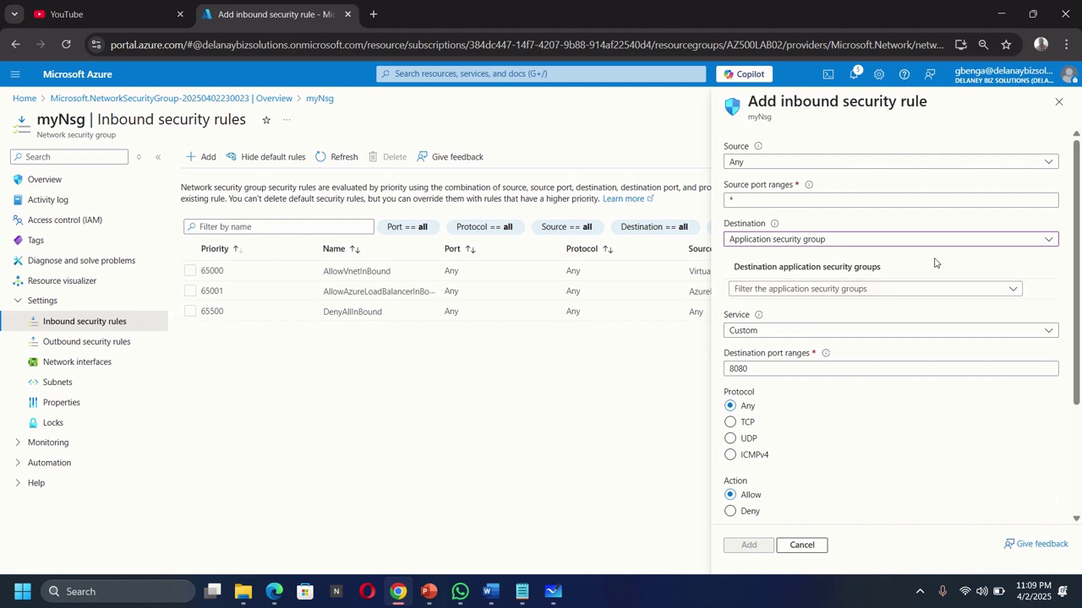
click(830, 290)
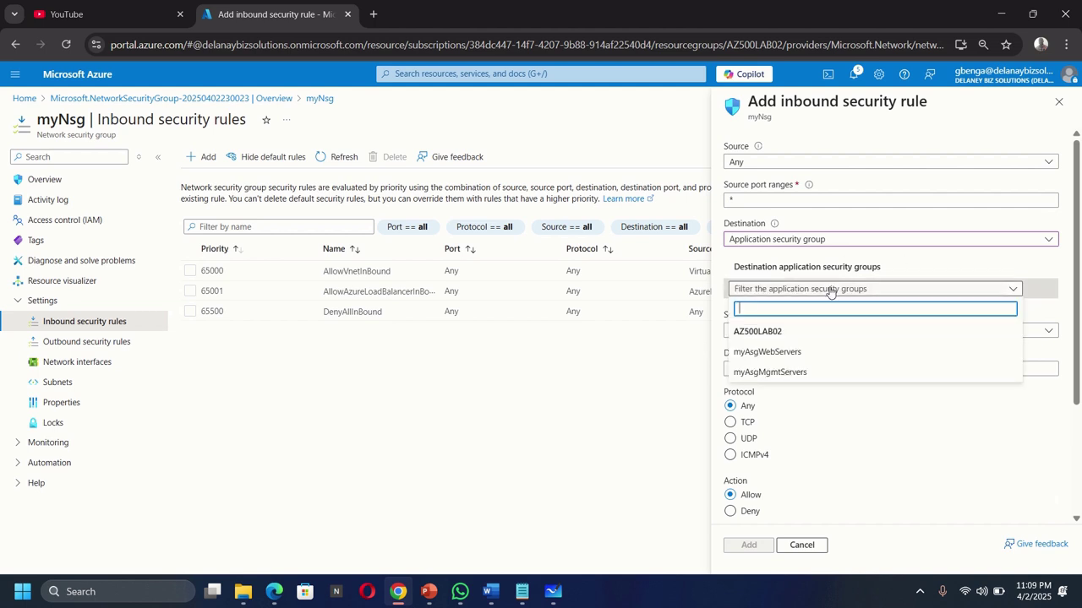
click(781, 354)
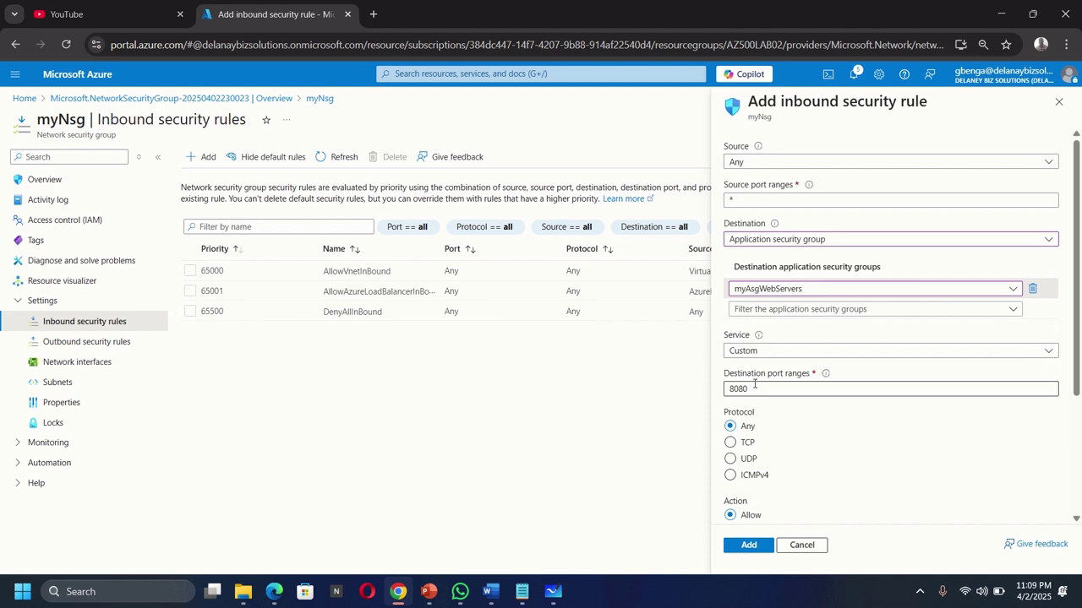
Set the inbound rule's destination port ranges to 80,443 and its protocol to TCP.
drag(758, 386, 734, 379)
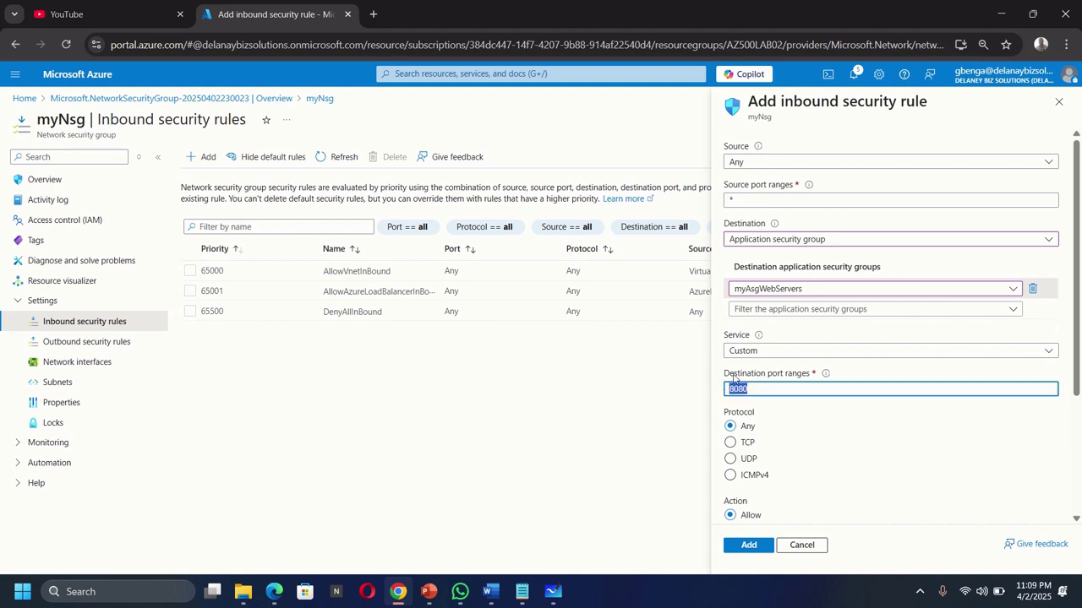
text(80,443)
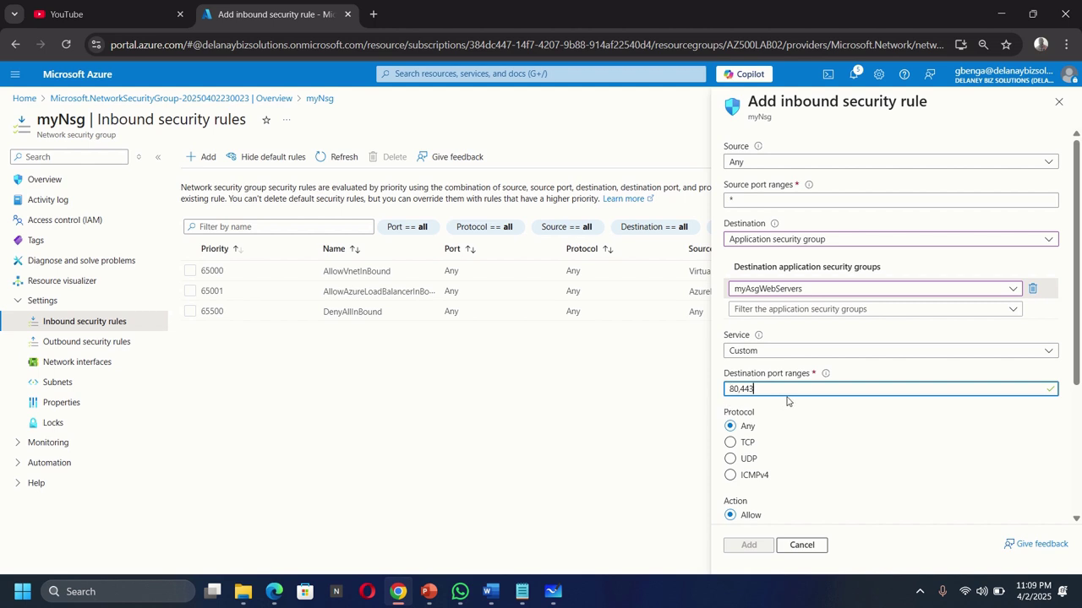
scroll(840, 403, down, 3)
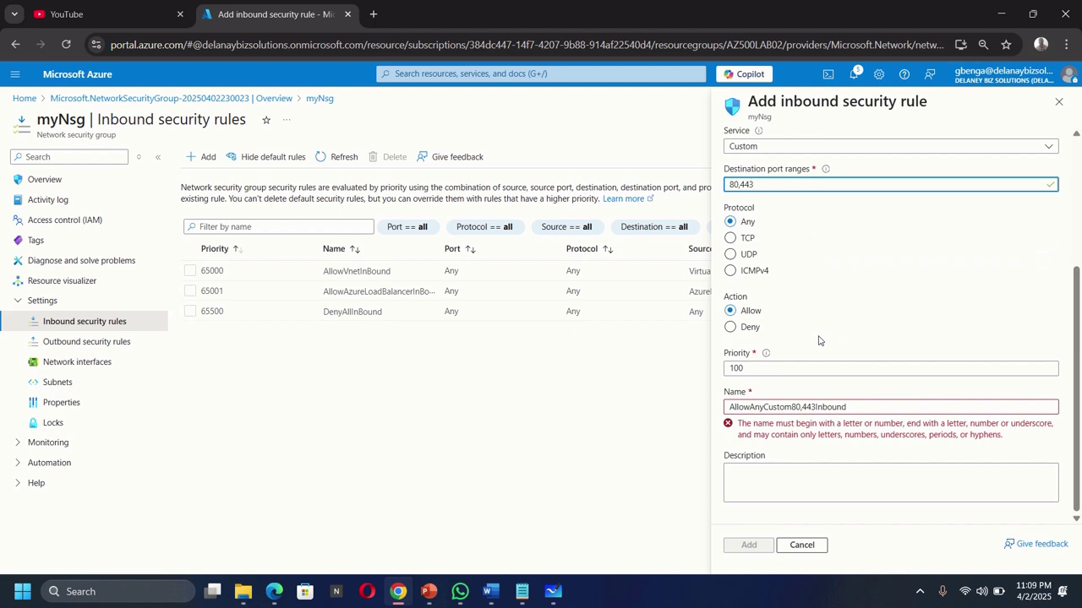
scroll(818, 341, up, 1)
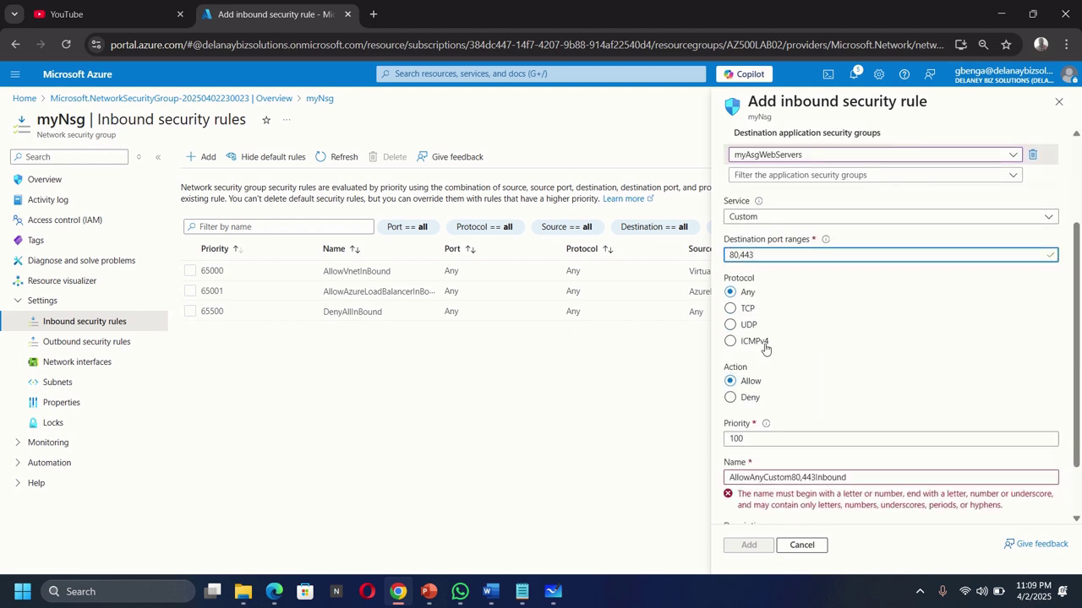
click(730, 309)
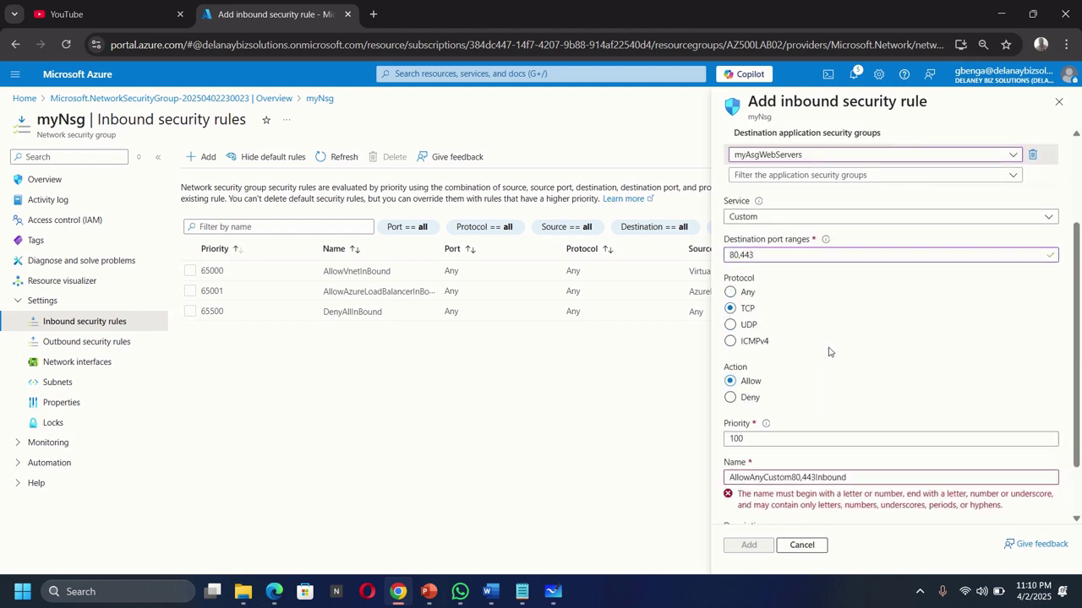
Name the inbound rule Allow-Web-All and add it to myNsg.
scroll(829, 352, down, 1)
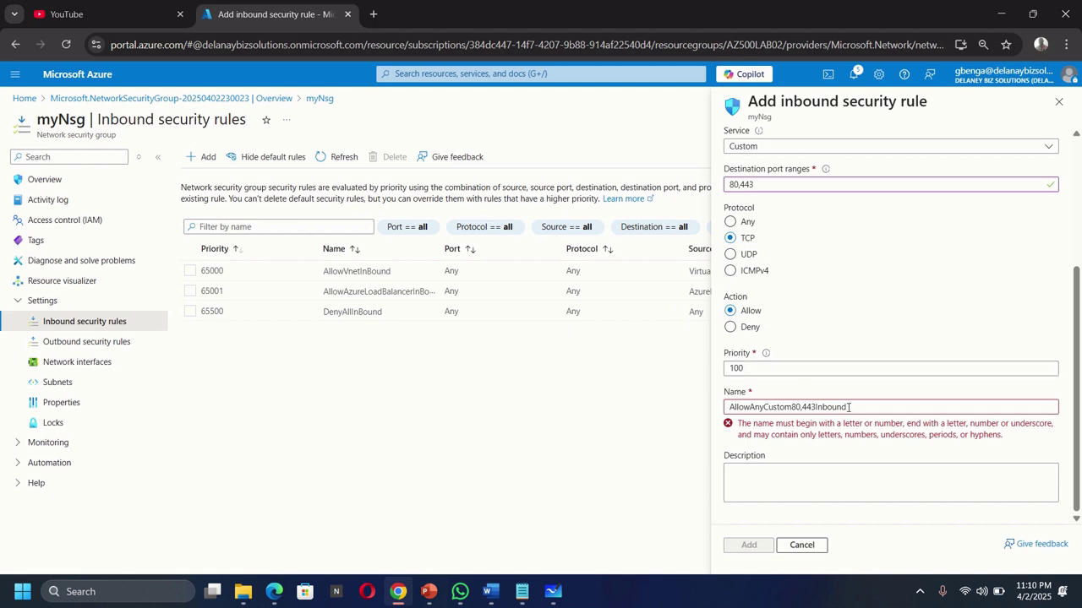
drag(859, 409, 715, 416)
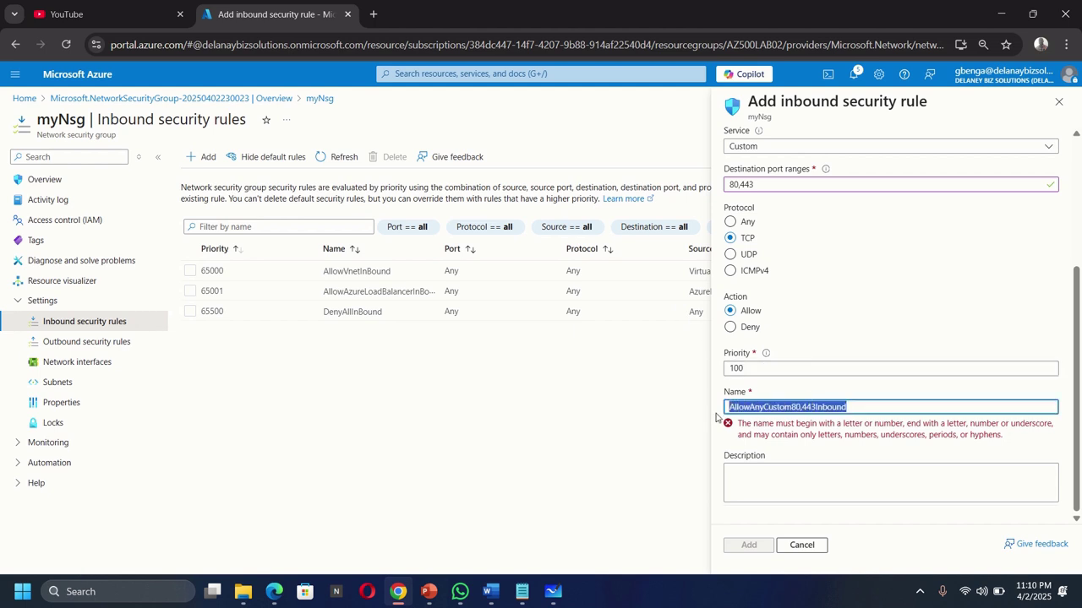
key(BackSpace)
text(A)
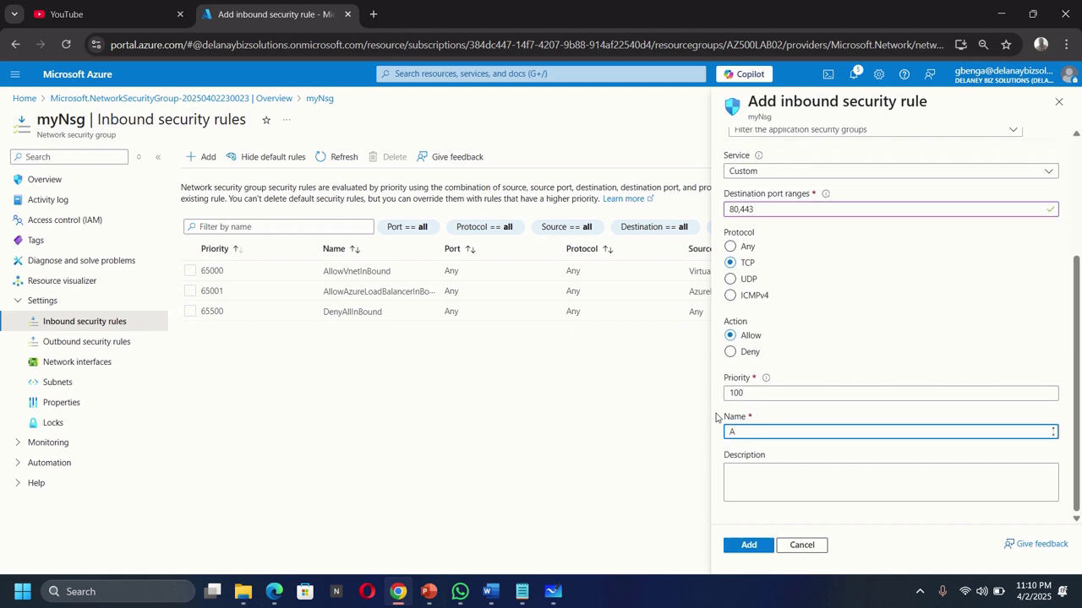
text(llow-Web-All)
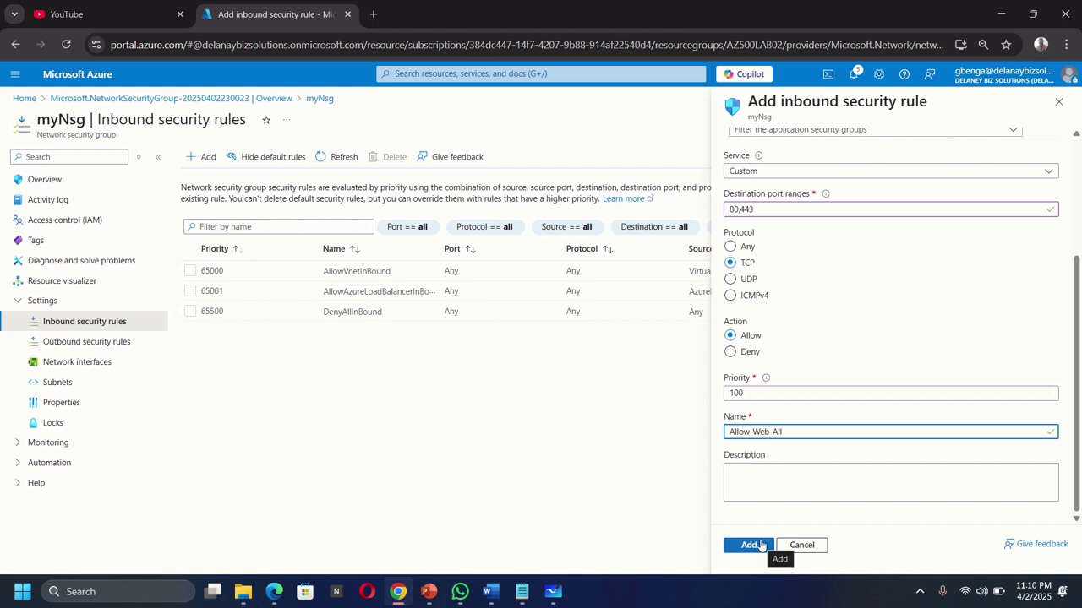
click(752, 545)
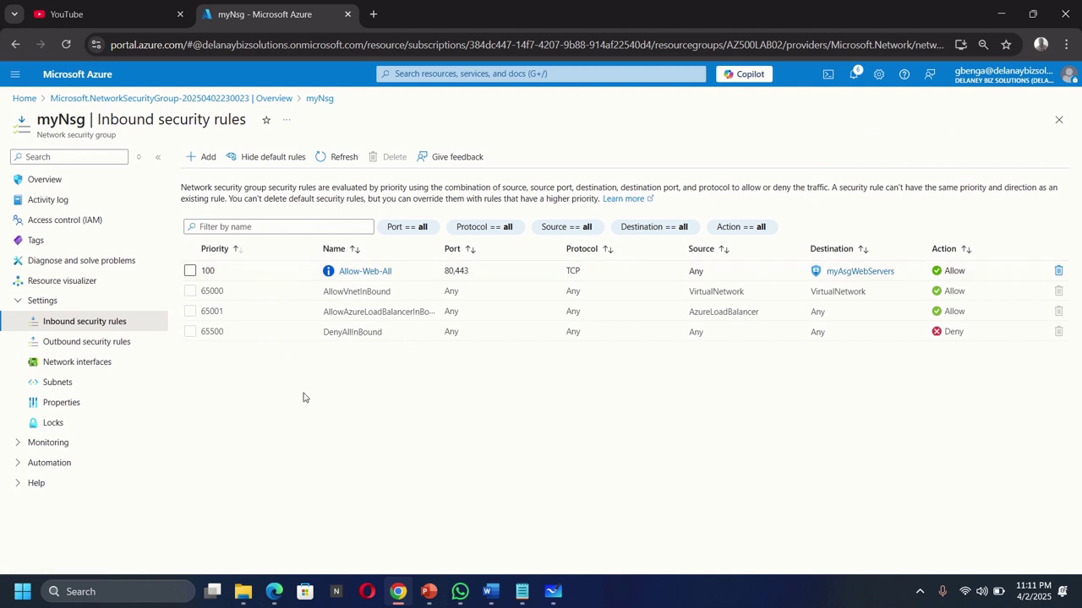
Start a second inbound security rule for myNsg with the application security group myAsgMgmtServers as destination.
click(209, 160)
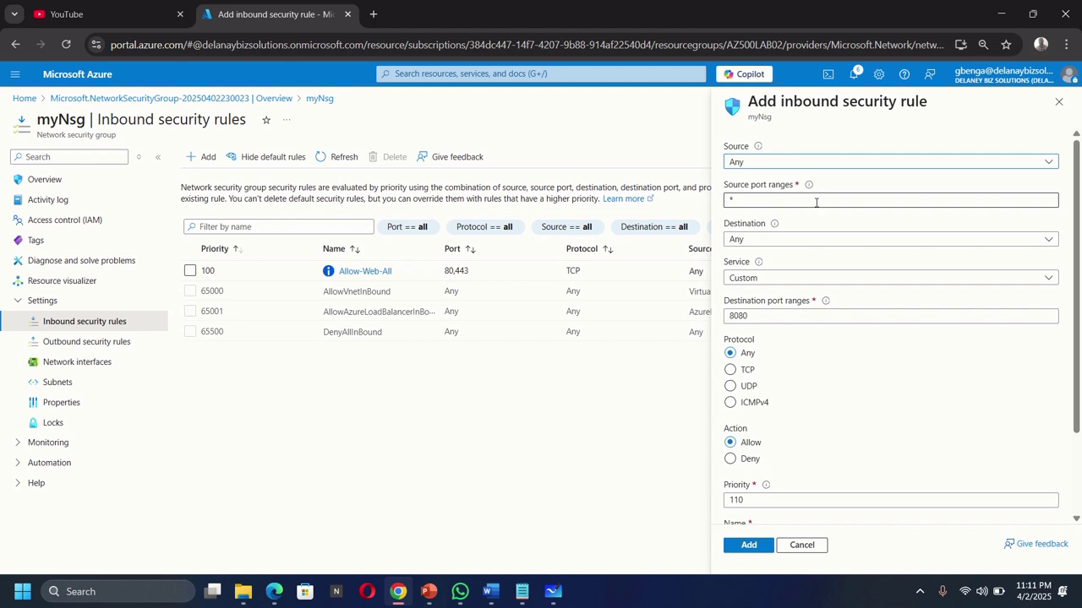
click(776, 240)
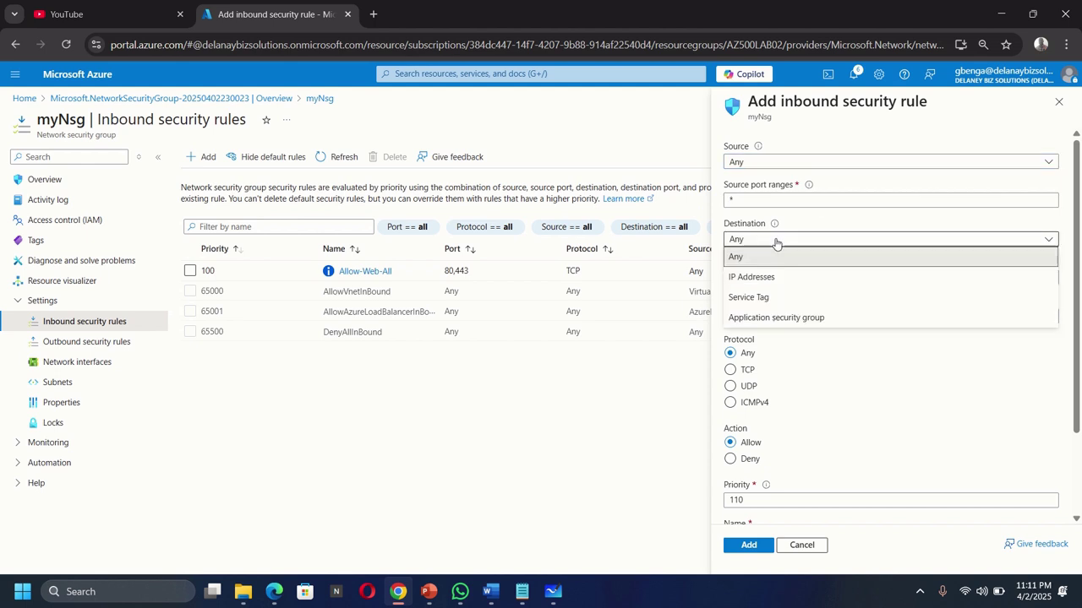
click(769, 316)
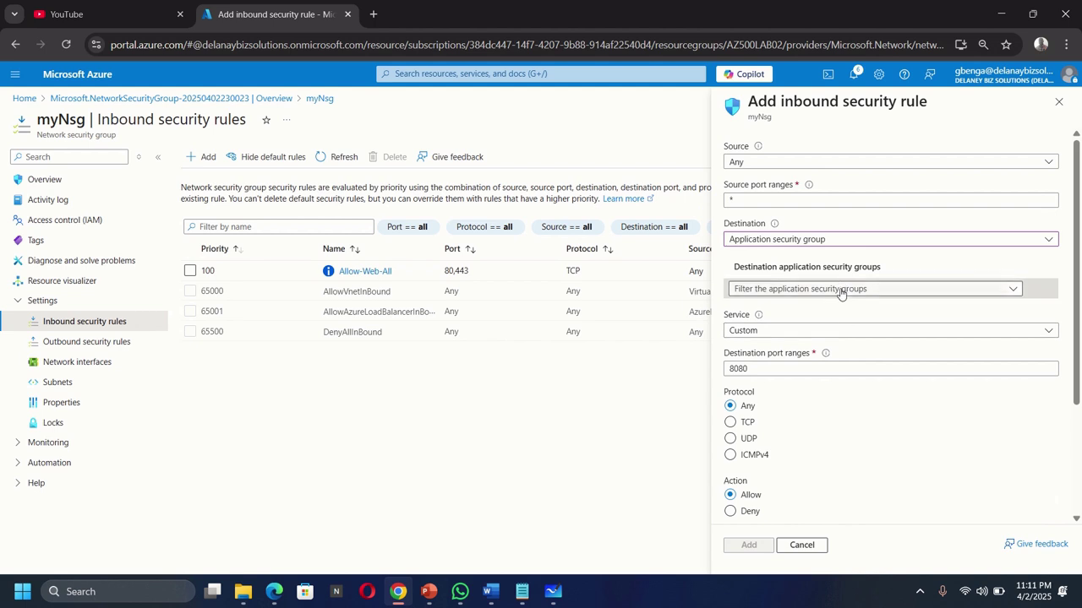
click(840, 288)
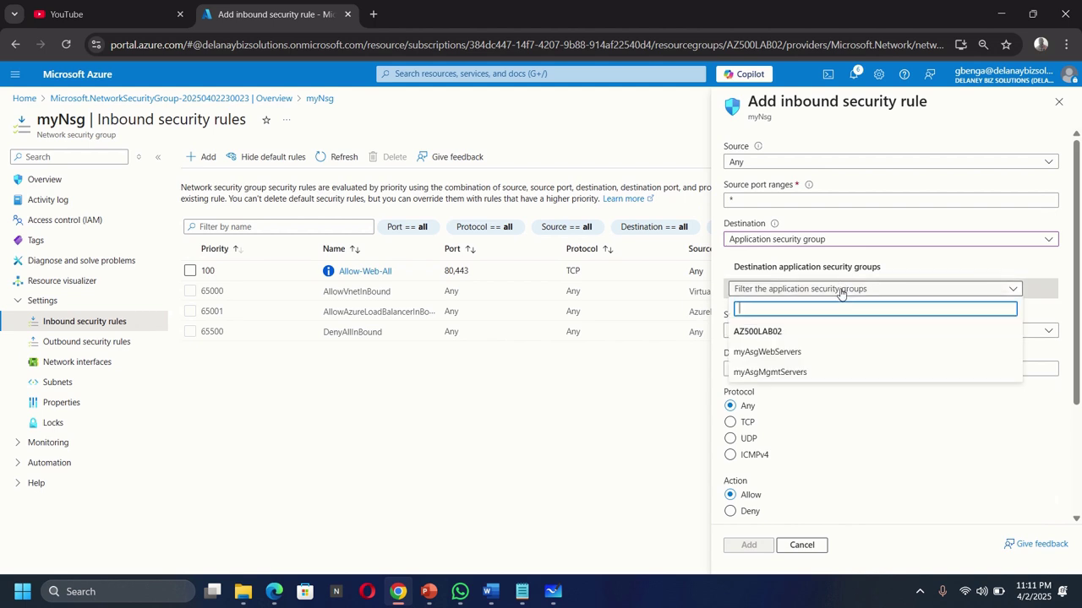
click(770, 374)
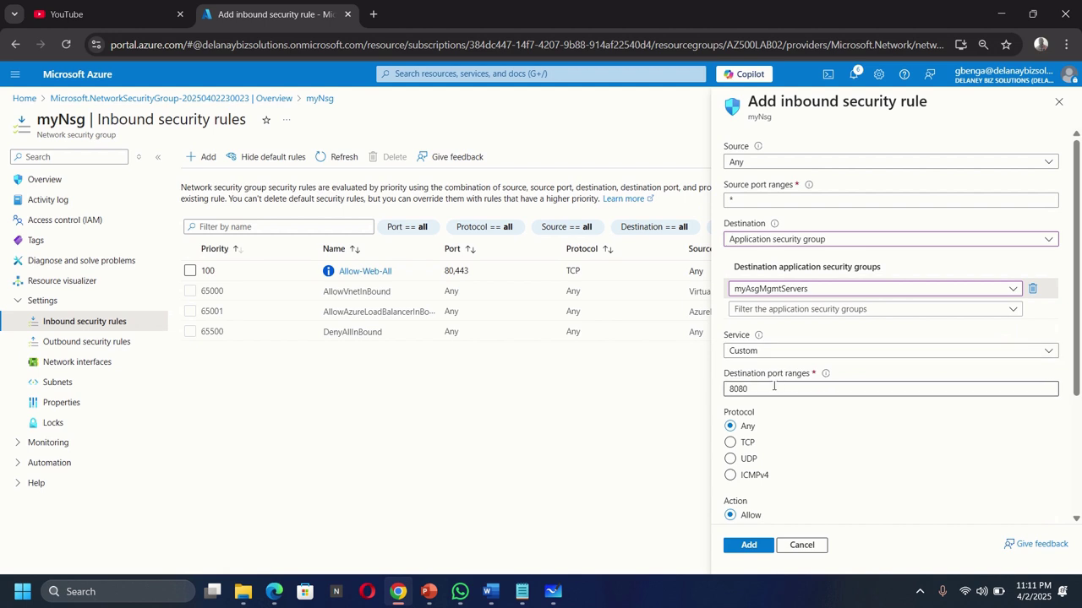
Set the new inbound rule's destination port range to 3389 and its protocol to TCP.
click(771, 387)
key(BackSpace)
key(BackSpace)
key(BackSpace)
key(BackSpace)
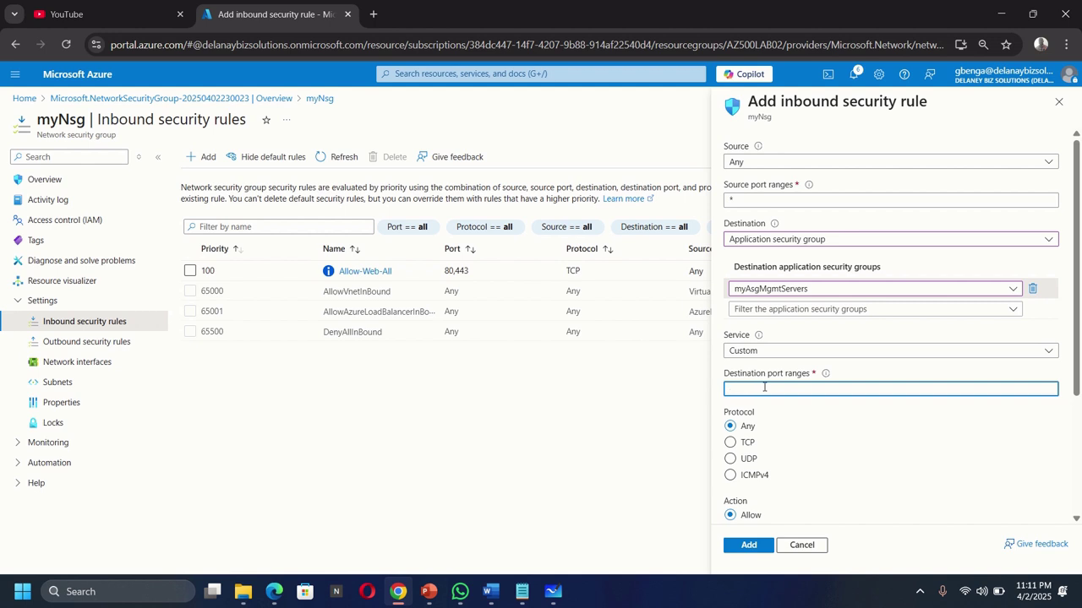
text(3389)
click(730, 444)
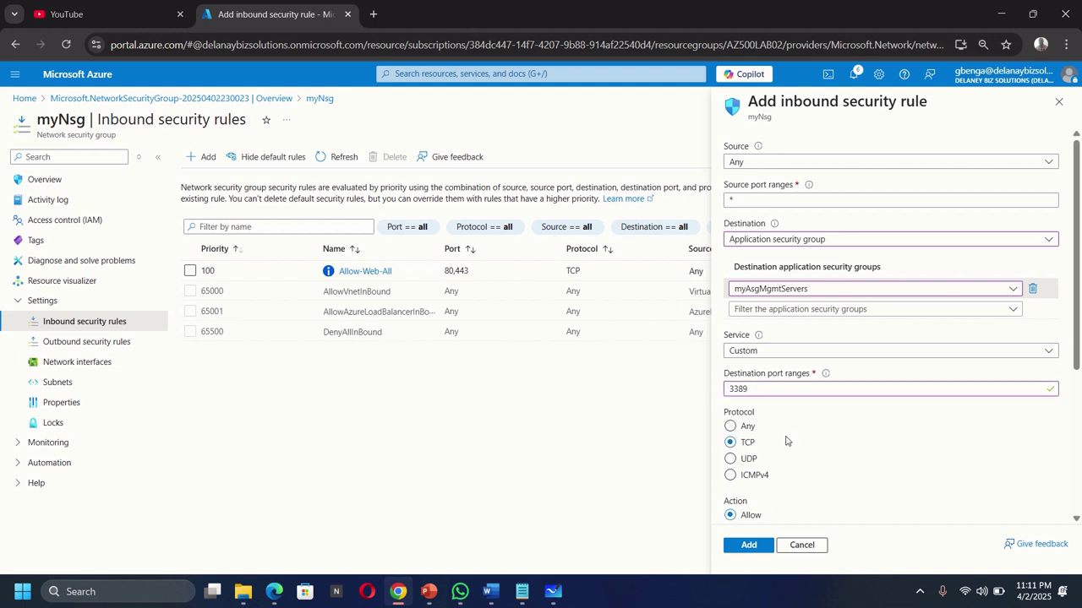
Name the inbound rule Allow-RDP-All and add it to myNsg.
scroll(807, 441, down, 3)
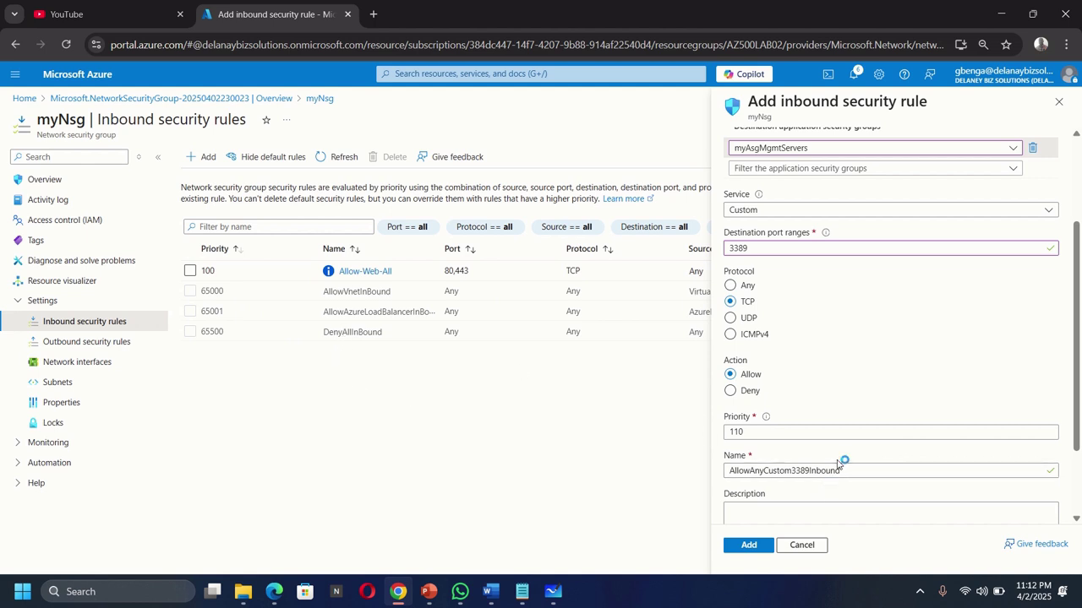
scroll(840, 463, down, 1)
drag(855, 401, 718, 406)
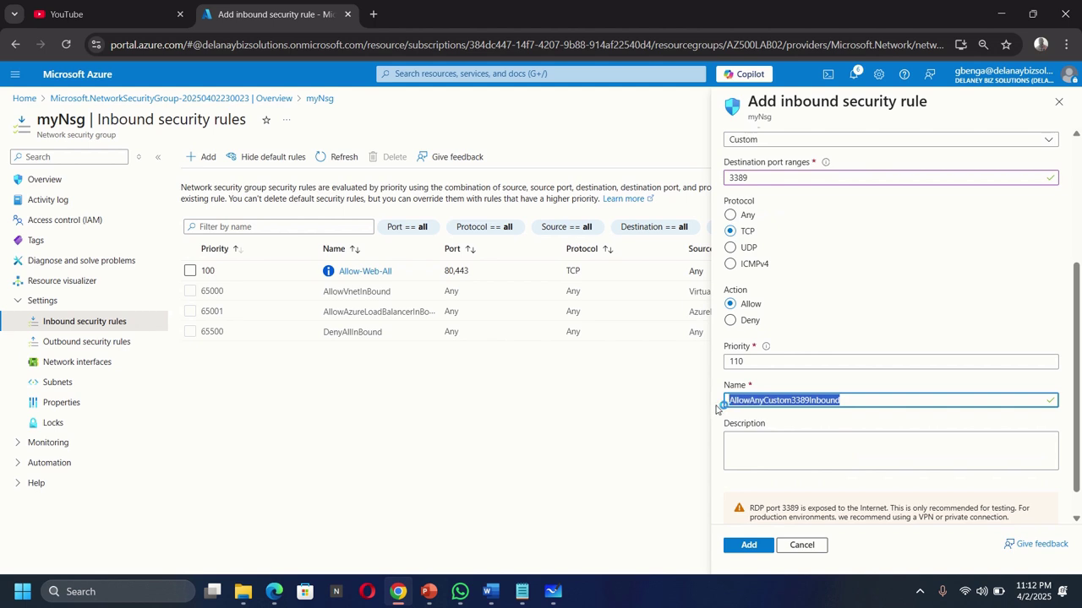
text(Allow)
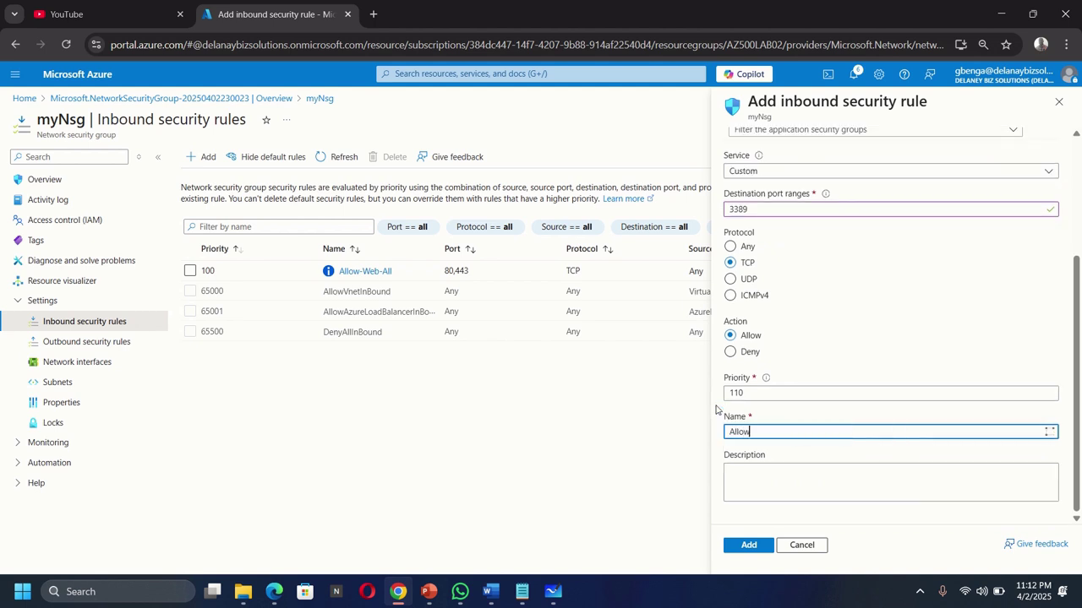
text(-R)
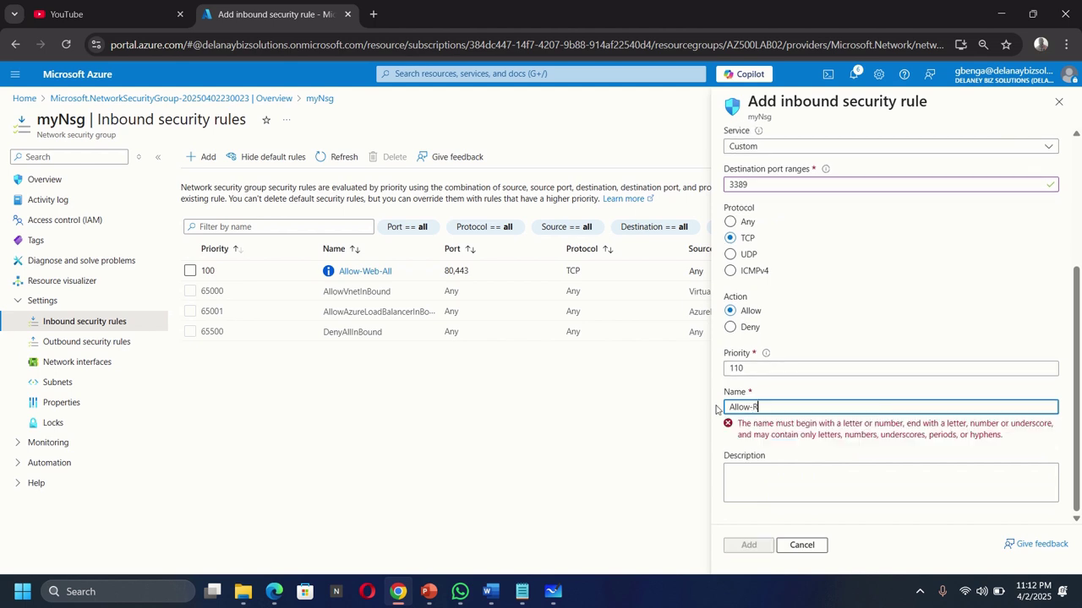
text(DP-All)
click(760, 547)
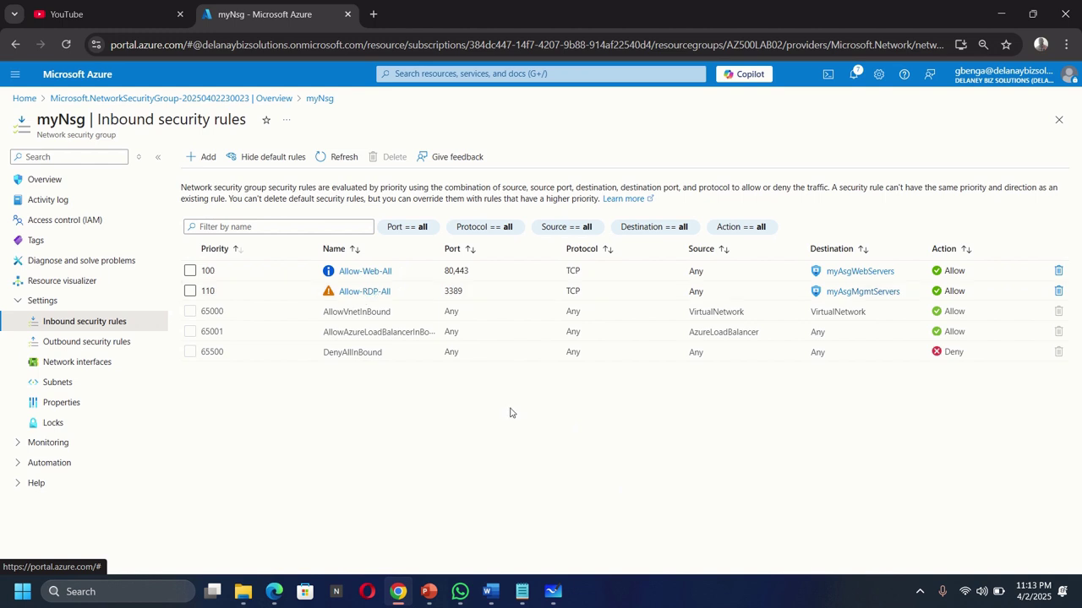
Switch to Microsoft Whiteboard, add the text Allow-Wel-All in myNsg's inbound section and shrink it to fit under the inbound heading.
click(553, 592)
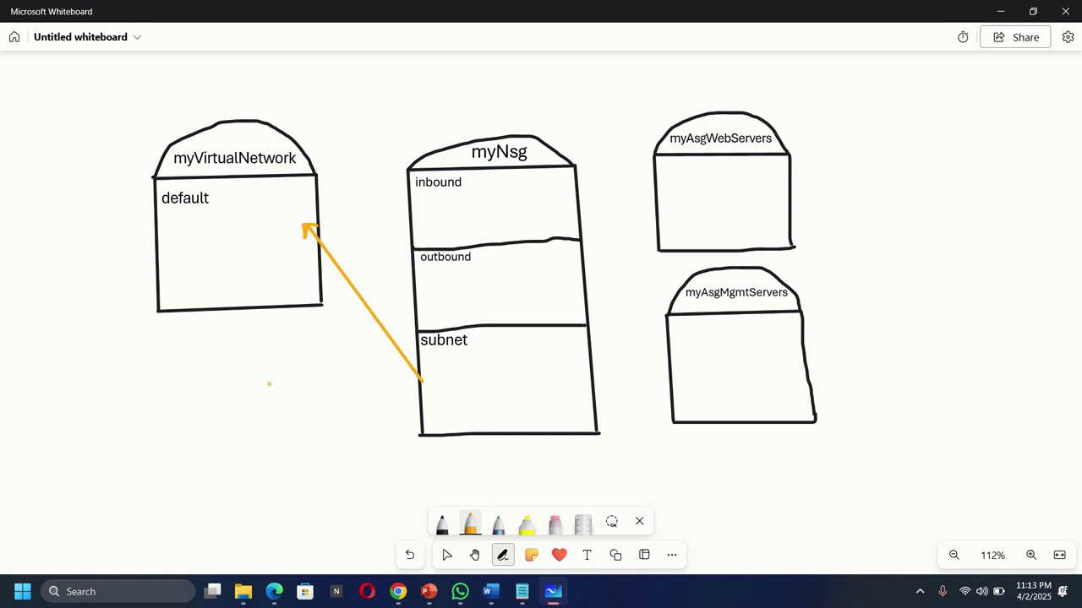
click(588, 551)
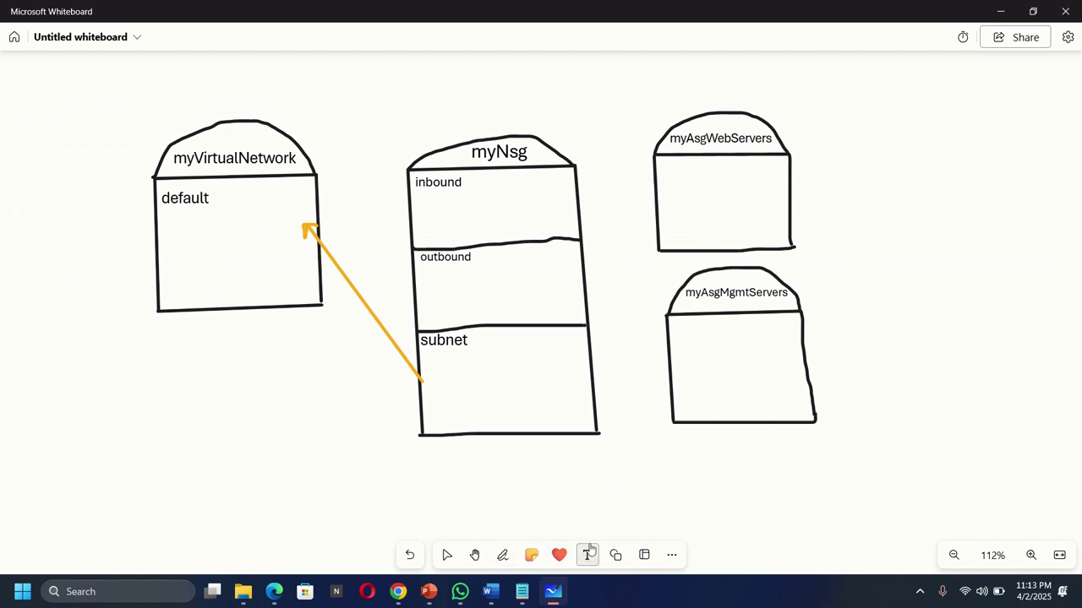
click(446, 197)
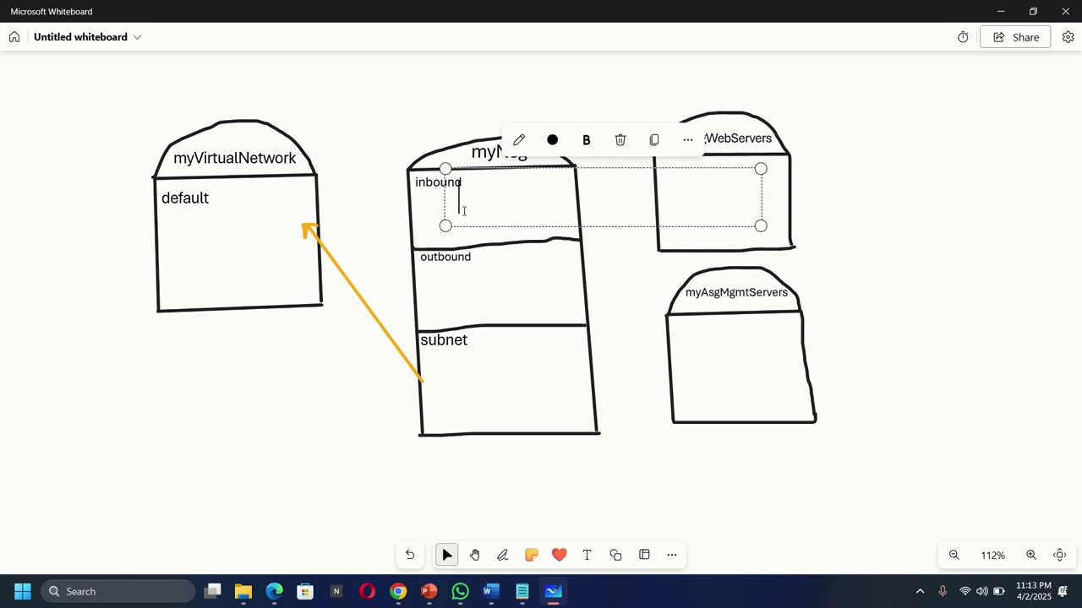
text(A)
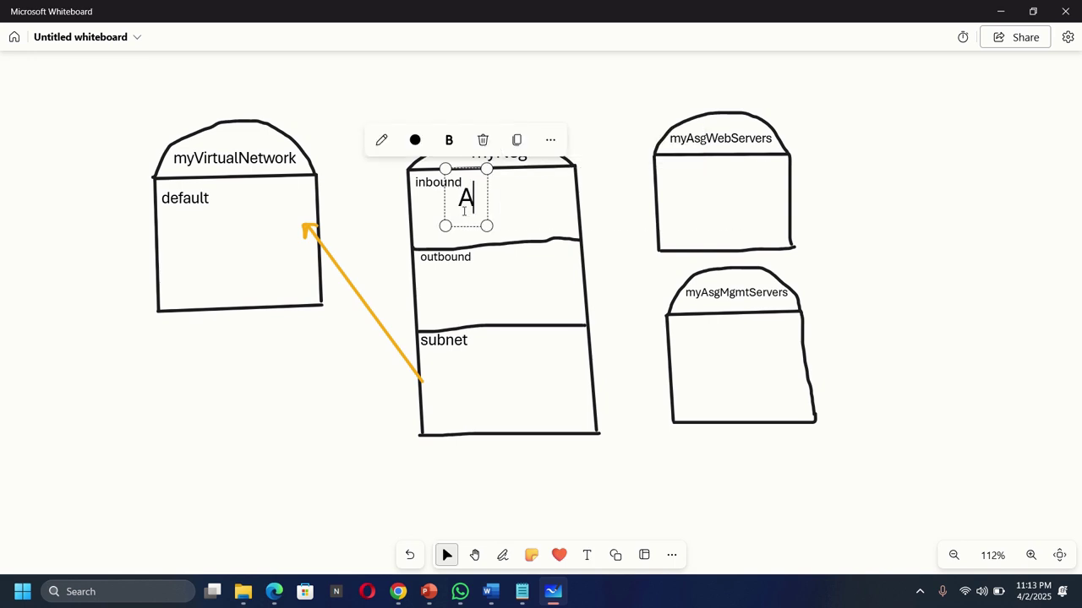
text(llow)
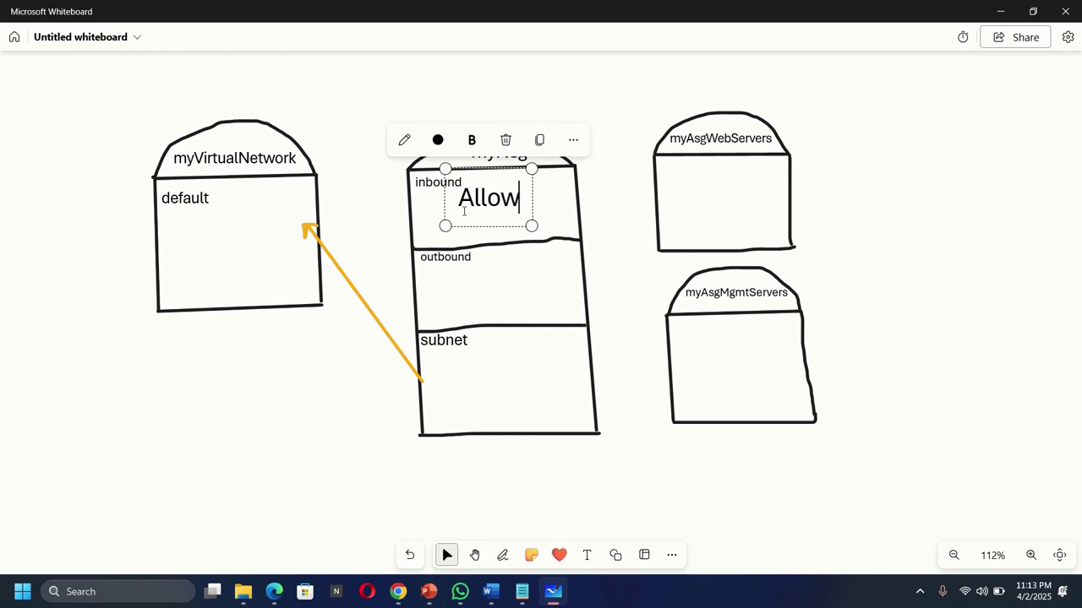
click(397, 591)
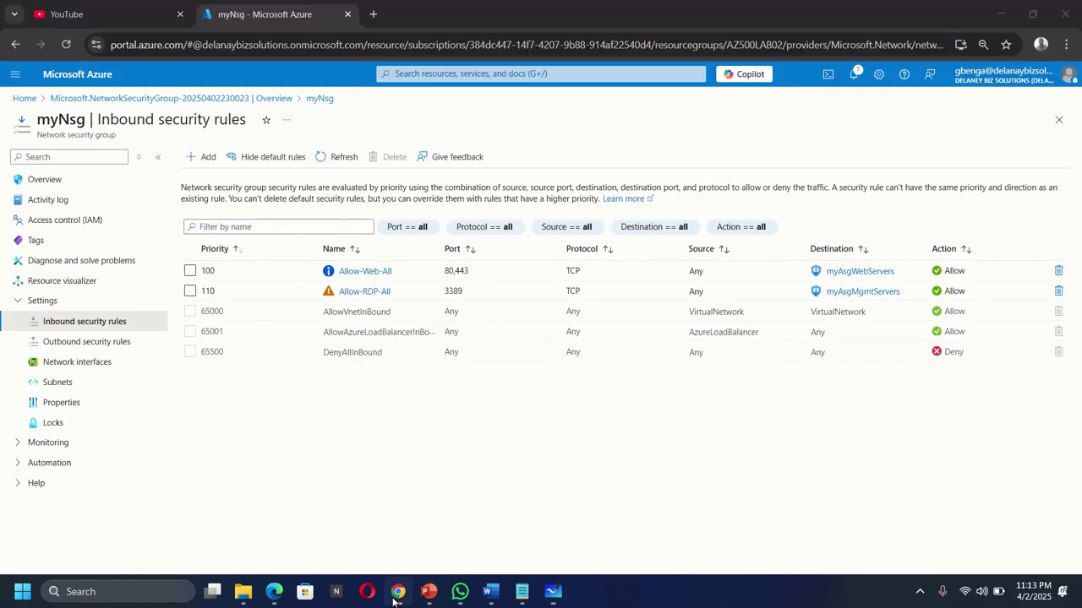
click(1001, 13)
text(-)
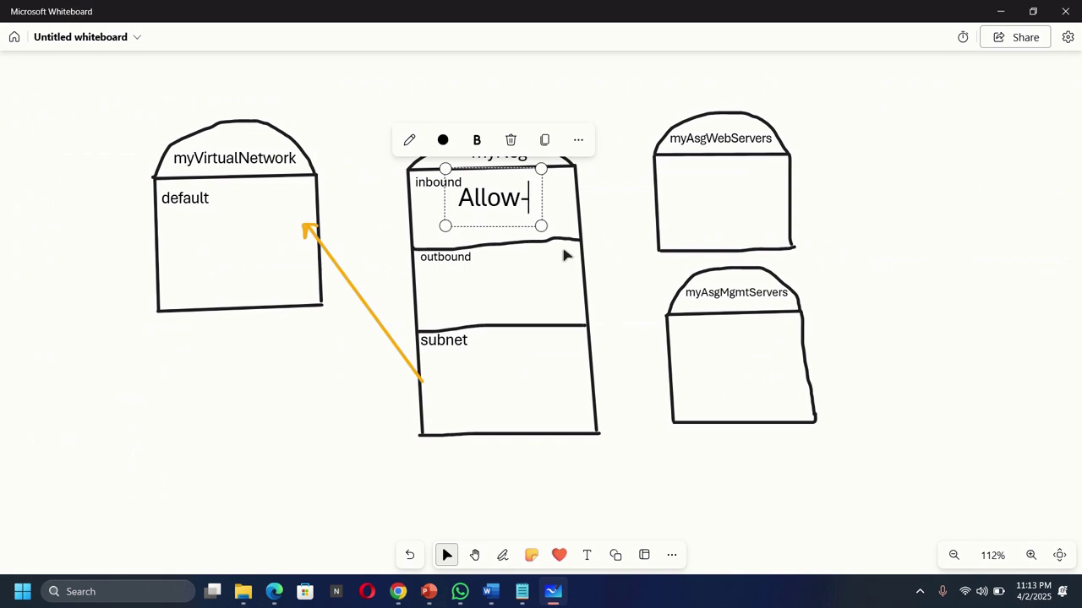
text(Wel)
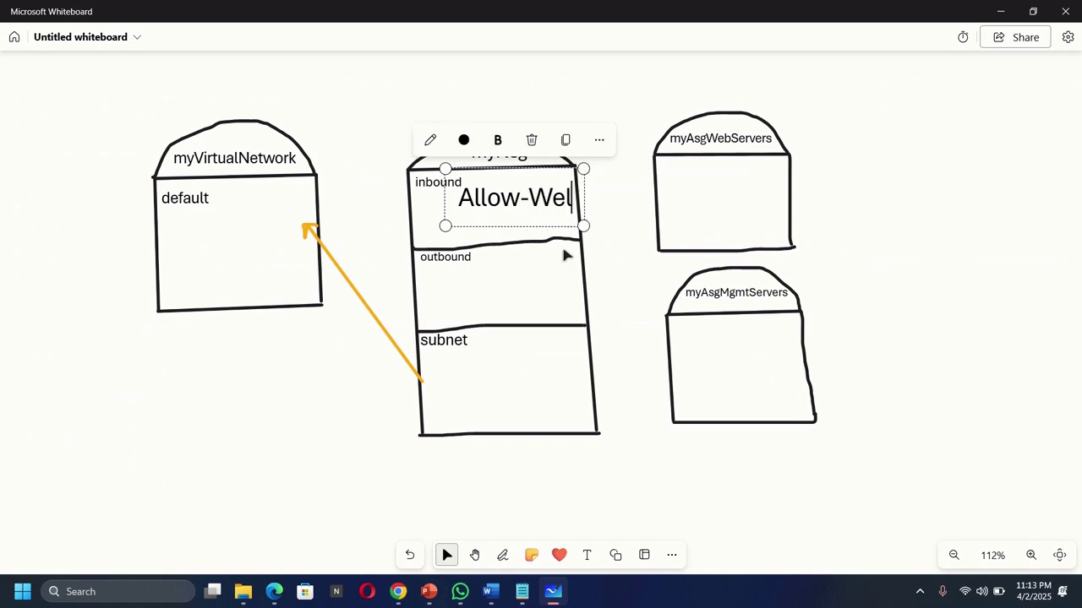
text(-A)
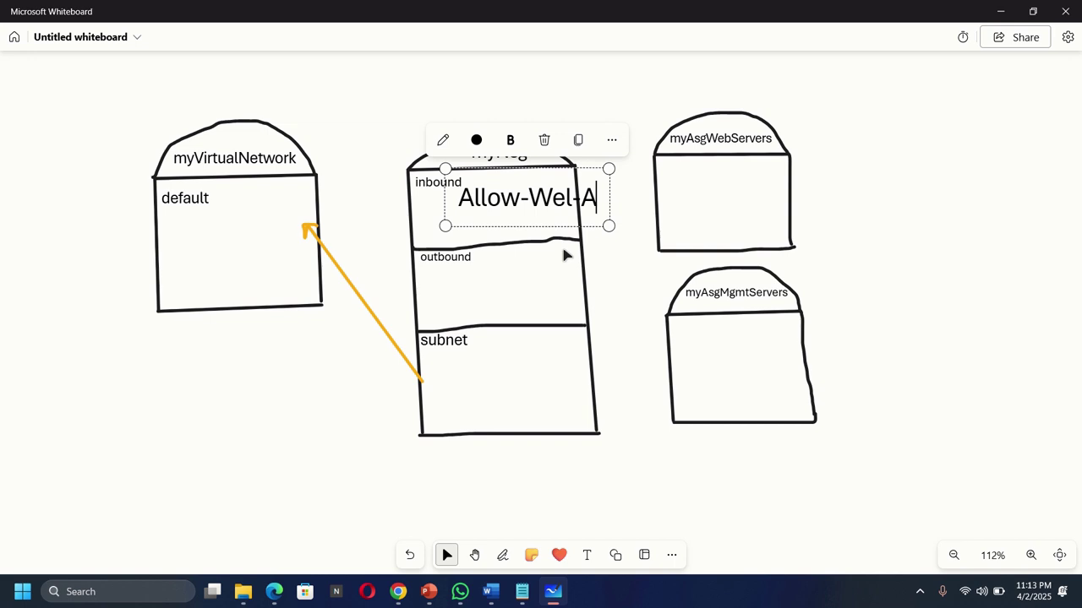
text(ll)
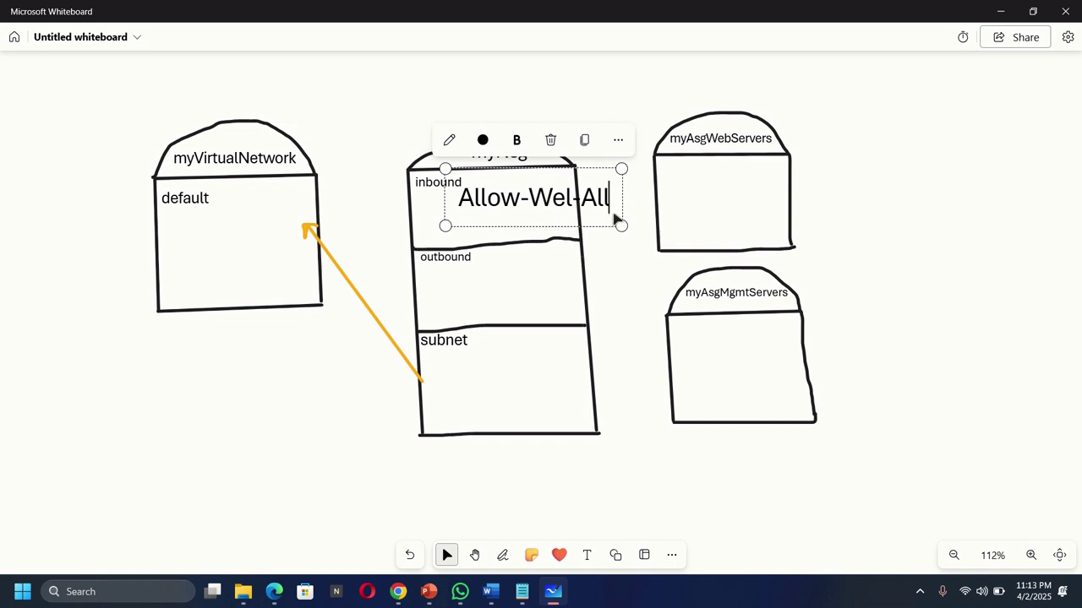
drag(621, 169, 575, 183)
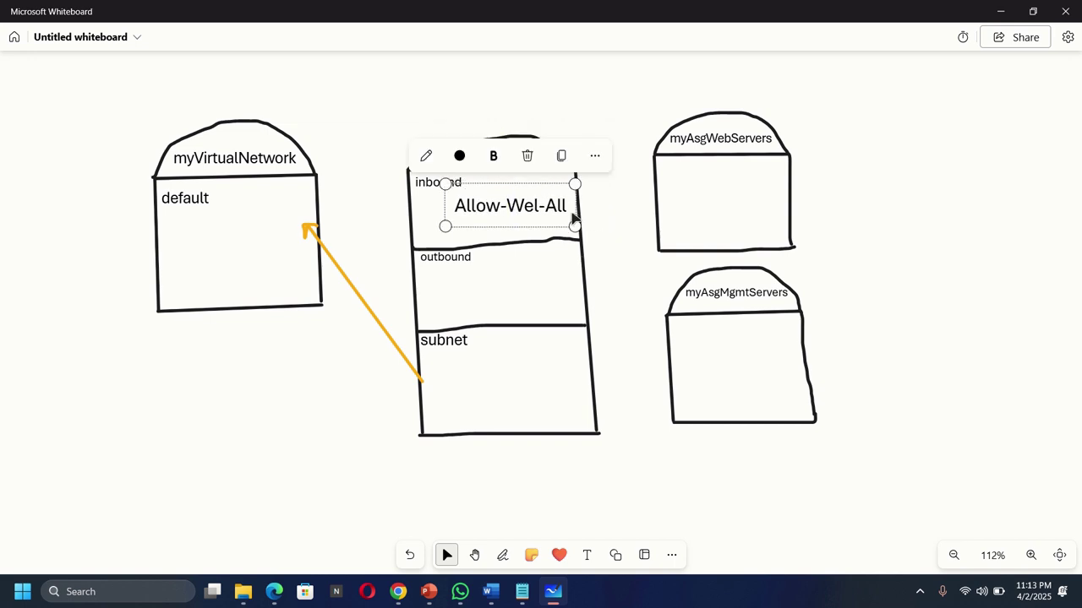
drag(575, 226, 530, 205)
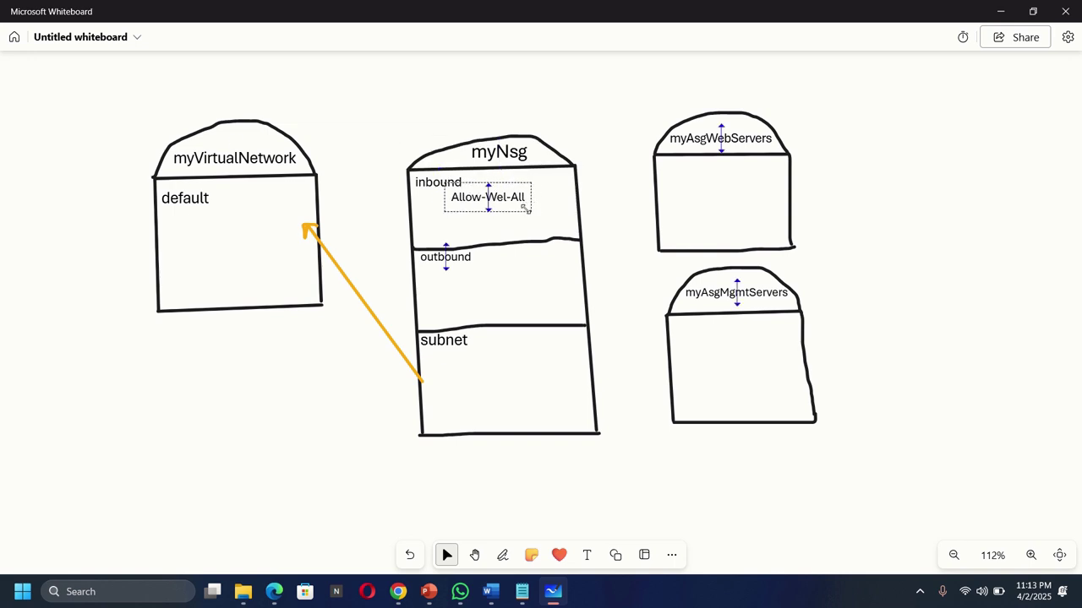
Check the second rule's name in the Azure portal, then add a small Allow-RDP-All text below Allow-Wel-All on the whiteboard.
click(397, 594)
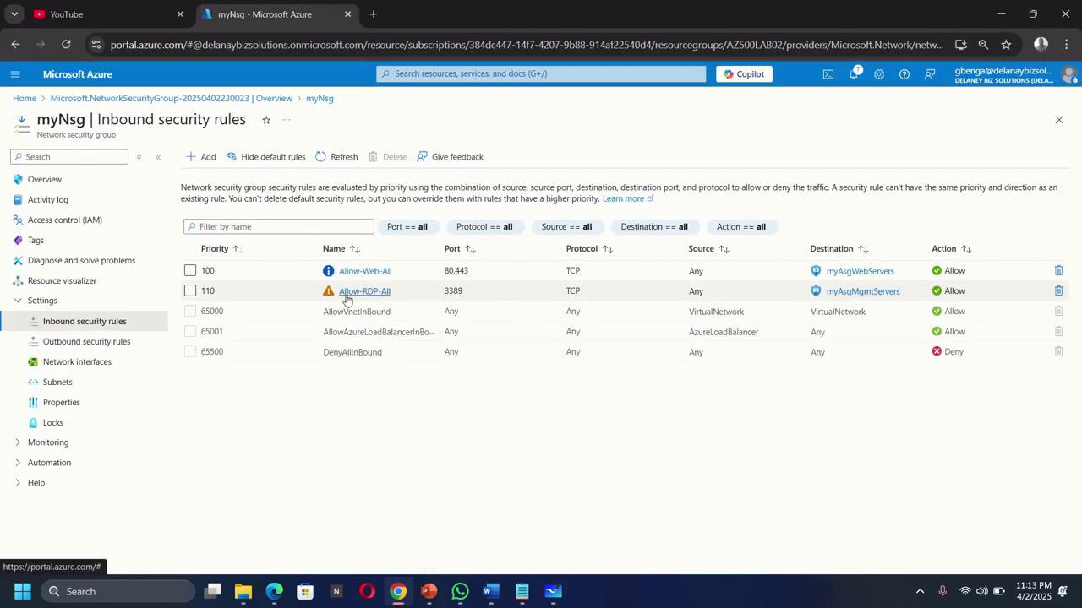
mouse_move(554, 591)
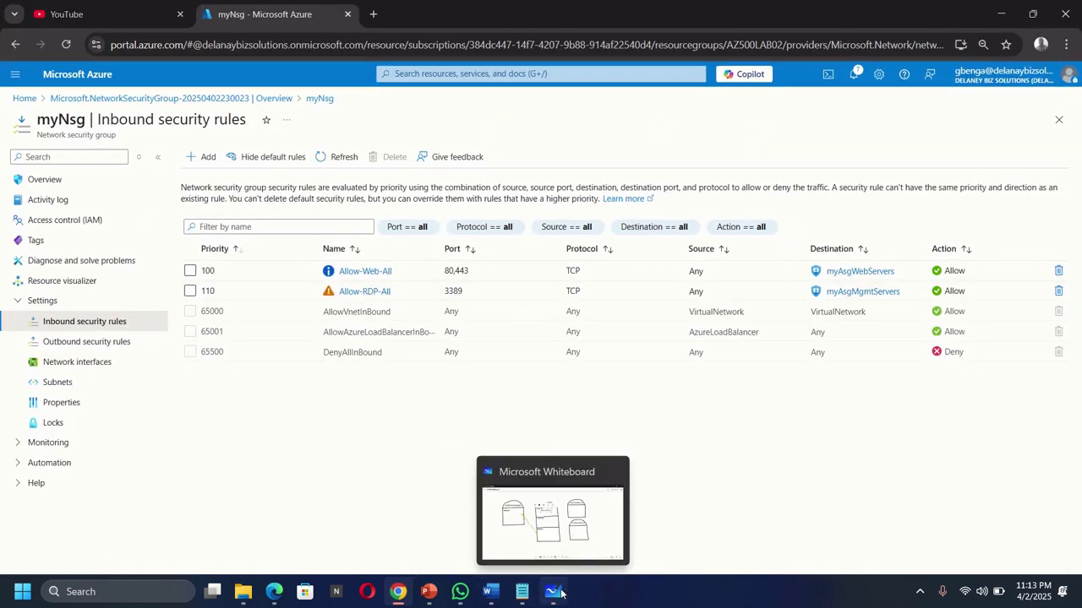
click(562, 522)
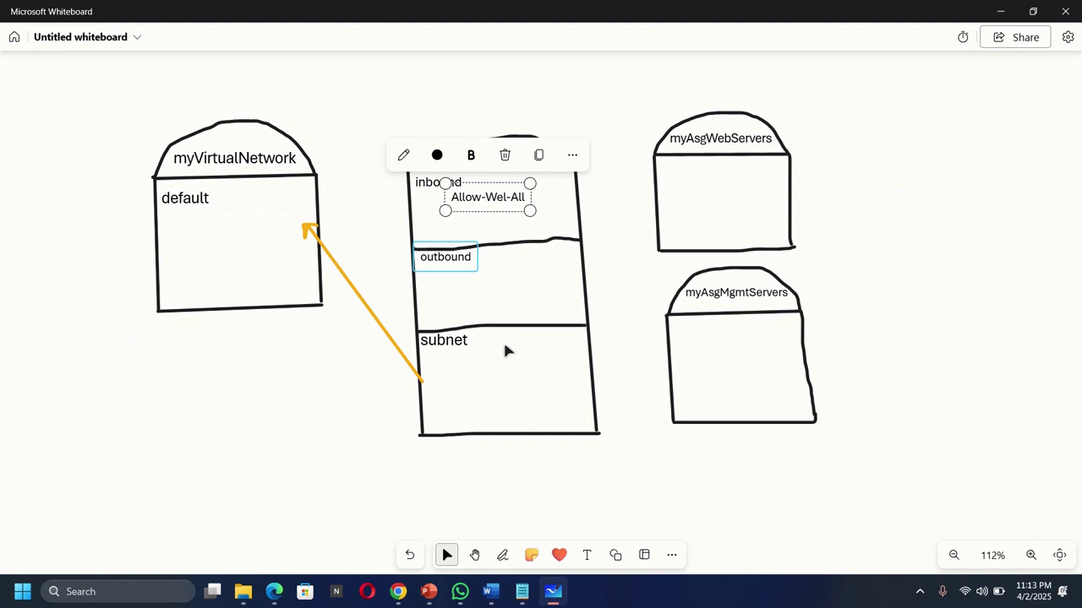
click(587, 555)
click(454, 224)
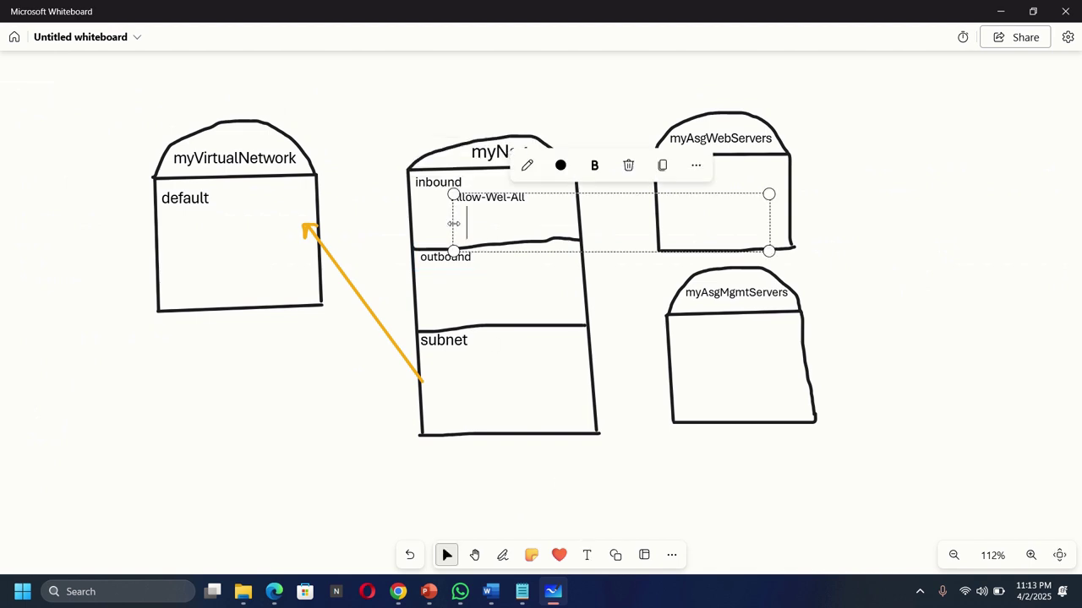
text(All)
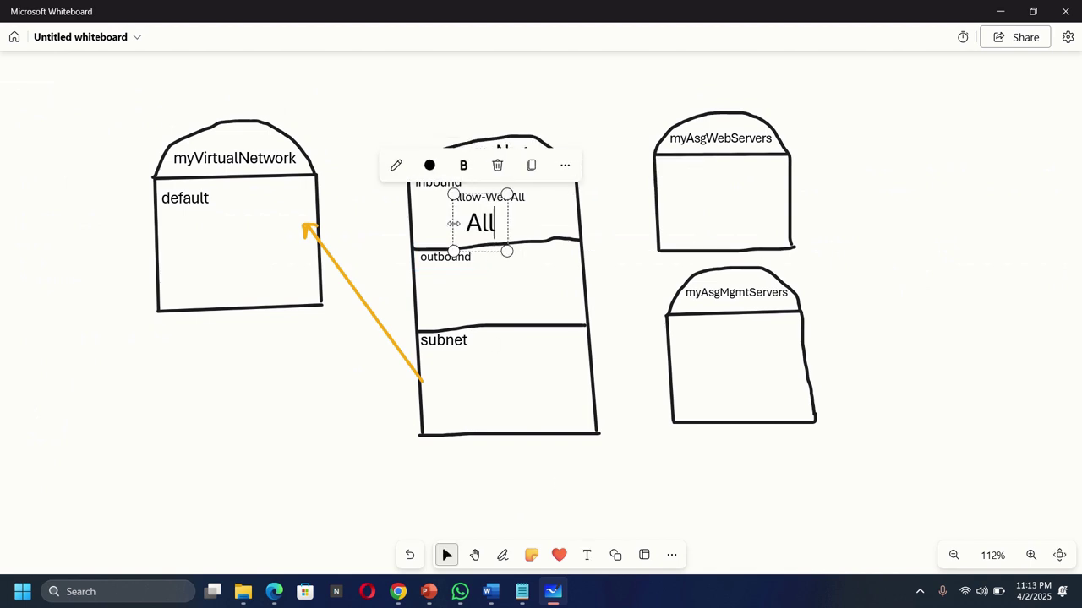
text(ow-)
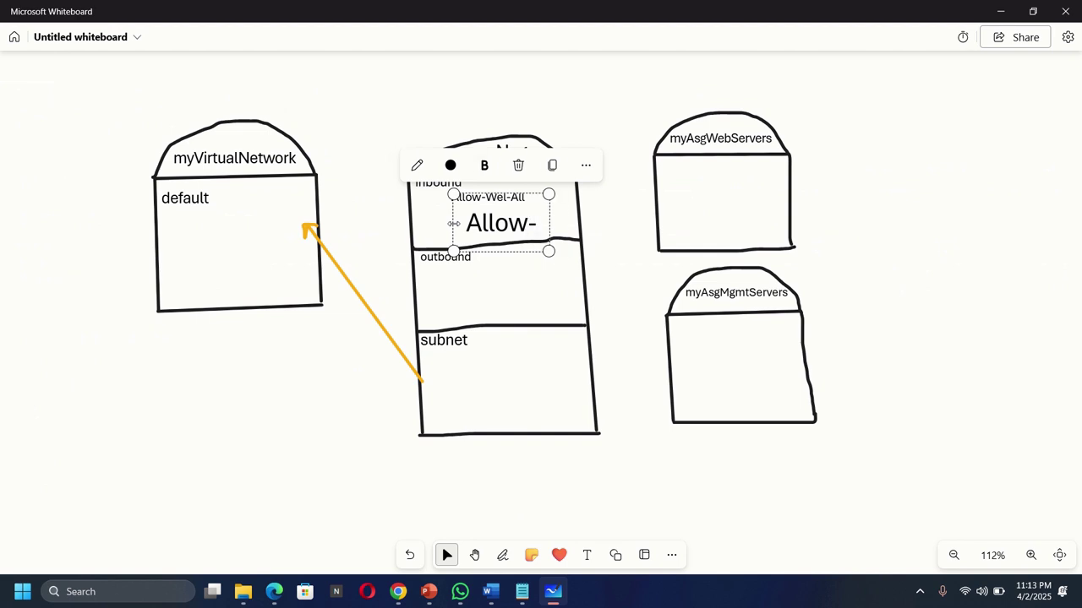
text(RDP-All)
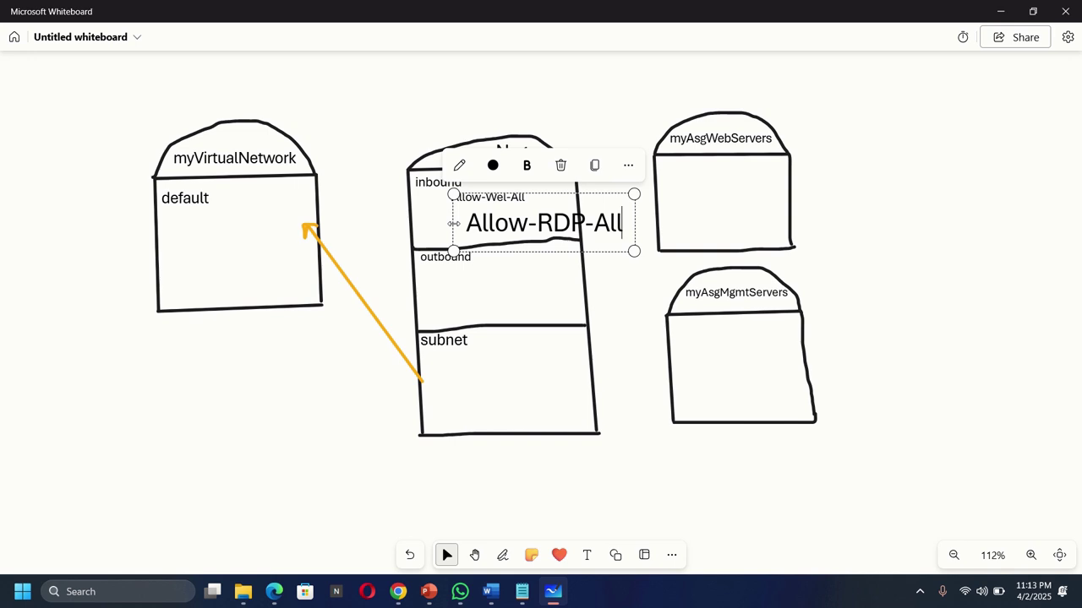
drag(633, 250, 586, 236)
drag(588, 193, 550, 208)
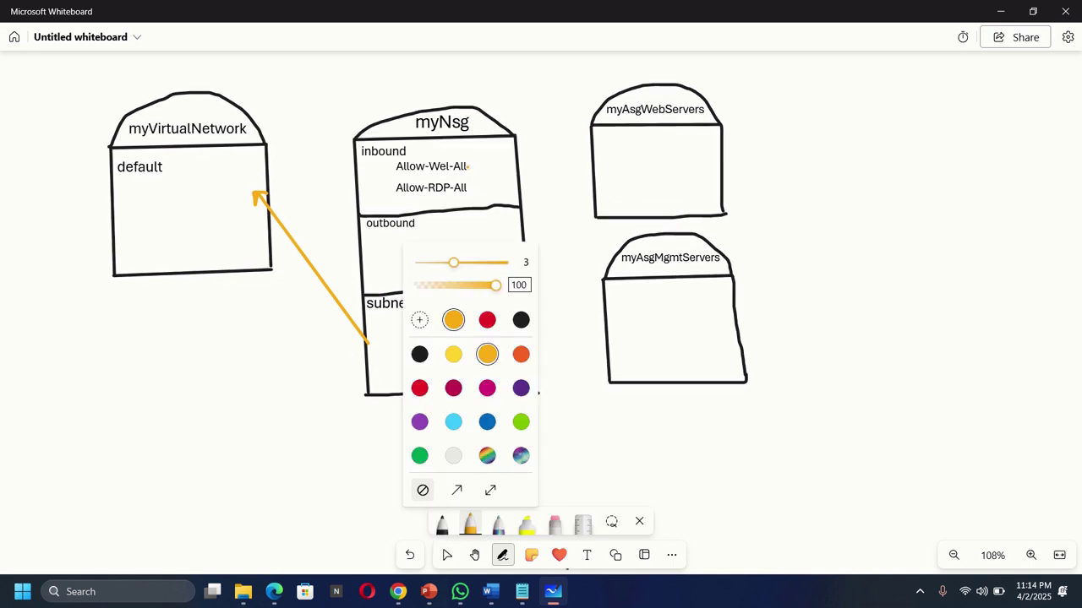
Draw orange pen arrows from Allow-Wel-All to the myAsgWebServers box and from Allow-RDP-All to the myAsgMgmtServers box.
click(466, 166)
drag(466, 166, 591, 149)
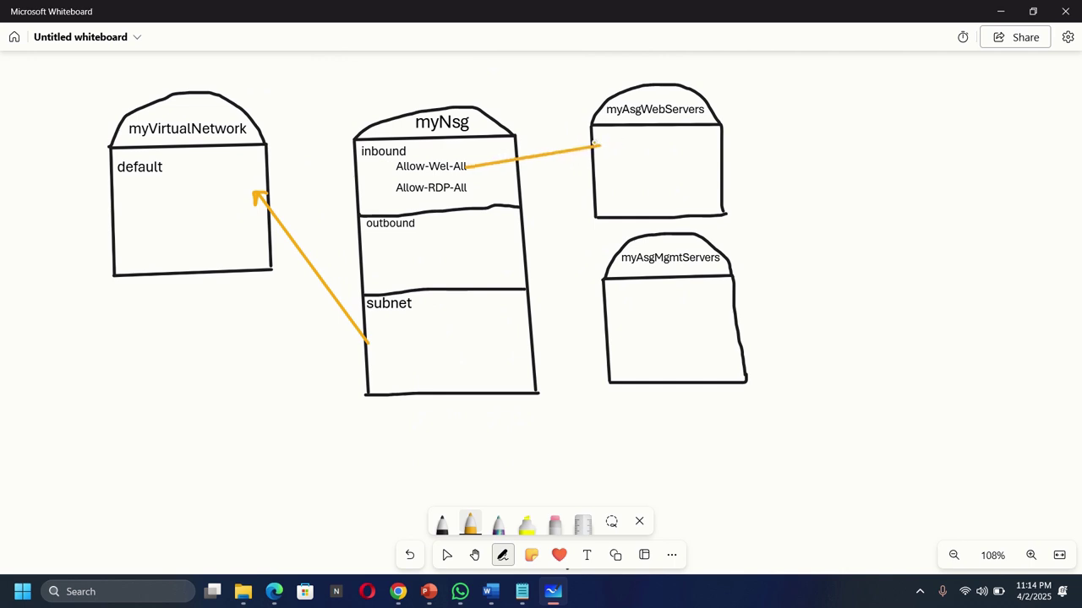
drag(591, 137, 607, 147)
mouse_move(470, 188)
mouse_down()
mouse_move(511, 208)
mouse_move(601, 299)
mouse_up()
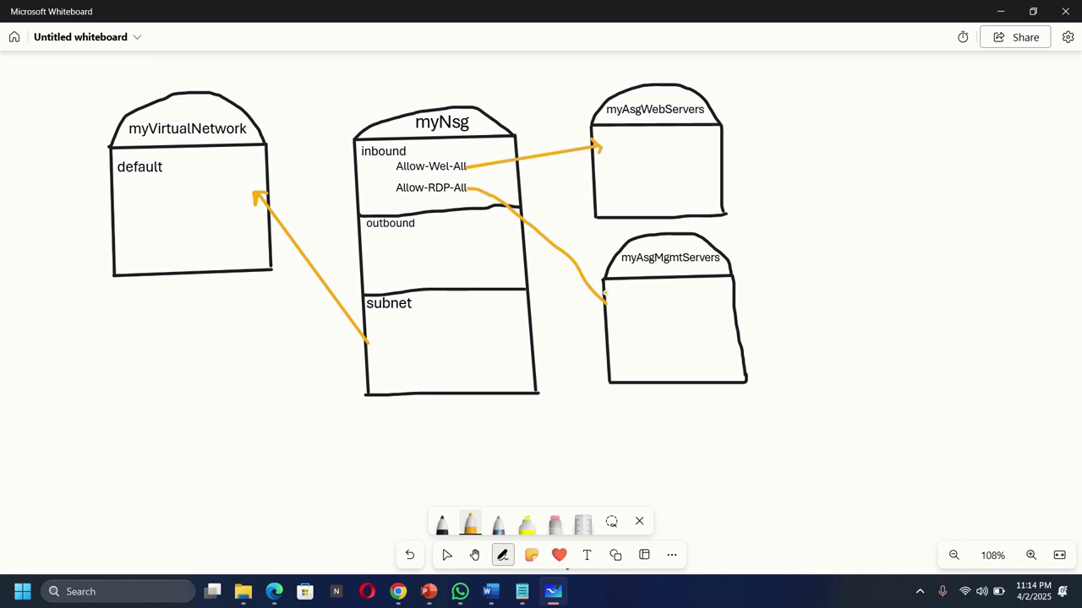
drag(604, 293, 610, 307)
Add the text 80,443 inside the myAsgWebServers box and shrink it to fit.
click(587, 555)
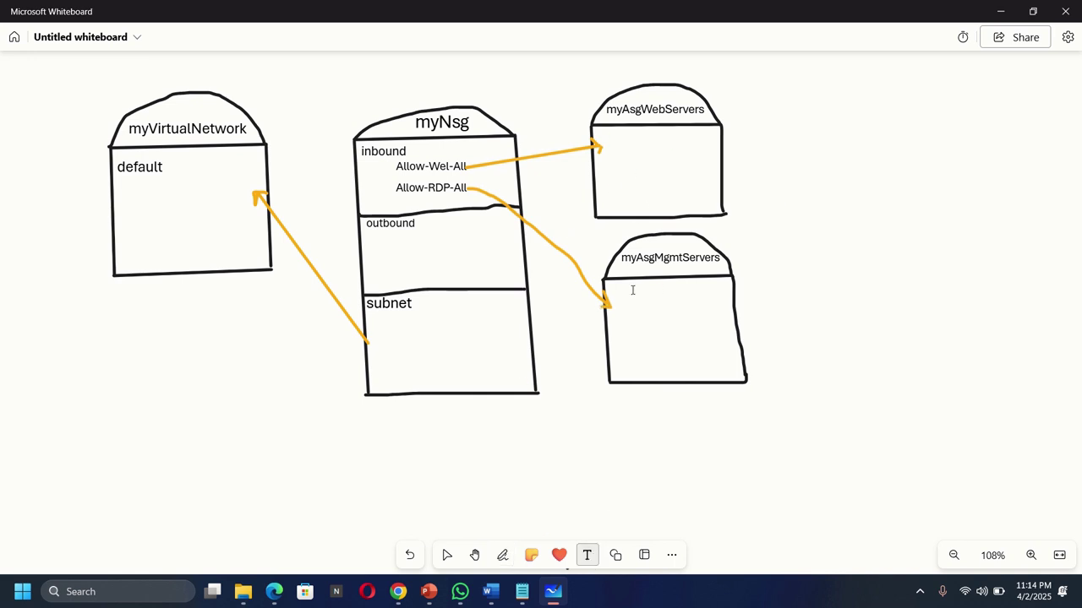
click(614, 147)
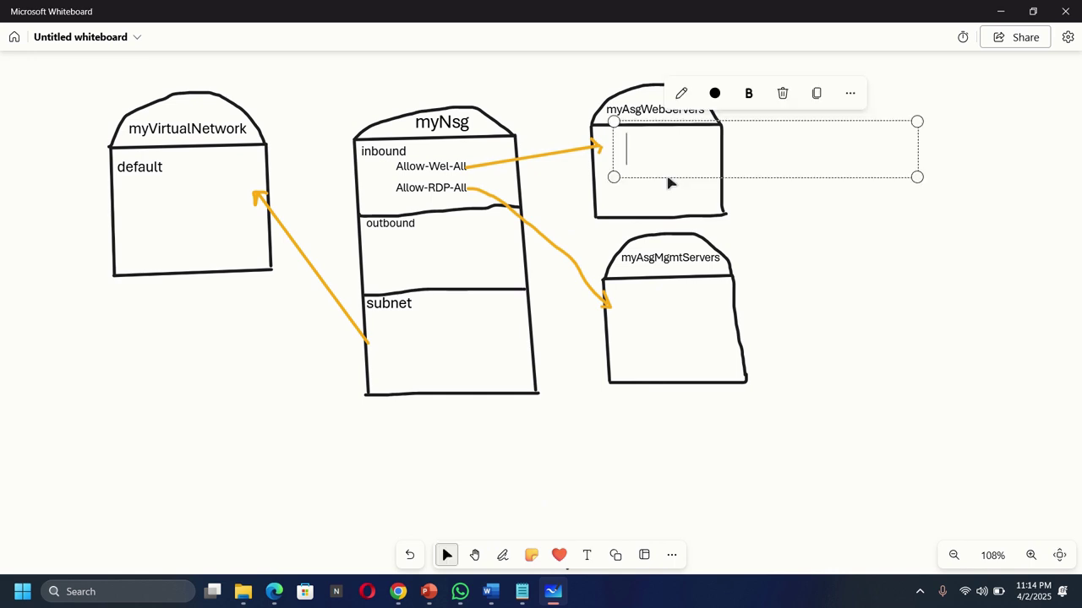
text(8)
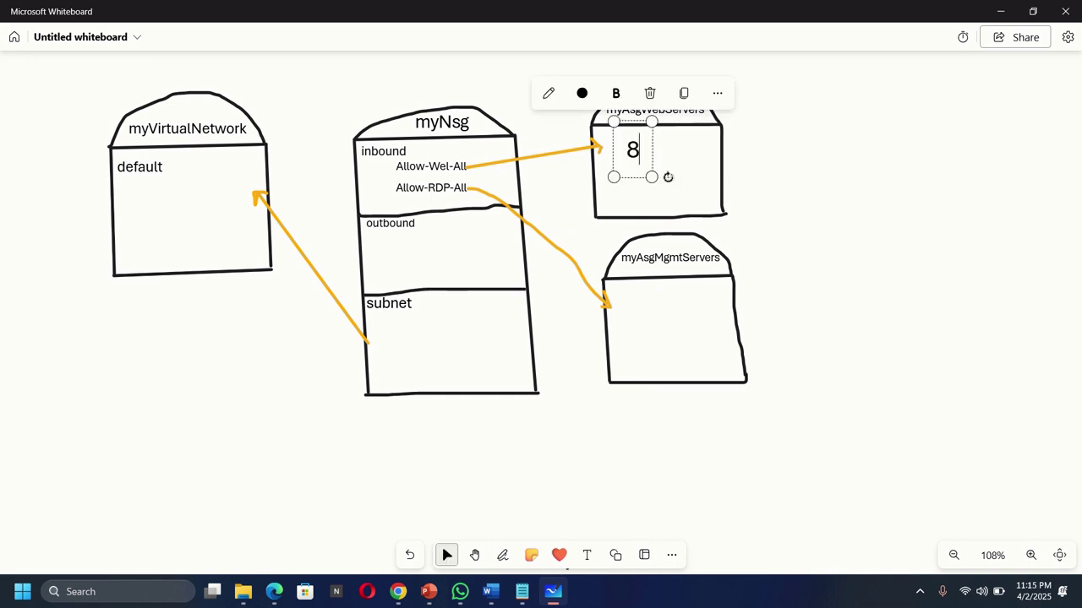
text(0,)
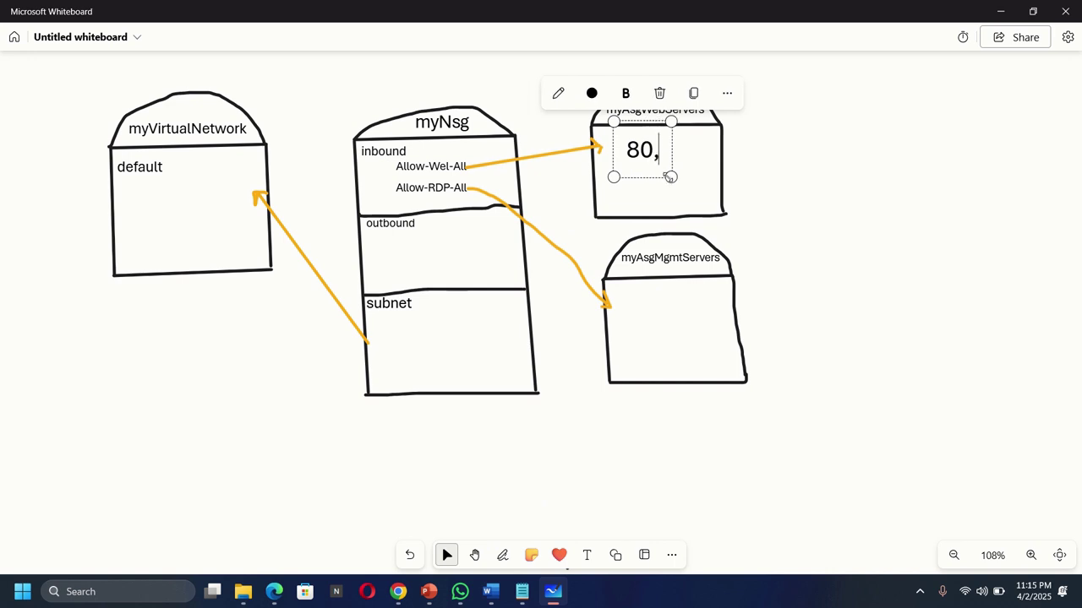
text(443)
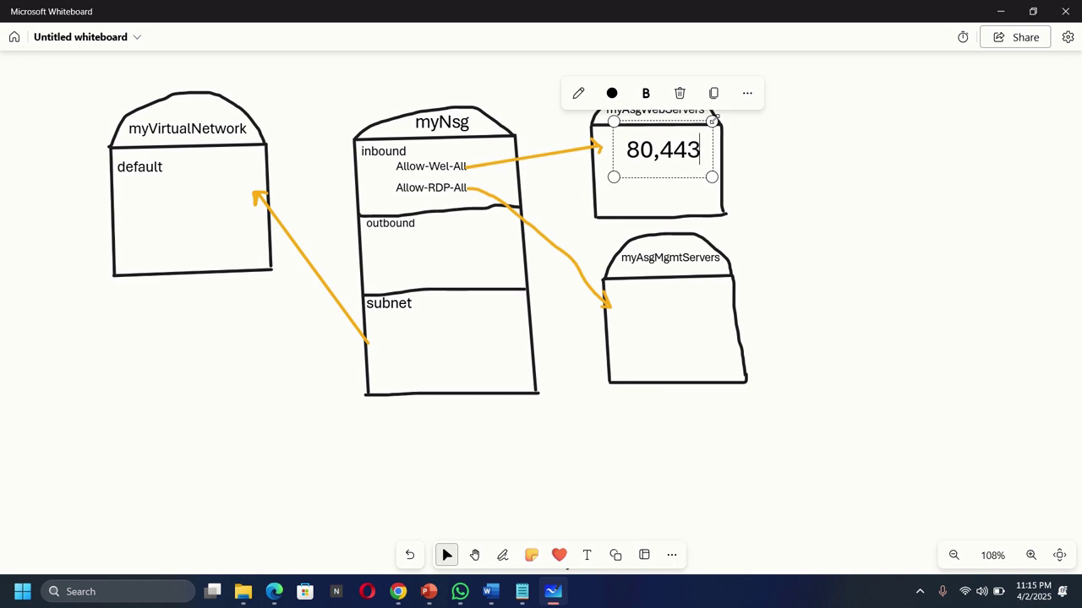
click(705, 135)
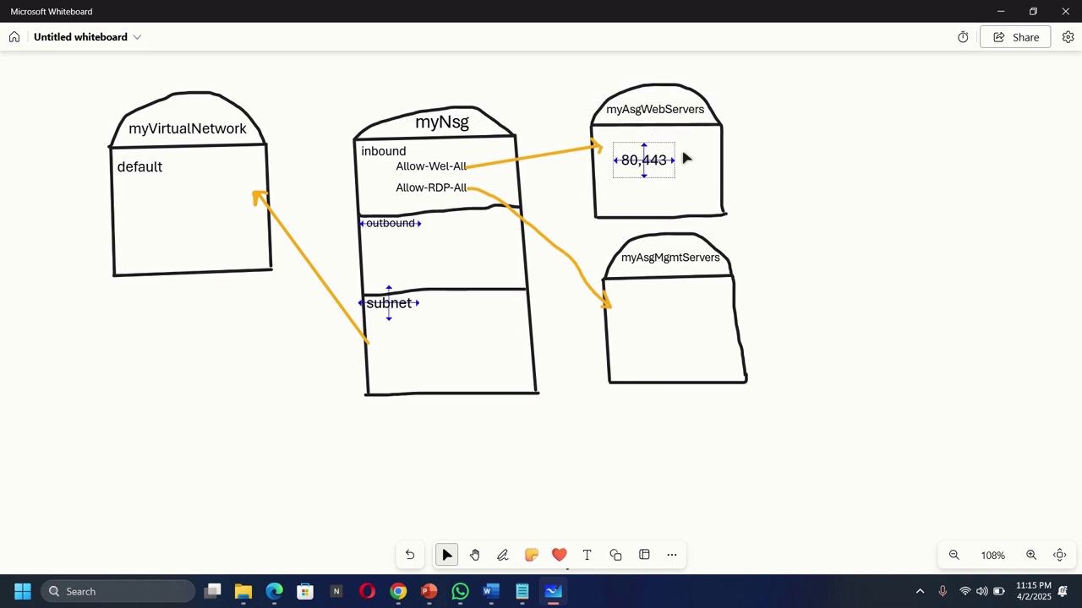
click(674, 160)
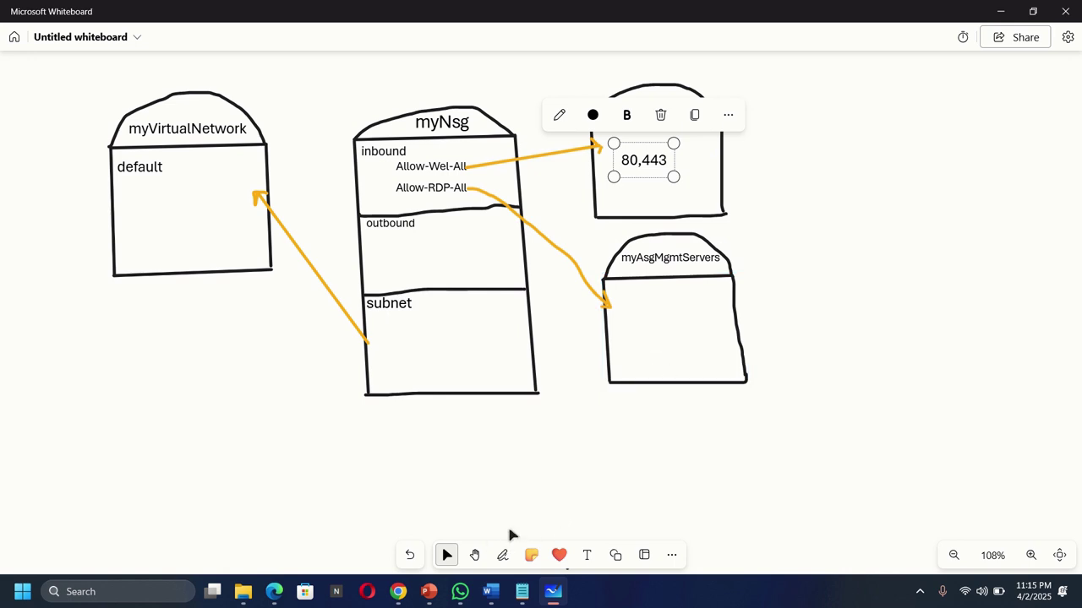
Add the text 3389 inside the myAsgMgmtServers box and shrink it to fit.
click(587, 555)
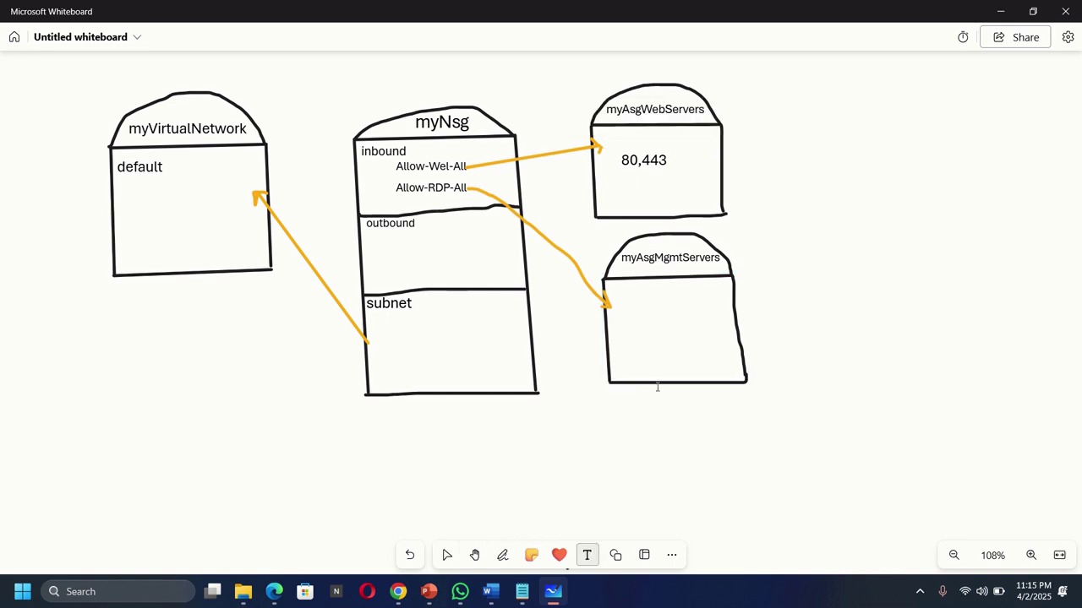
click(636, 317)
text(RD)
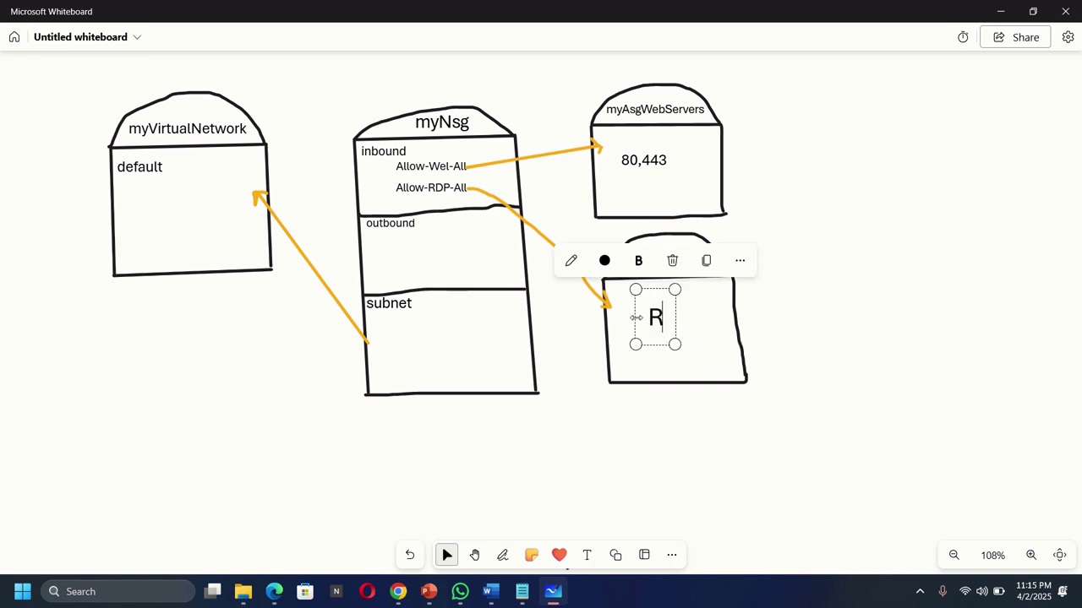
key(BackSpace)
key(BackSpace)
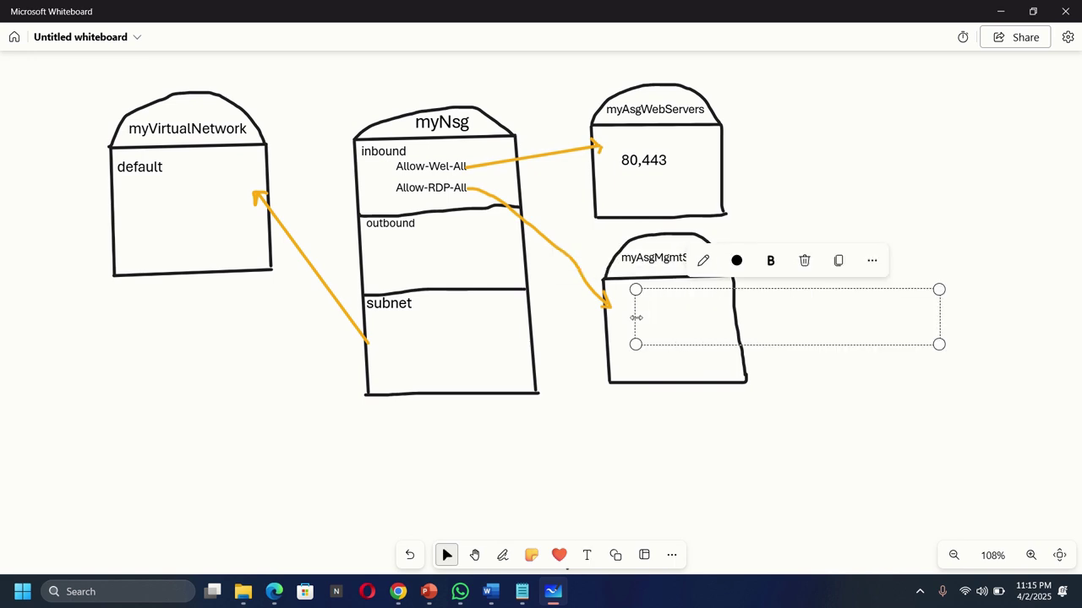
text(3389)
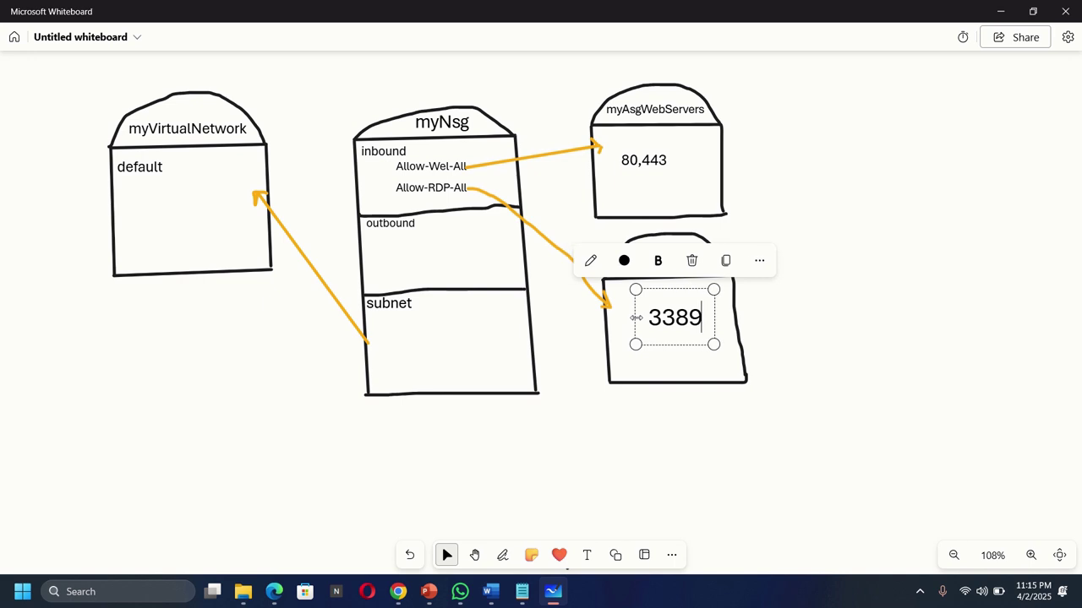
drag(714, 290, 691, 306)
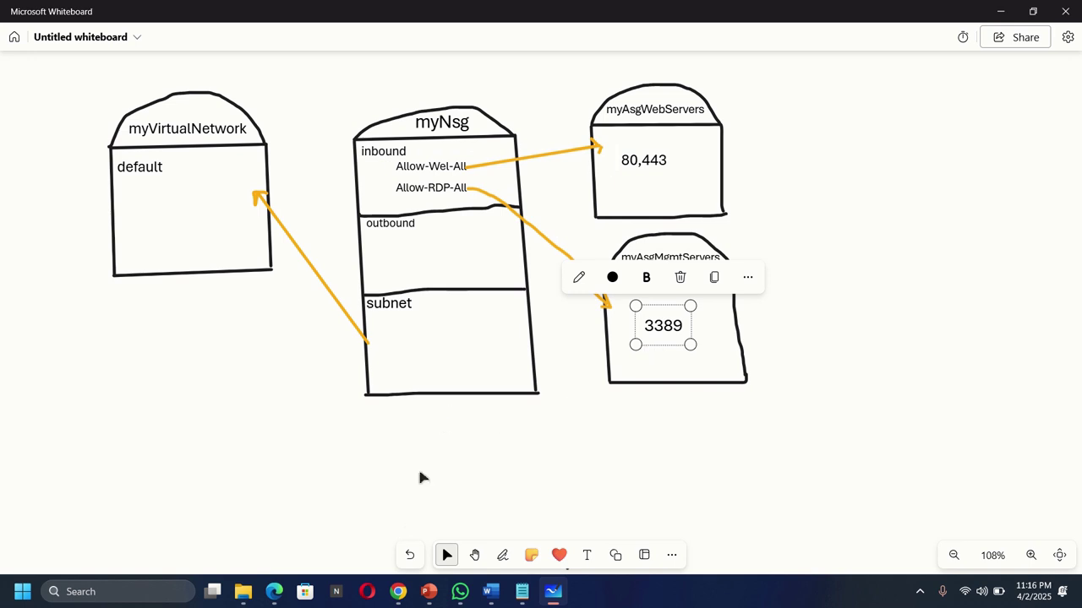
Switch to the Azure portal in Chrome, find the Virtual machines service and start creating an Azure virtual machine.
click(398, 592)
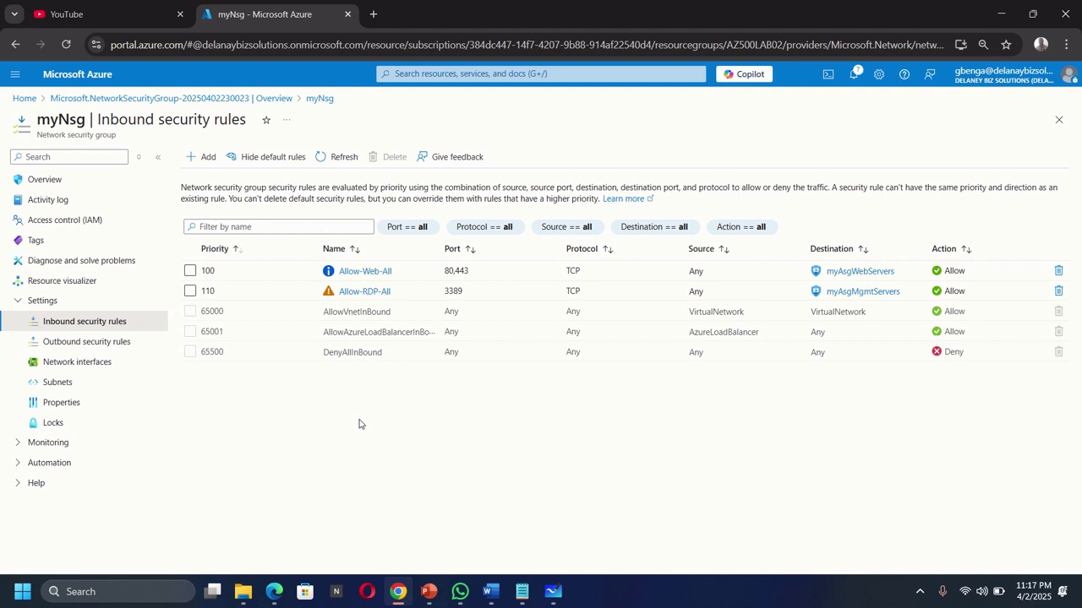
click(446, 74)
text(v)
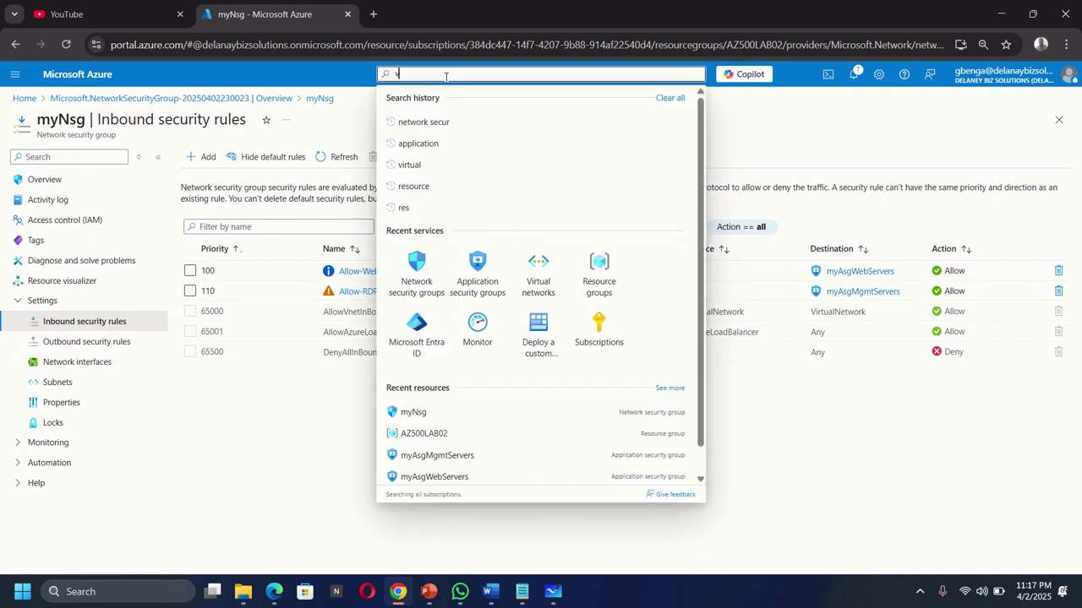
text(ir)
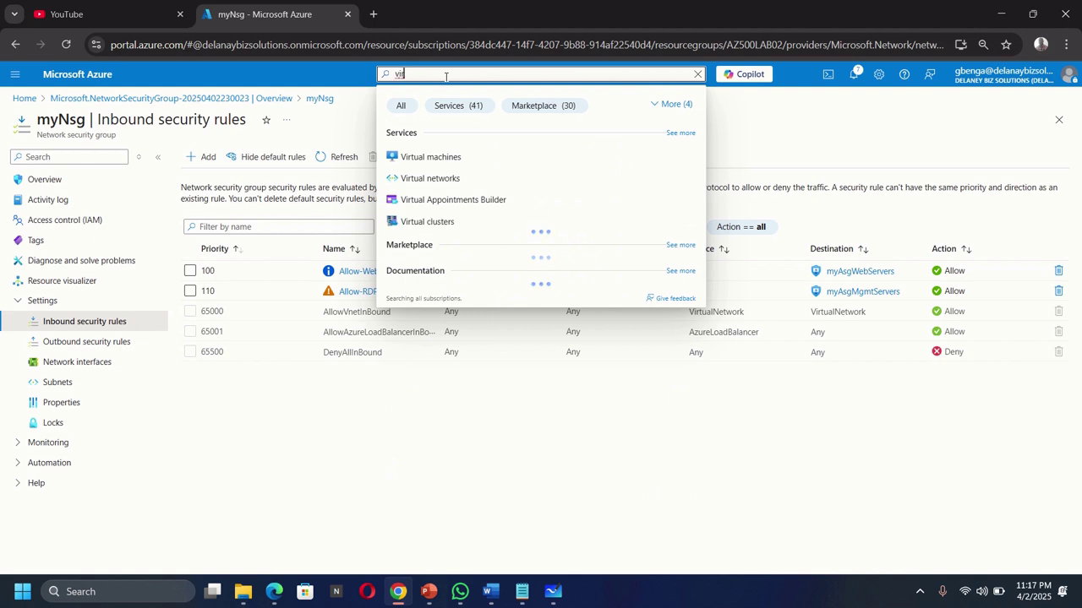
click(446, 158)
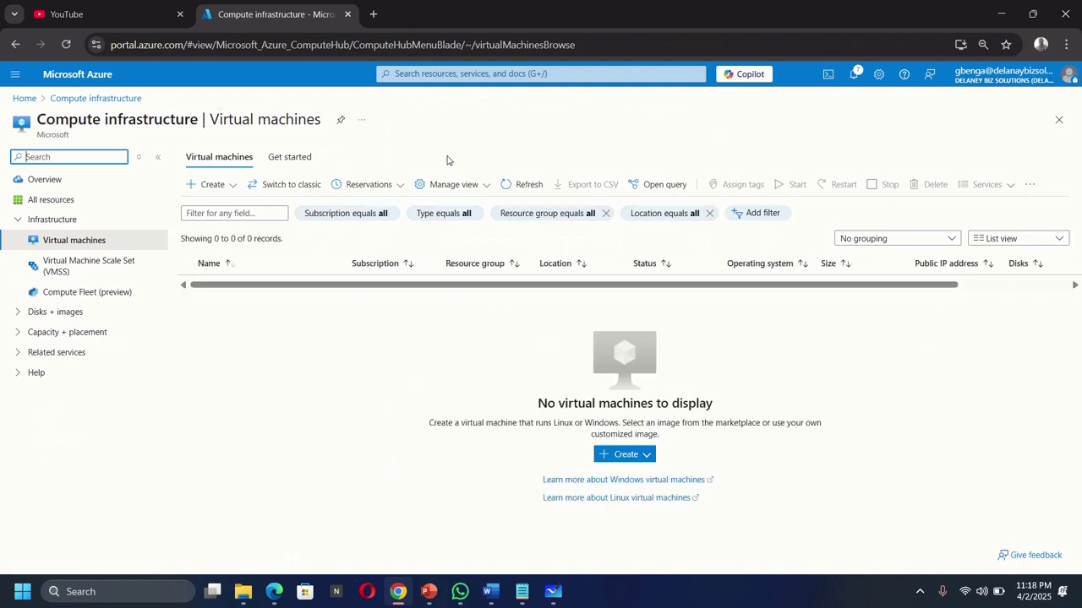
click(222, 184)
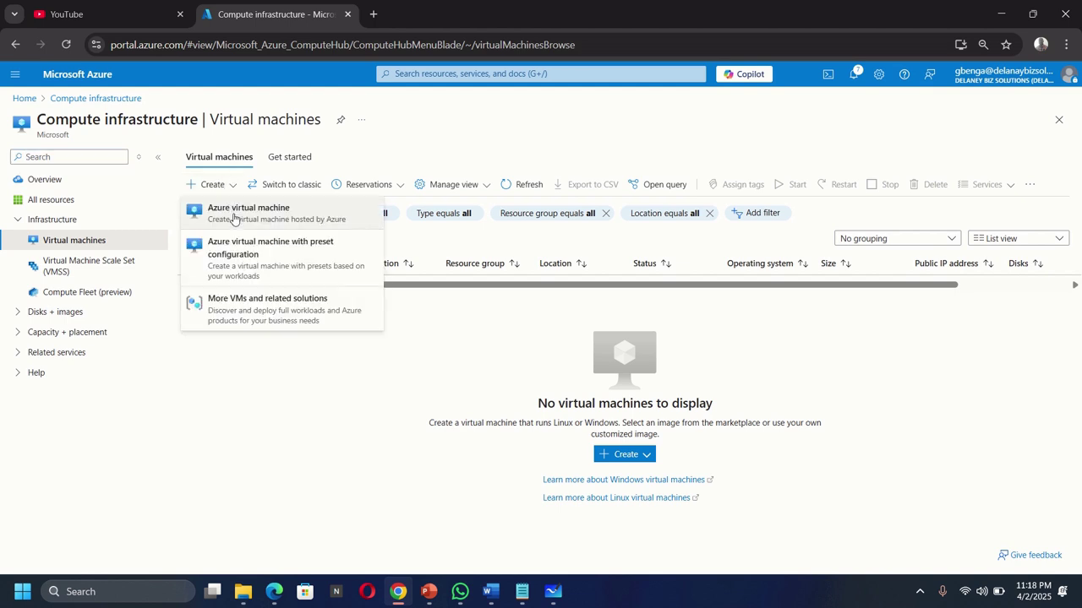
click(233, 216)
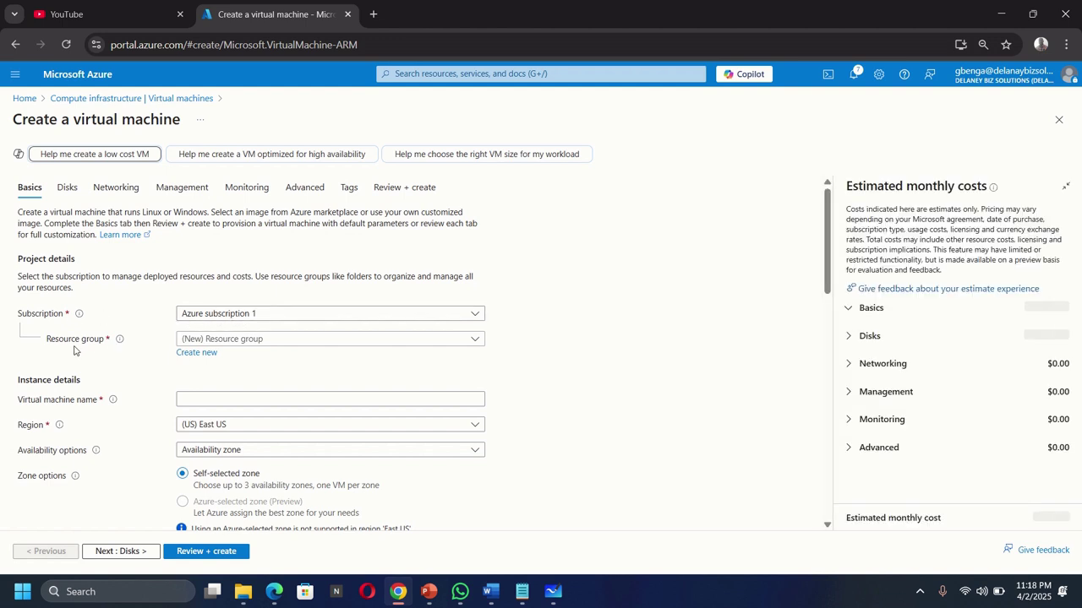
Assign the virtual machine to resource group AZ500LAB02 and name it myVmWeb.
click(259, 342)
click(212, 387)
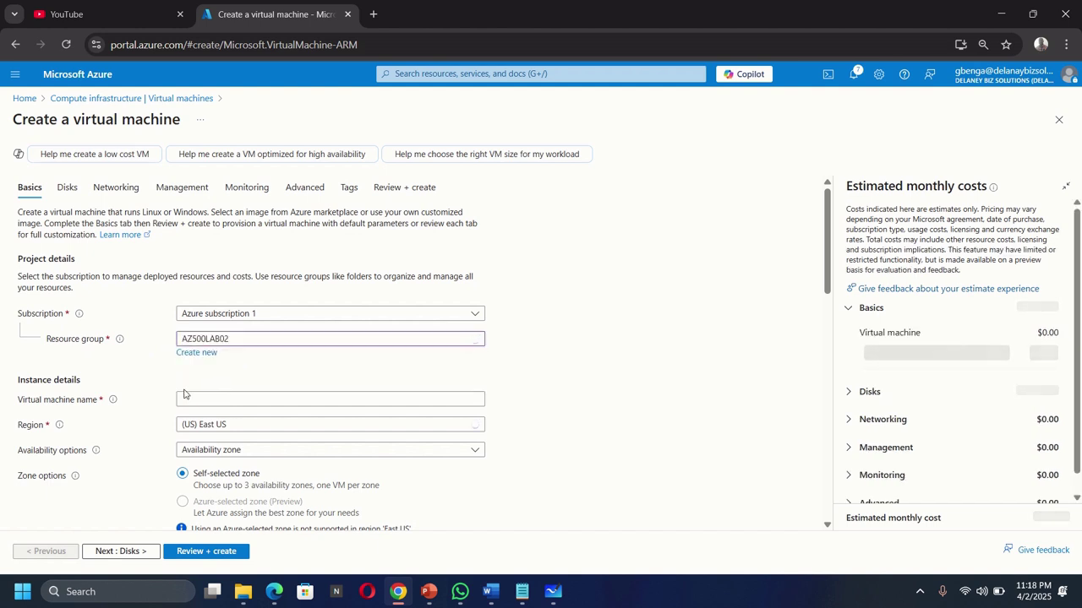
scroll(183, 394, down, 1)
click(203, 328)
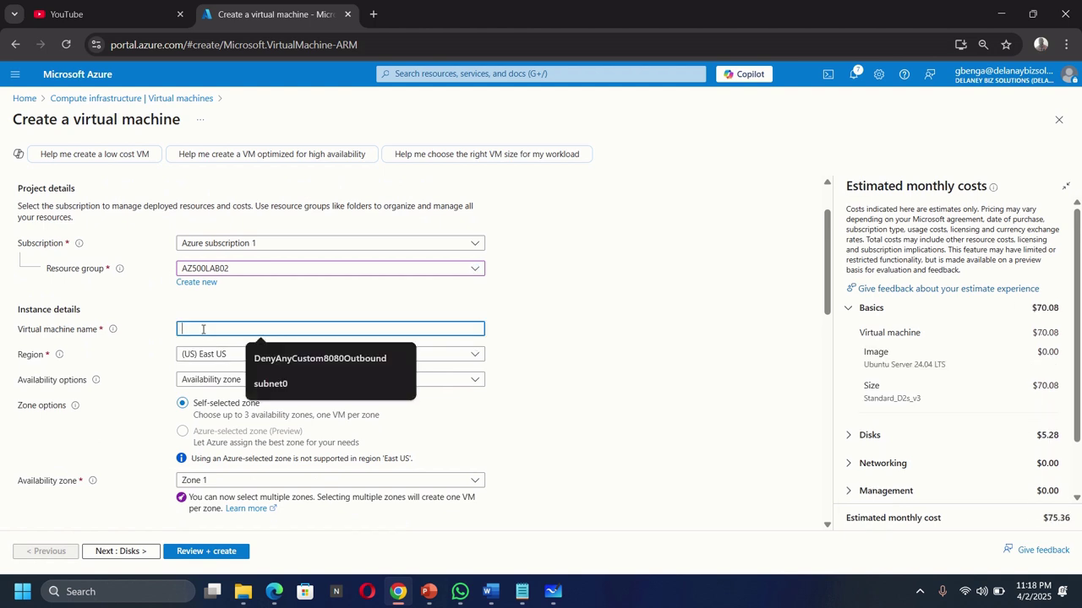
text(my)
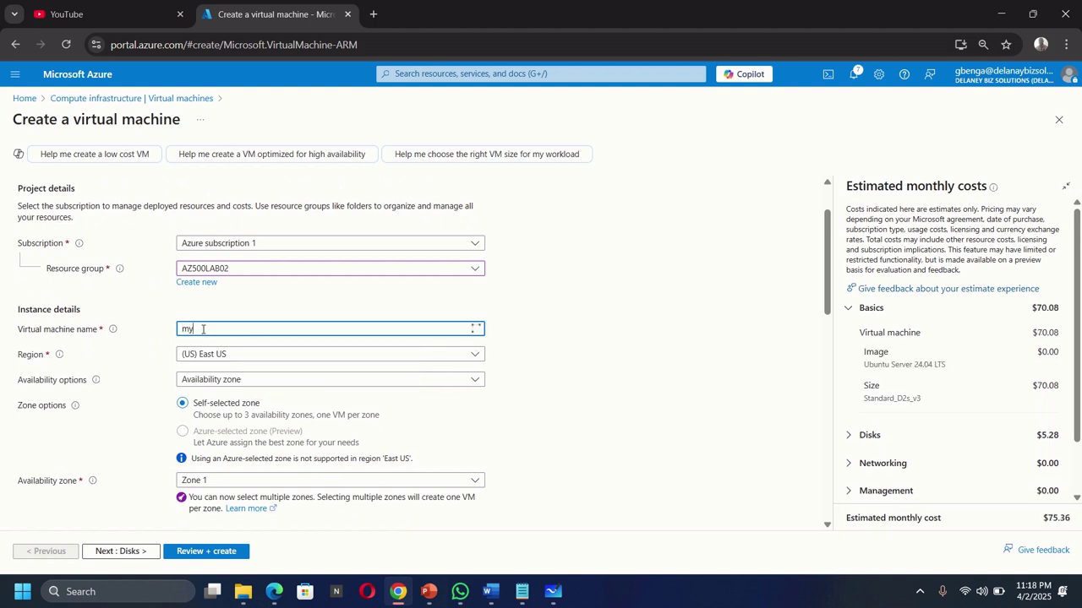
text(VmWeb)
Set the availability options to No infrastructure redundancy required and the security type to Standard.
mouse_move(97, 379)
click(209, 381)
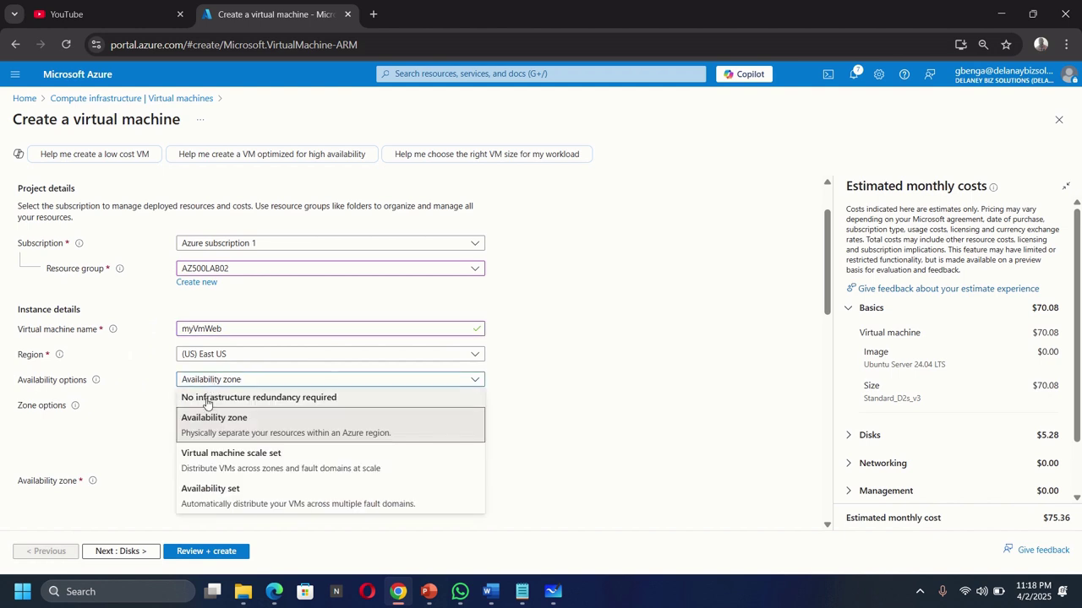
click(207, 398)
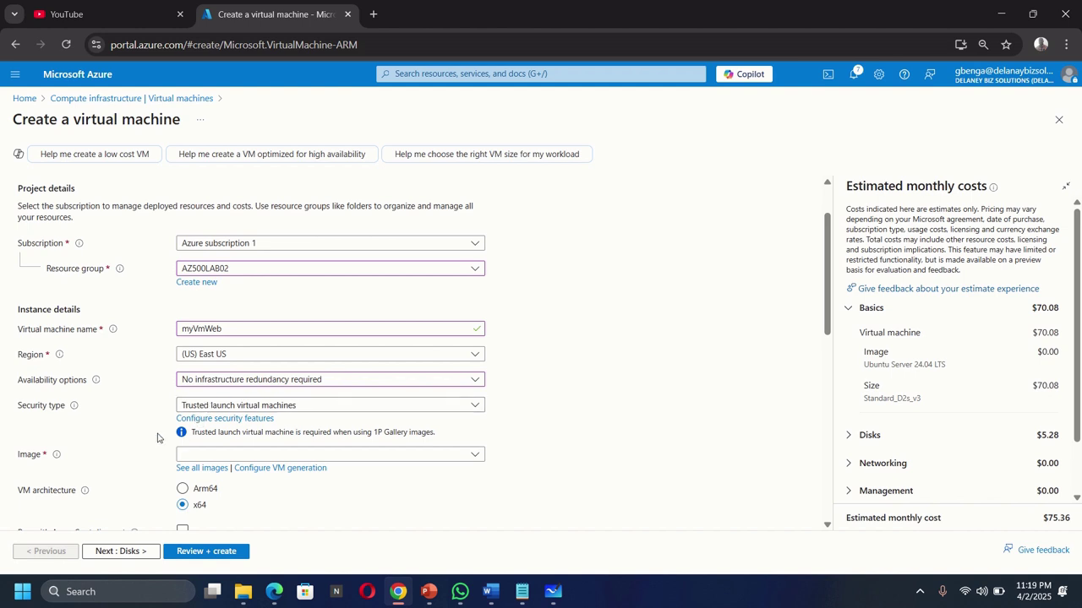
click(212, 405)
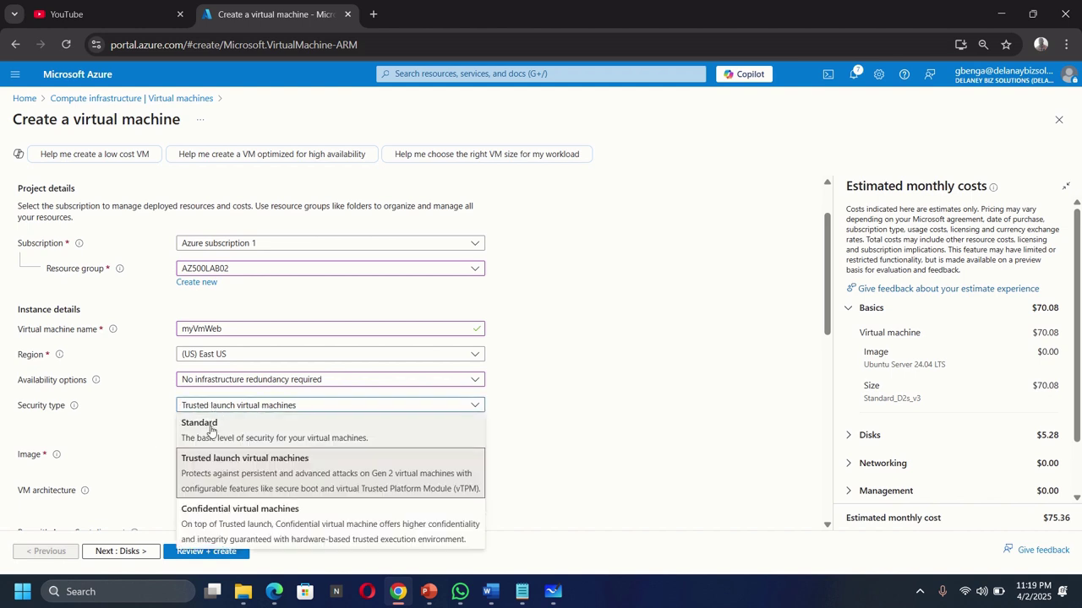
click(212, 429)
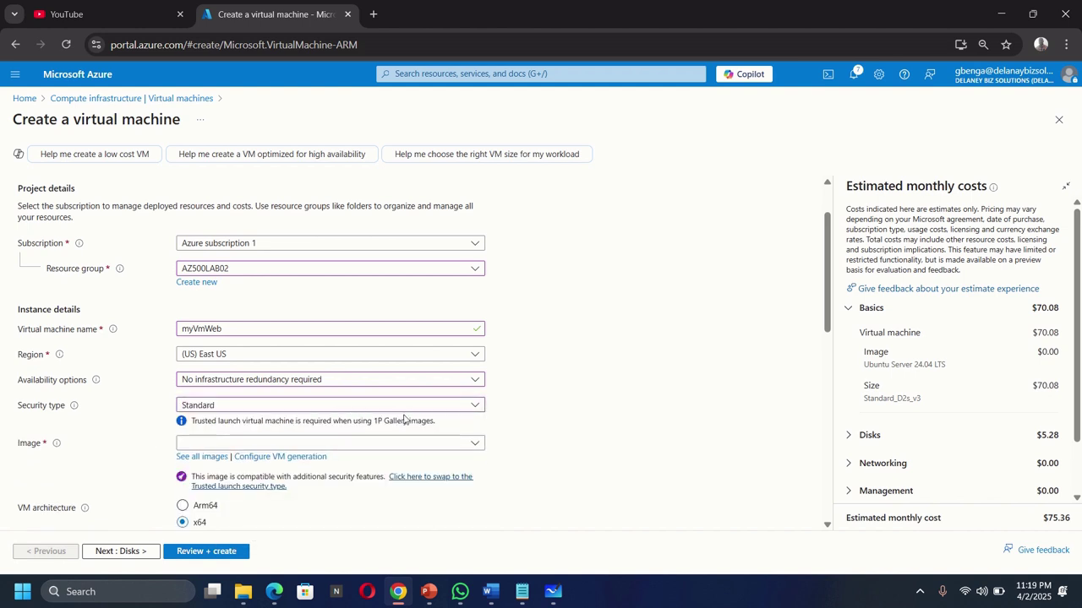
Choose Windows Server 2022 Datacenter: Azure Edition - x64 Gen2 as the virtual machine's image.
scroll(540, 406, down, 2)
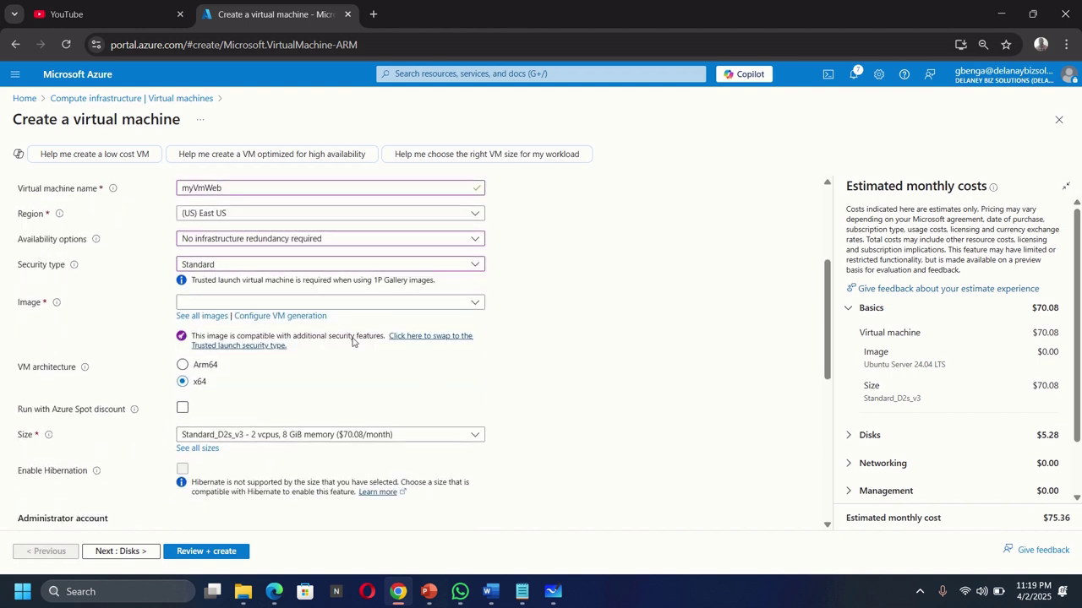
click(366, 302)
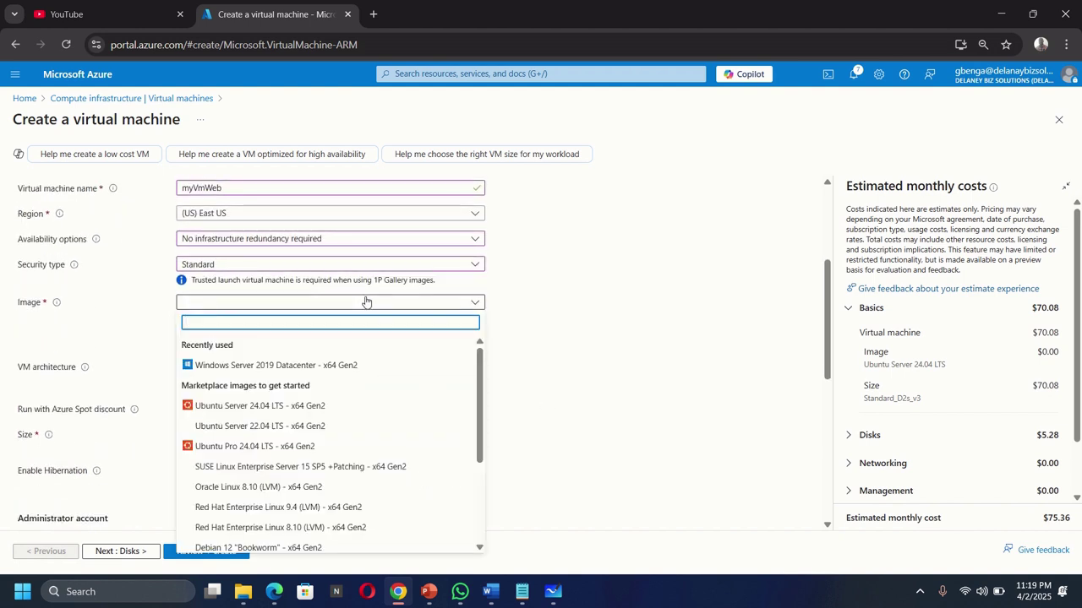
text(window)
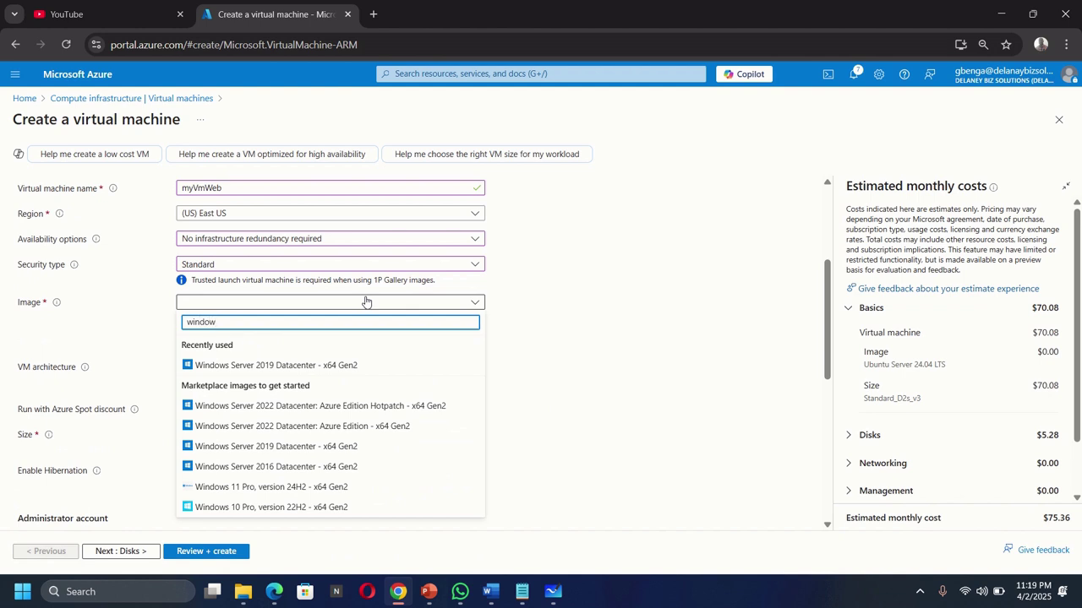
click(280, 426)
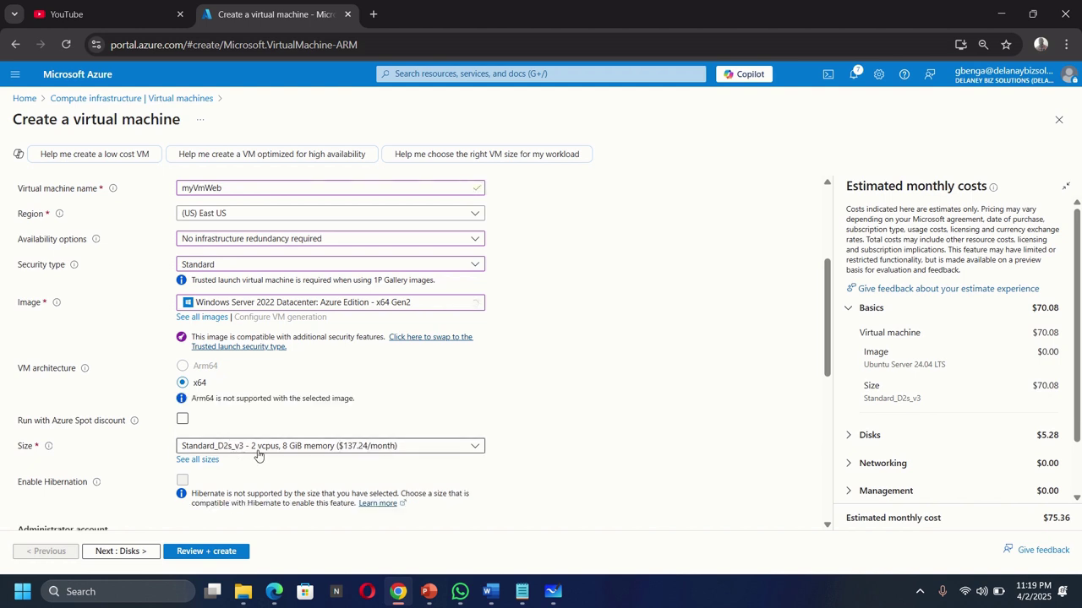
Set the virtual machine's administrator username to Student.
scroll(258, 455, down, 2)
scroll(257, 454, down, 1)
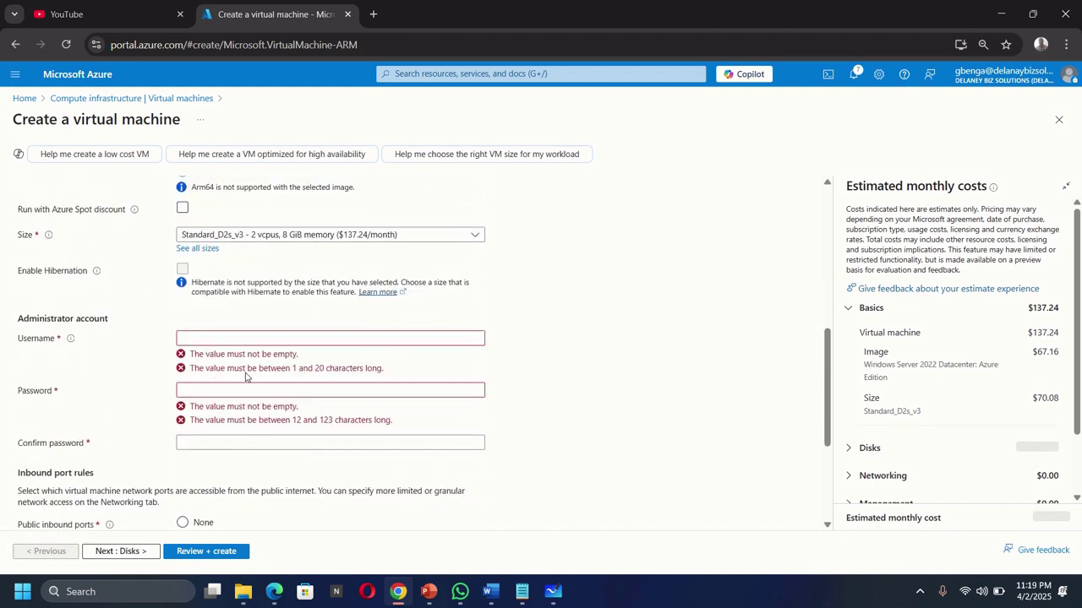
click(242, 339)
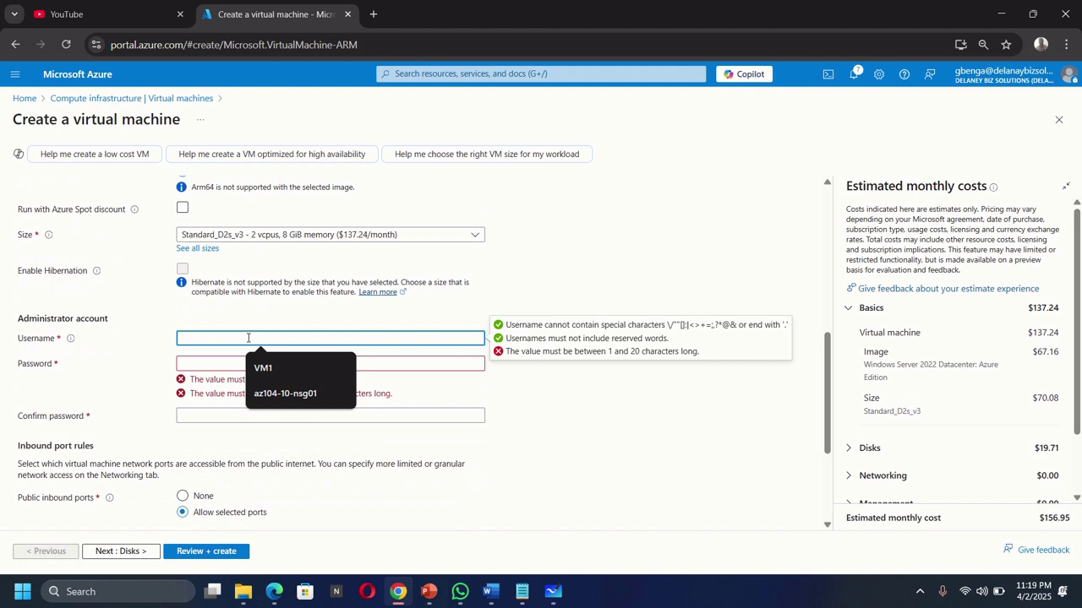
text(Stud)
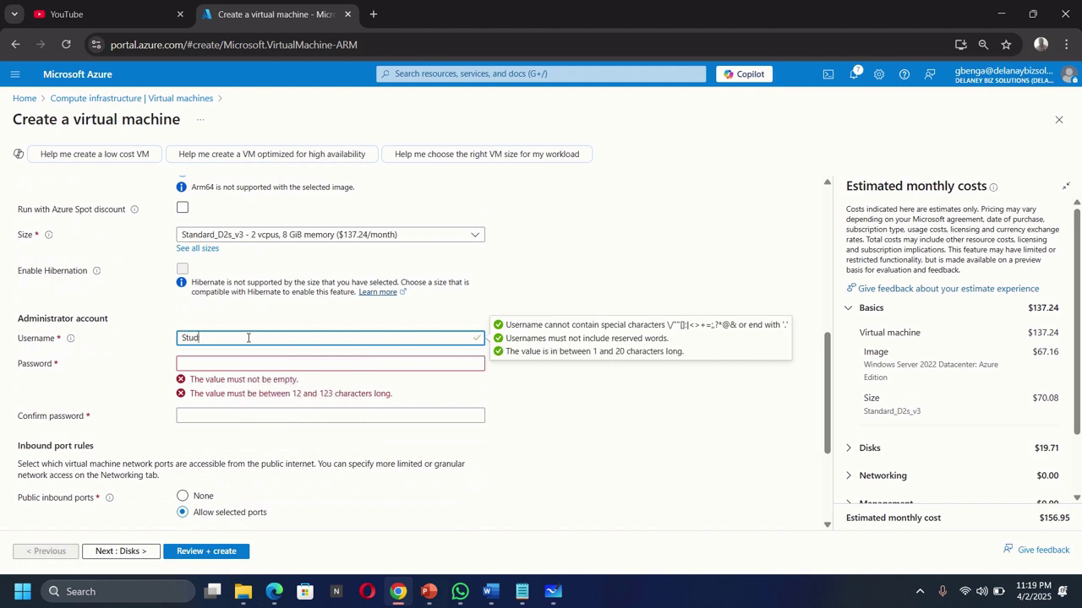
text(ent)
Enter the administrator account password and repeat it in the confirmation field.
click(231, 363)
text(P)
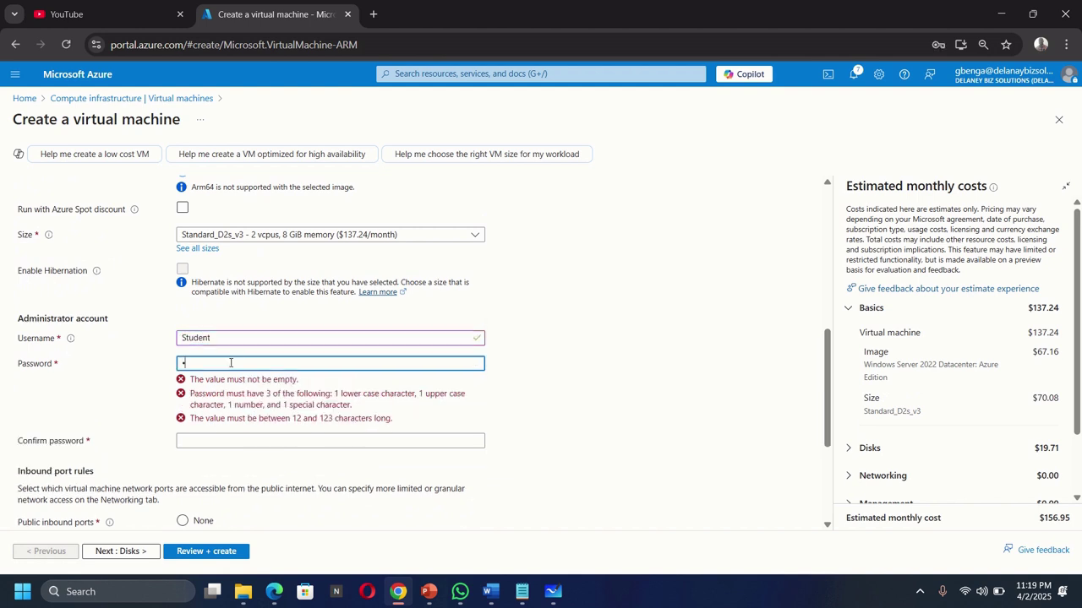
text(•••••••••)
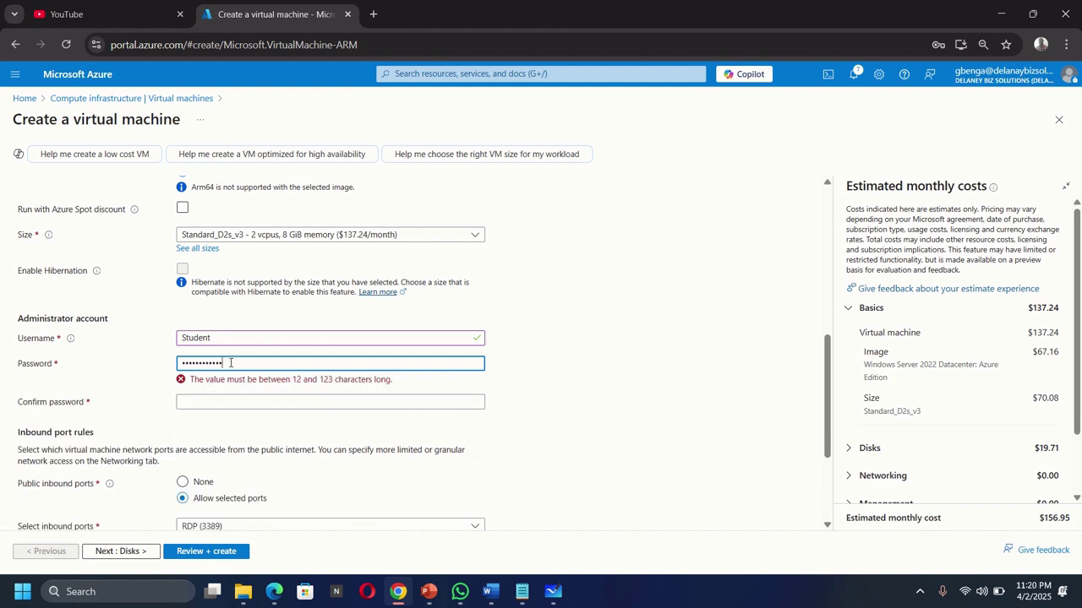
key(Tab)
text(•••••••••)
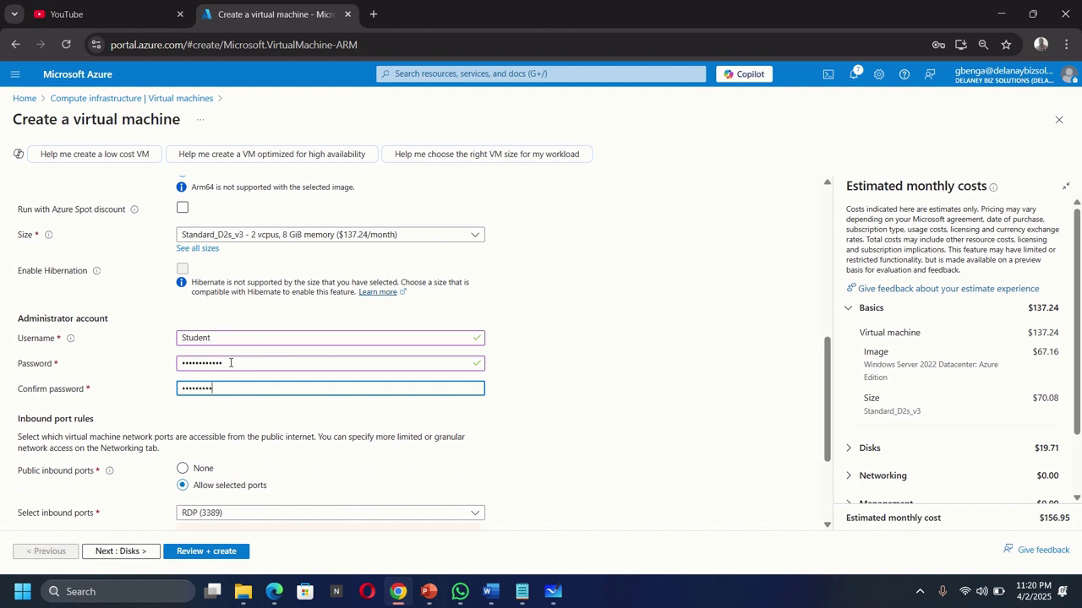
text(•)
Set the public inbound ports to None and the OS disk type to Standard HDD (locally-redundant storage).
scroll(131, 464, down, 1)
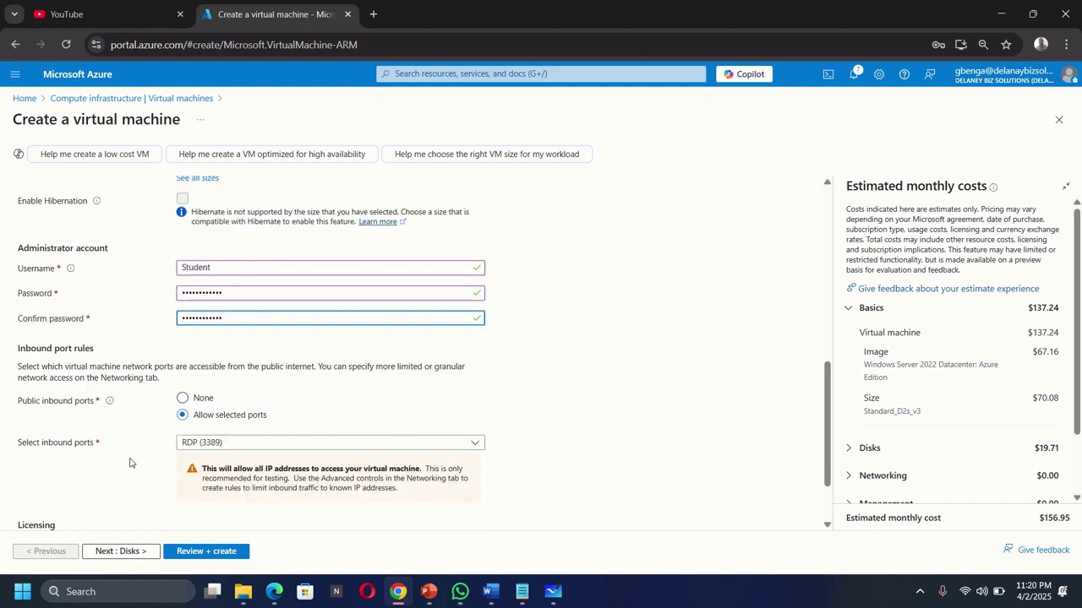
click(183, 398)
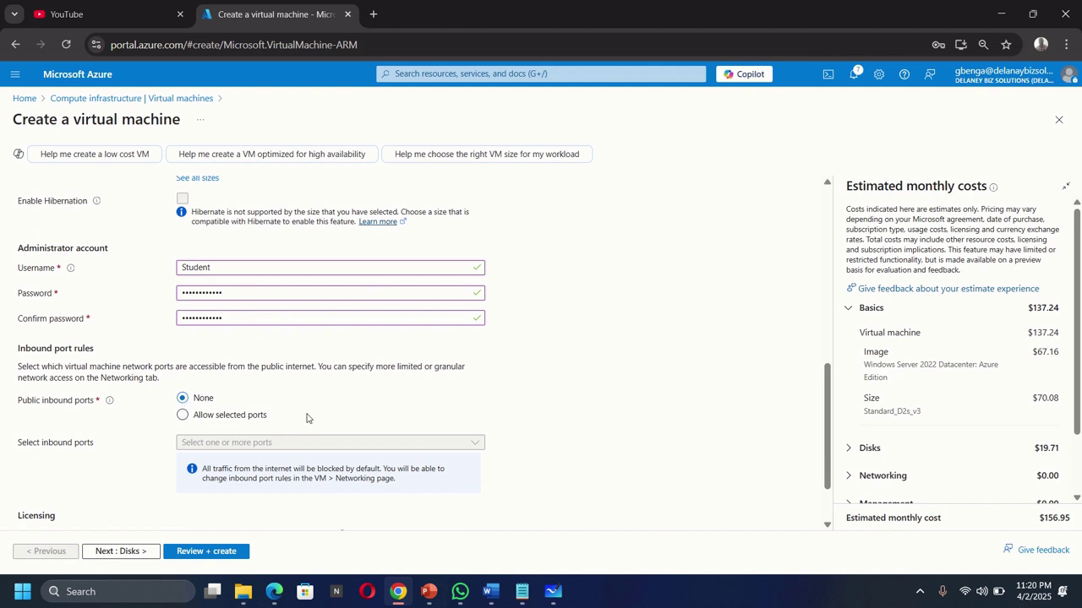
click(127, 554)
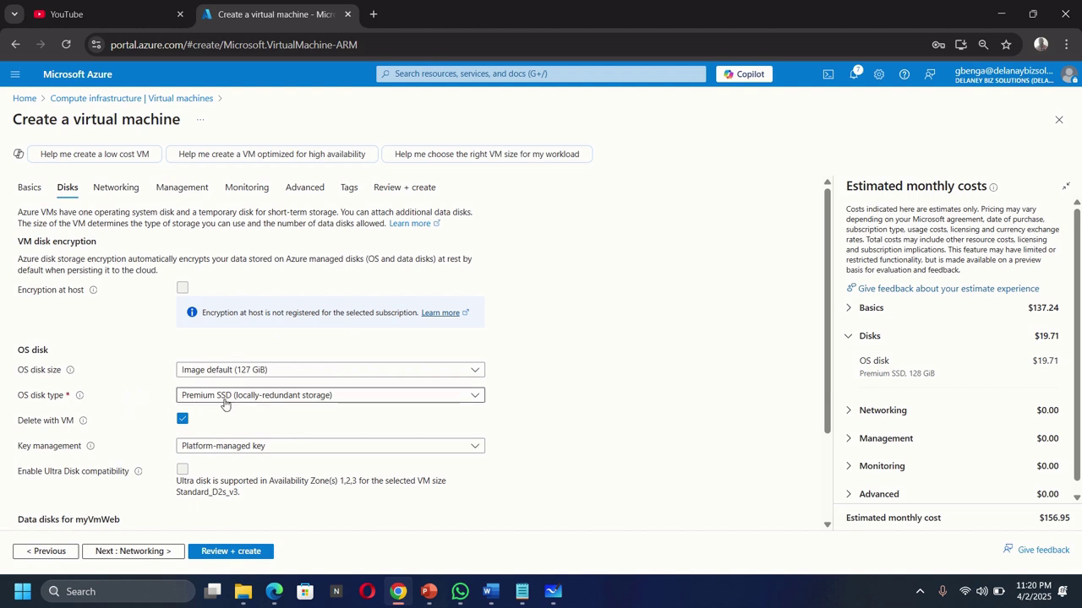
click(262, 398)
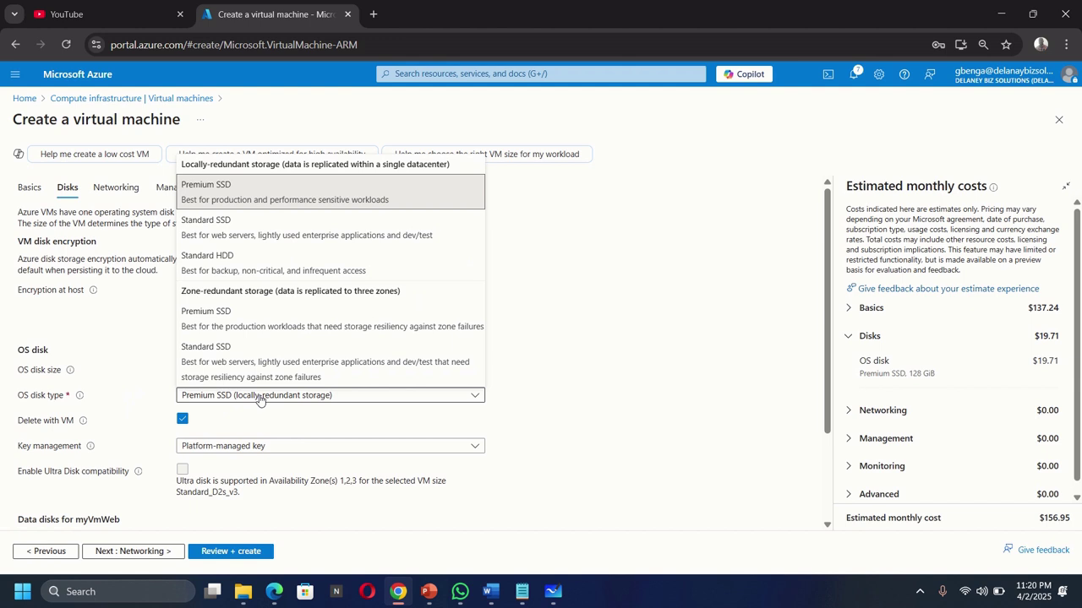
click(224, 275)
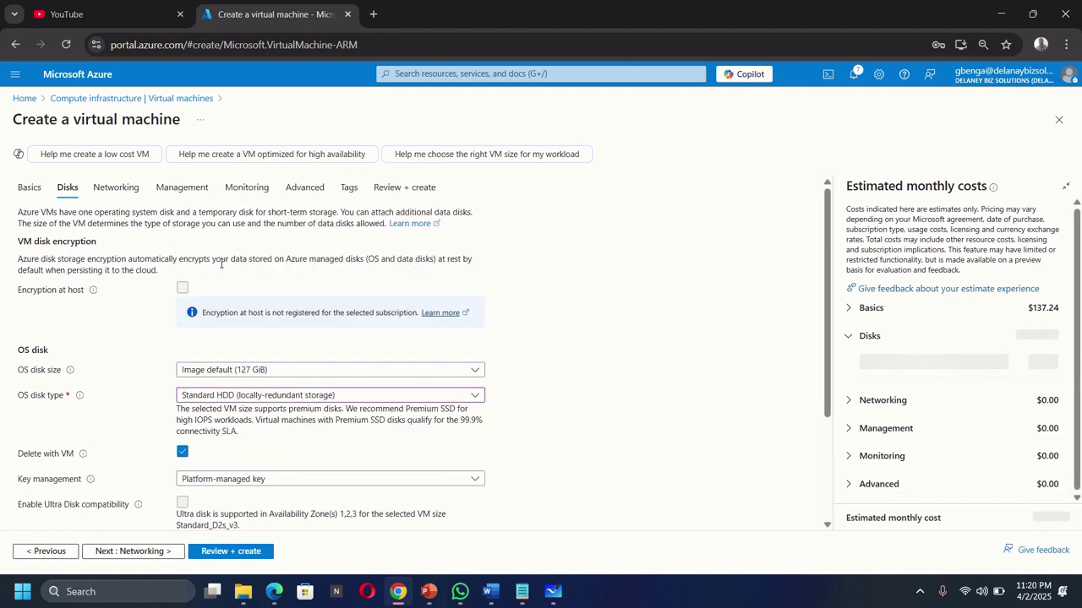
Continue to the virtual machine's networking settings, dismiss the offer to save the password and keep myVirtualNetwork as the virtual network.
click(145, 553)
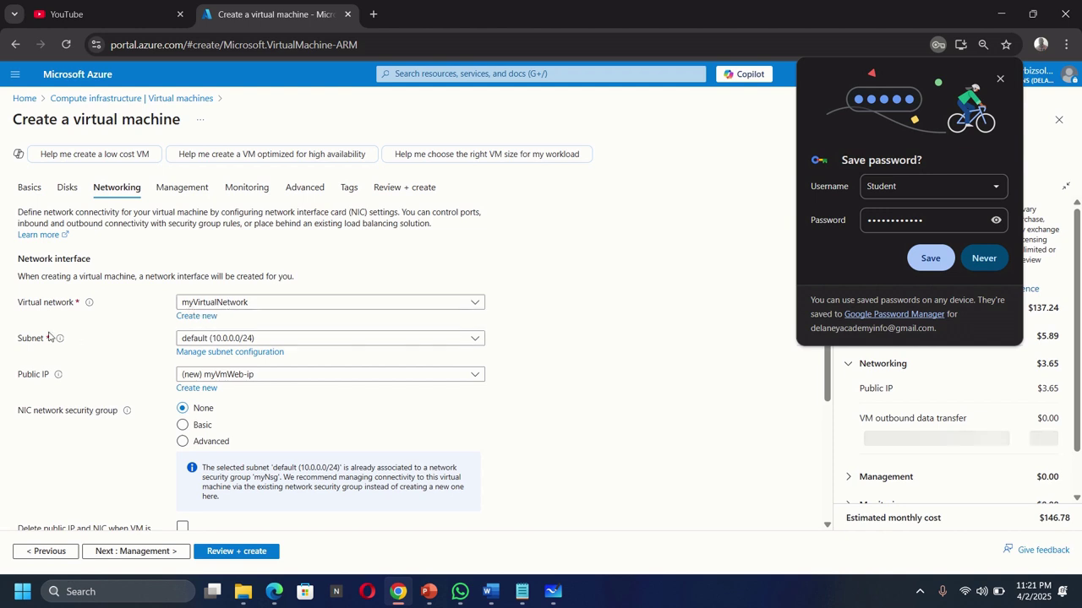
click(1000, 80)
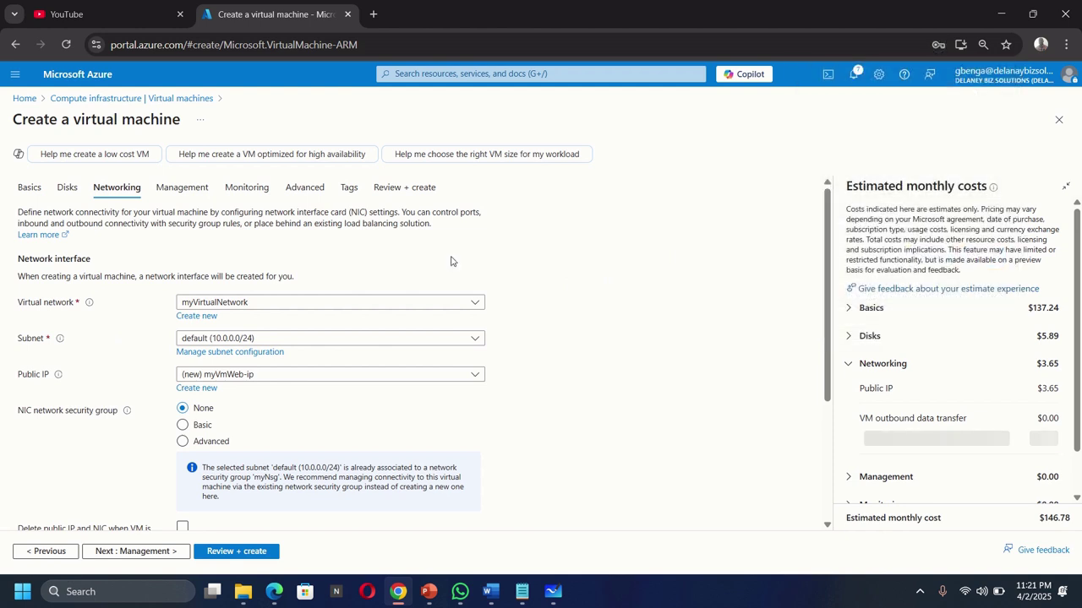
click(270, 306)
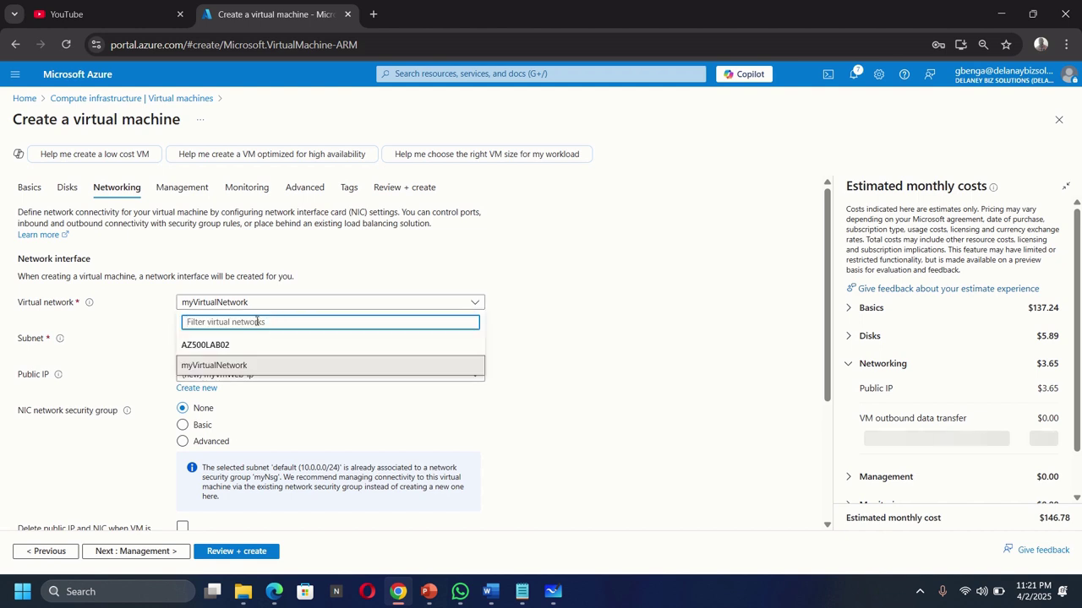
click(569, 316)
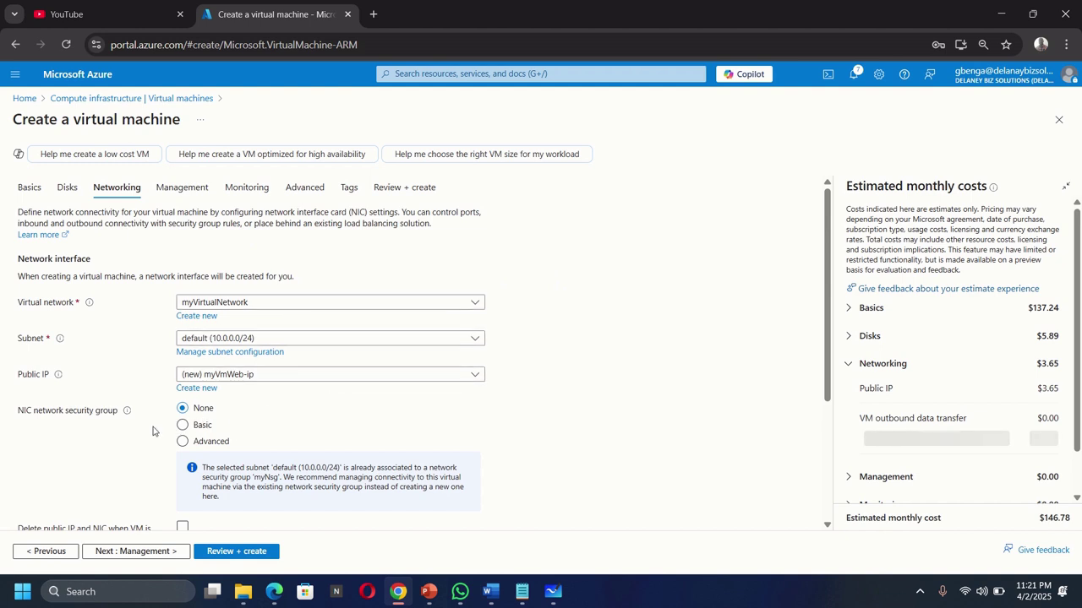
Keep the default management and monitoring settings, then review and create the virtual machine.
click(147, 553)
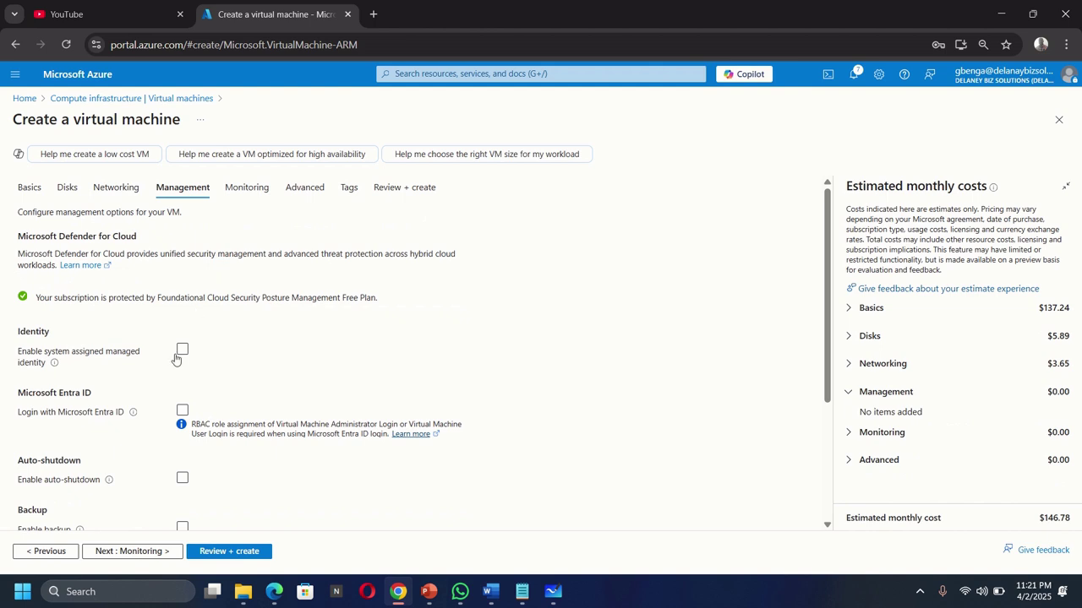
click(133, 556)
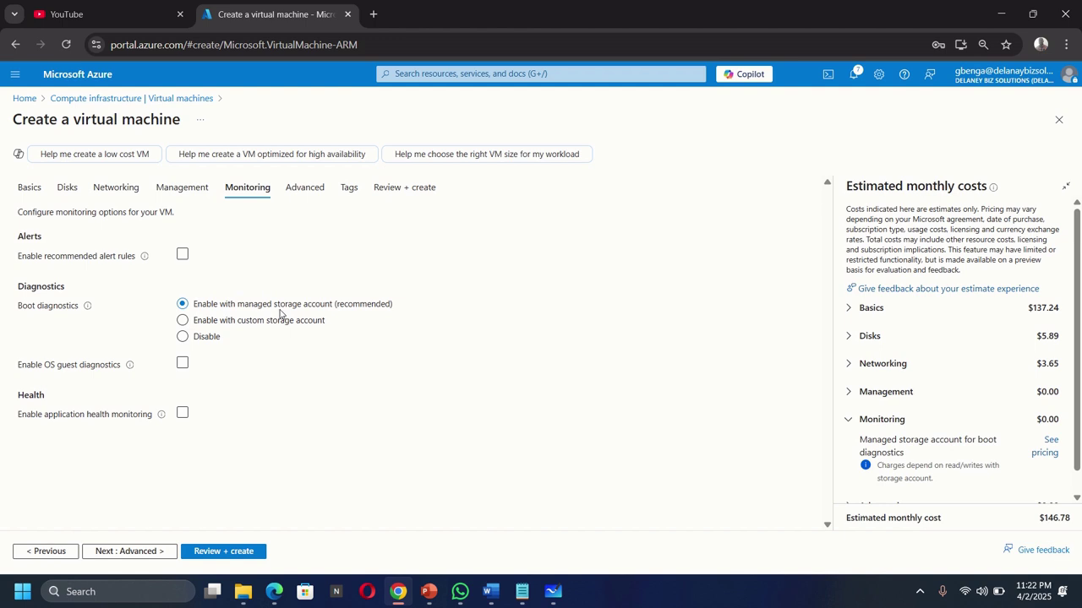
click(217, 556)
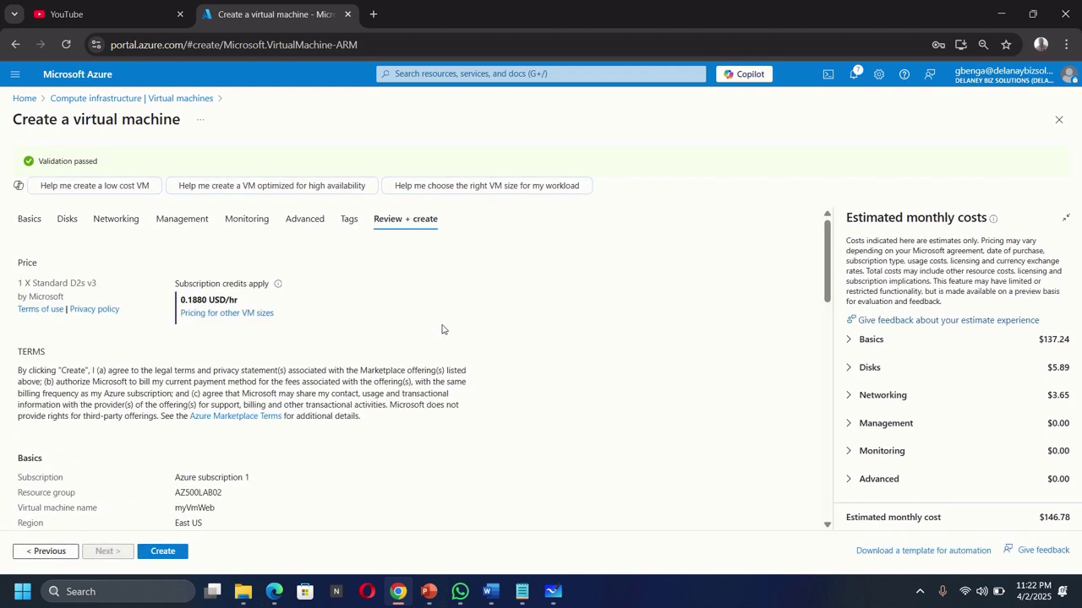
click(164, 555)
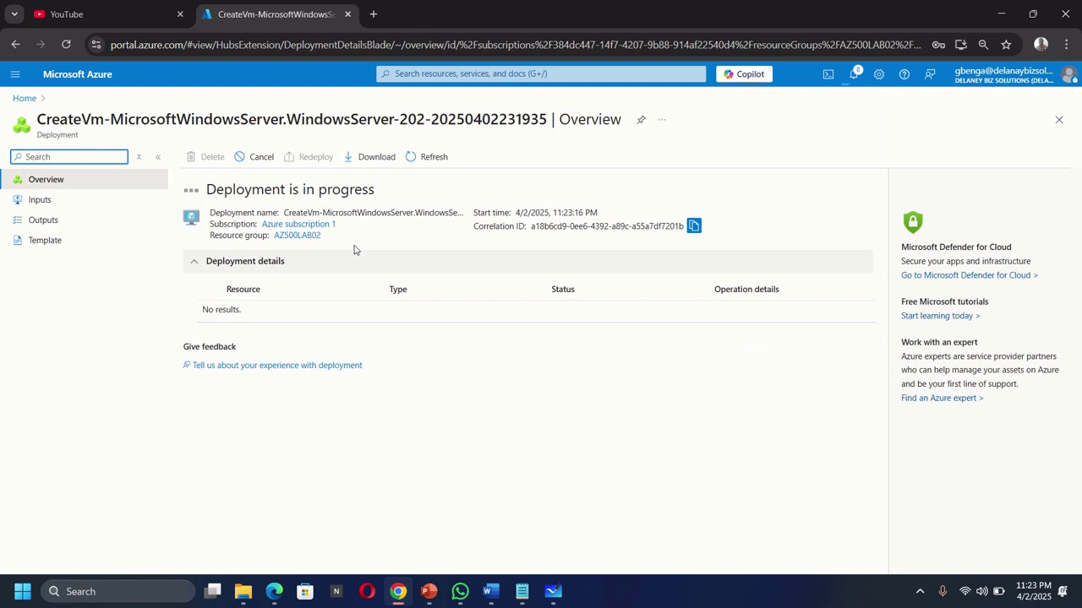
Switch to Microsoft Whiteboard and draw a black box with a domed top to the right of the application security group boxes.
click(554, 591)
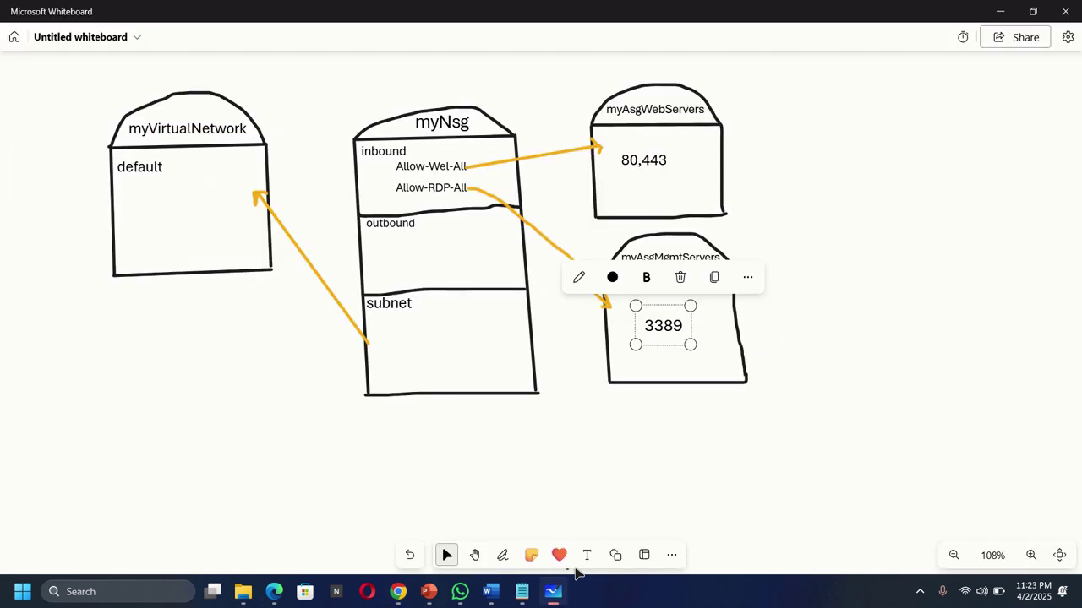
click(749, 279)
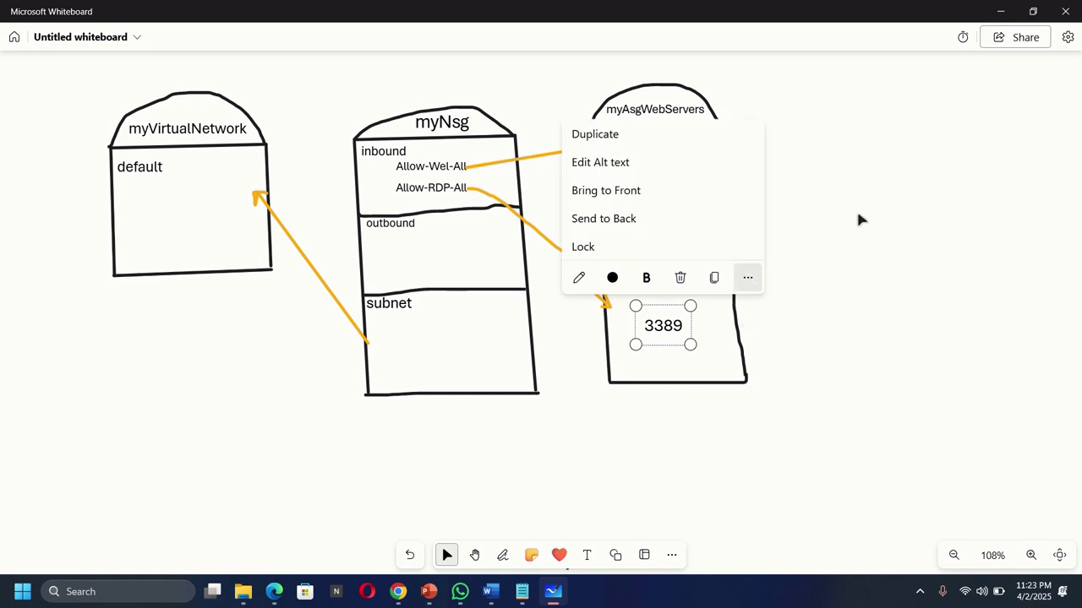
click(852, 234)
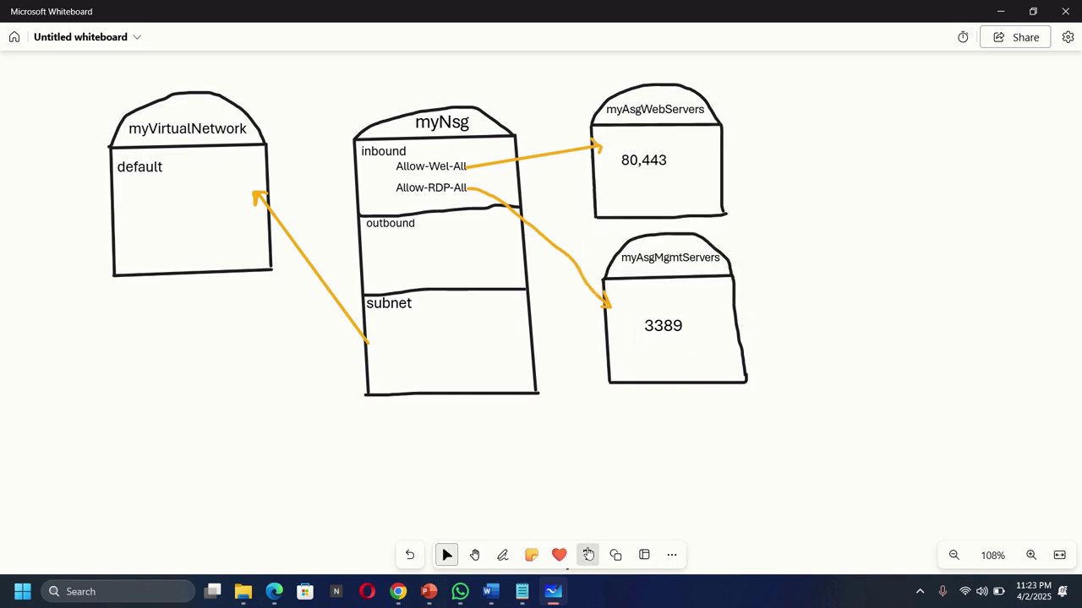
click(587, 555)
click(502, 555)
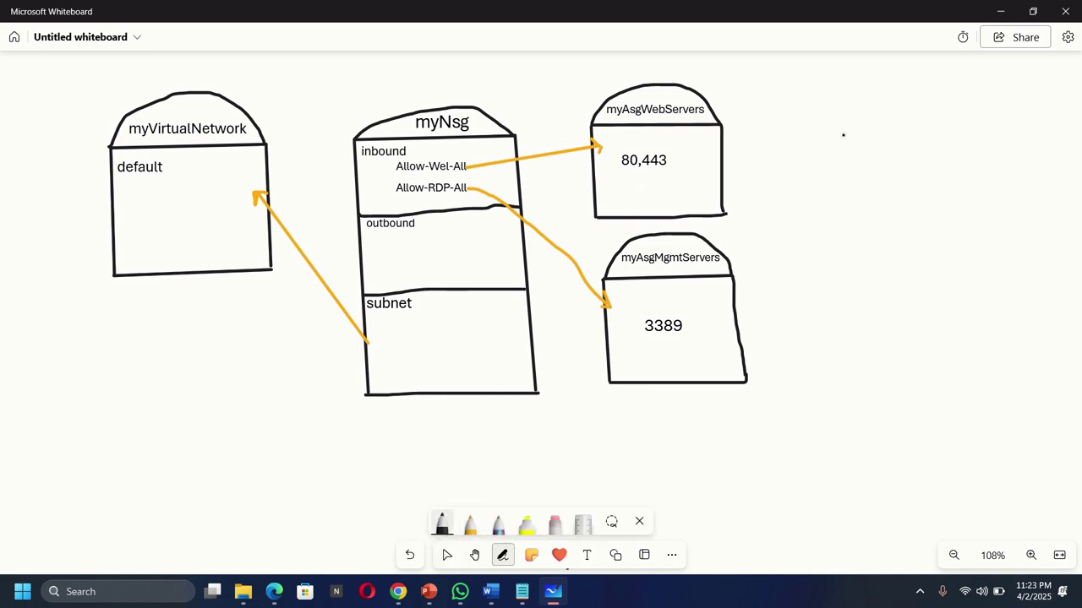
drag(839, 106, 847, 184)
drag(851, 198, 845, 200)
mouse_move(838, 105)
mouse_down()
mouse_move(995, 104)
mouse_move(1005, 190)
mouse_move(894, 208)
mouse_move(845, 201)
mouse_up()
mouse_move(838, 100)
mouse_down()
mouse_move(869, 80)
mouse_move(966, 71)
mouse_move(999, 95)
mouse_up()
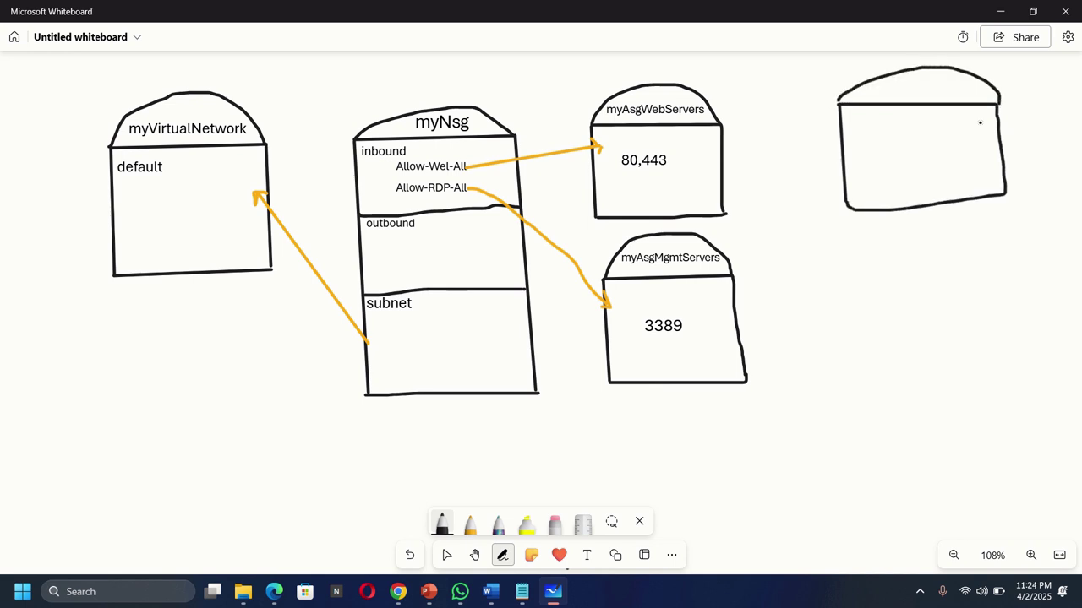
Add the text label myVmWeb in the domed top of the new box.
click(587, 556)
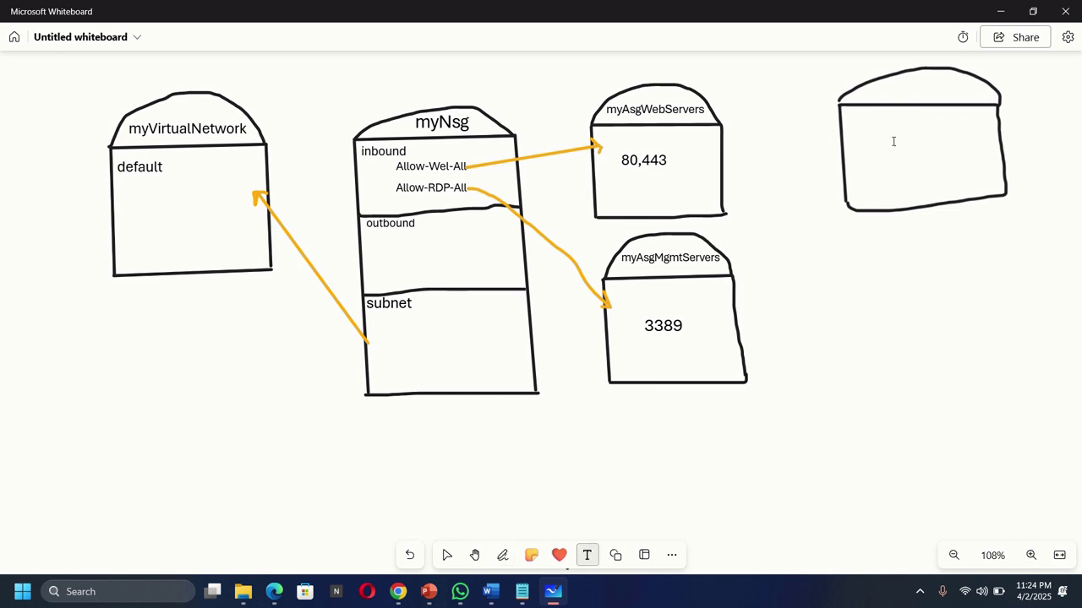
click(863, 95)
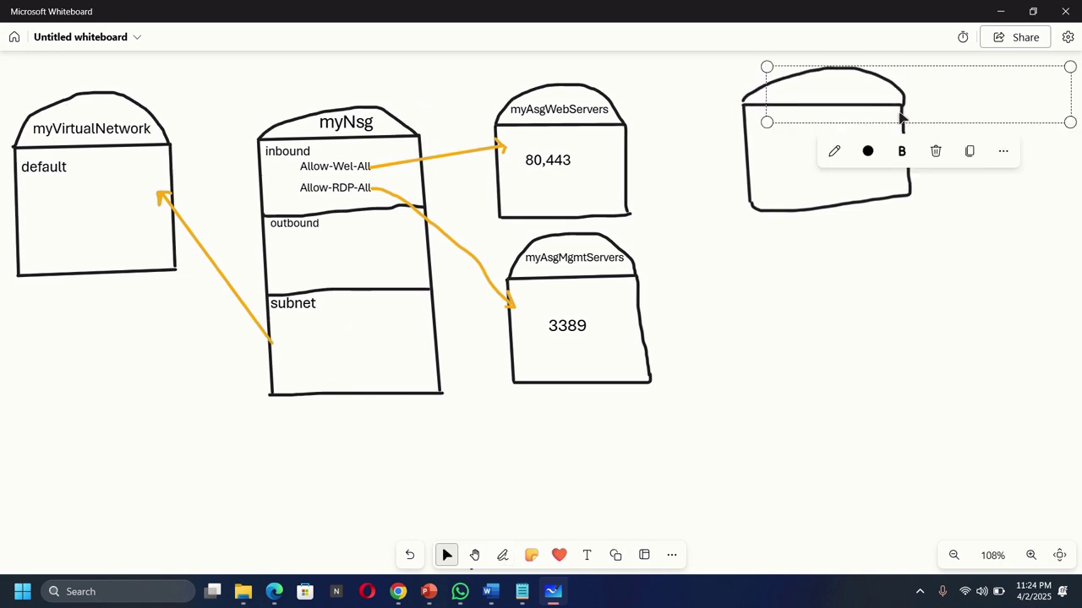
text(my)
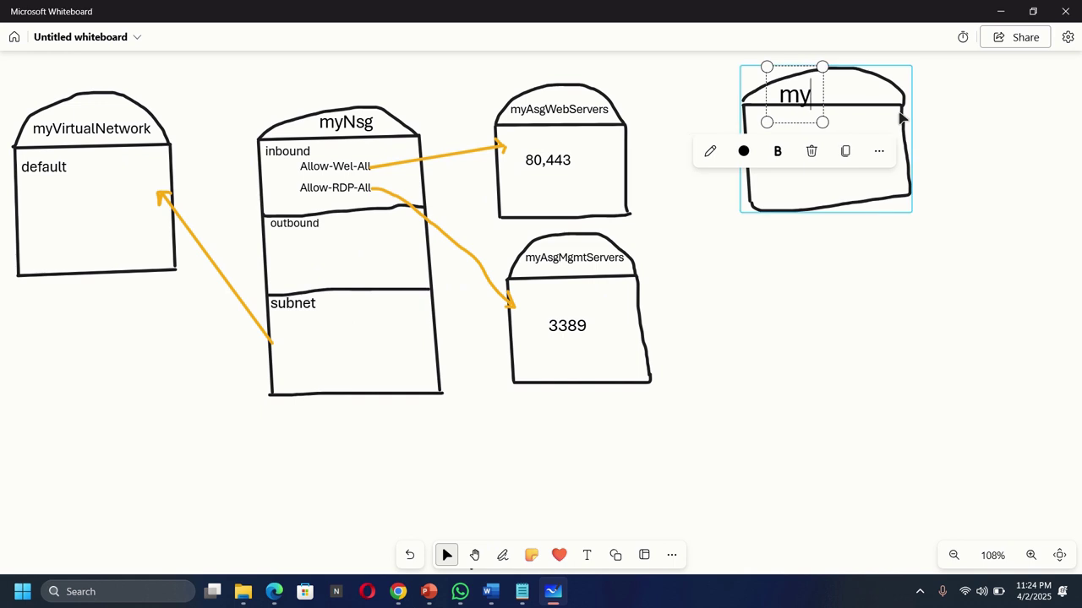
text(VmWeb)
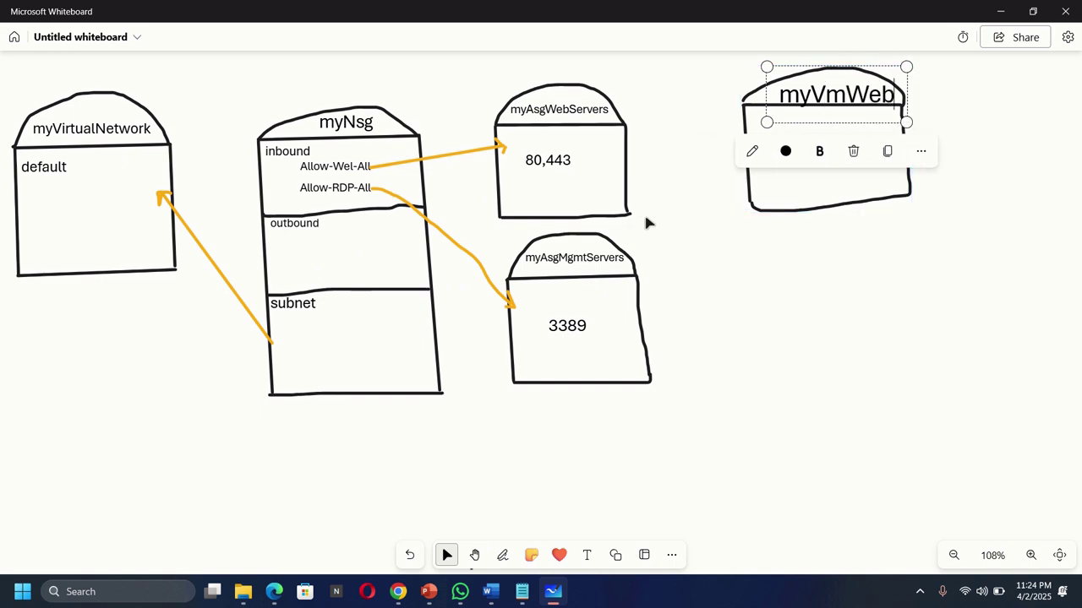
Switch to the Azure portal in Chrome and open the newly deployed virtual machine resource.
mouse_move(403, 599)
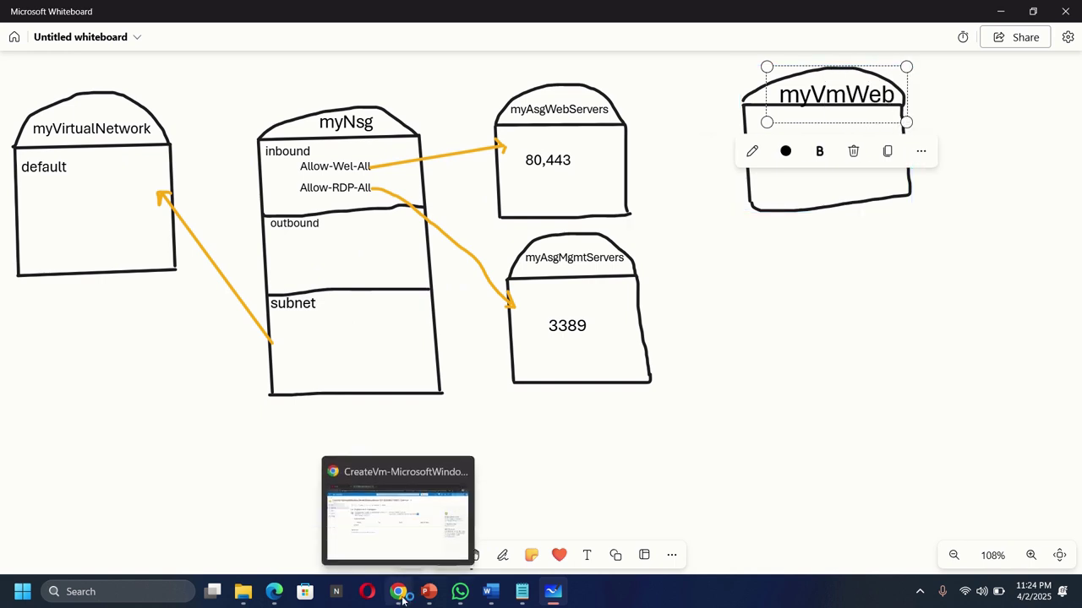
click(418, 528)
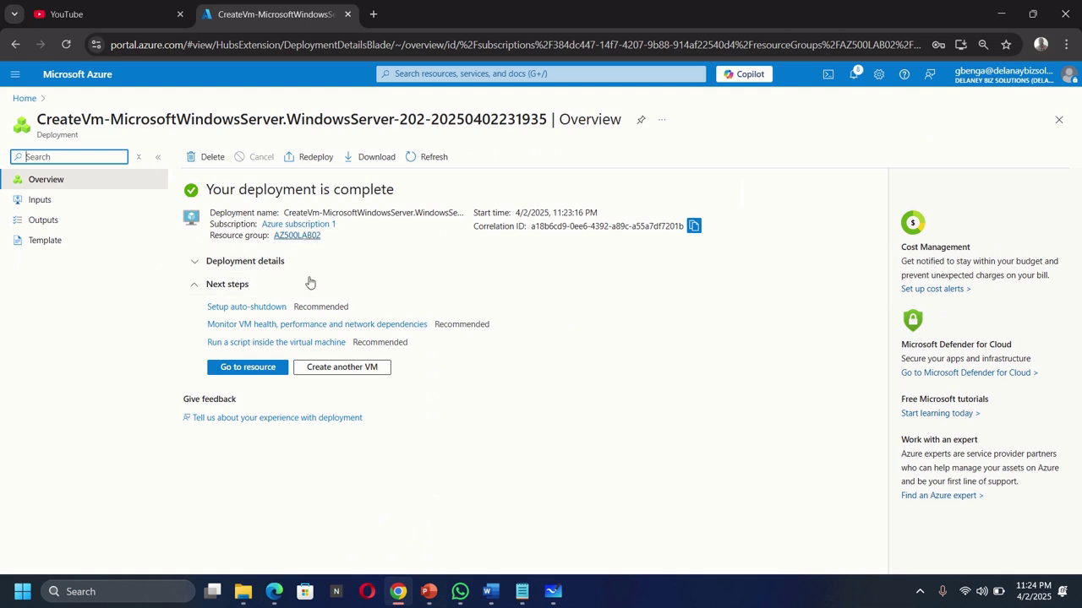
click(250, 368)
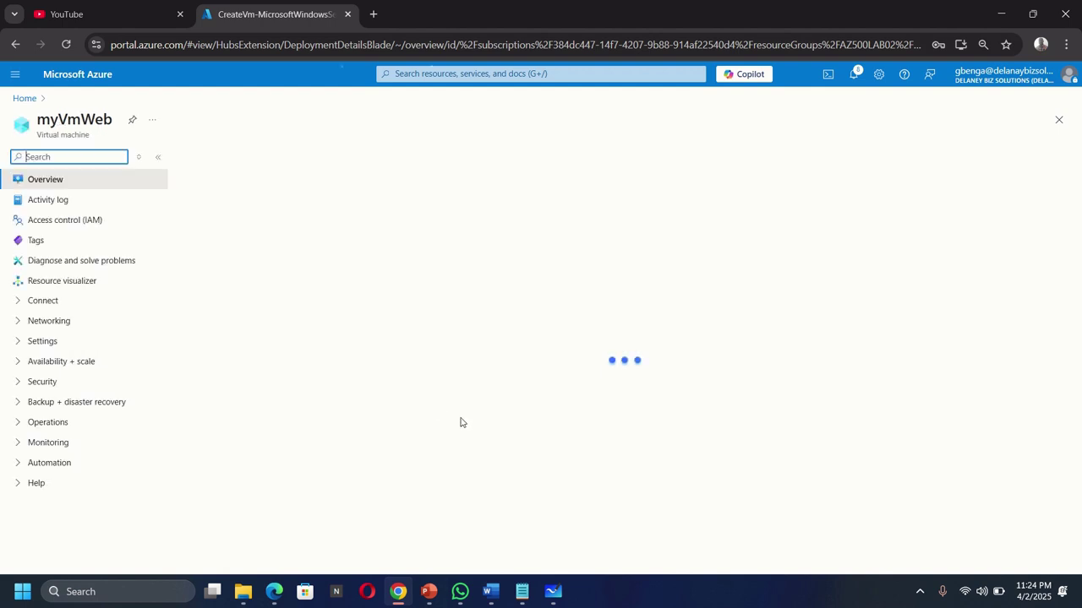
Switch to Microsoft Whiteboard and shrink the myVmWeb label so that it fits inside the box's domed top.
click(553, 591)
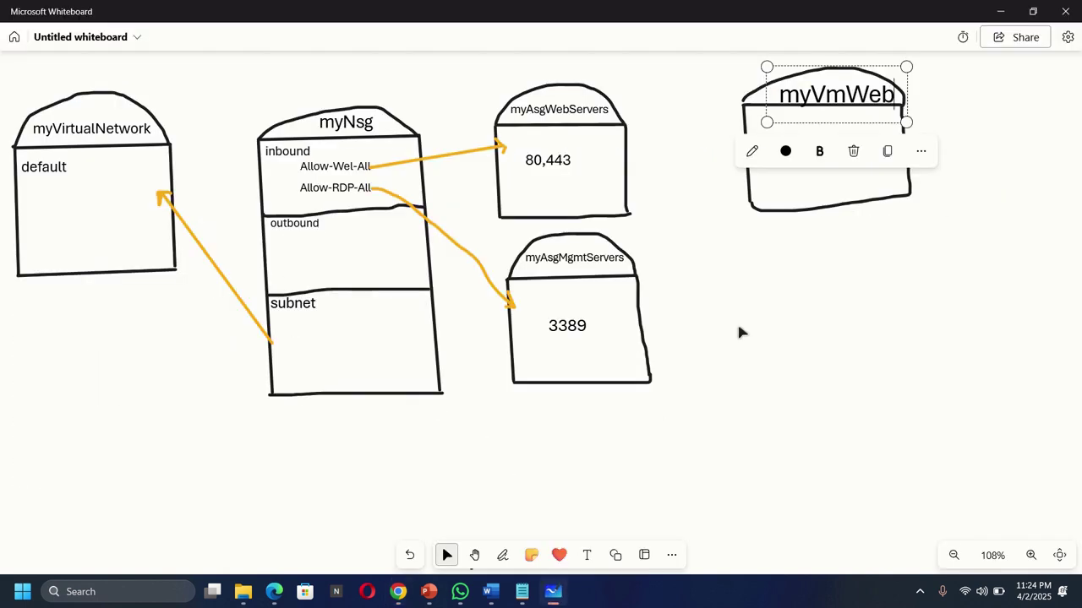
click(876, 286)
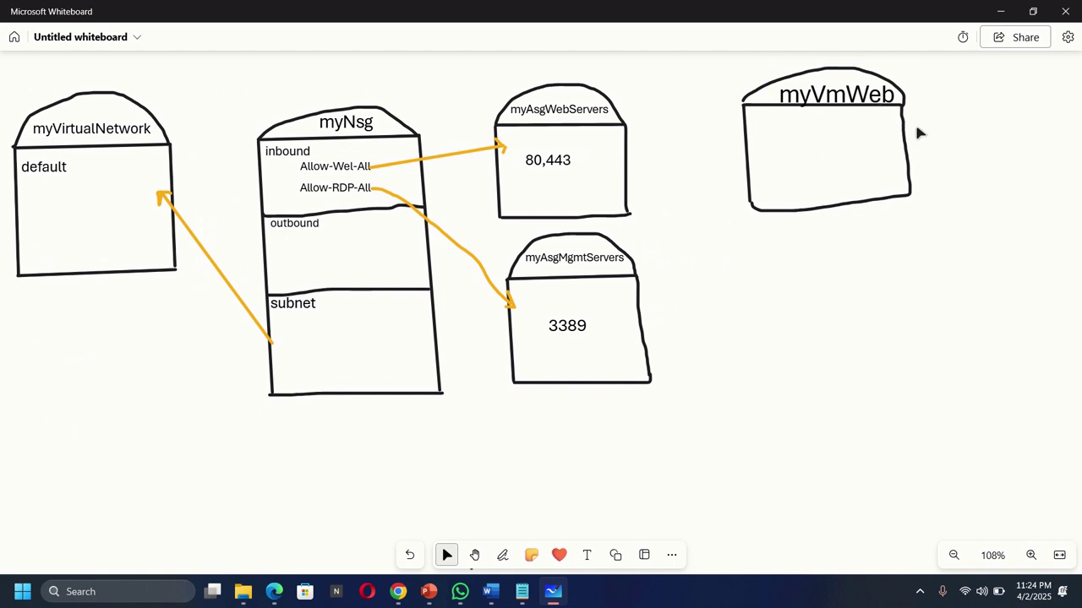
click(885, 94)
drag(904, 123, 873, 111)
click(815, 322)
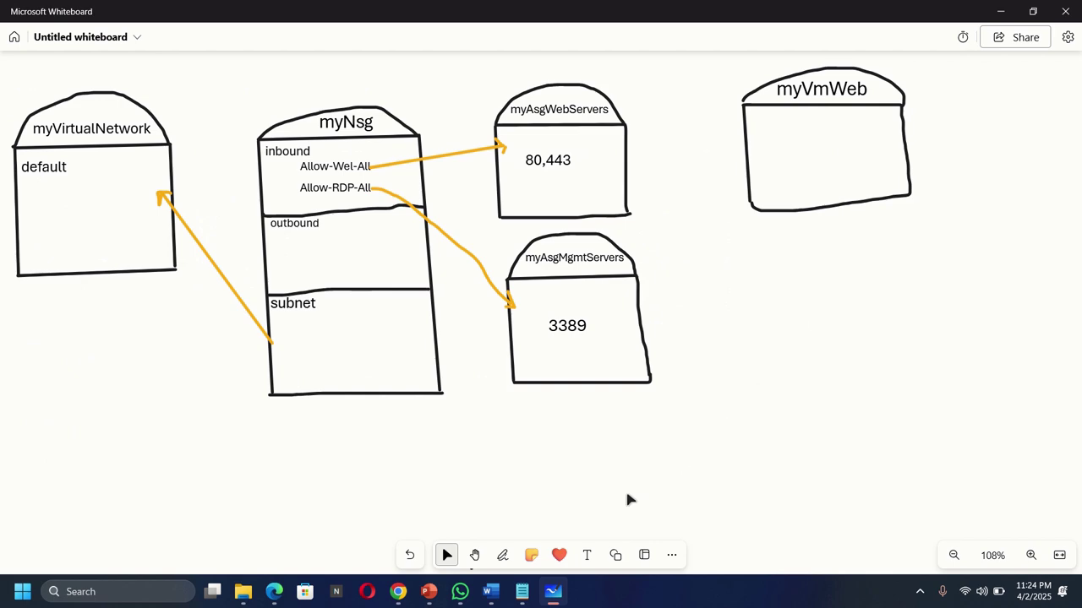
Switch to the Azure portal in Chrome and start creating a new Azure virtual machine from the virtual machines list.
click(397, 592)
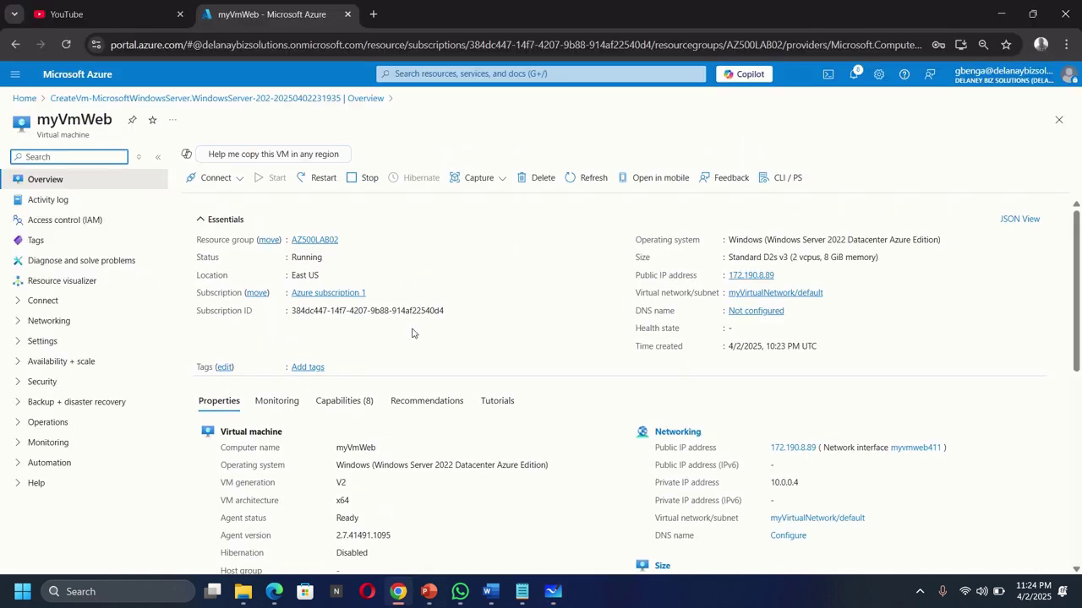
click(410, 74)
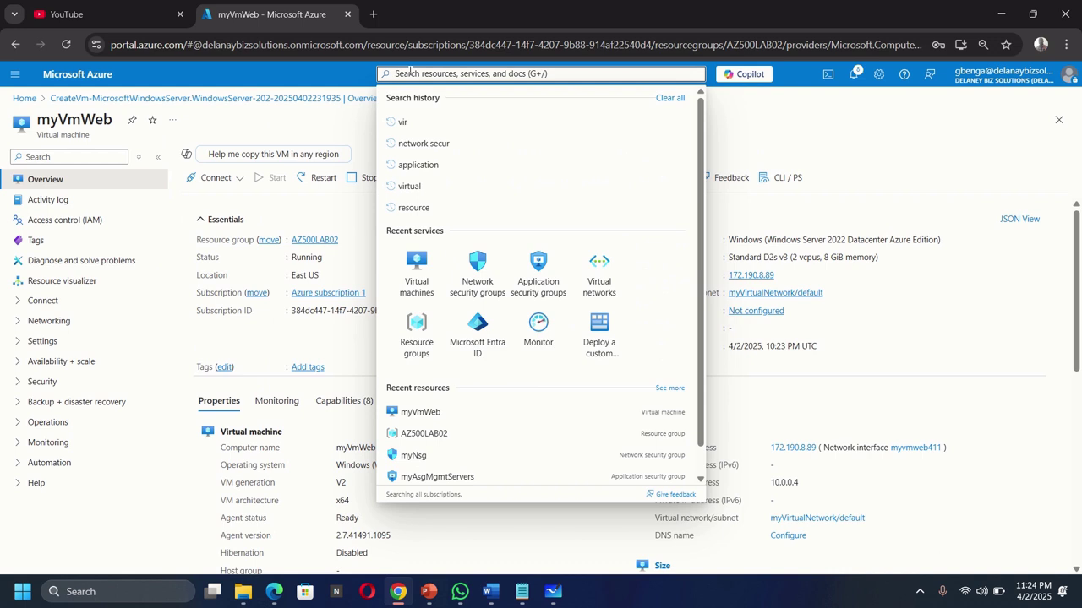
click(414, 269)
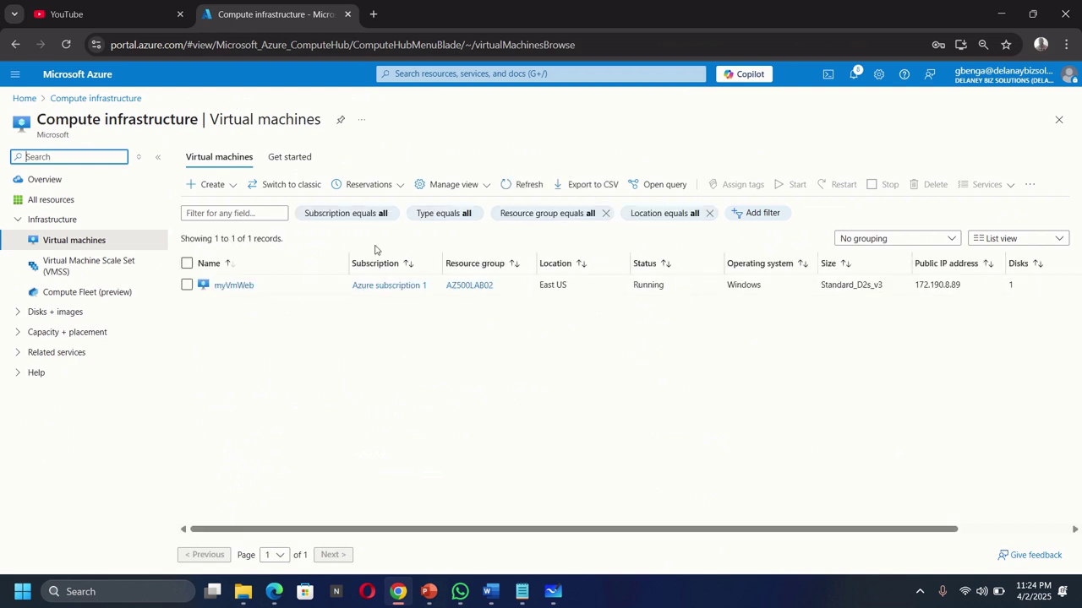
click(213, 185)
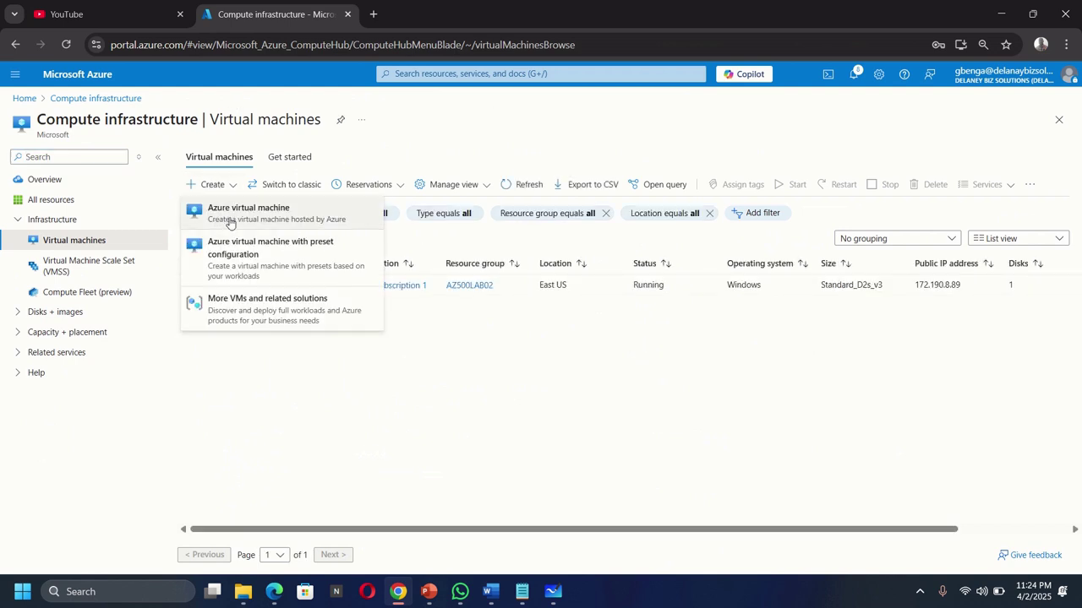
click(224, 211)
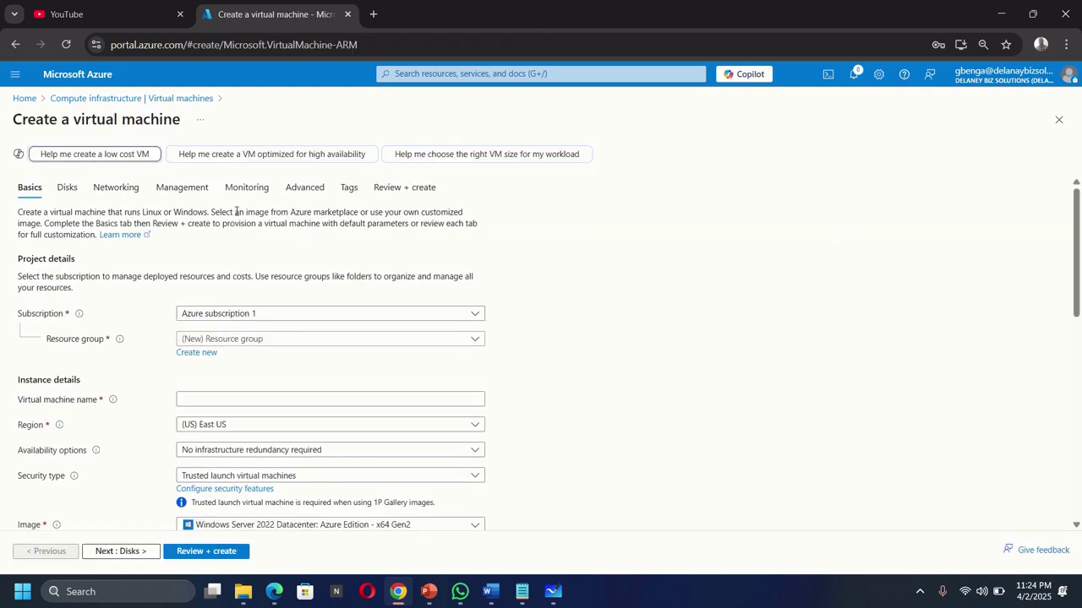
Assign the new virtual machine to resource group AZ500LAB02 and name it myVMMgmt.
click(220, 341)
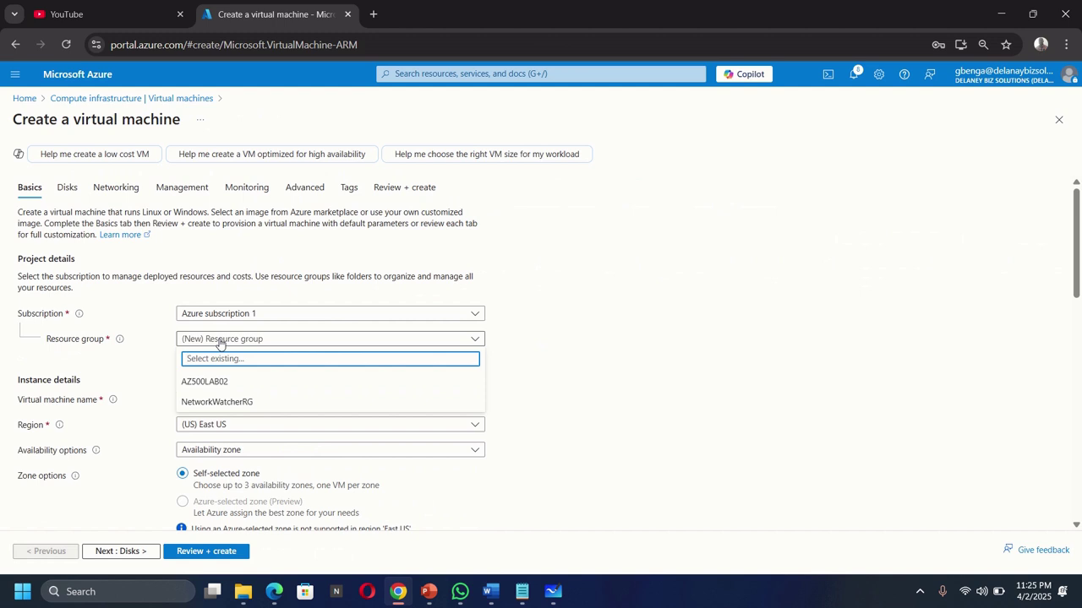
click(216, 383)
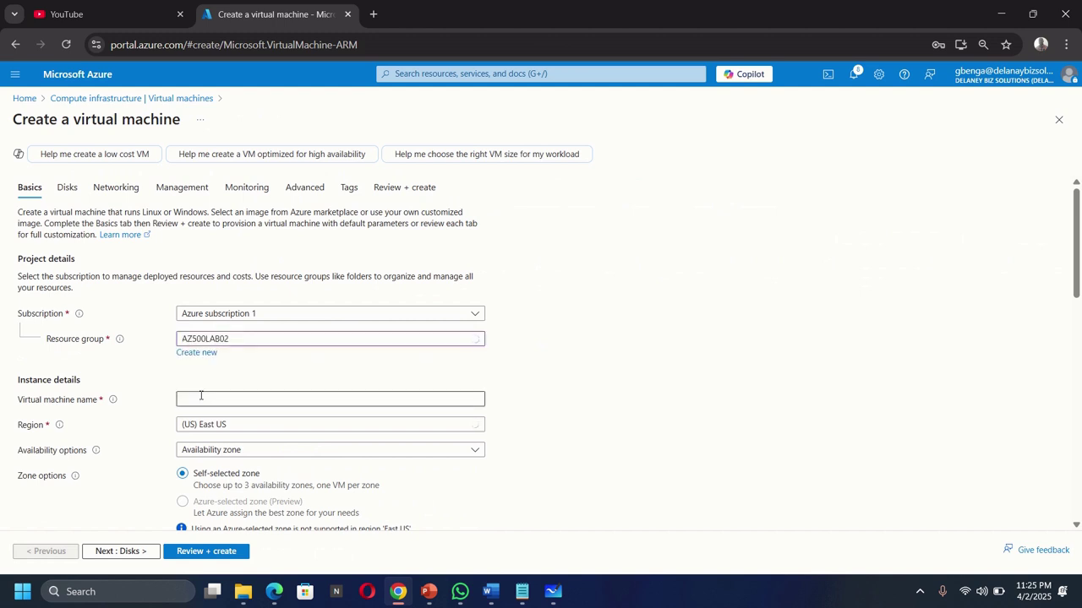
click(208, 395)
text(my)
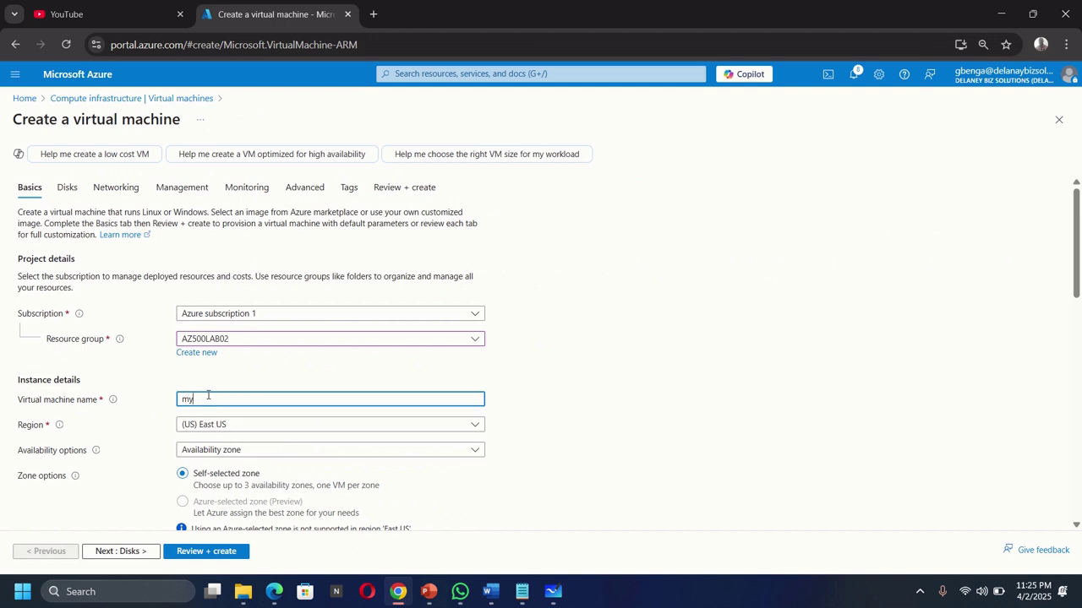
text(VMM)
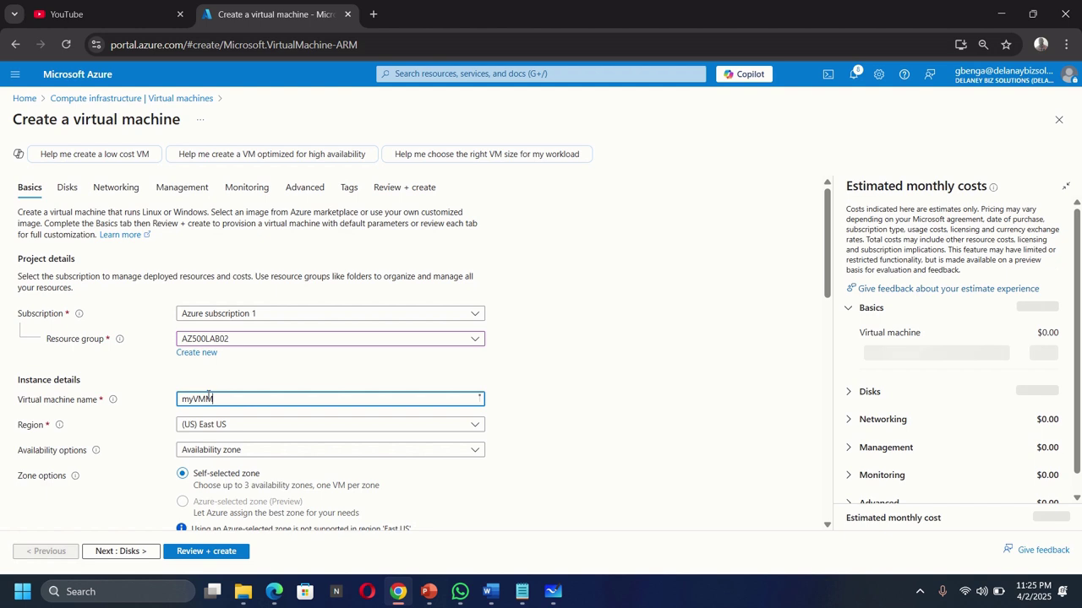
text(gmt)
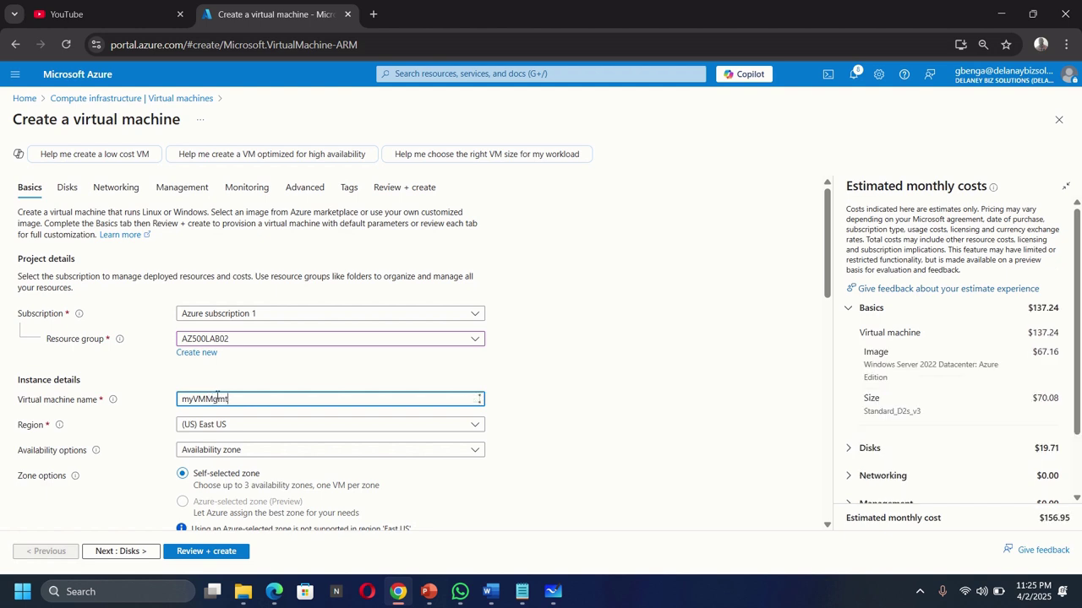
Set the availability options to No infrastructure redundancy required and the security type to Standard.
scroll(554, 420, down, 2)
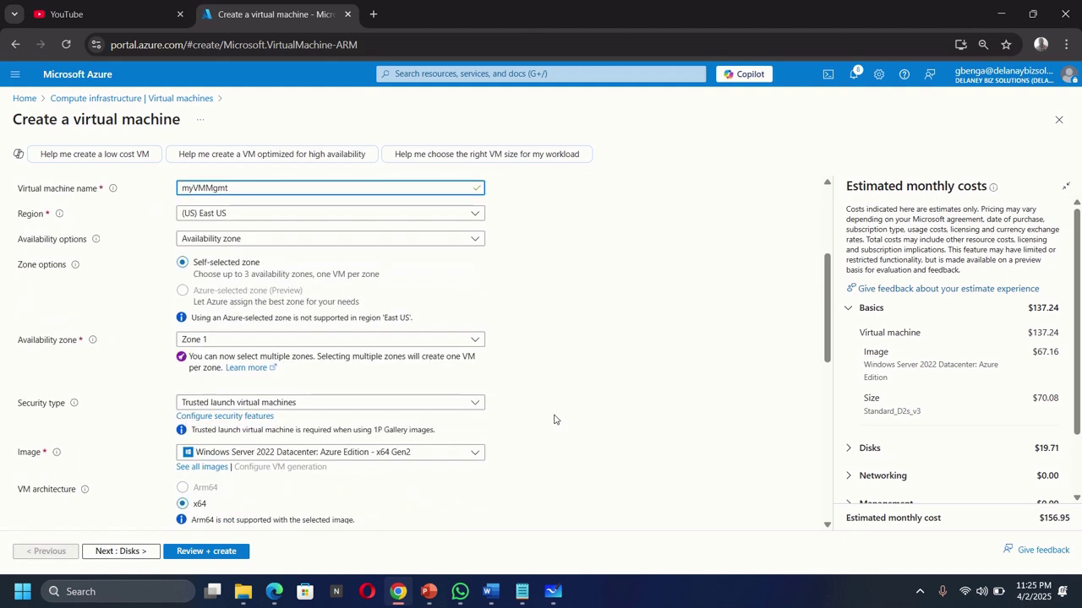
click(212, 240)
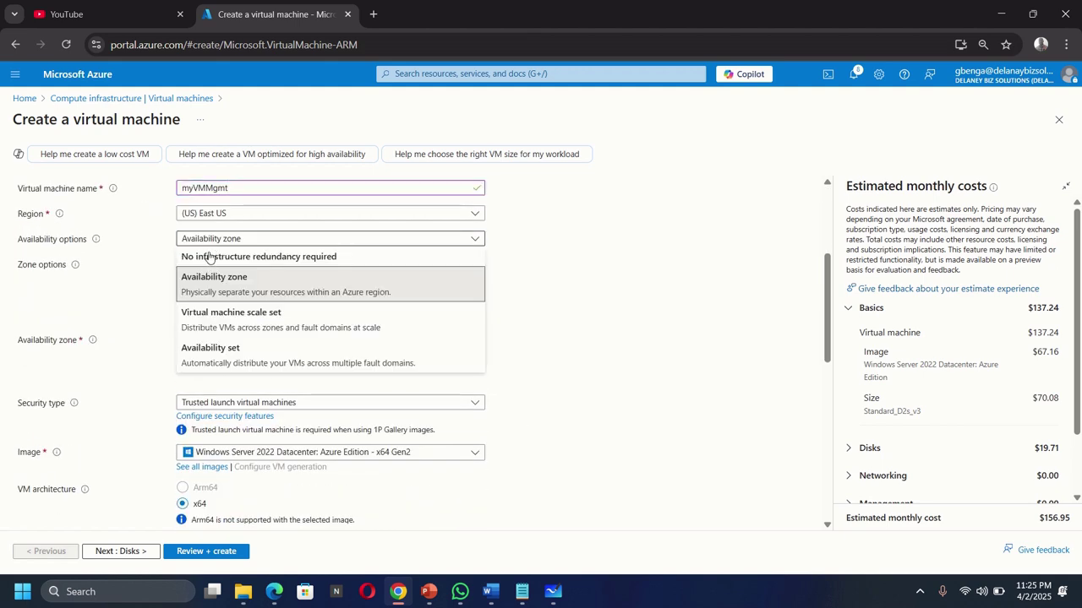
click(209, 252)
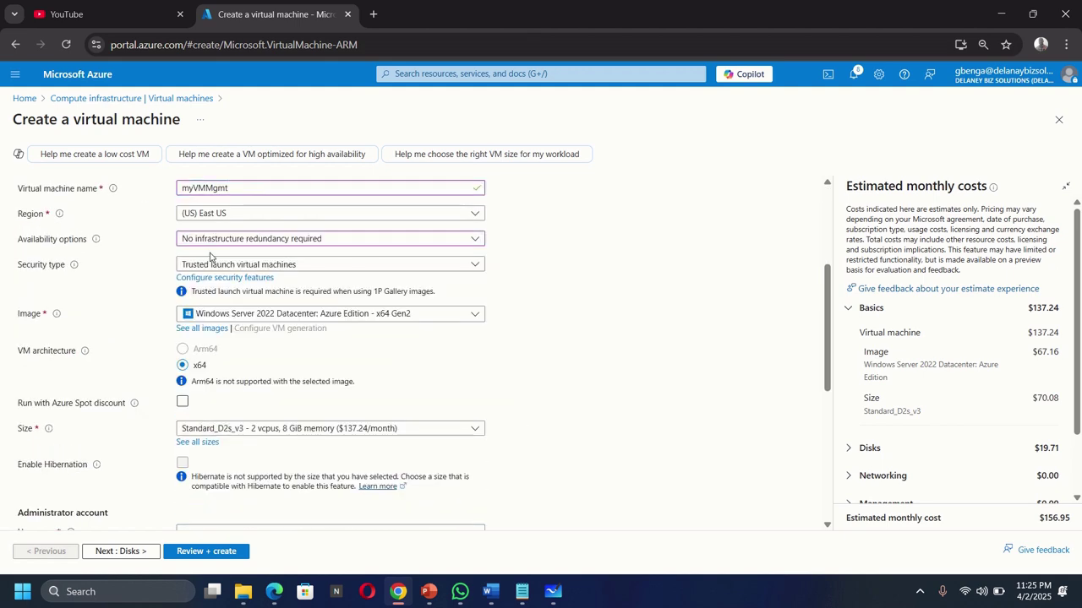
click(216, 265)
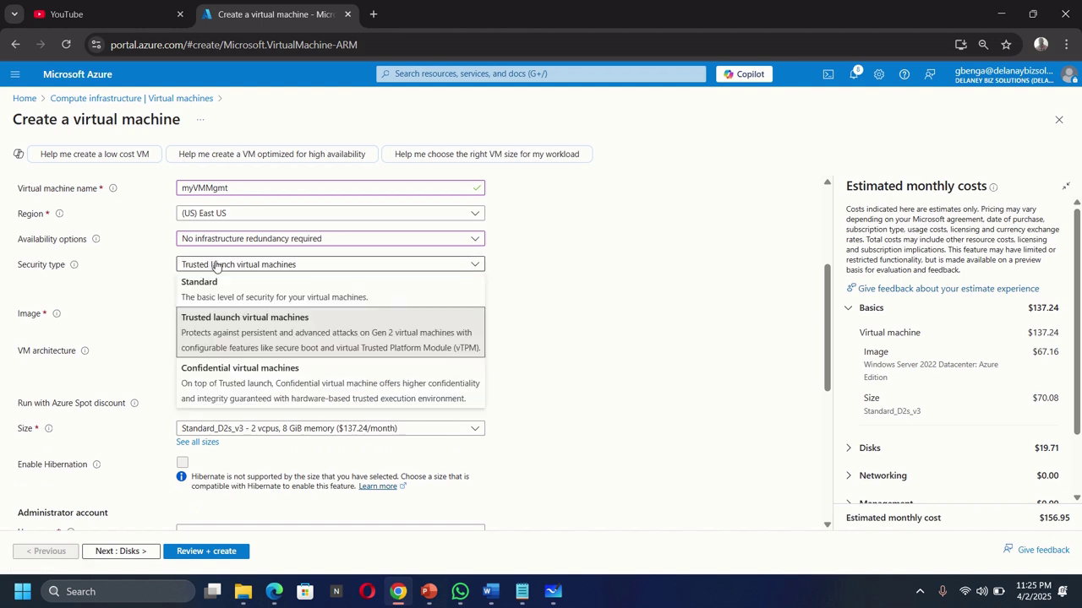
click(215, 289)
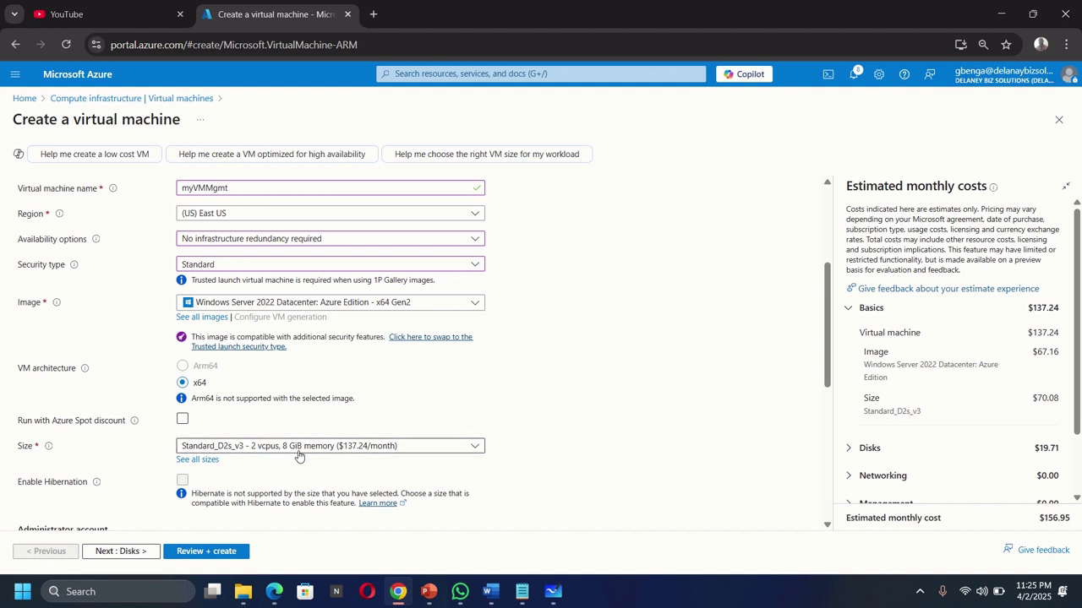
Set the administrator username to Student, then enter and confirm the administrator account password.
scroll(298, 456, down, 3)
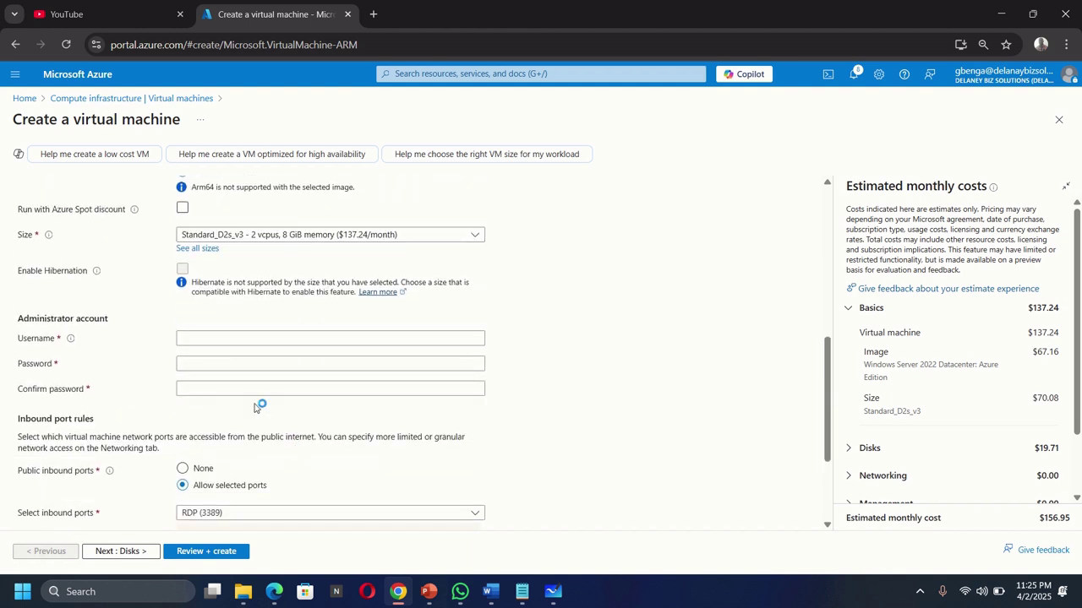
click(197, 338)
click(198, 338)
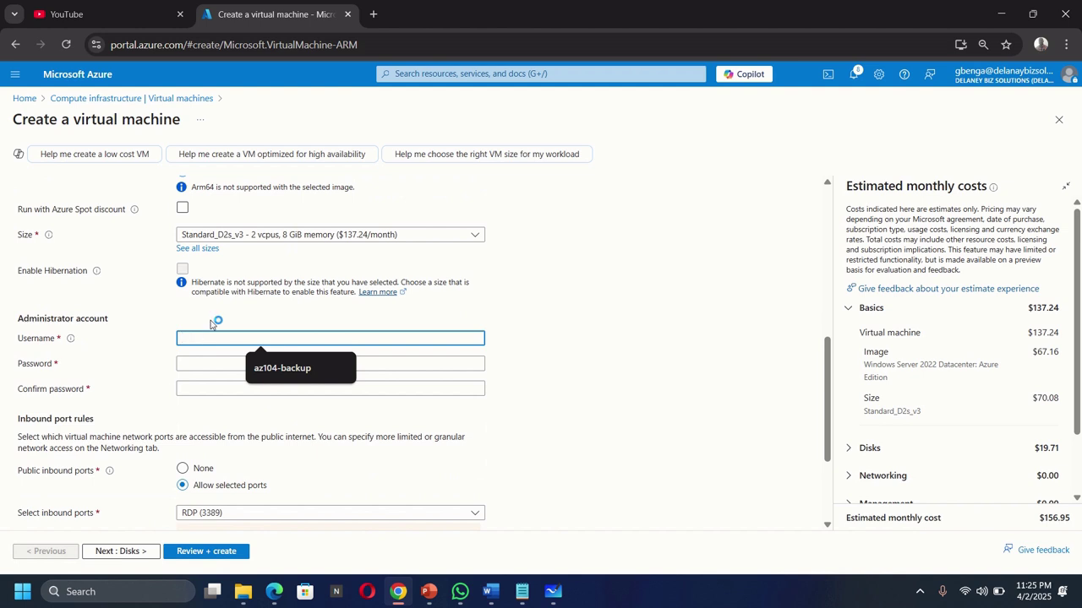
text(Student)
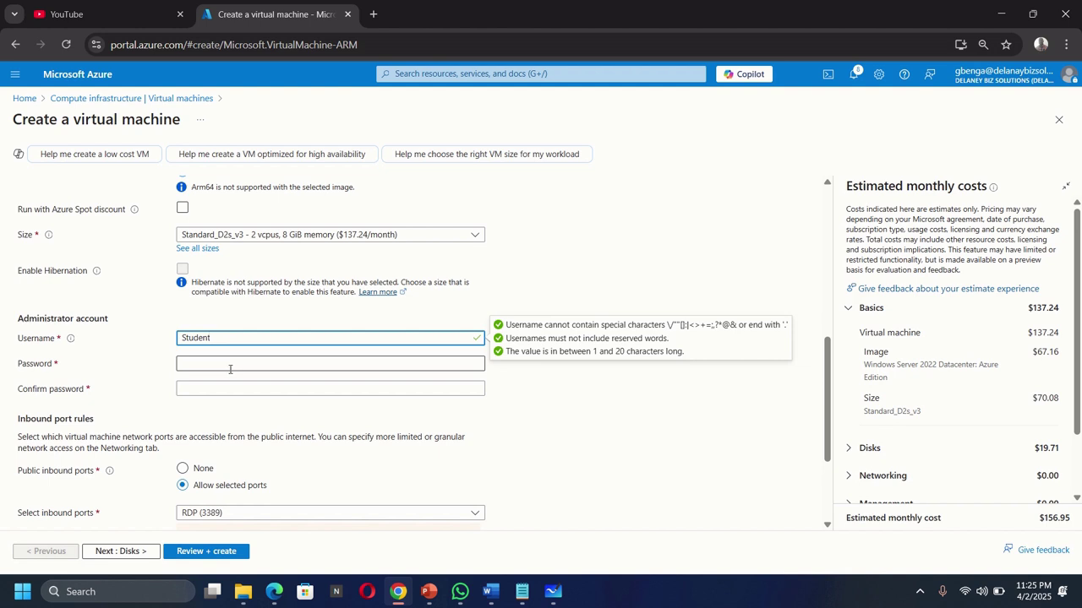
click(231, 365)
text(P••••)
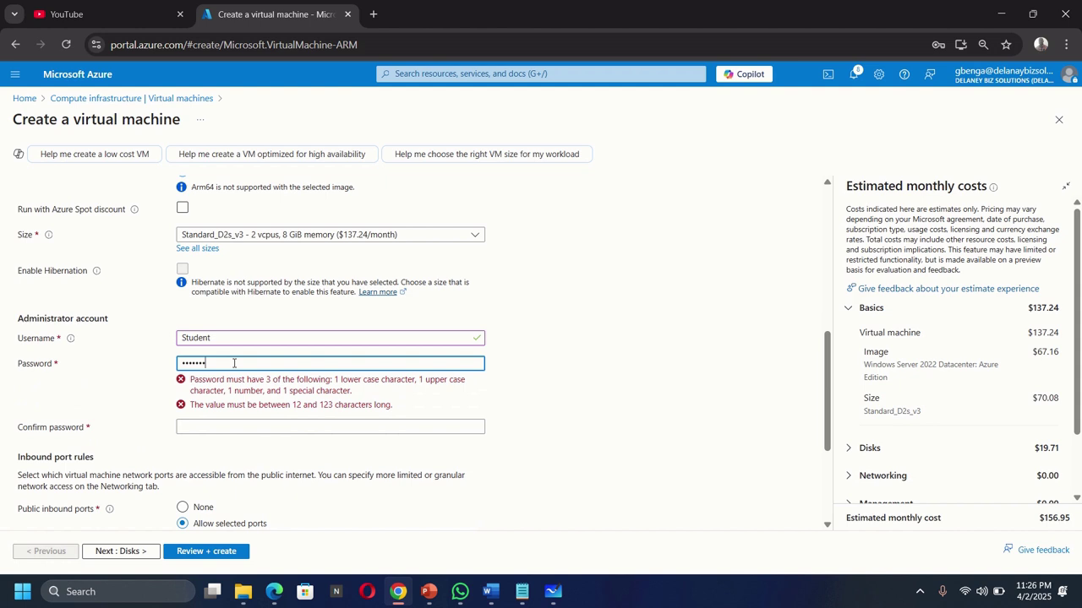
text(13)
key(Tab)
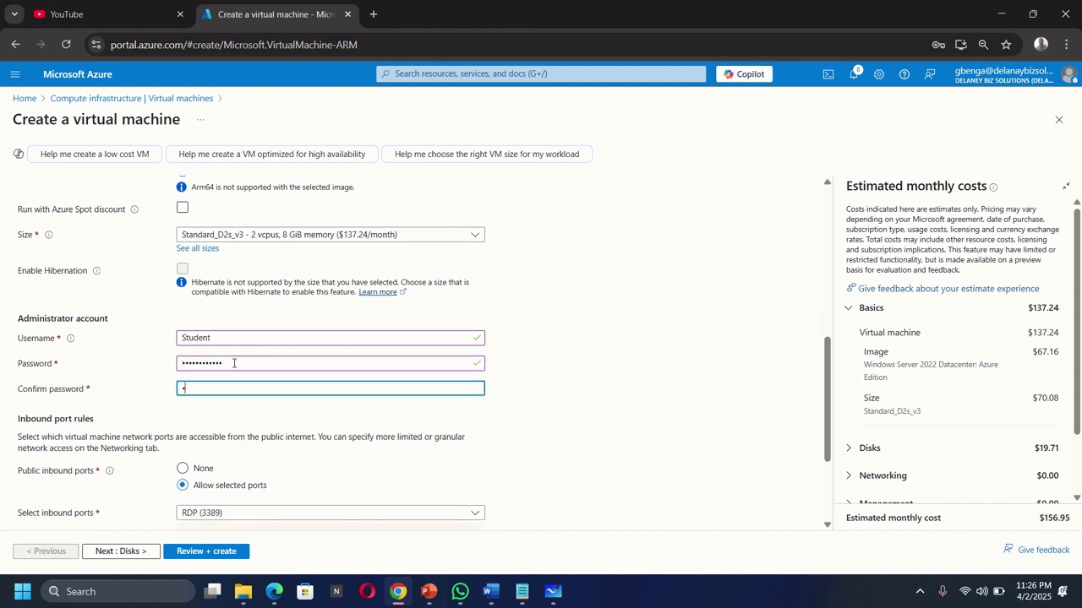
text(••••••••••)
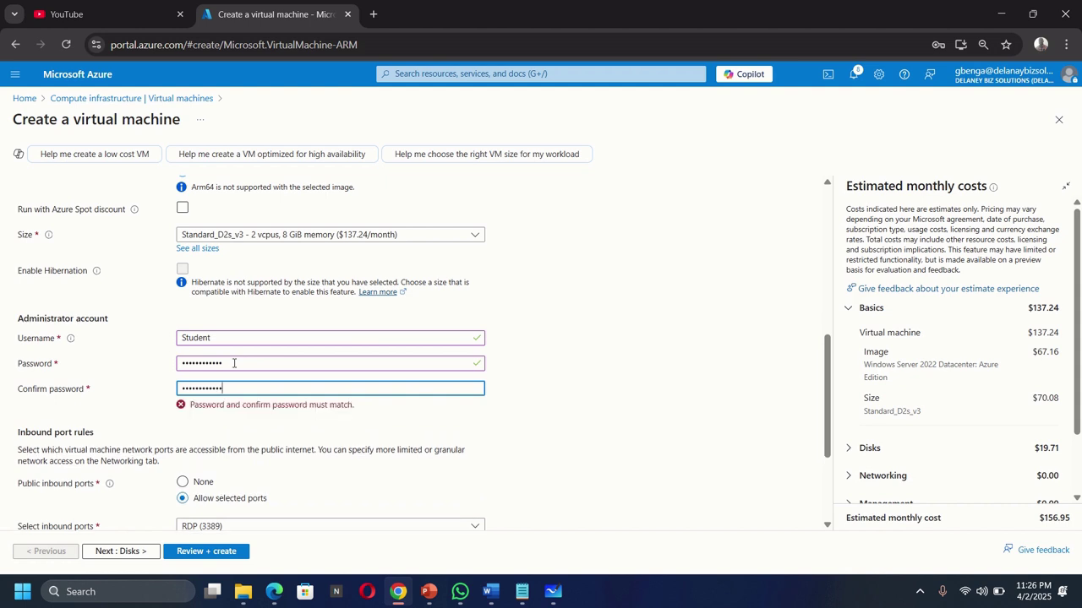
text(•)
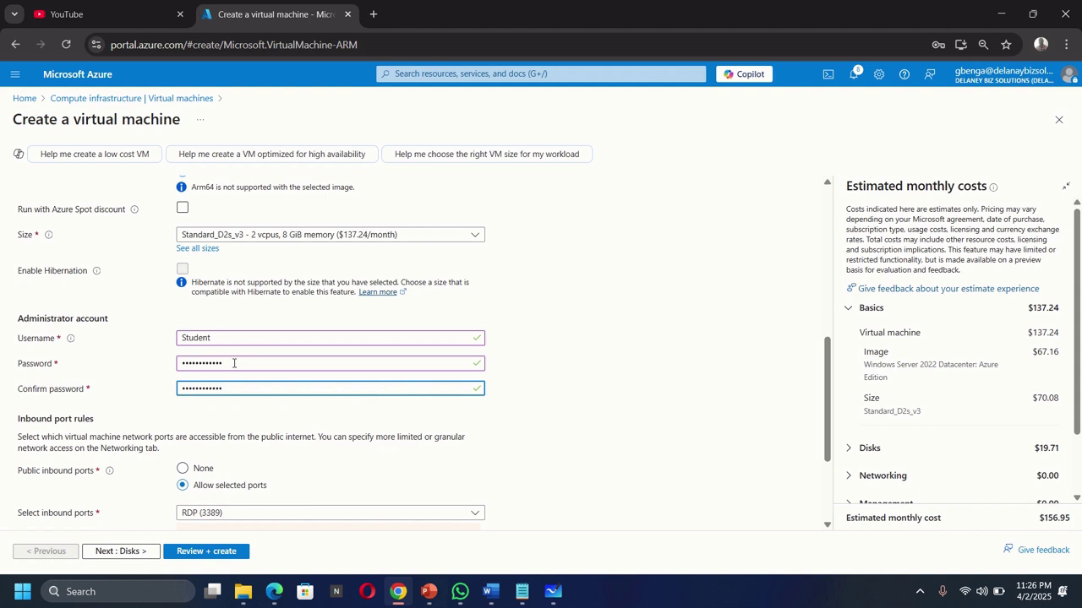
Set the public inbound ports to None and continue to the disk settings.
click(182, 469)
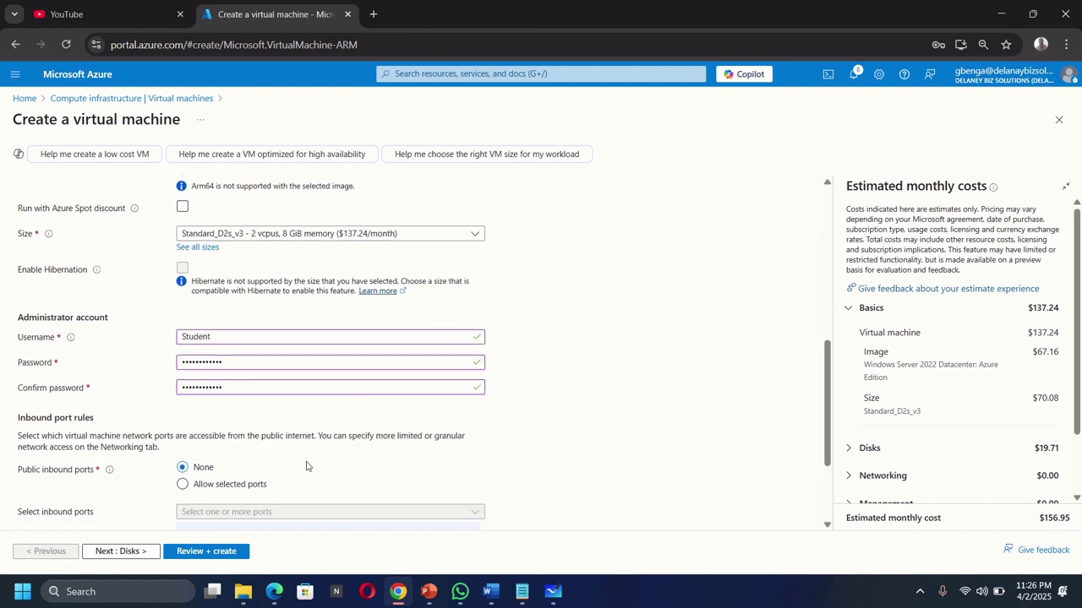
scroll(304, 467, down, 3)
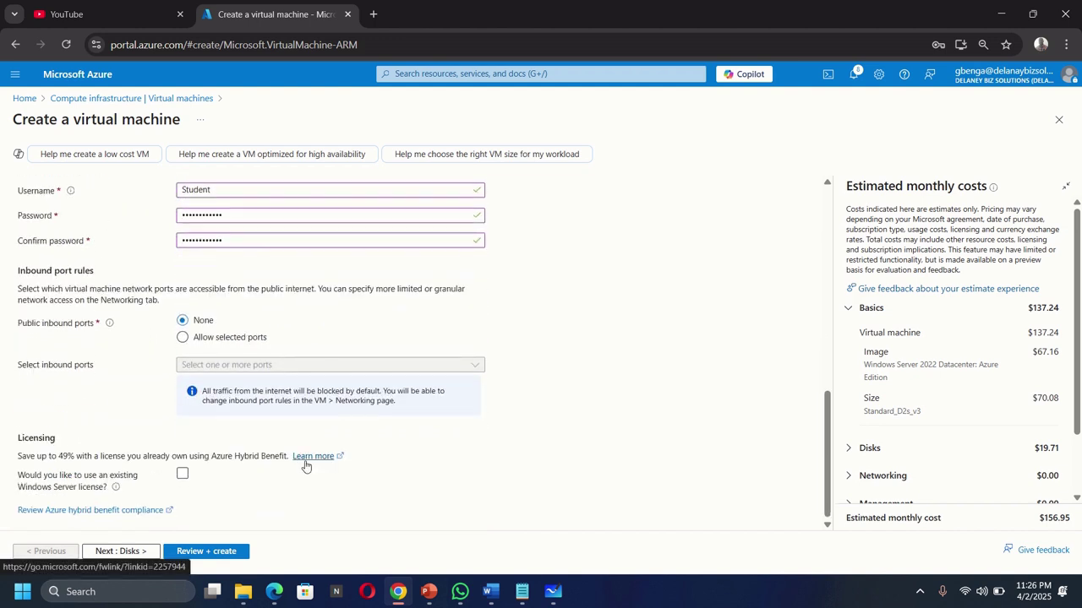
click(133, 551)
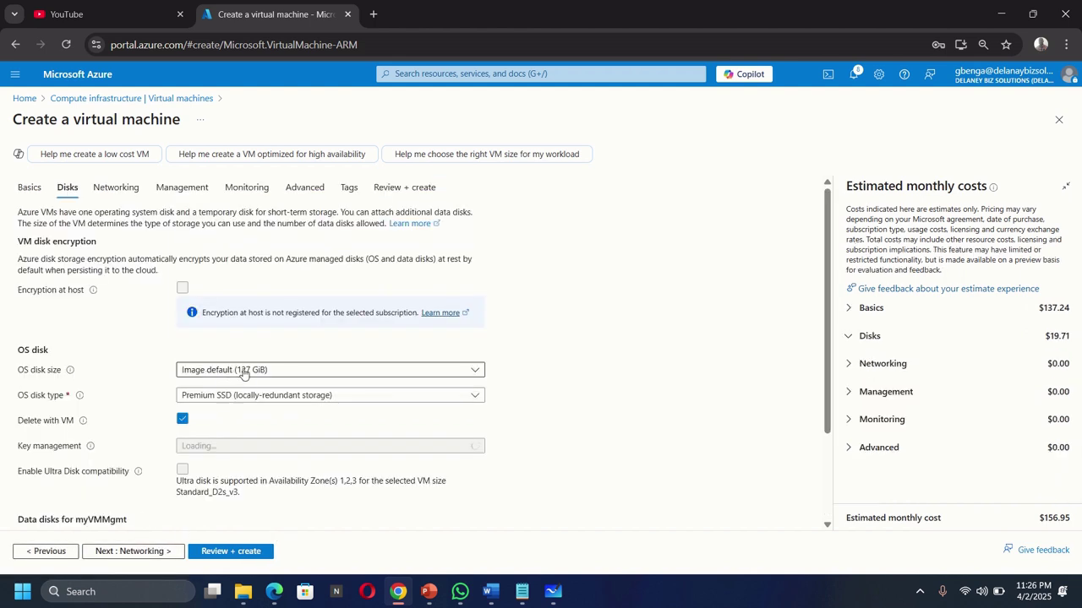
Set the OS disk type to locally-redundant Standard HDD and continue to the networking settings.
click(261, 397)
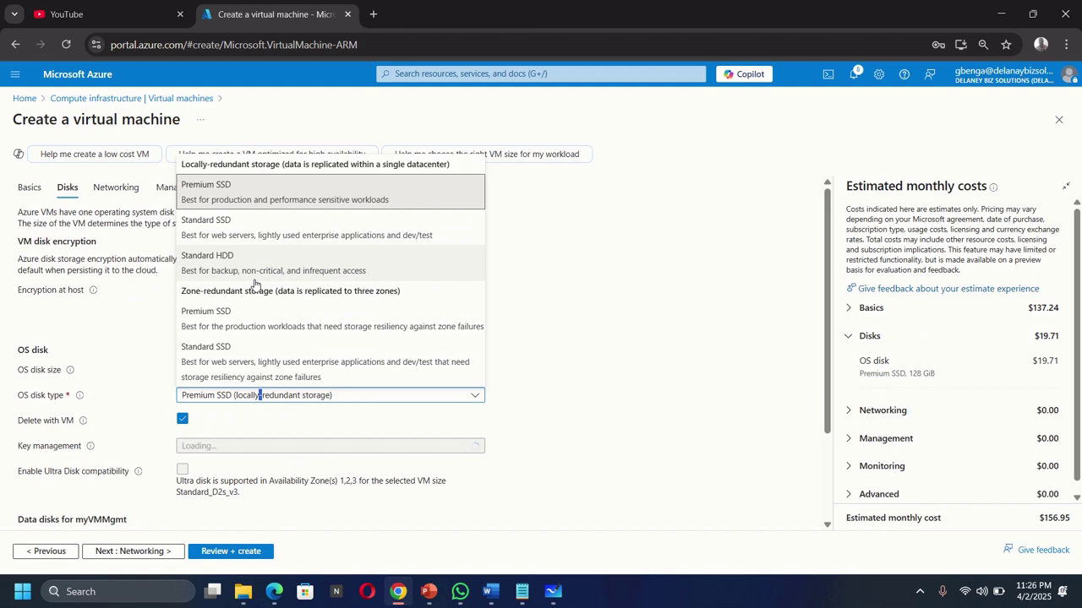
click(224, 266)
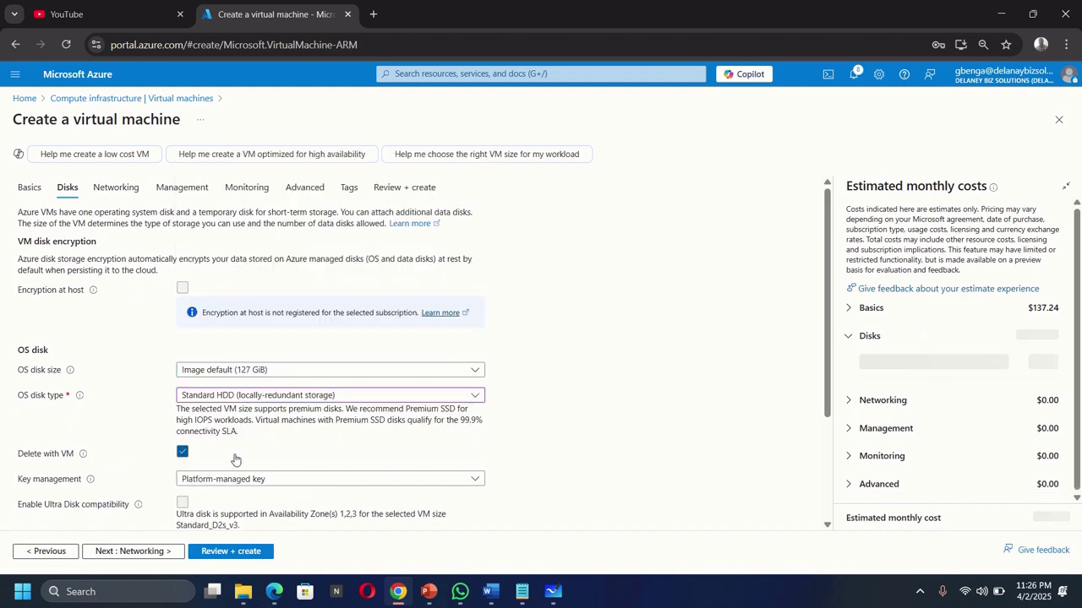
scroll(235, 459, down, 2)
click(167, 549)
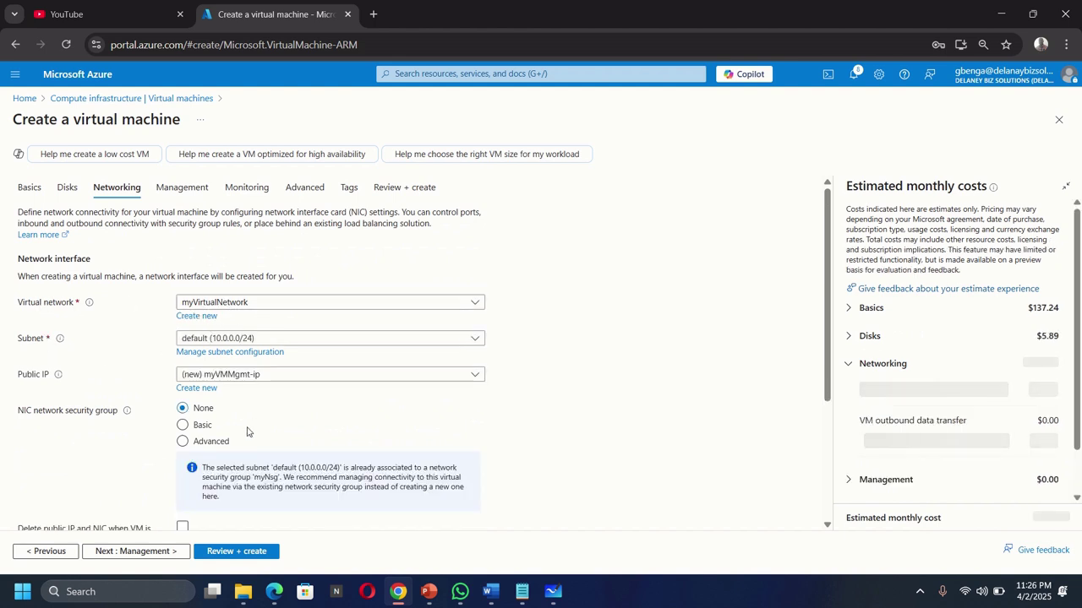
Keep the default networking, management and monitoring settings, dismiss the browser's save-password offer and create the reviewed virtual machine.
click(127, 552)
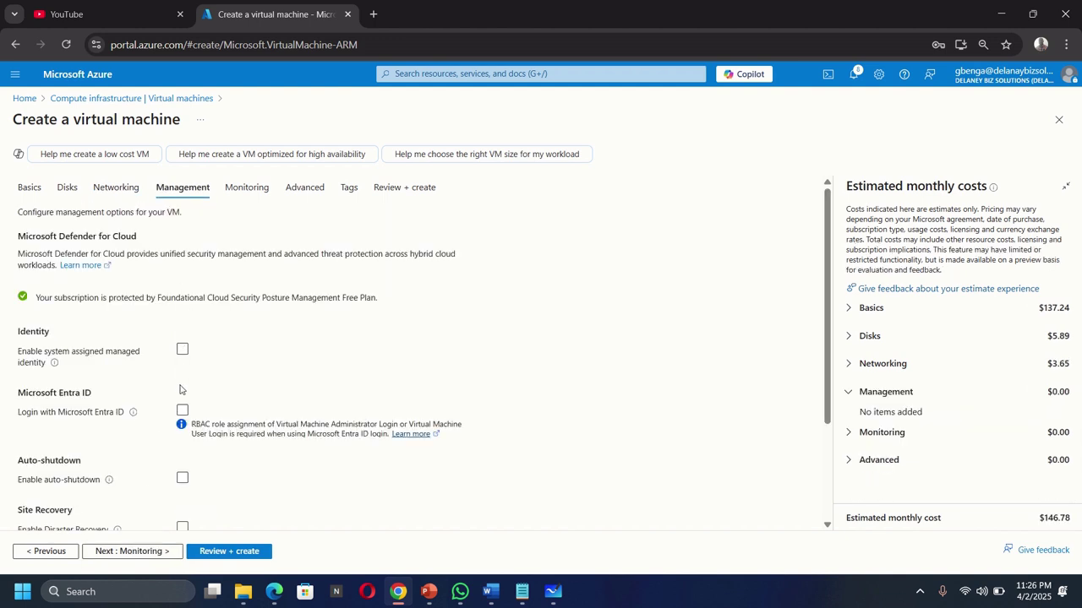
click(141, 556)
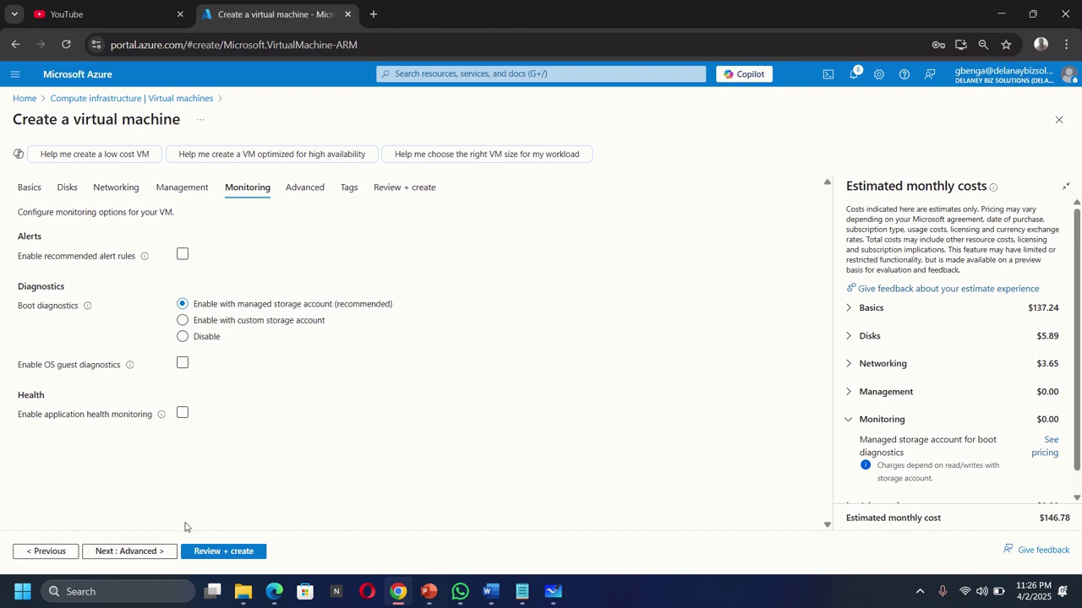
click(219, 551)
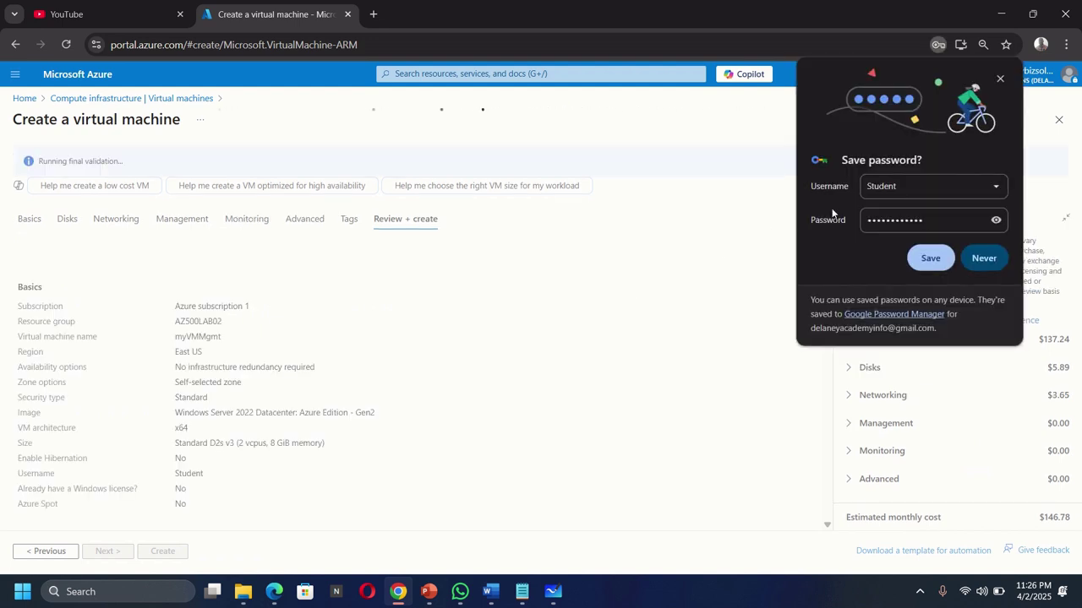
click(1001, 80)
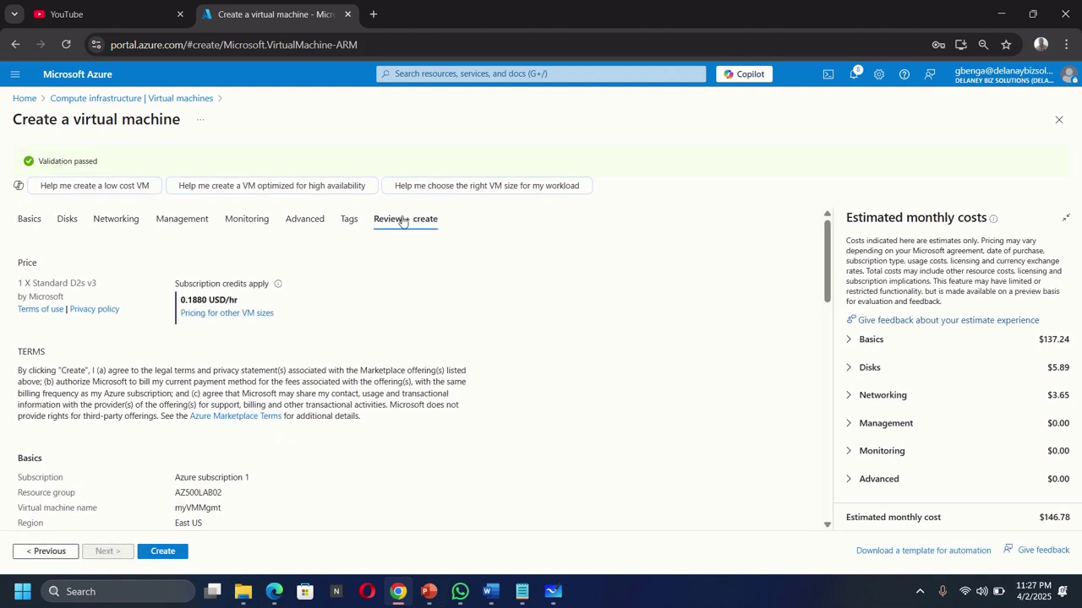
click(163, 552)
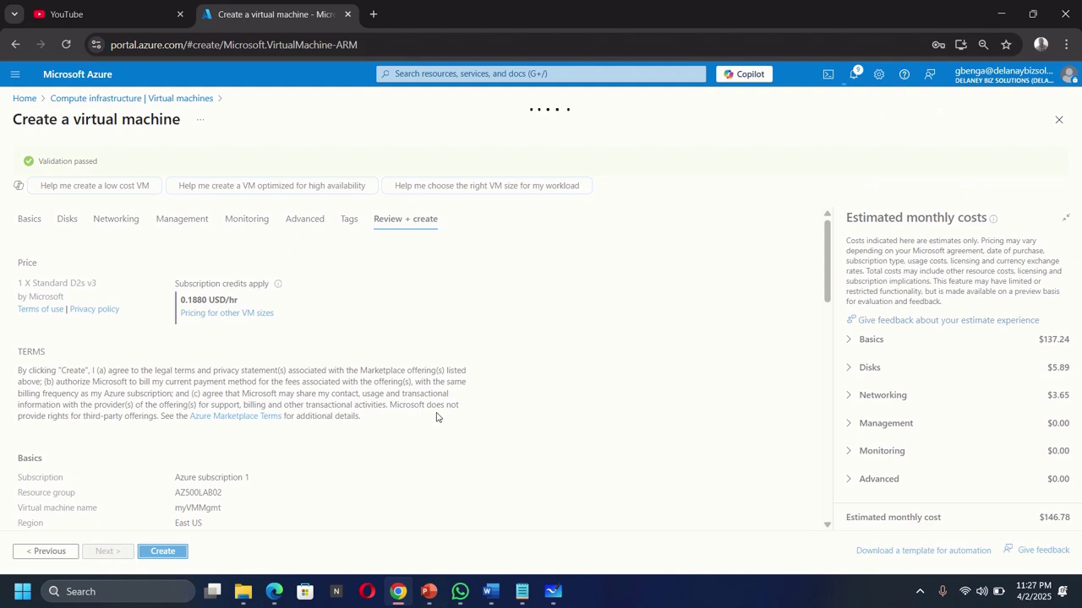
Switch to Microsoft Whiteboard and draw an empty black box below the myVmWeb box for the second virtual machine.
click(552, 592)
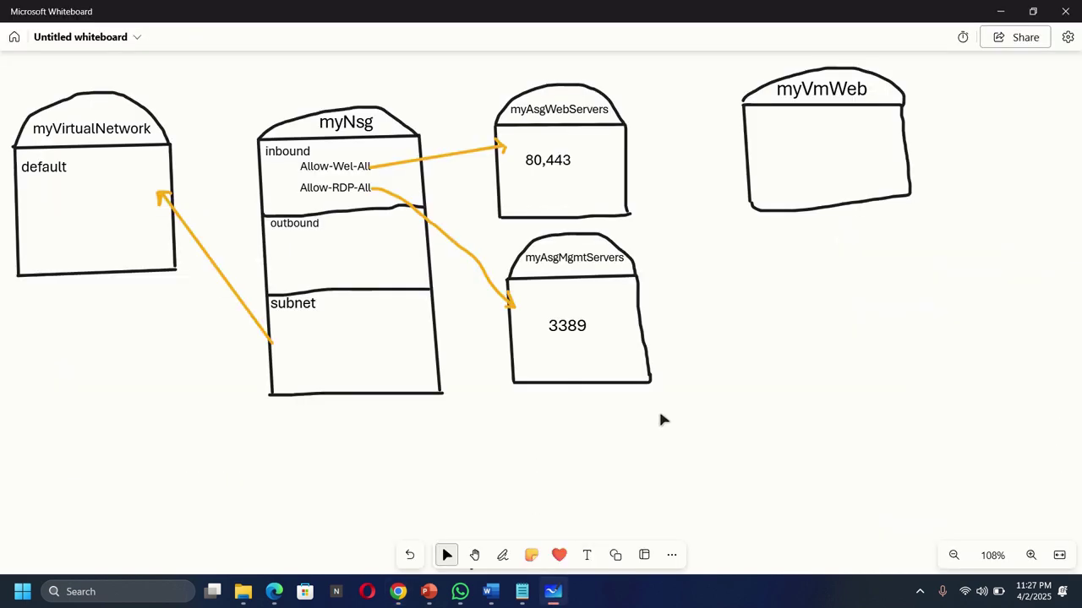
click(502, 555)
click(445, 521)
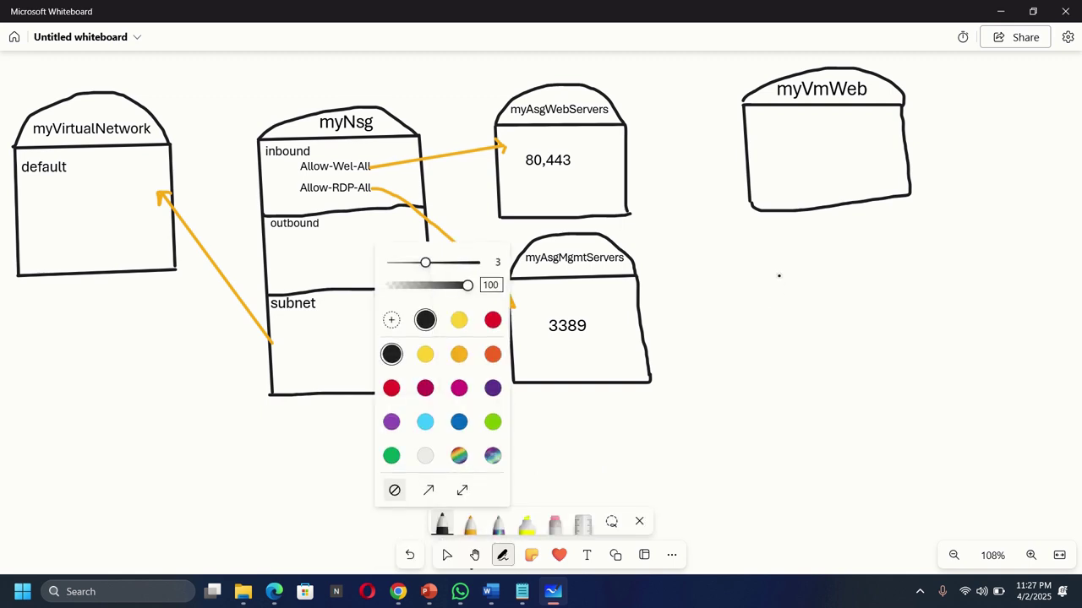
drag(776, 277, 780, 374)
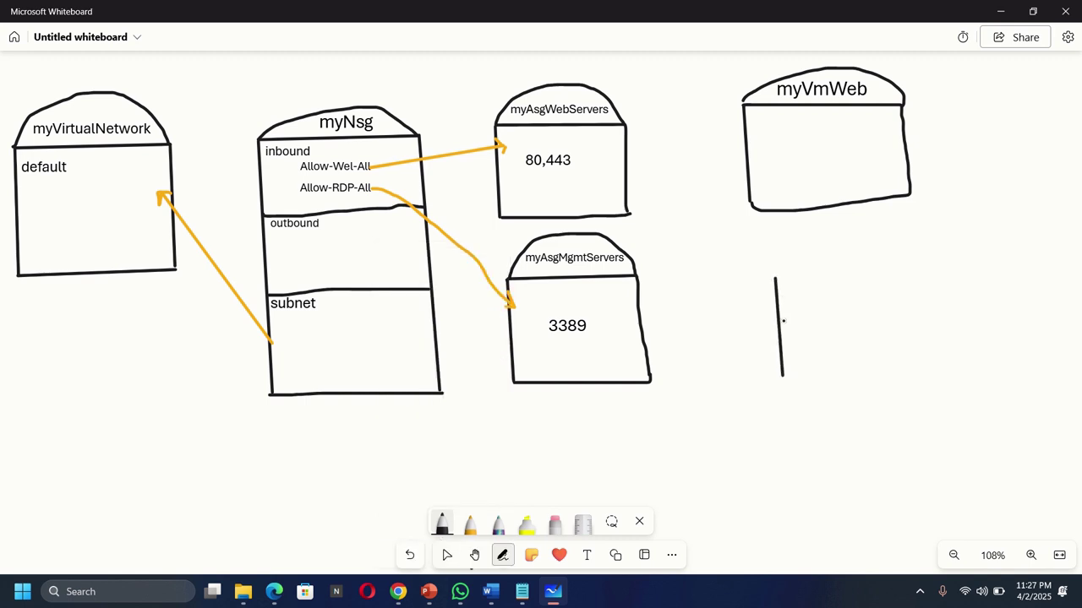
drag(775, 278, 924, 272)
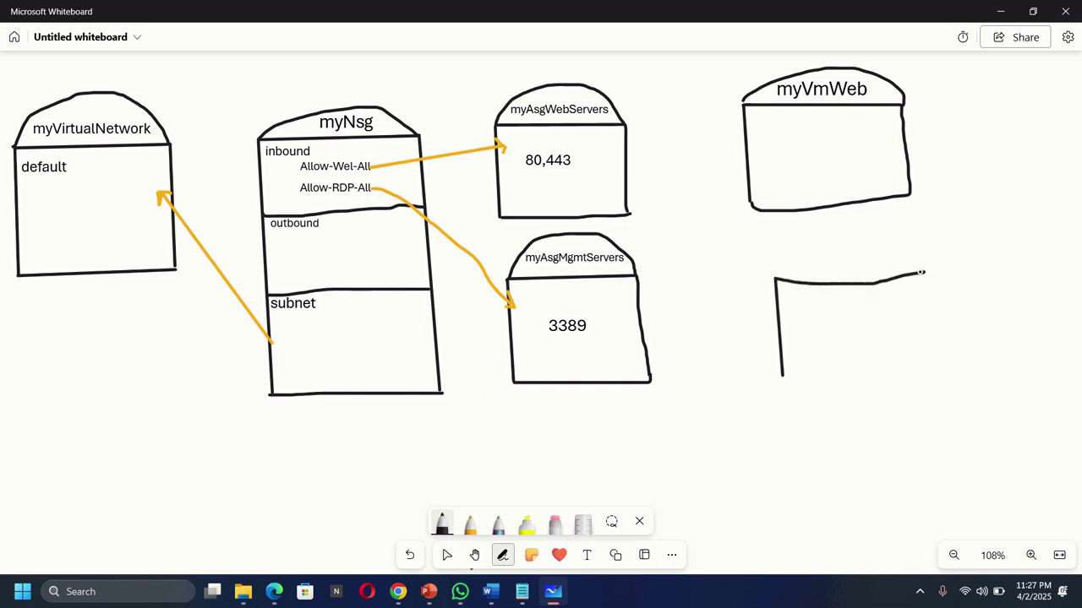
mouse_move(922, 273)
mouse_down()
mouse_move(933, 378)
mouse_move(781, 387)
mouse_move(778, 375)
mouse_up()
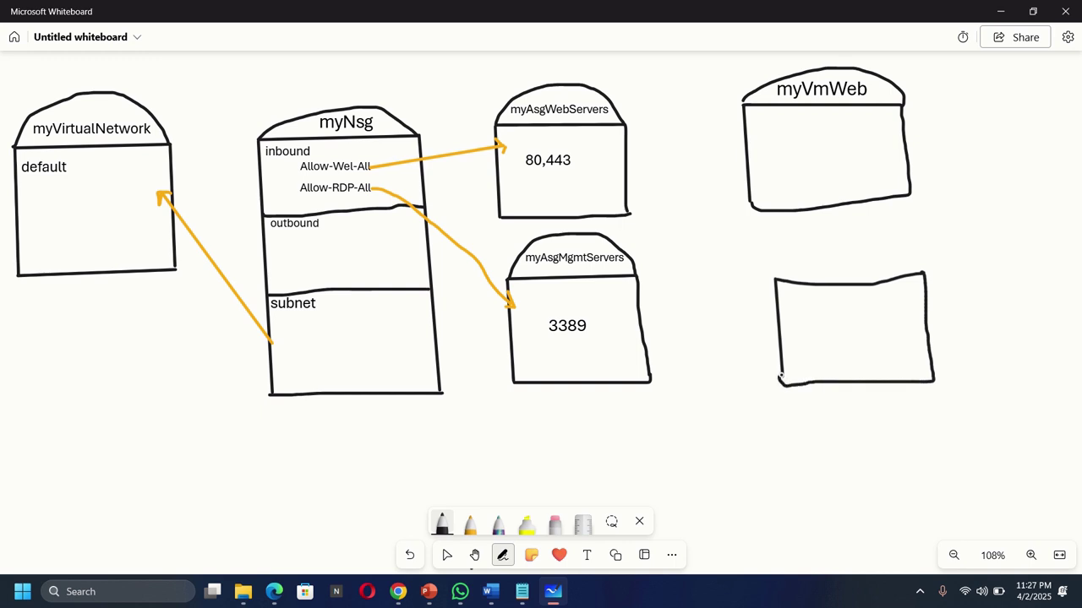
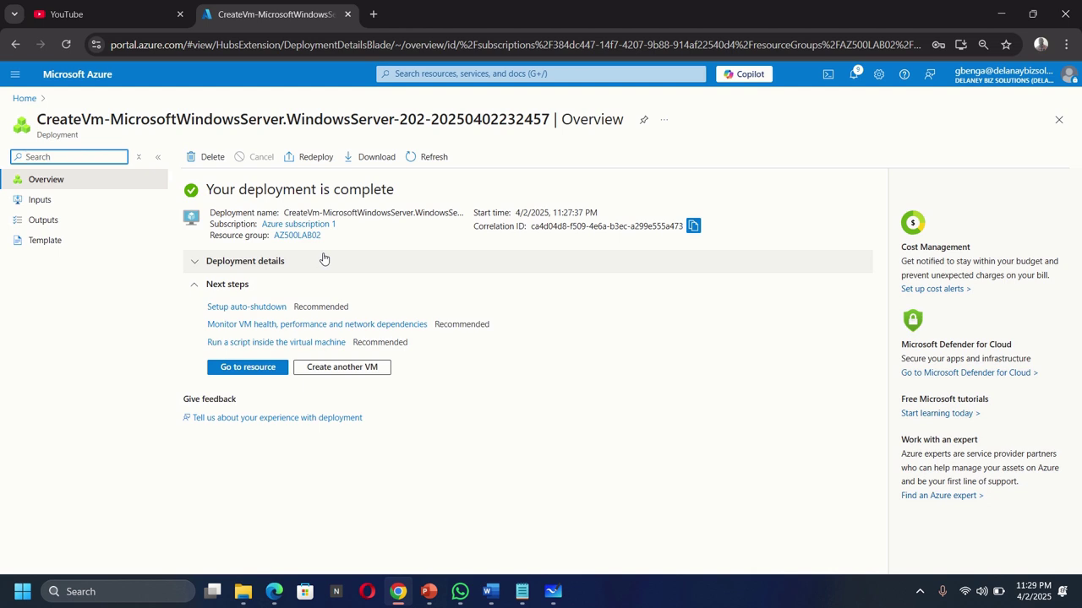
In the Azure portal, find the virtual machines and open the application security groups settings of myVmWeb.
click(427, 74)
click(417, 264)
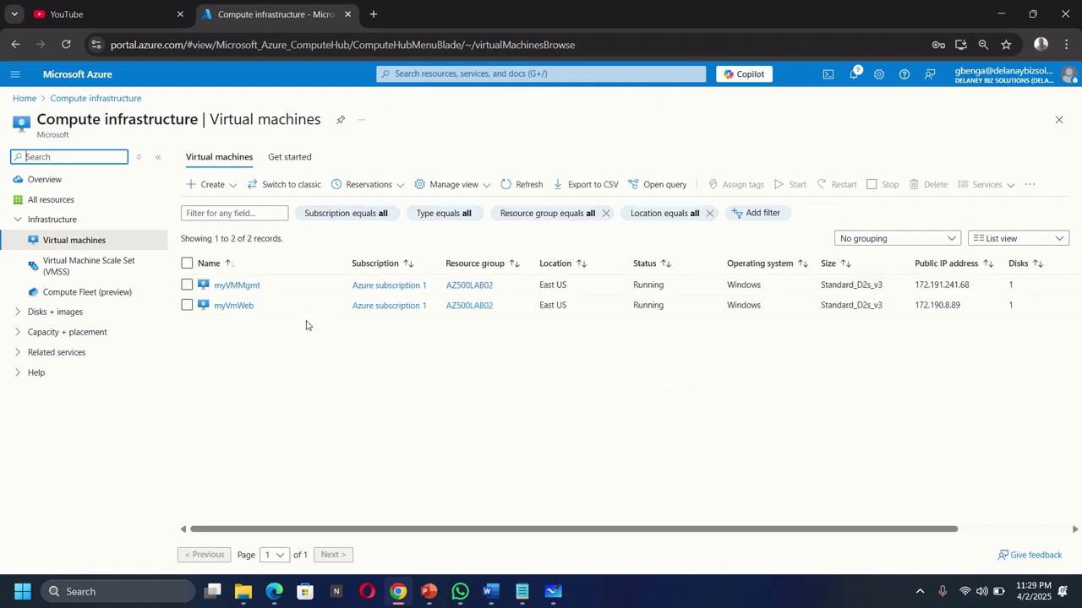
click(233, 307)
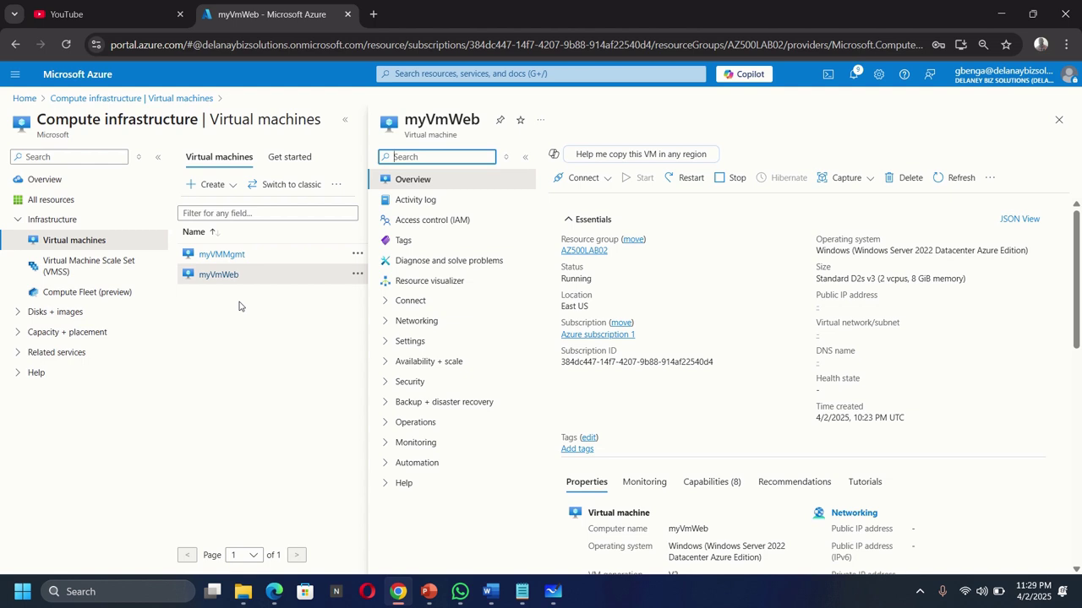
click(395, 321)
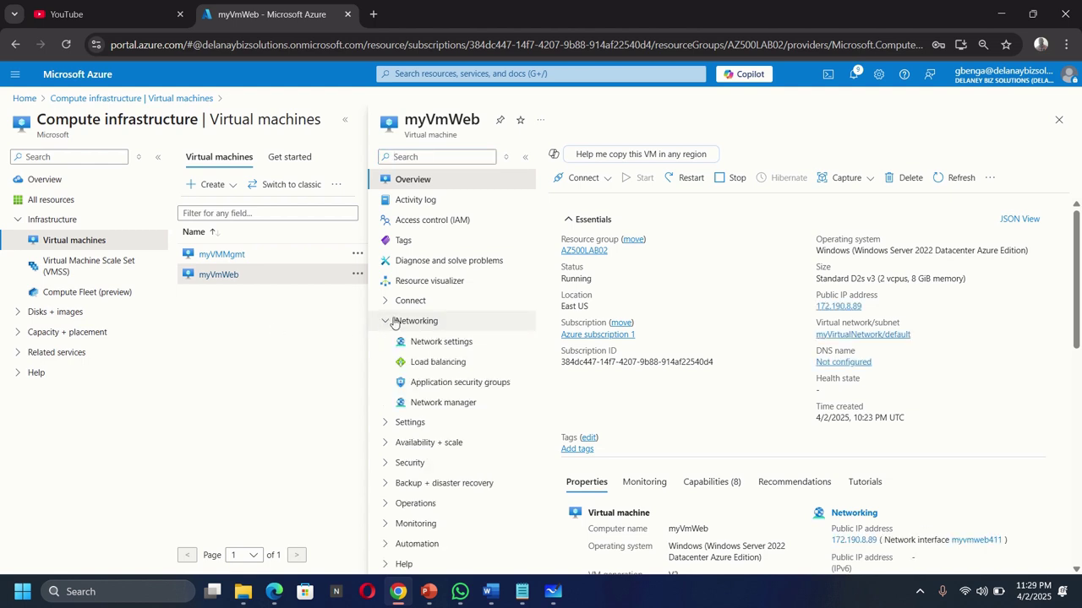
click(438, 385)
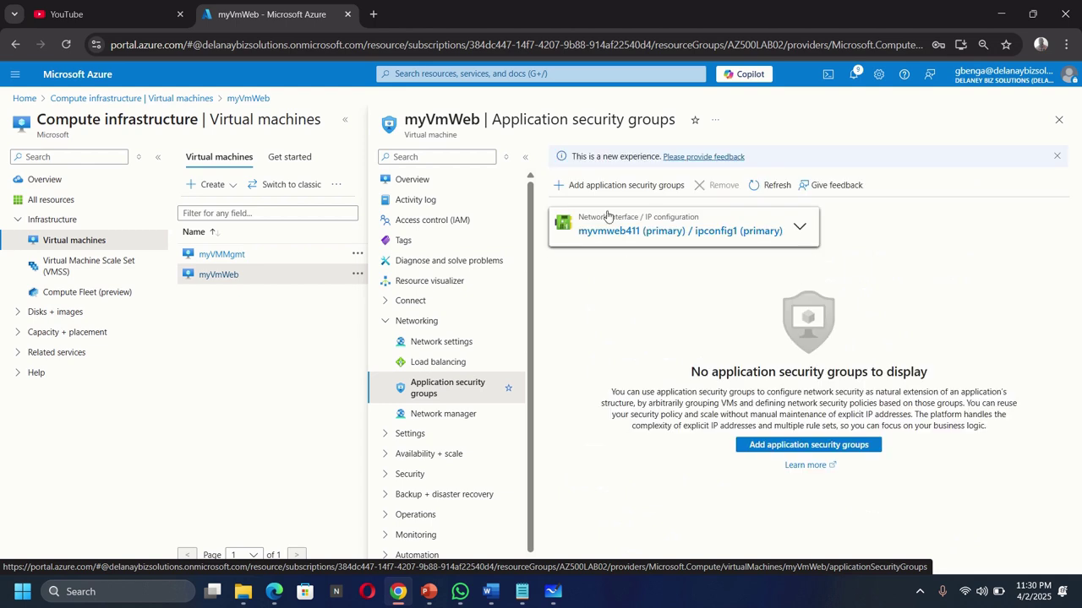
Add the myAsgWebServers application security group to myVmWeb, then check the notifications and dismiss the network interface update.
click(590, 186)
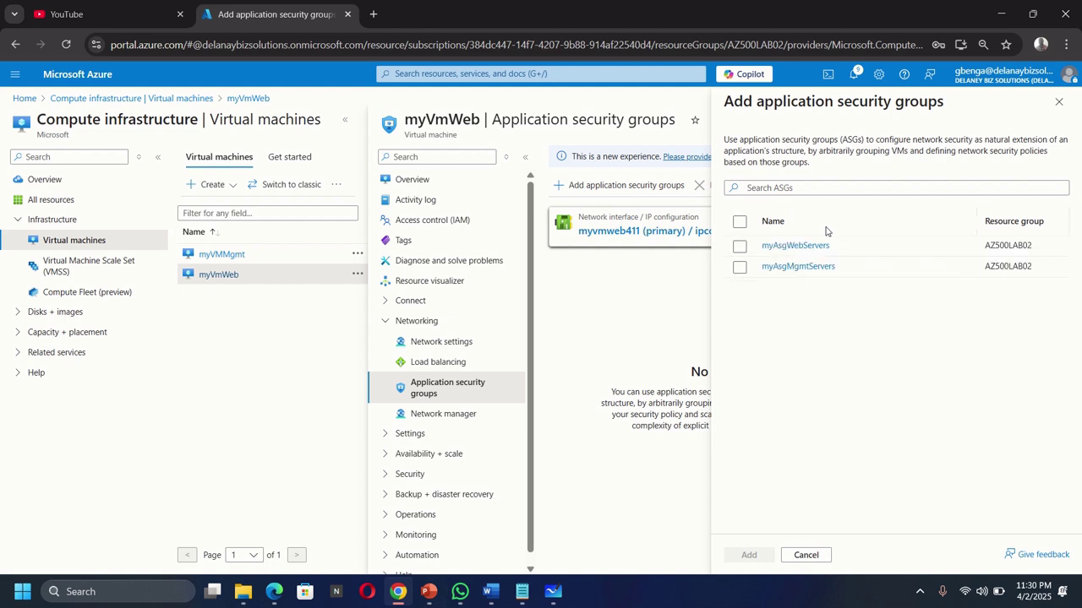
click(739, 248)
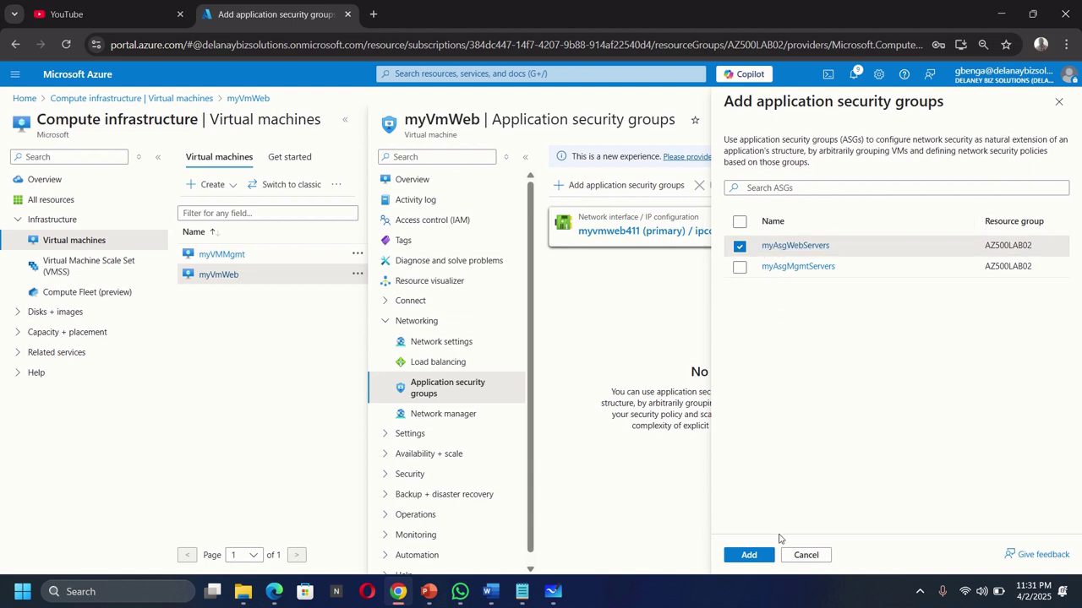
click(751, 557)
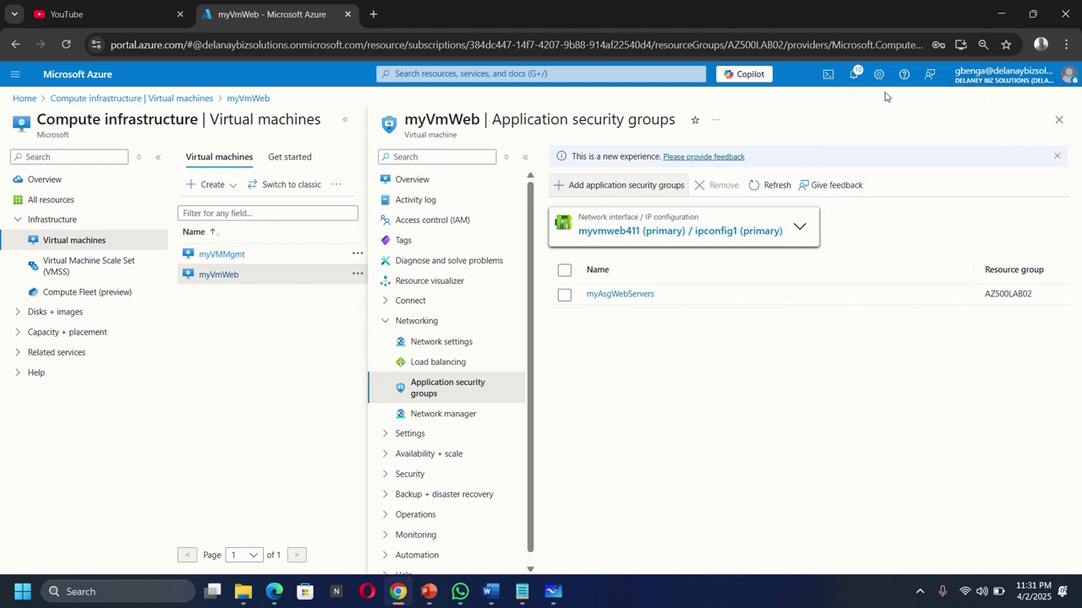
click(854, 76)
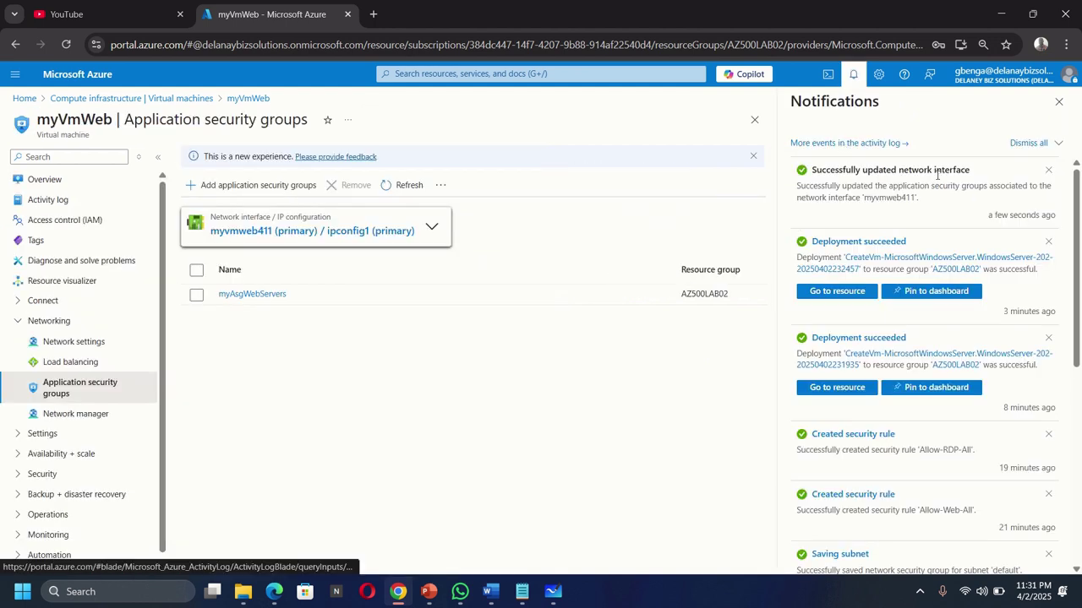
click(1047, 173)
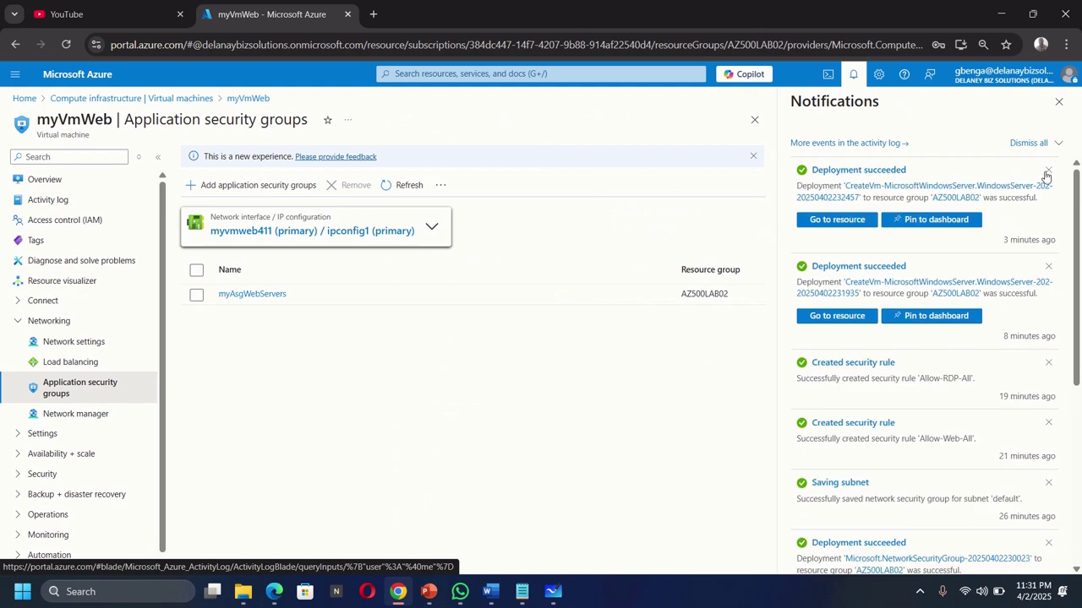
click(1056, 108)
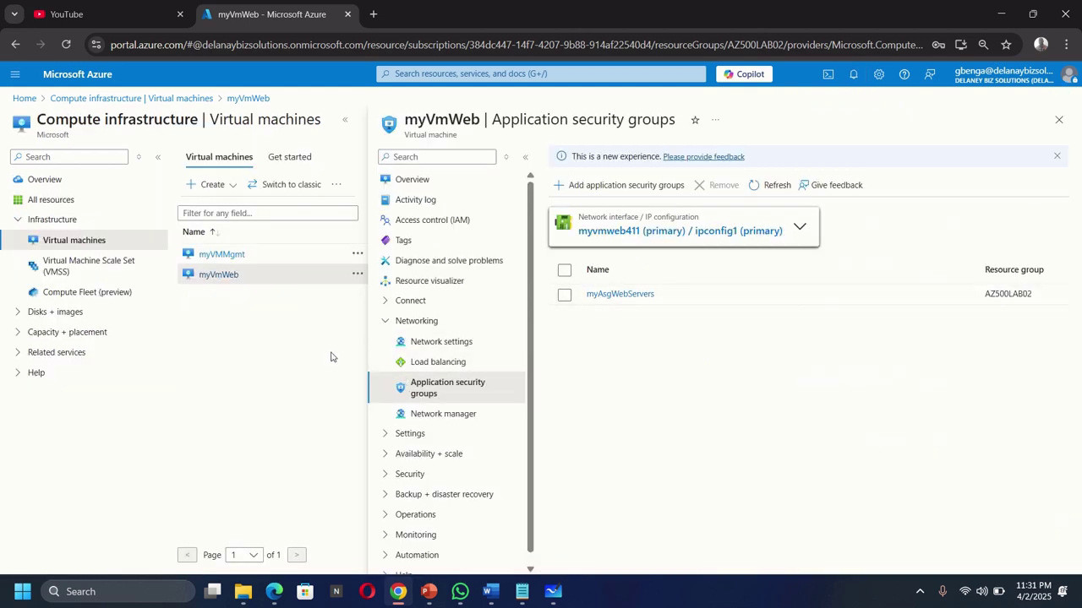
Add the myAsgMgmtServers application security group to the myVMMgmt virtual machine.
click(228, 255)
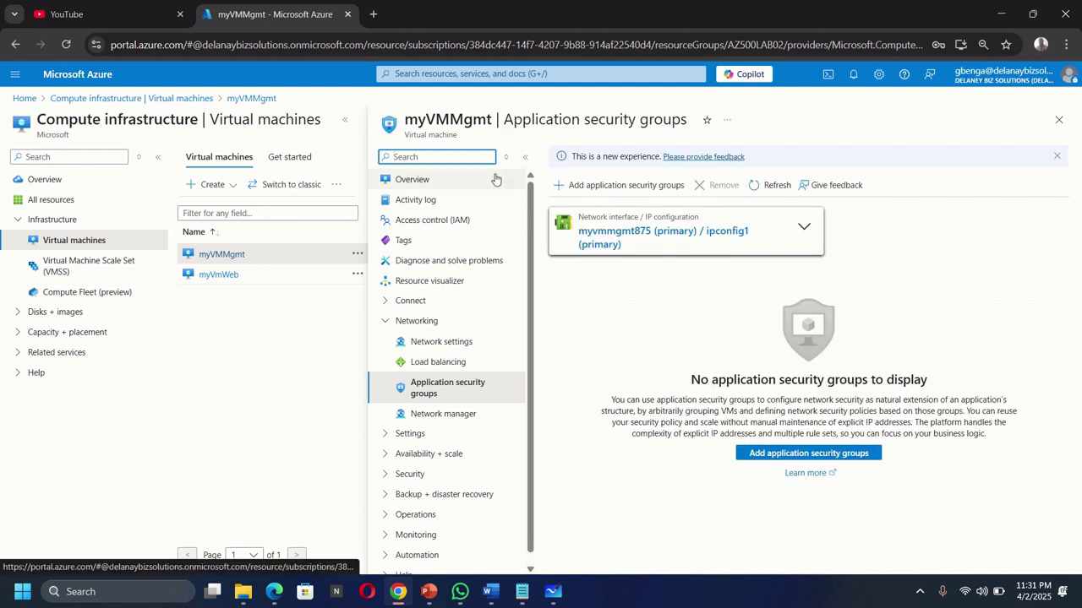
click(606, 191)
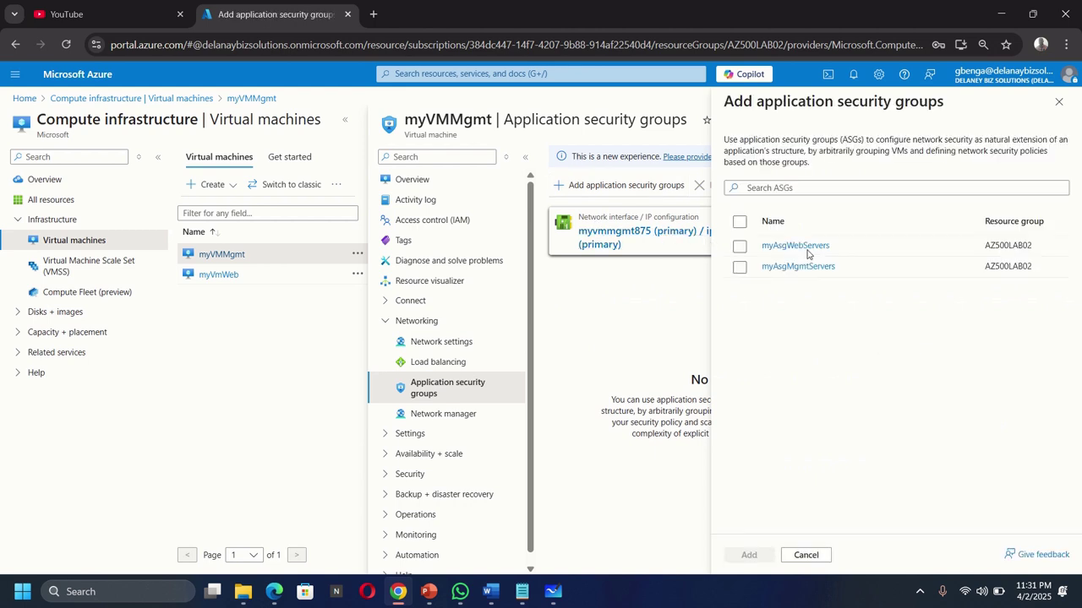
click(739, 267)
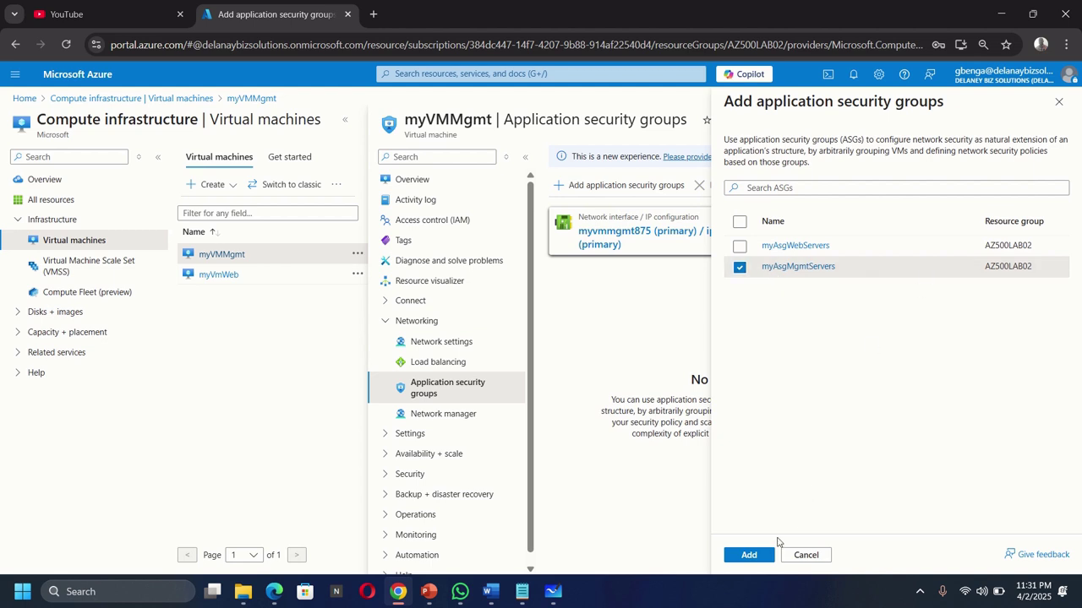
click(749, 555)
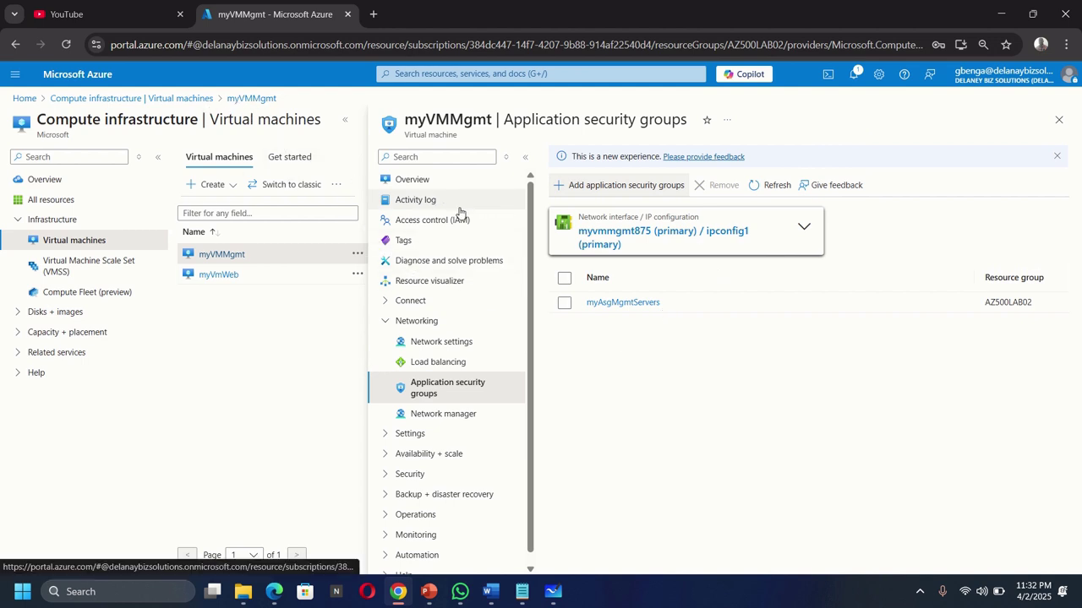
On the whiteboard, draw orange lines linking myVmWeb to myAsgWebServers and myVmMgmt to myAsgMgmtServers.
click(556, 595)
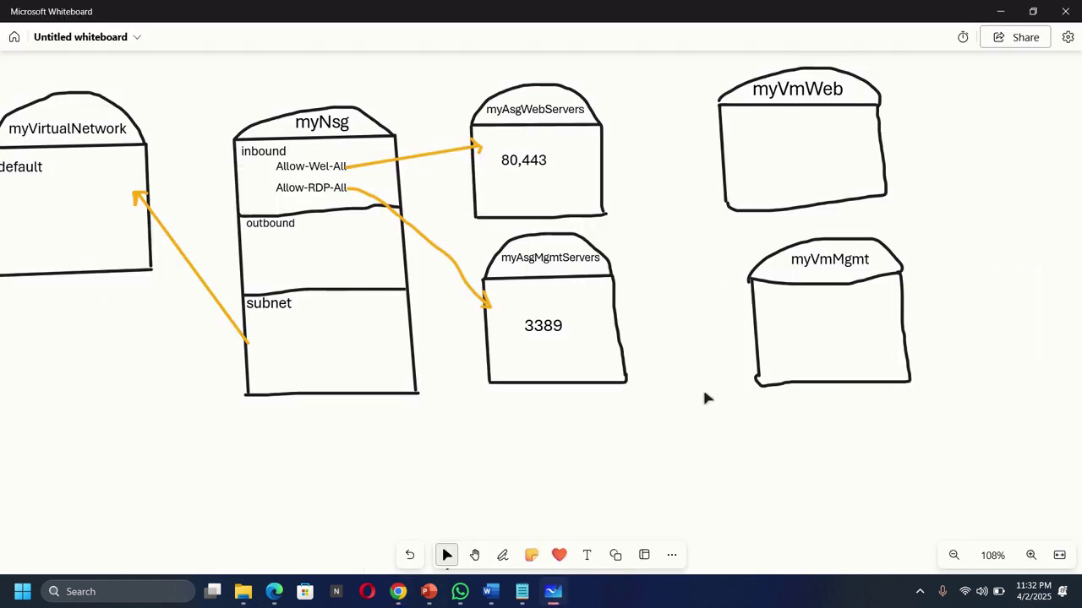
click(500, 555)
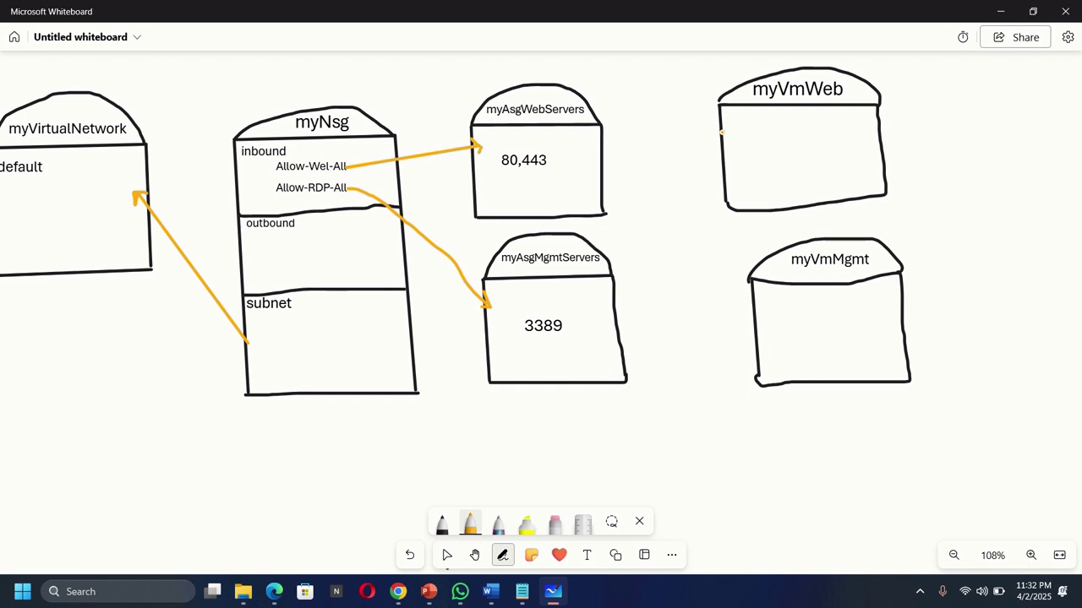
drag(719, 134, 615, 163)
drag(750, 338, 629, 327)
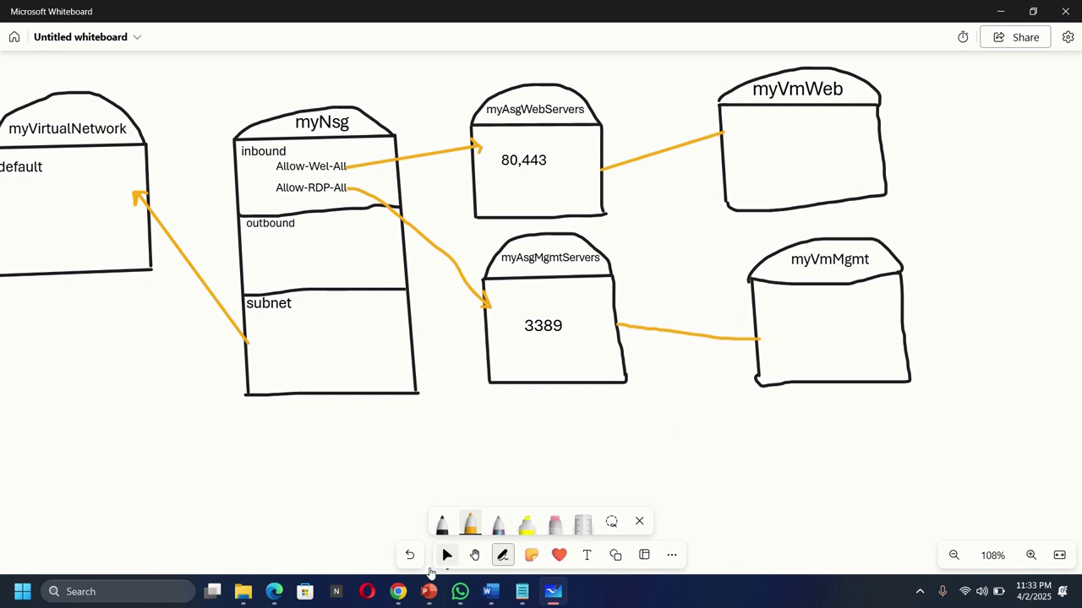
Return to the Azure portal and download the native RDP file from myVMMgmt's connection options.
mouse_move(404, 591)
click(417, 538)
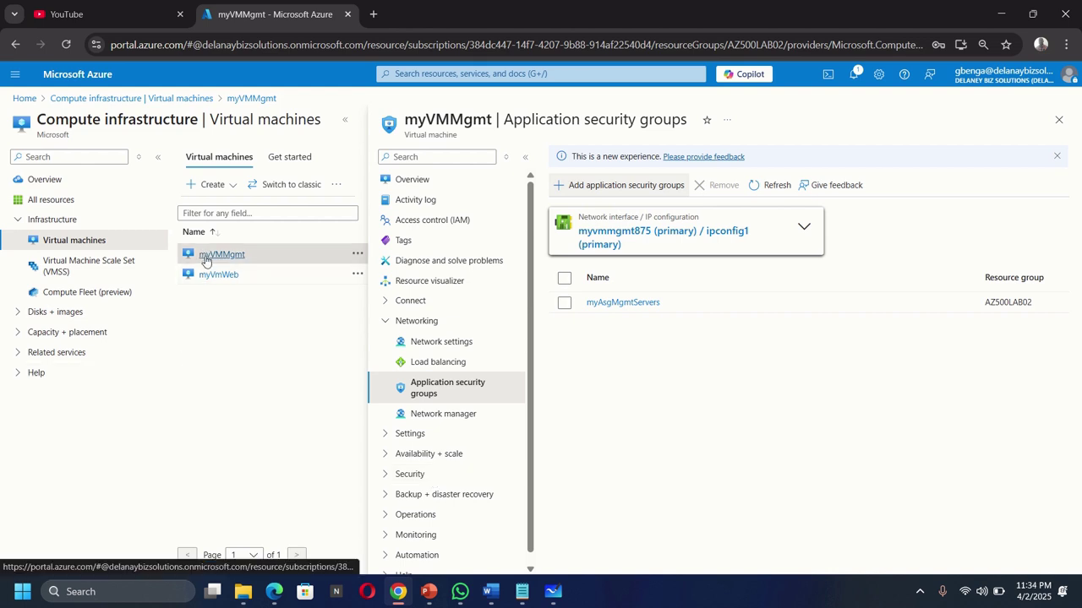
click(427, 185)
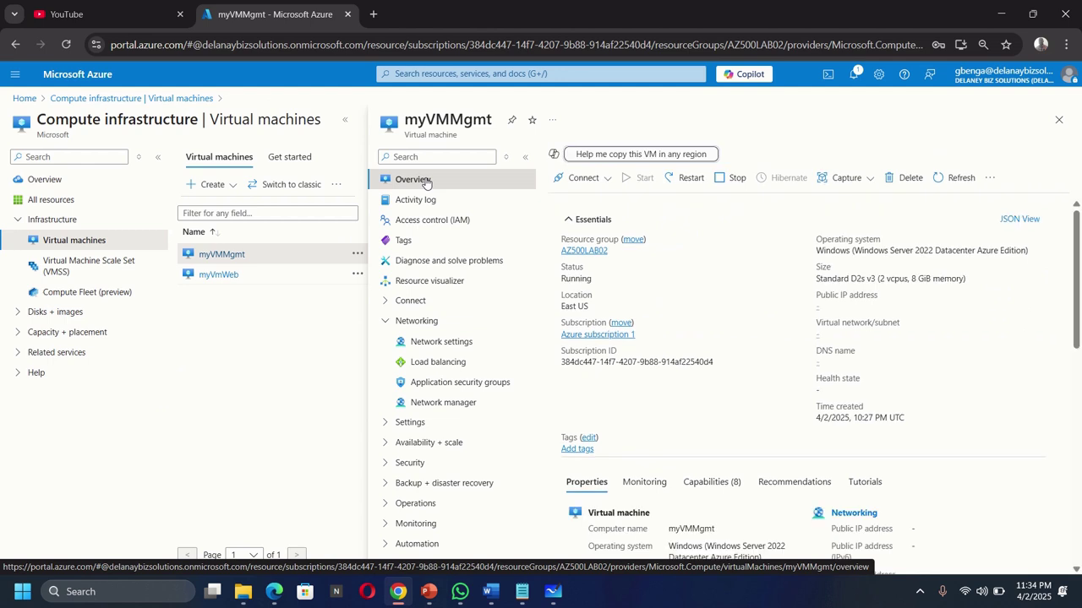
click(608, 179)
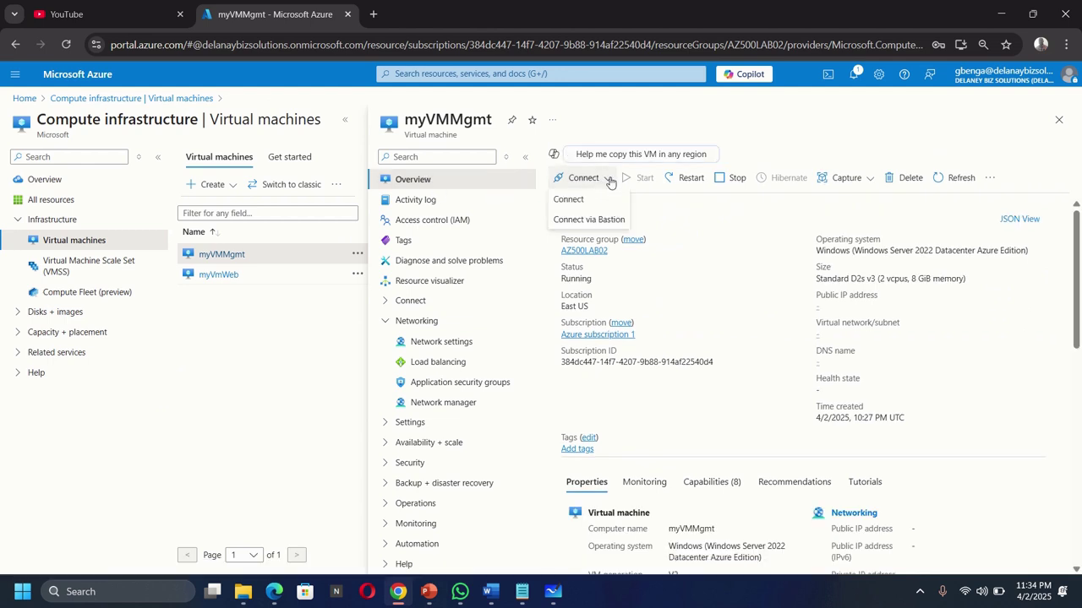
click(574, 201)
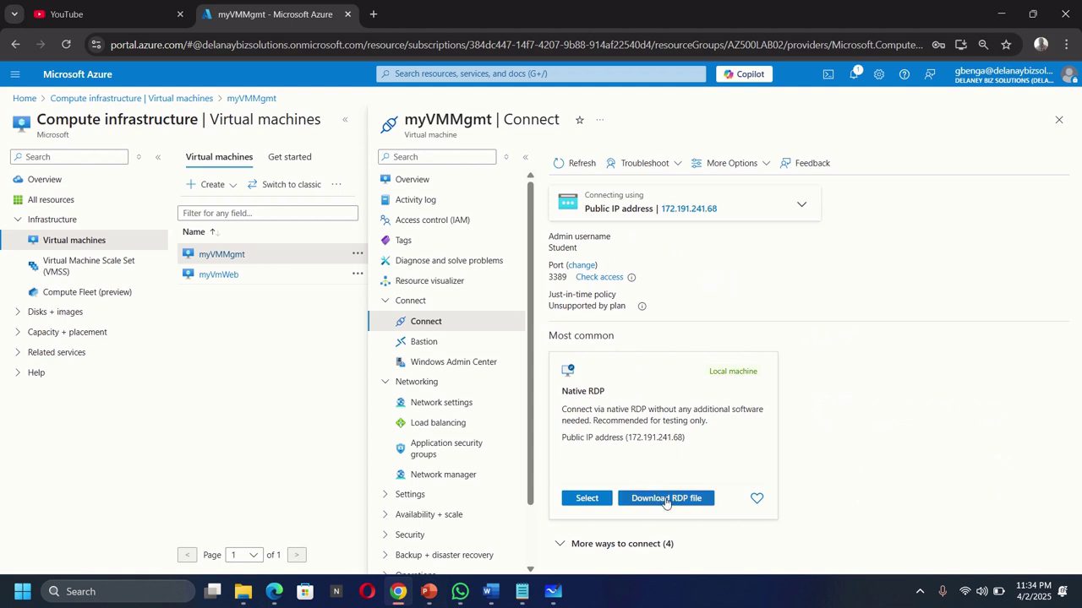
click(666, 498)
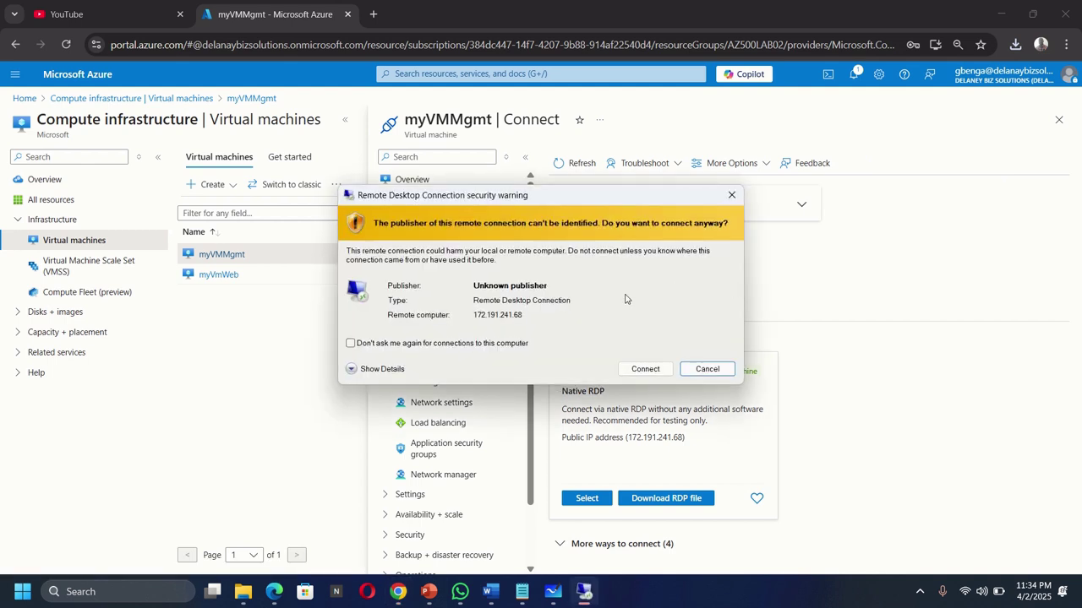
Connect to myVMMgmt over Remote Desktop, entering the Student account's password and accepting the publisher and certificate warnings.
click(636, 371)
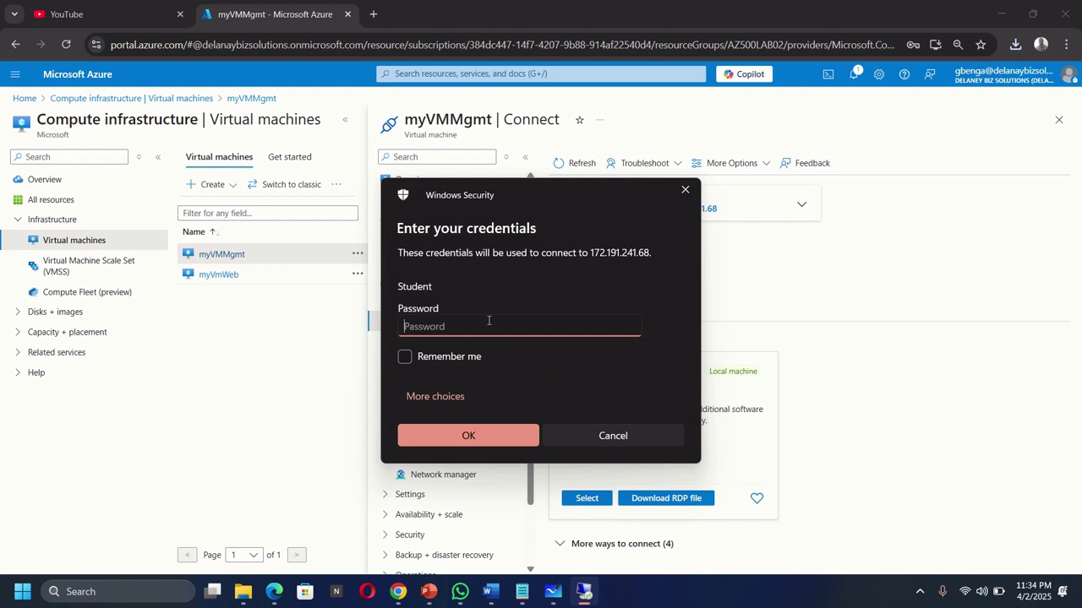
text(•••••••••••••)
click(476, 442)
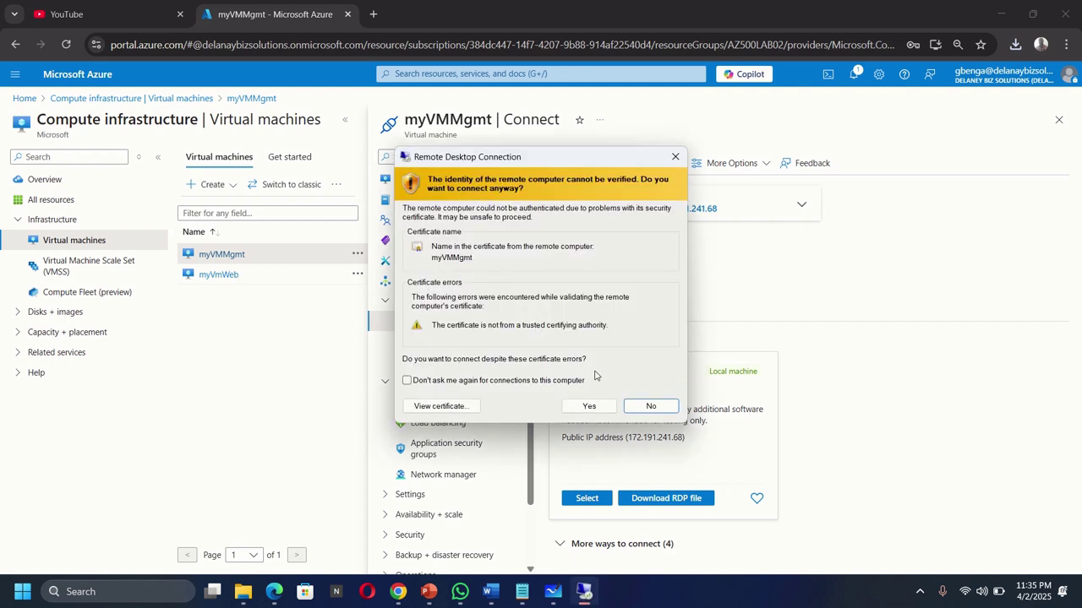
click(591, 407)
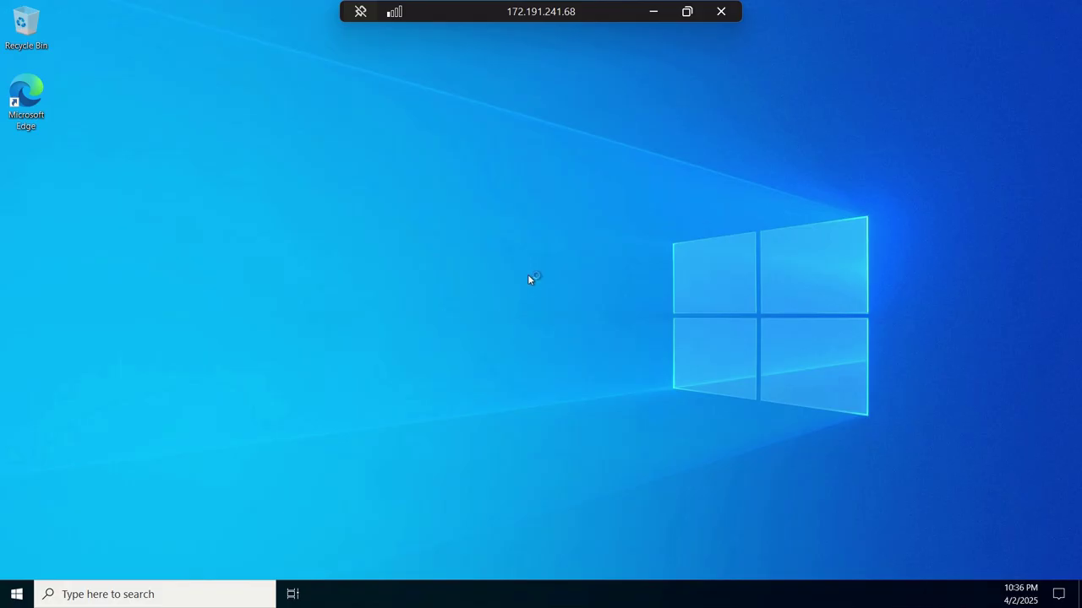
Minimize the myVMMgmt remote session and download the native RDP file for myVmWeb.
click(689, 13)
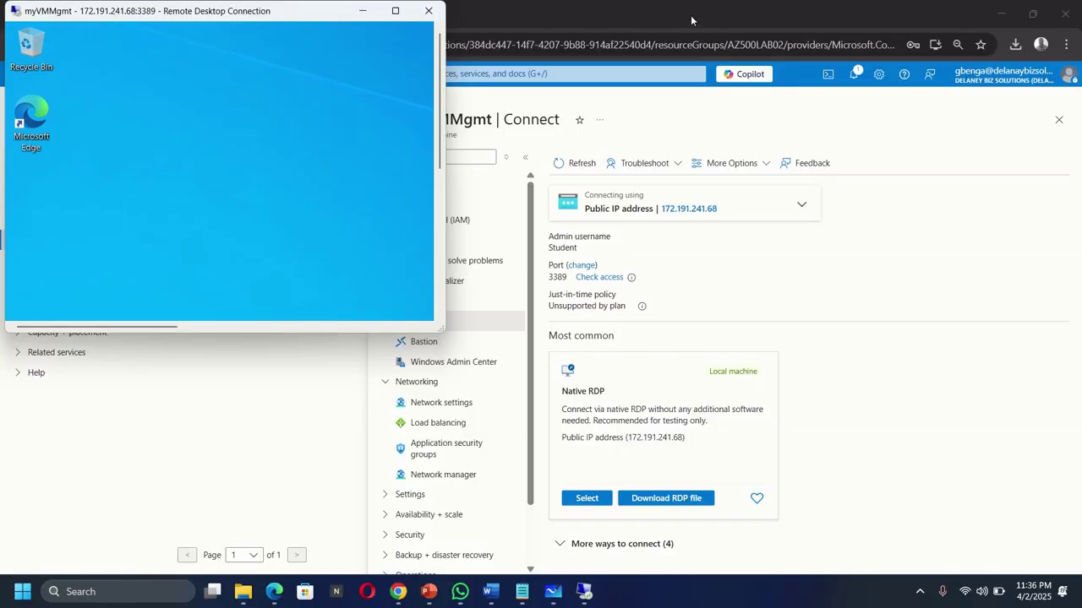
click(363, 10)
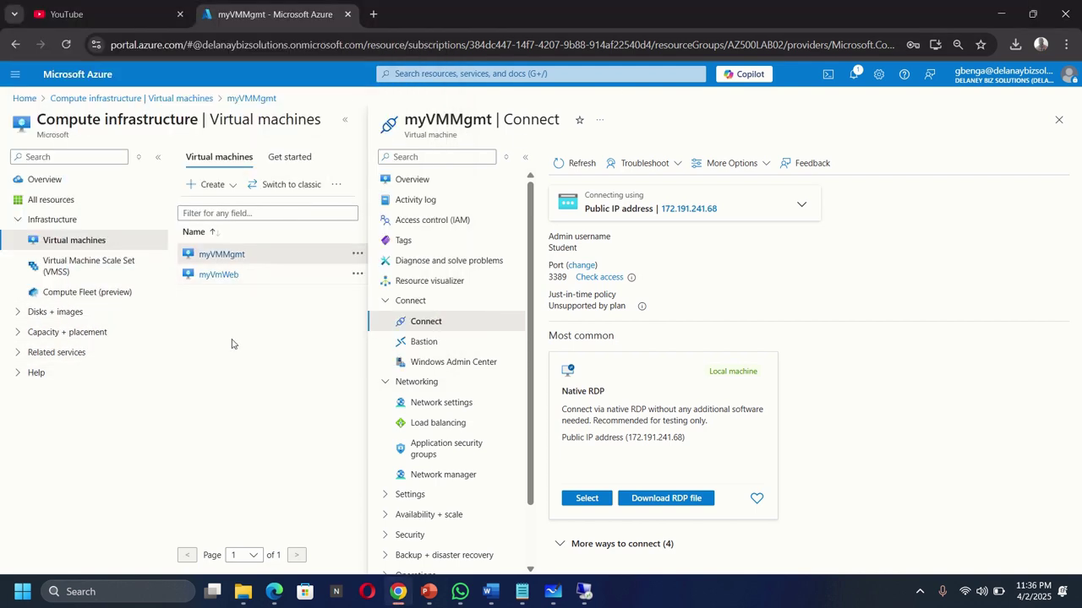
click(219, 275)
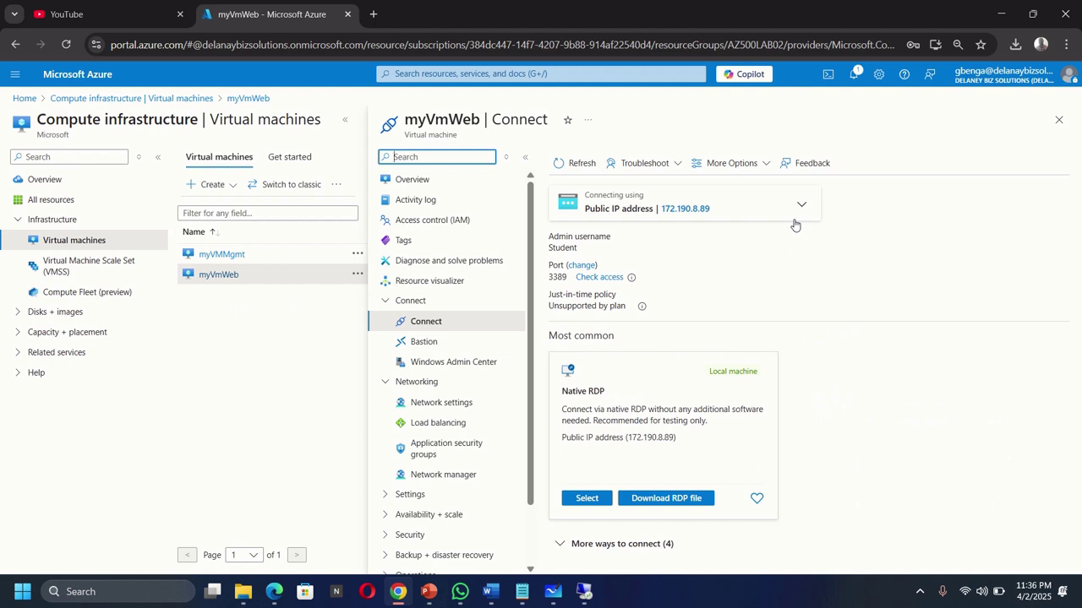
click(672, 499)
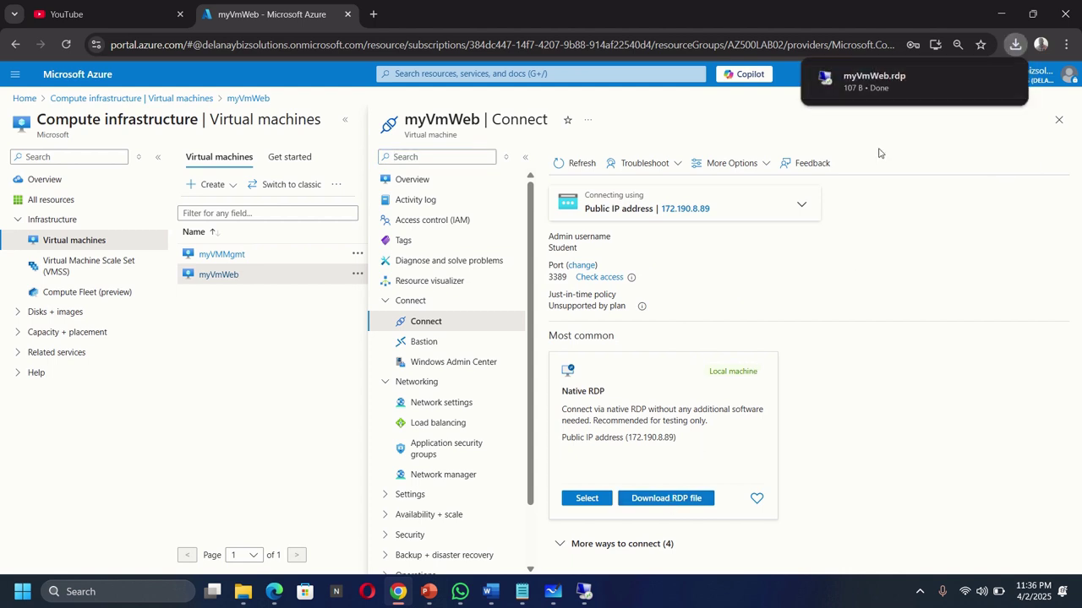
Try to connect to myVmWeb over Remote Desktop with the downloaded myVmWeb.rdp file, accepting the unknown publisher.
click(899, 85)
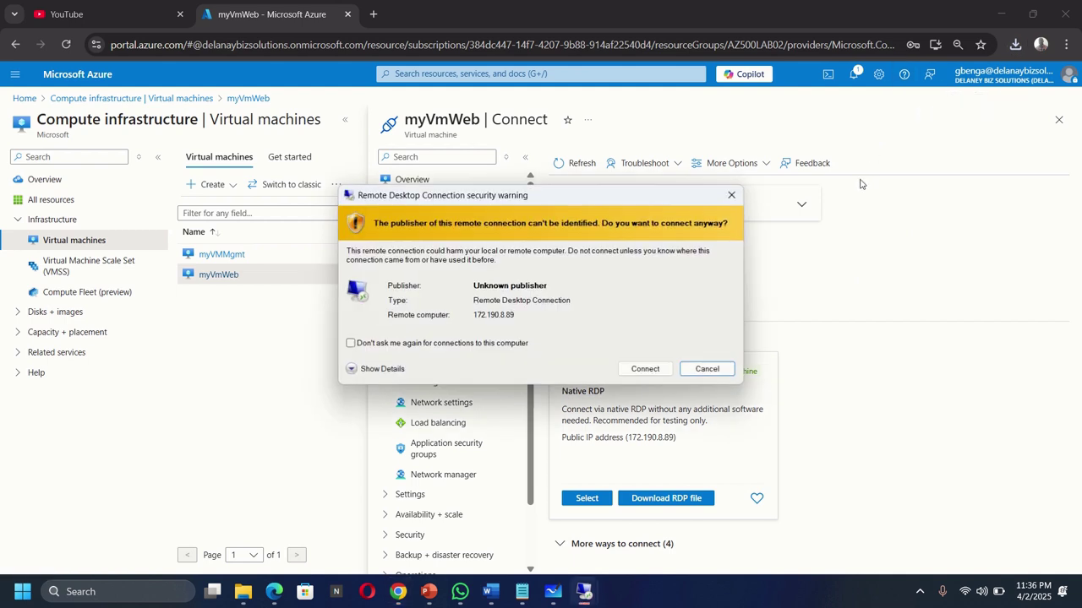
click(622, 365)
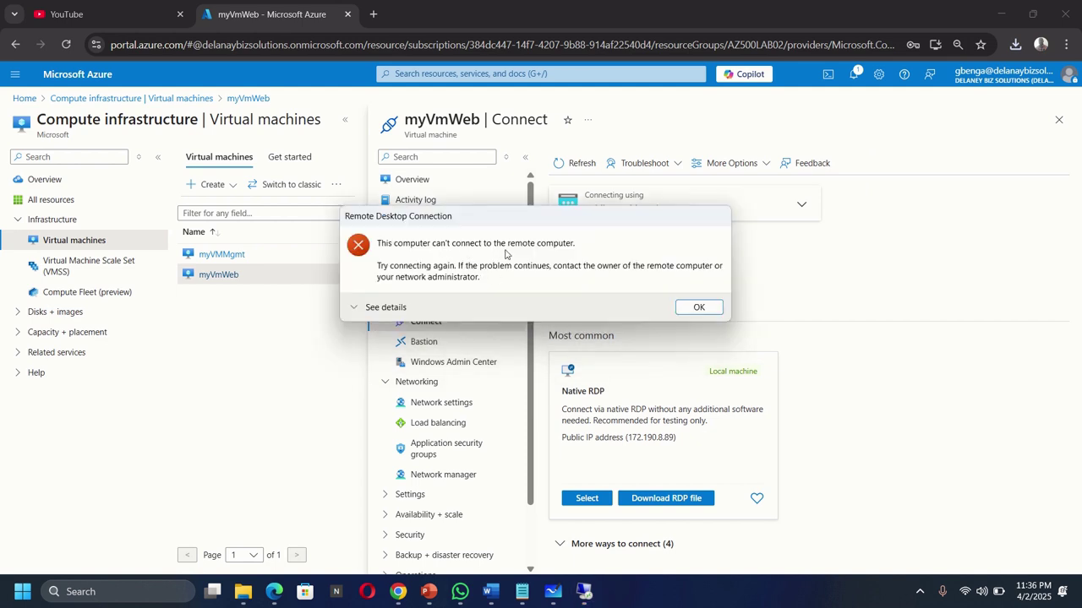
click(699, 307)
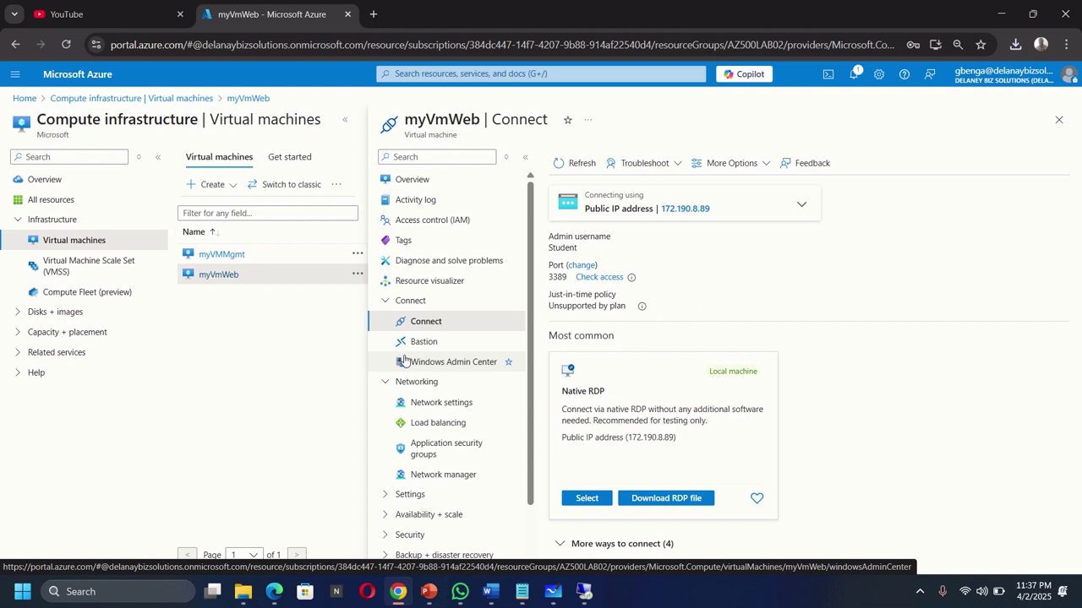
Open the RunPowerShellScript run command among myVmWeb's operations.
click(385, 302)
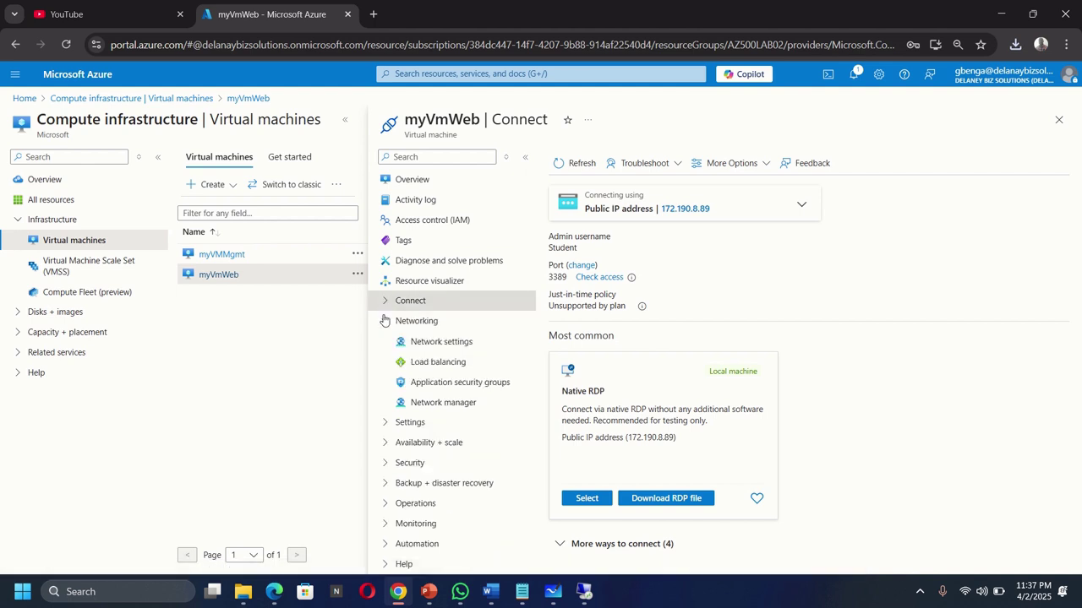
click(387, 322)
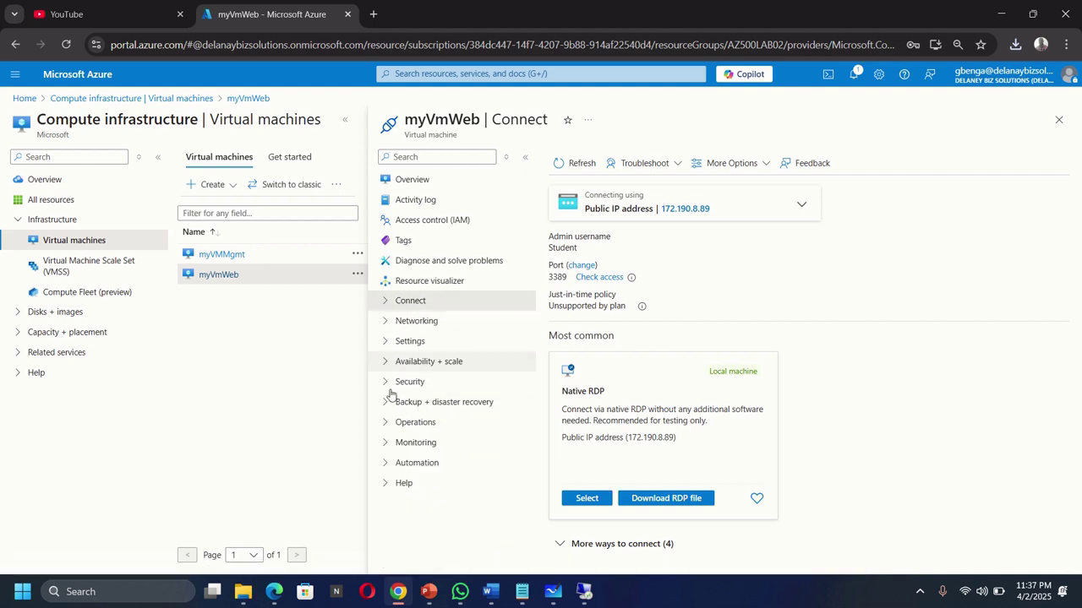
click(391, 423)
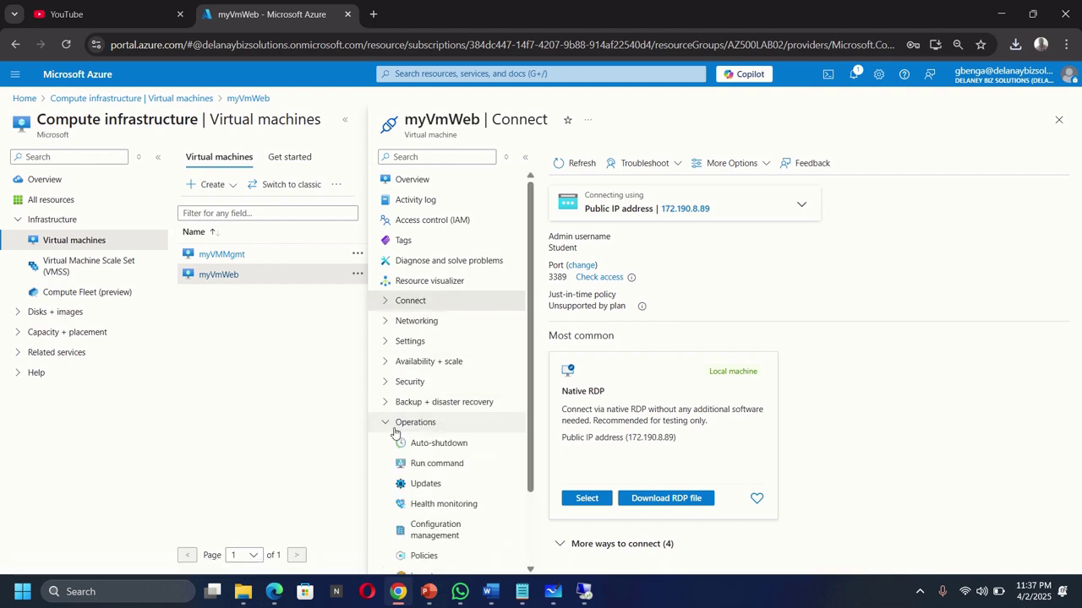
click(437, 463)
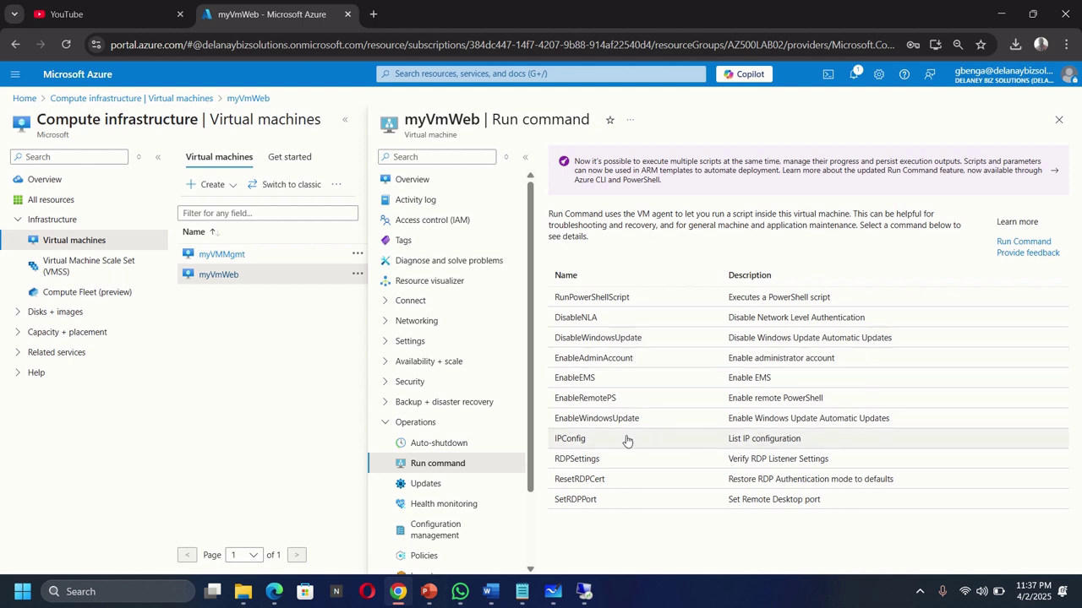
click(595, 297)
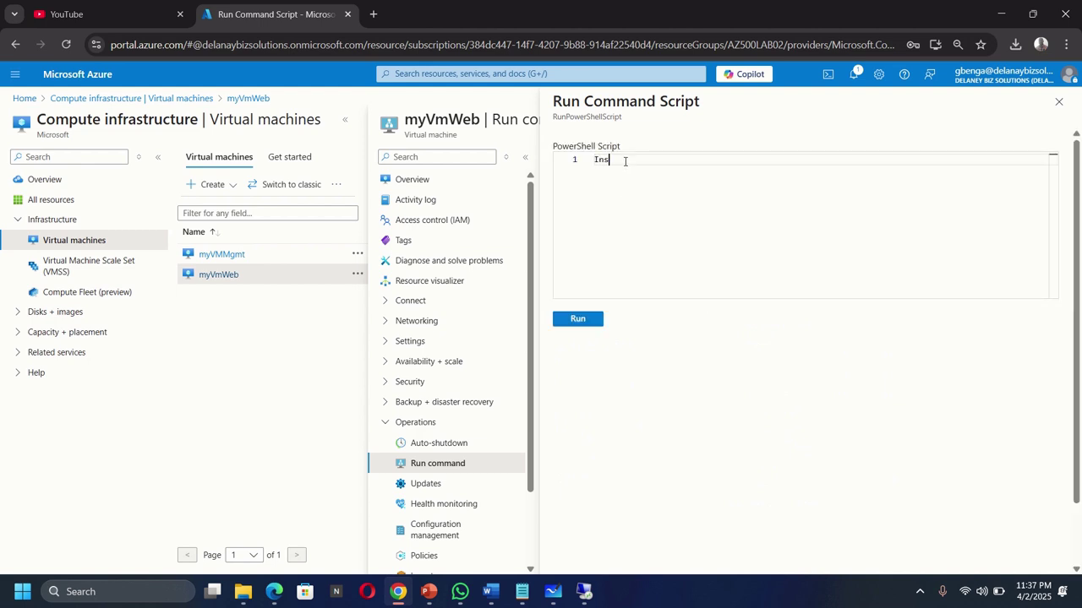
Run the PowerShell script "Install-WindowsFeature -name Web-Server -IncludeManagementTools" on myVmWeb.
text(tall-WindowsFeature)
text(-na)
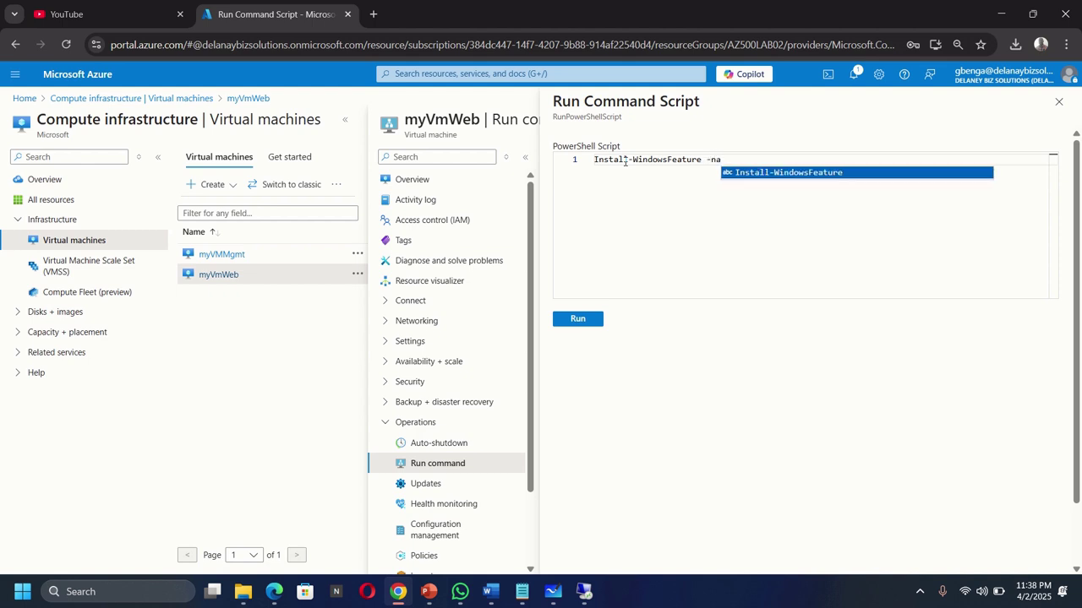
text(me)
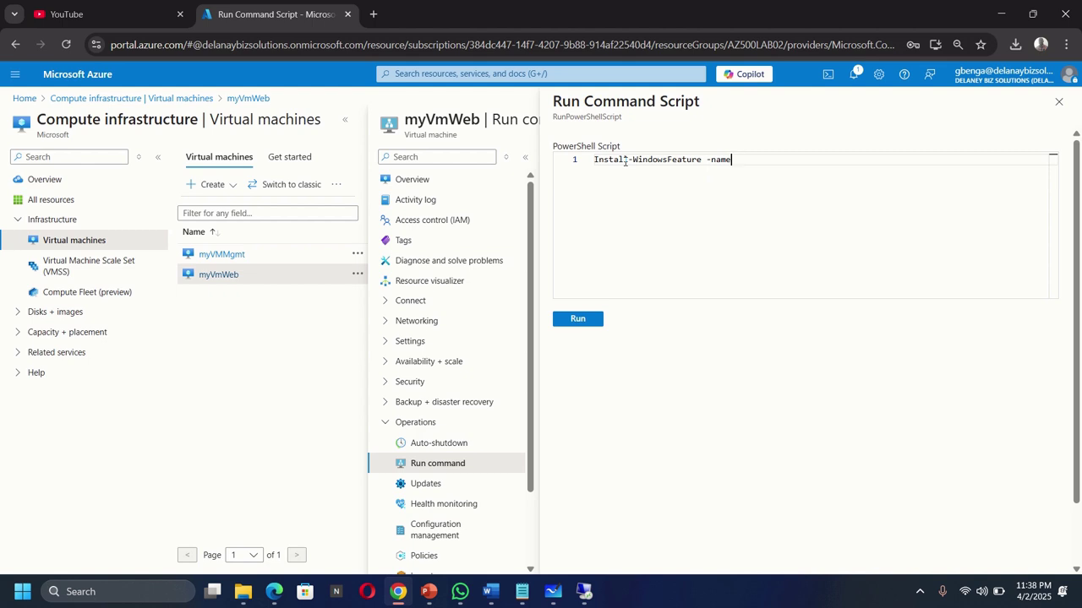
text( We)
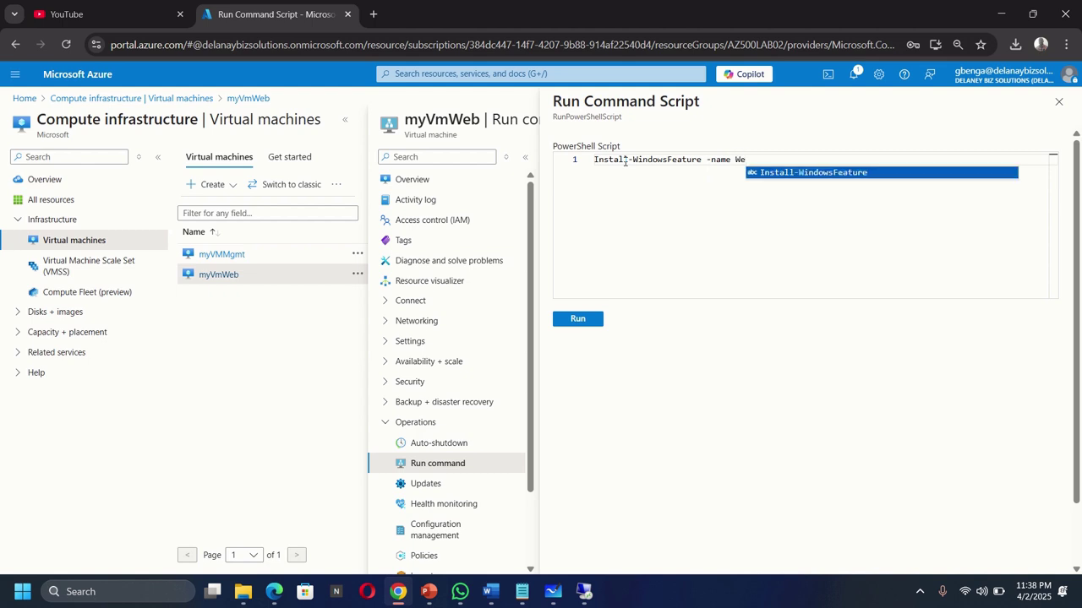
text(b-Server)
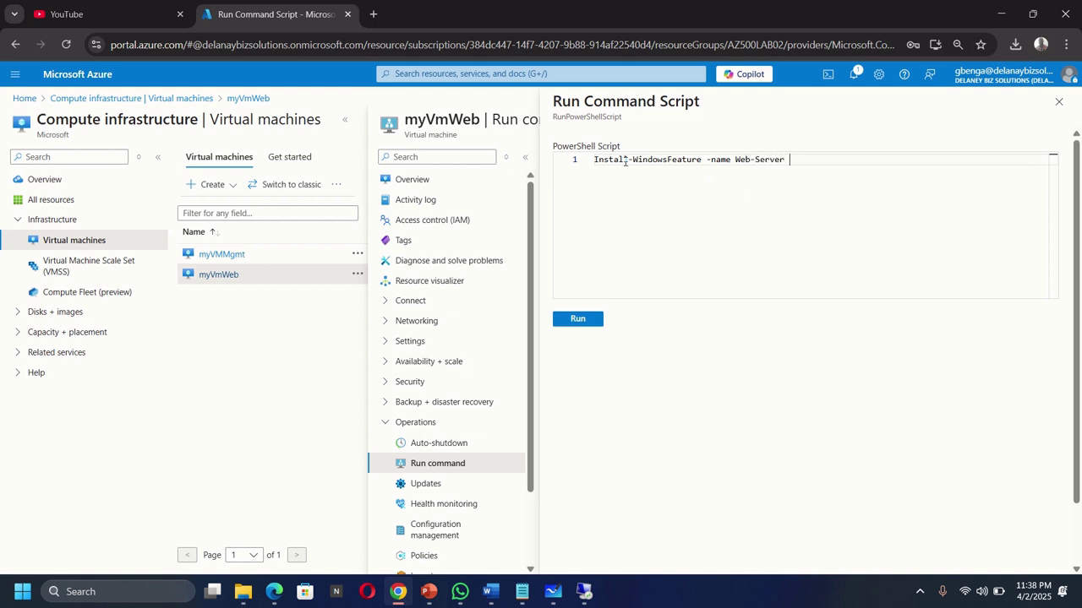
text(-)
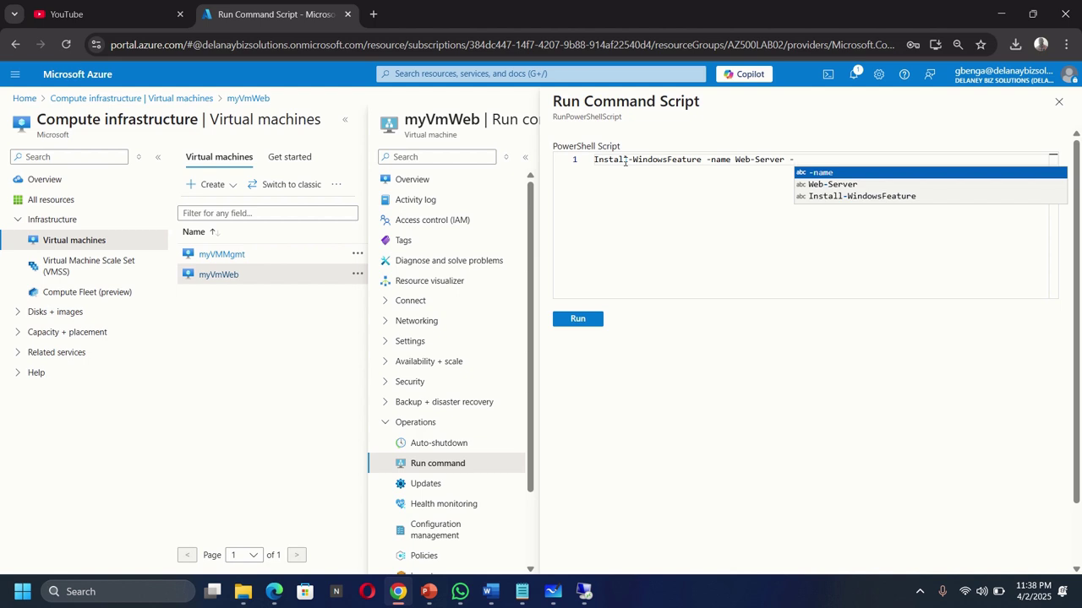
text(In)
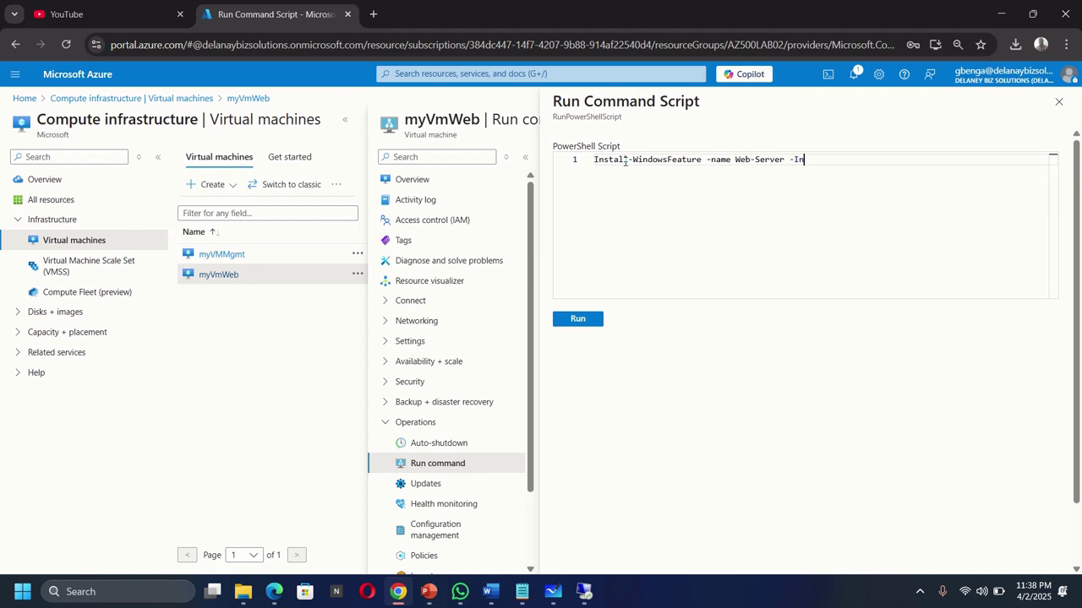
text(cludeManagementTools)
click(578, 319)
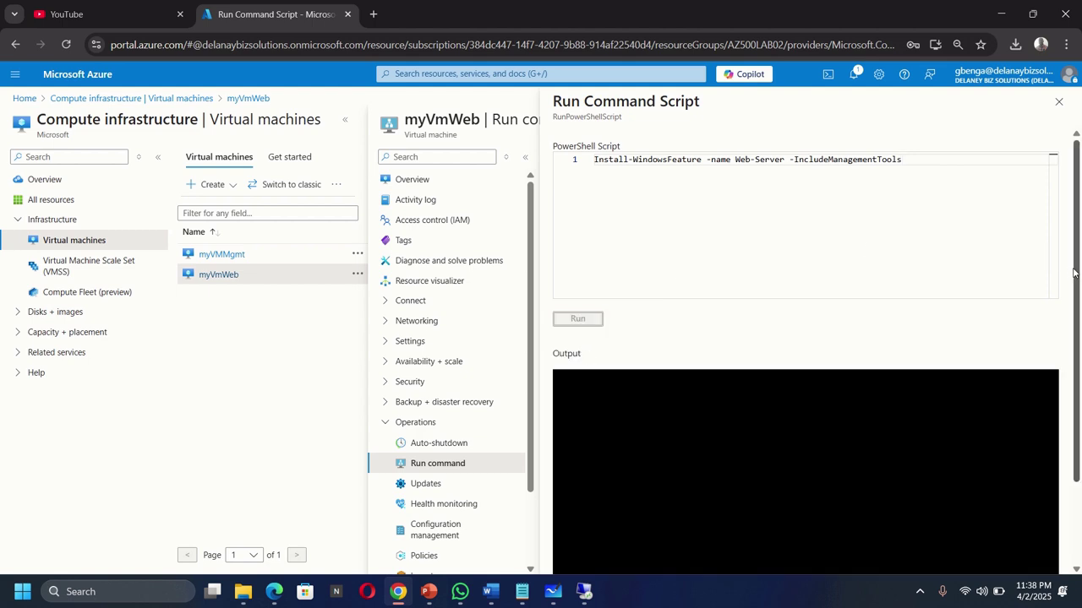
drag(1079, 275, 1079, 290)
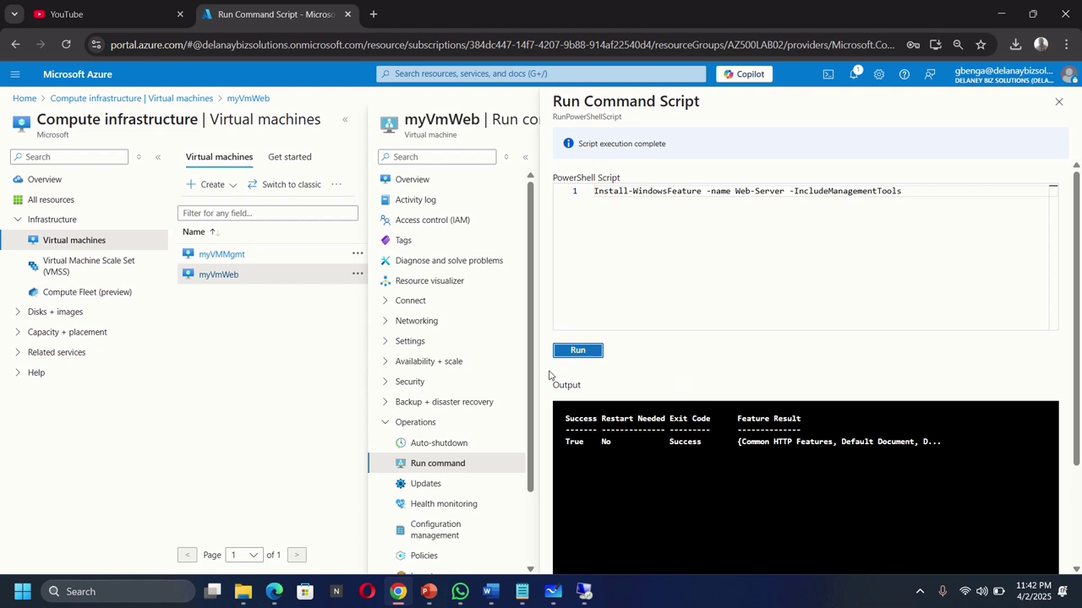
Copy myVmWeb's public IP address from its overview and browse to it in a new browser tab.
click(413, 180)
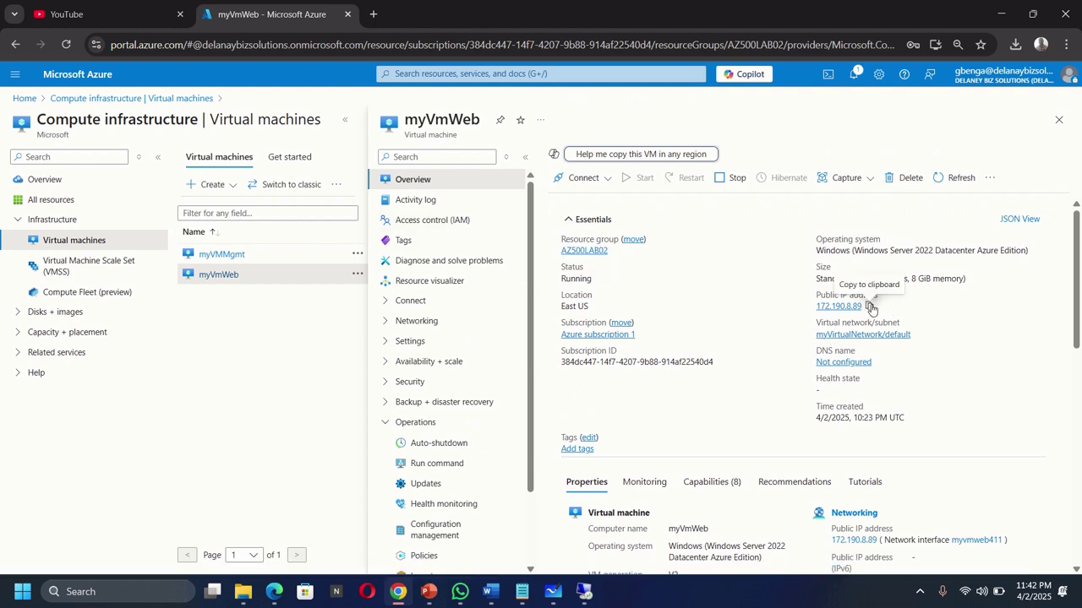
click(870, 308)
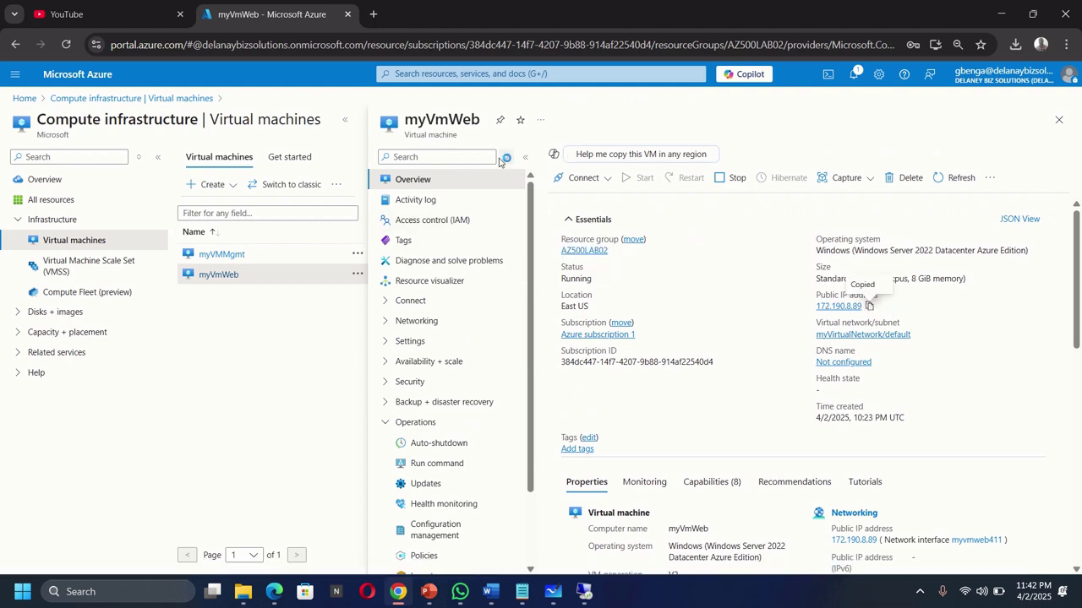
click(369, 15)
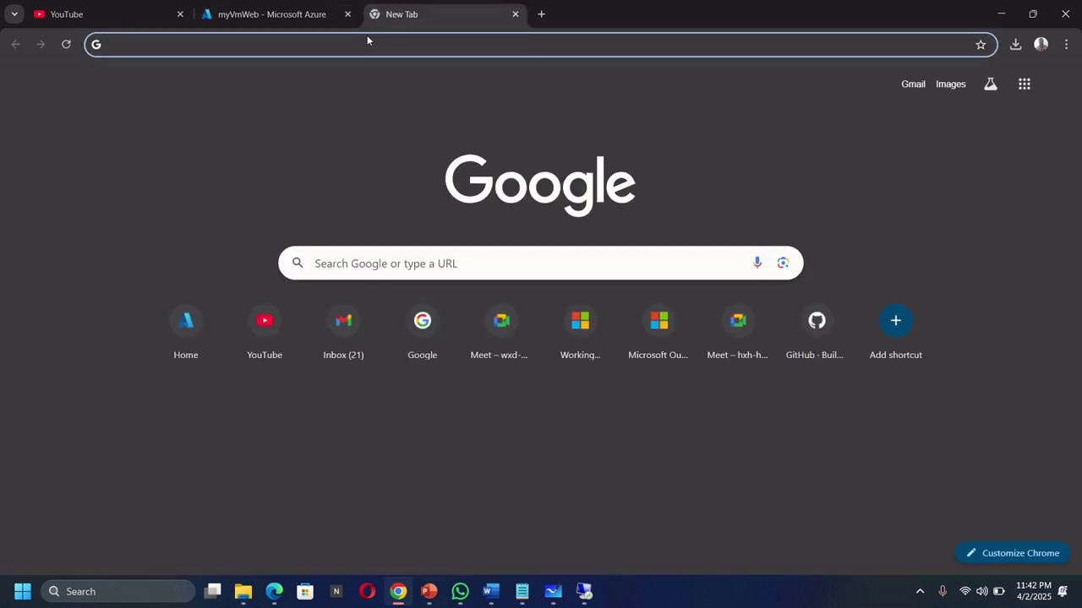
key(ctrl+v)
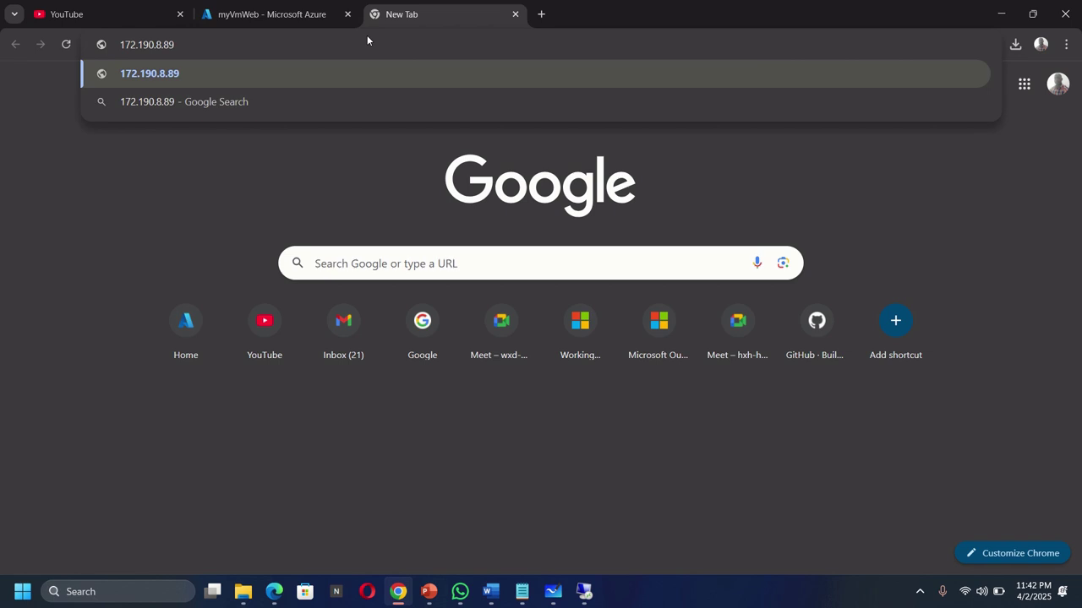
key(Return)
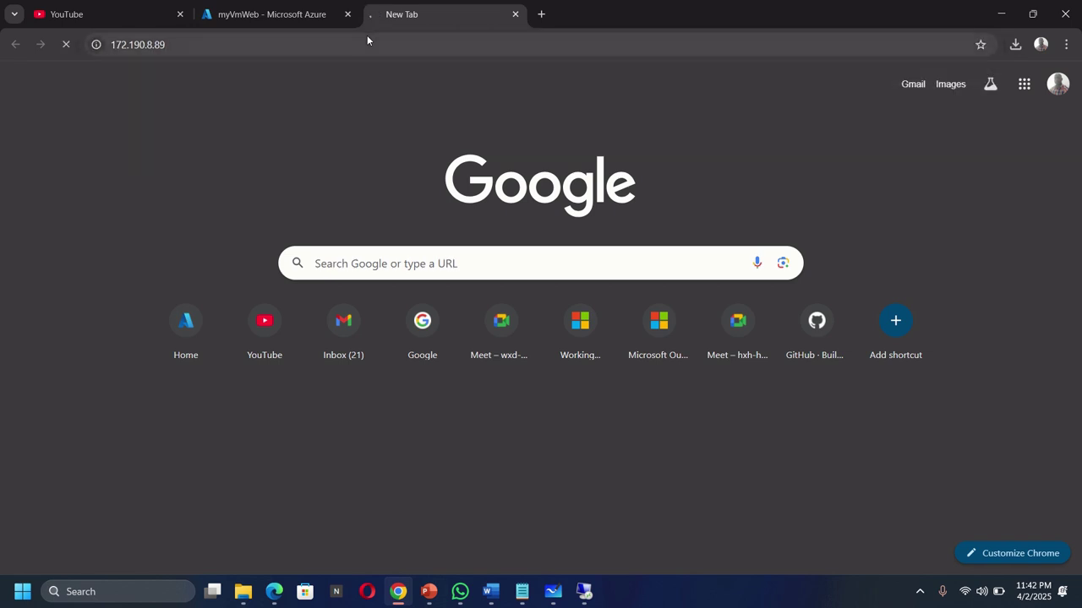